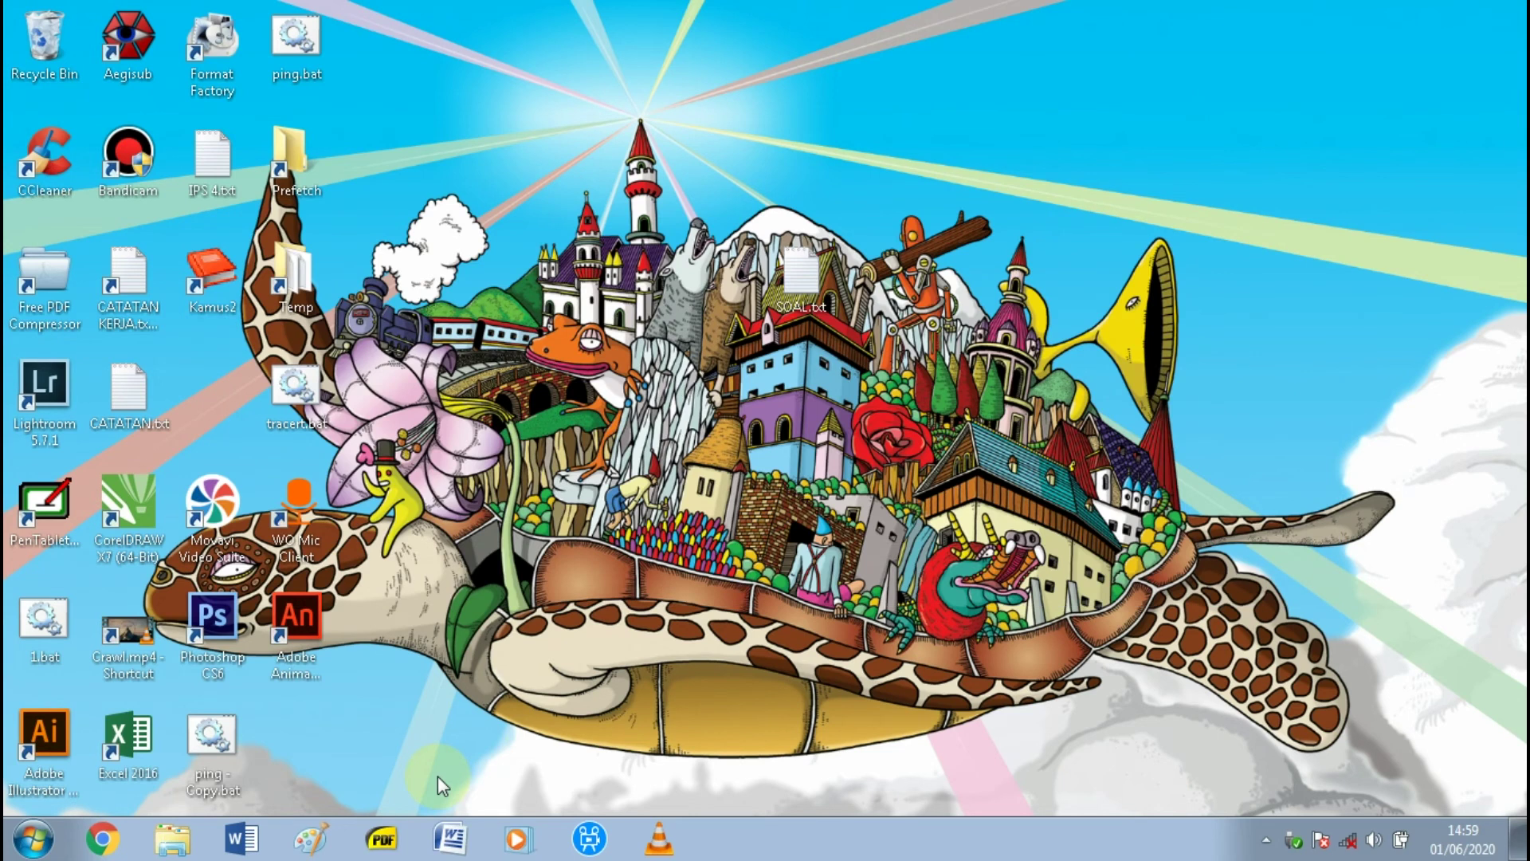
- Switch to Paint with its blank canvas
{"action": "left_click", "coordinate": [319, 852]}
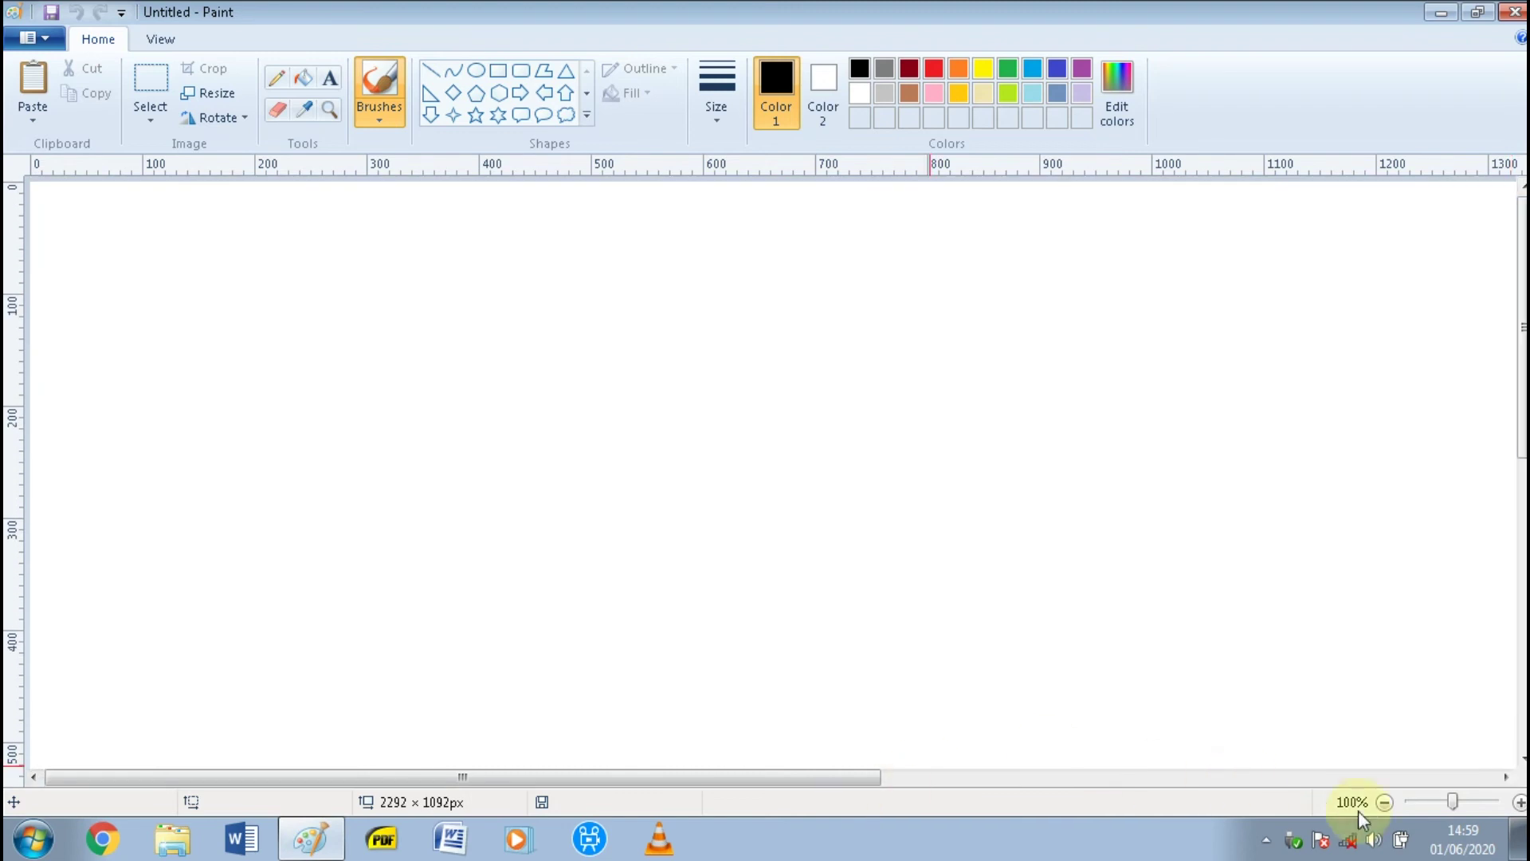
{"action": "left_click", "coordinate": [1383, 802]}
{"action": "key", "text": "ctrl+v"}
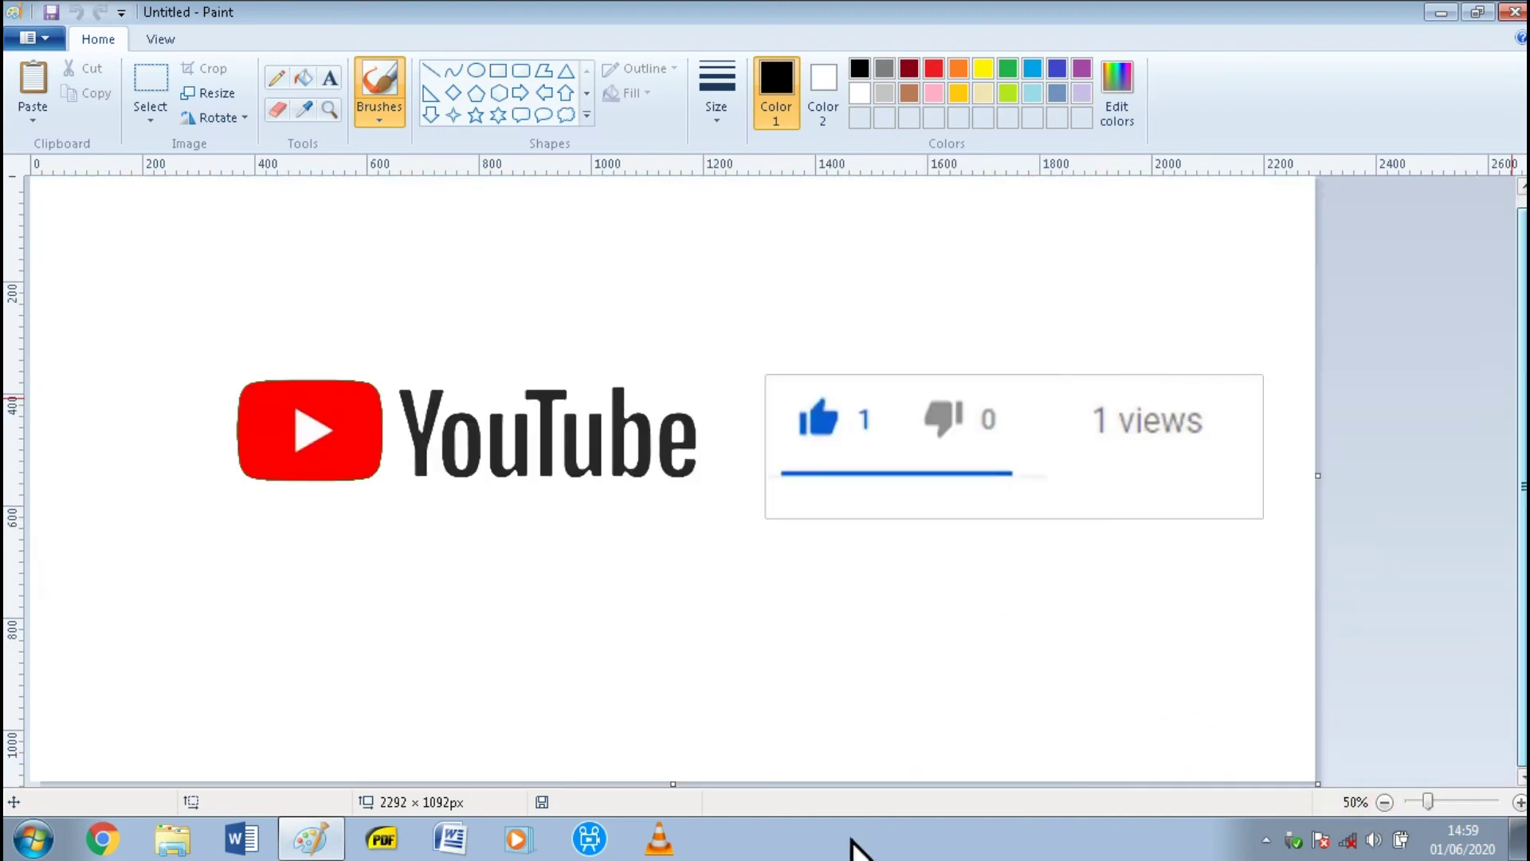
{"action": "key", "text": "ctrl+z"}
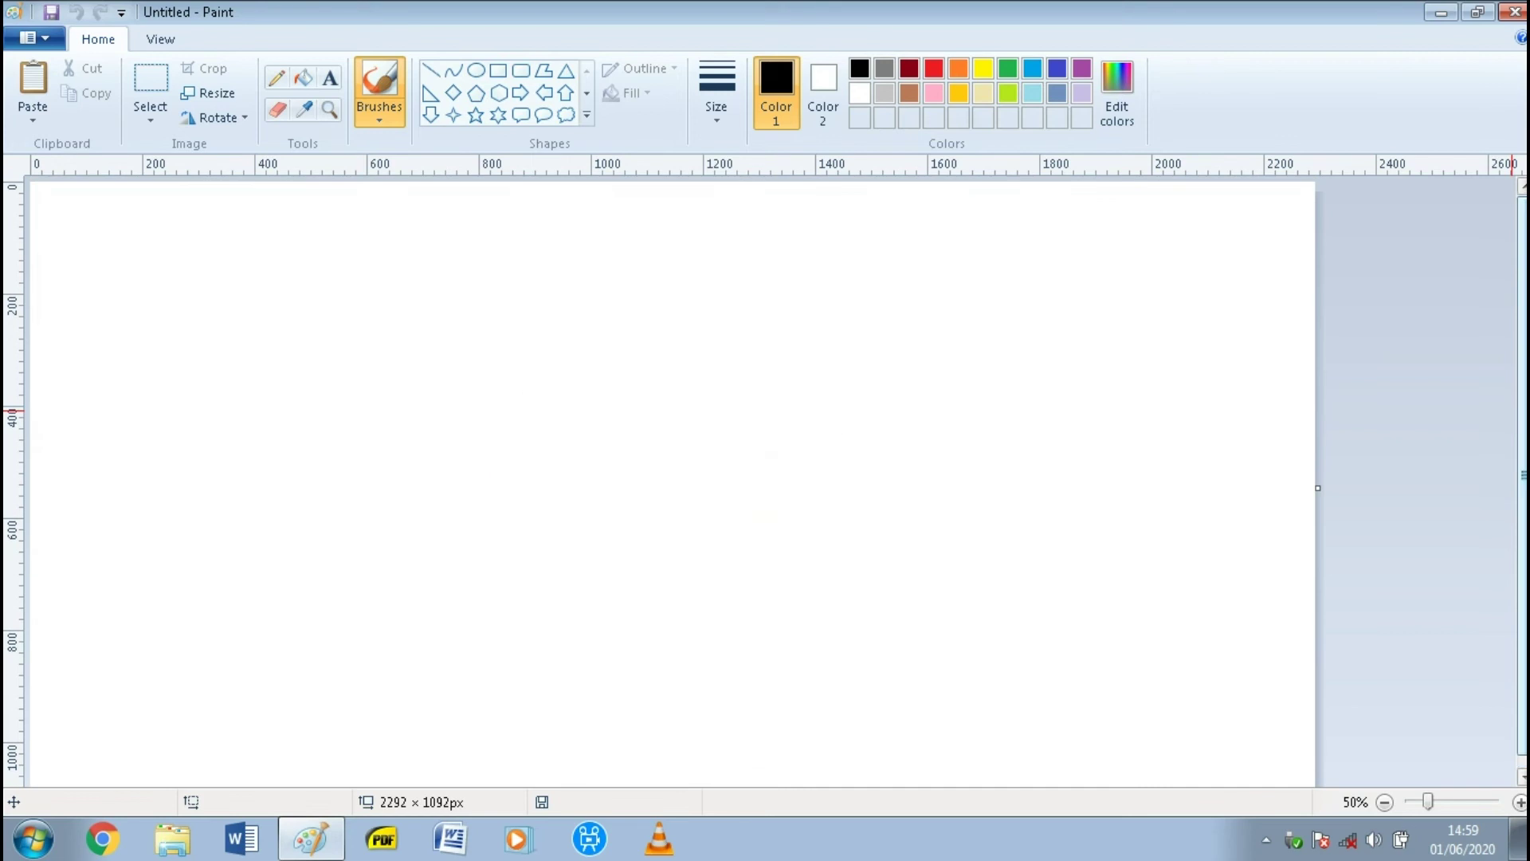
{"action": "key", "text": "ctrl+v"}
{"action": "left_click", "coordinate": [1520, 803]}
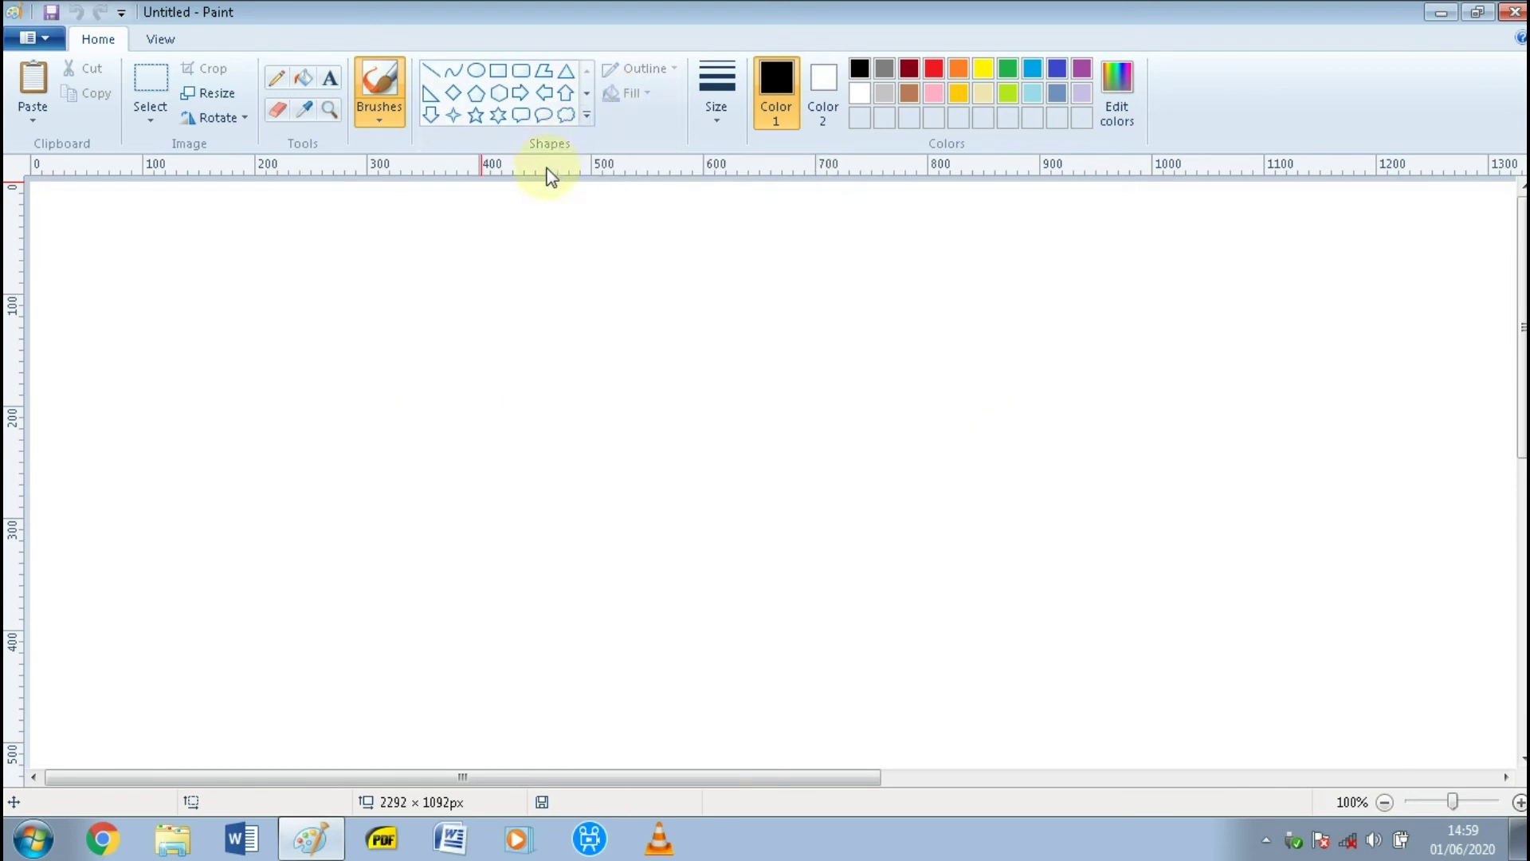
- Draw a black heart outline about 315 × 410 px in the left half of the visible canvas
{"action": "left_click", "coordinate": [583, 118]}
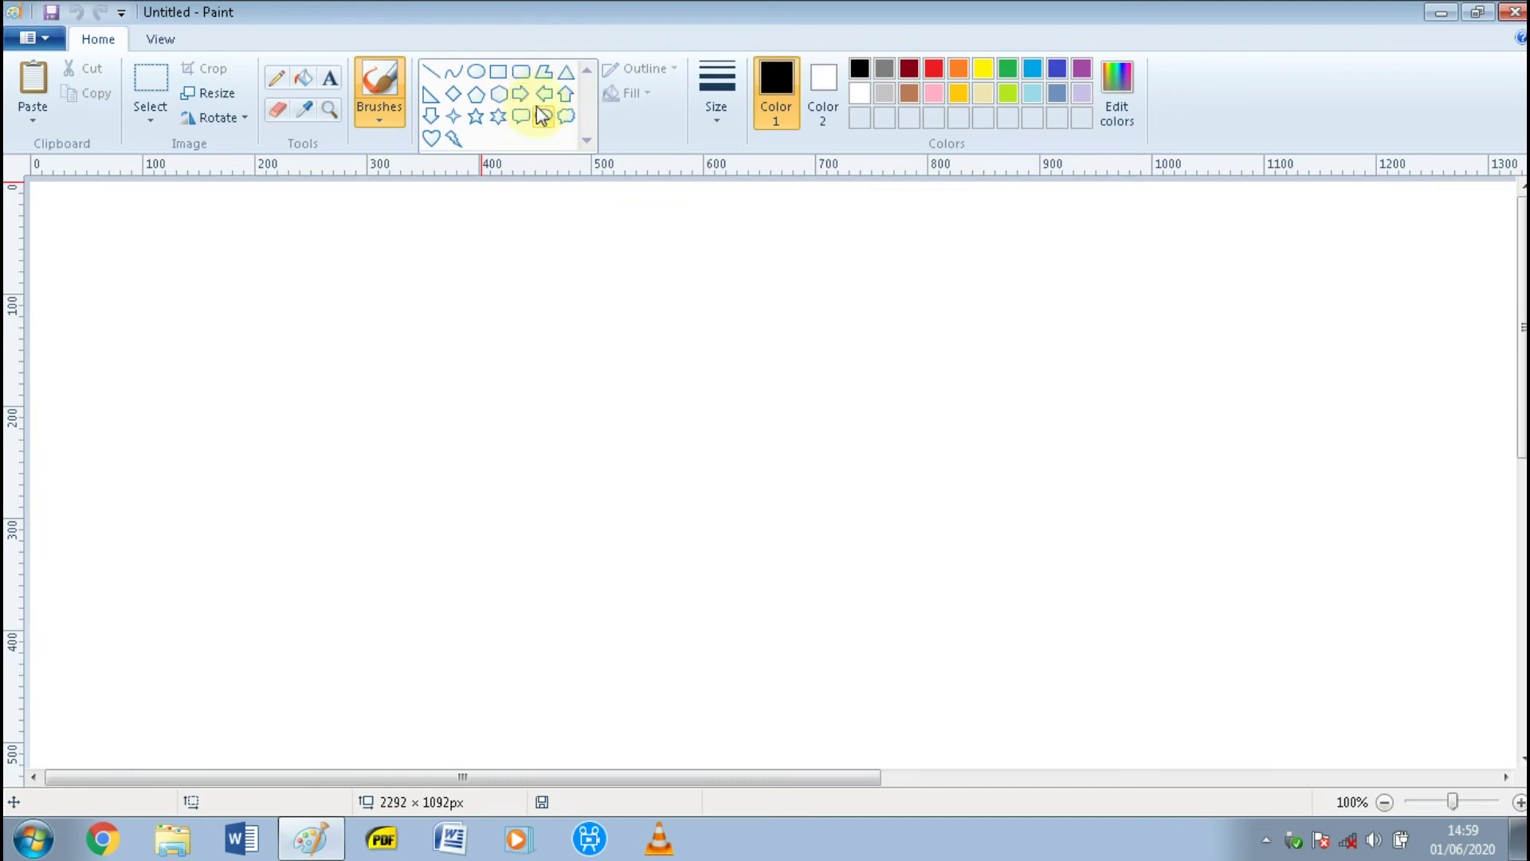
{"action": "left_click", "coordinate": [435, 137]}
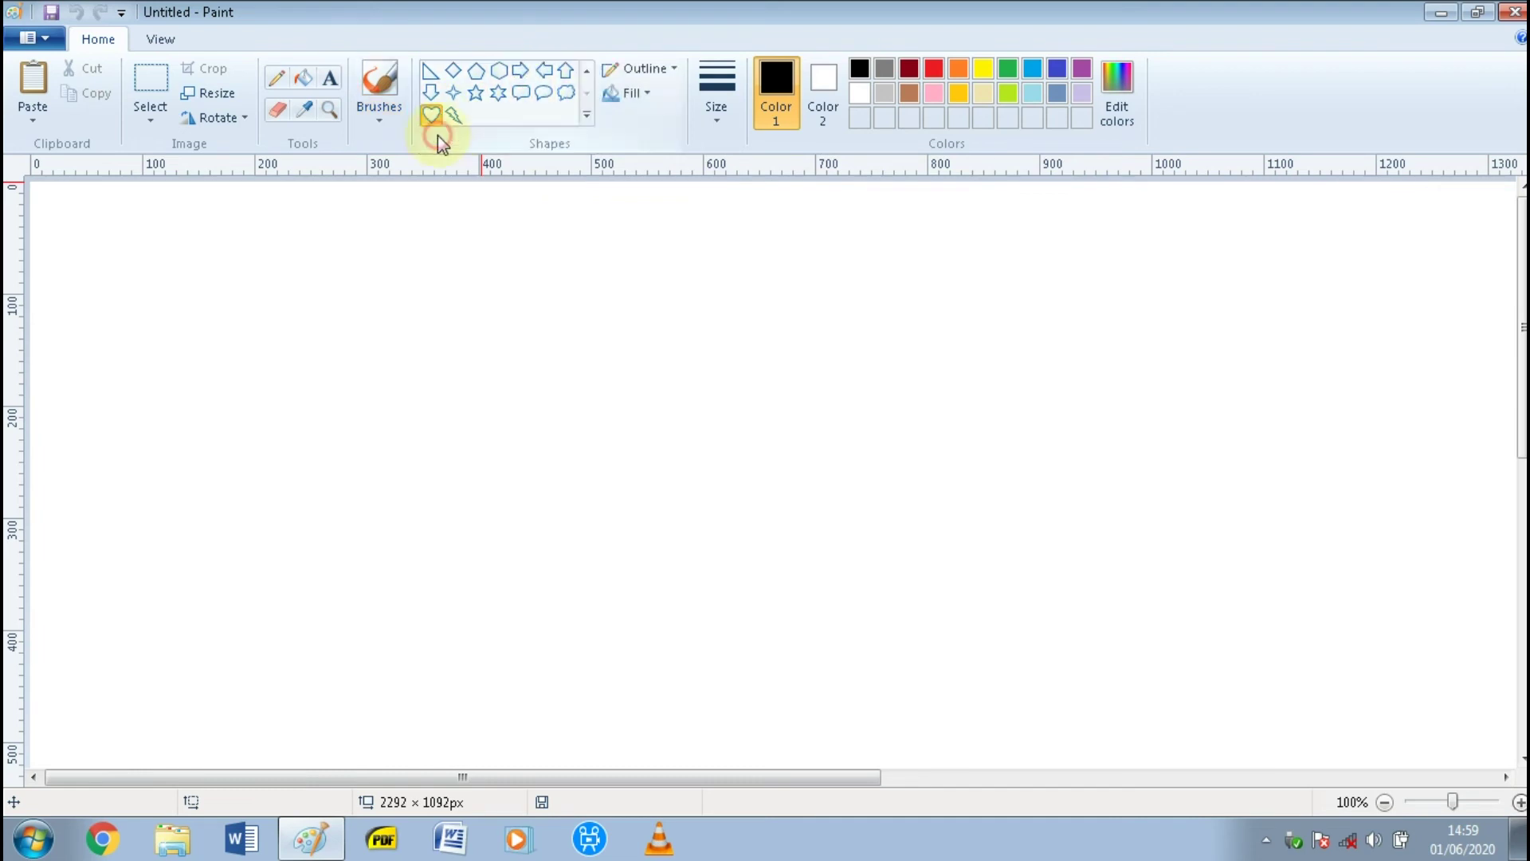
{"action": "left_click_drag", "start_coordinate": [396, 267], "coordinate": [752, 730]}
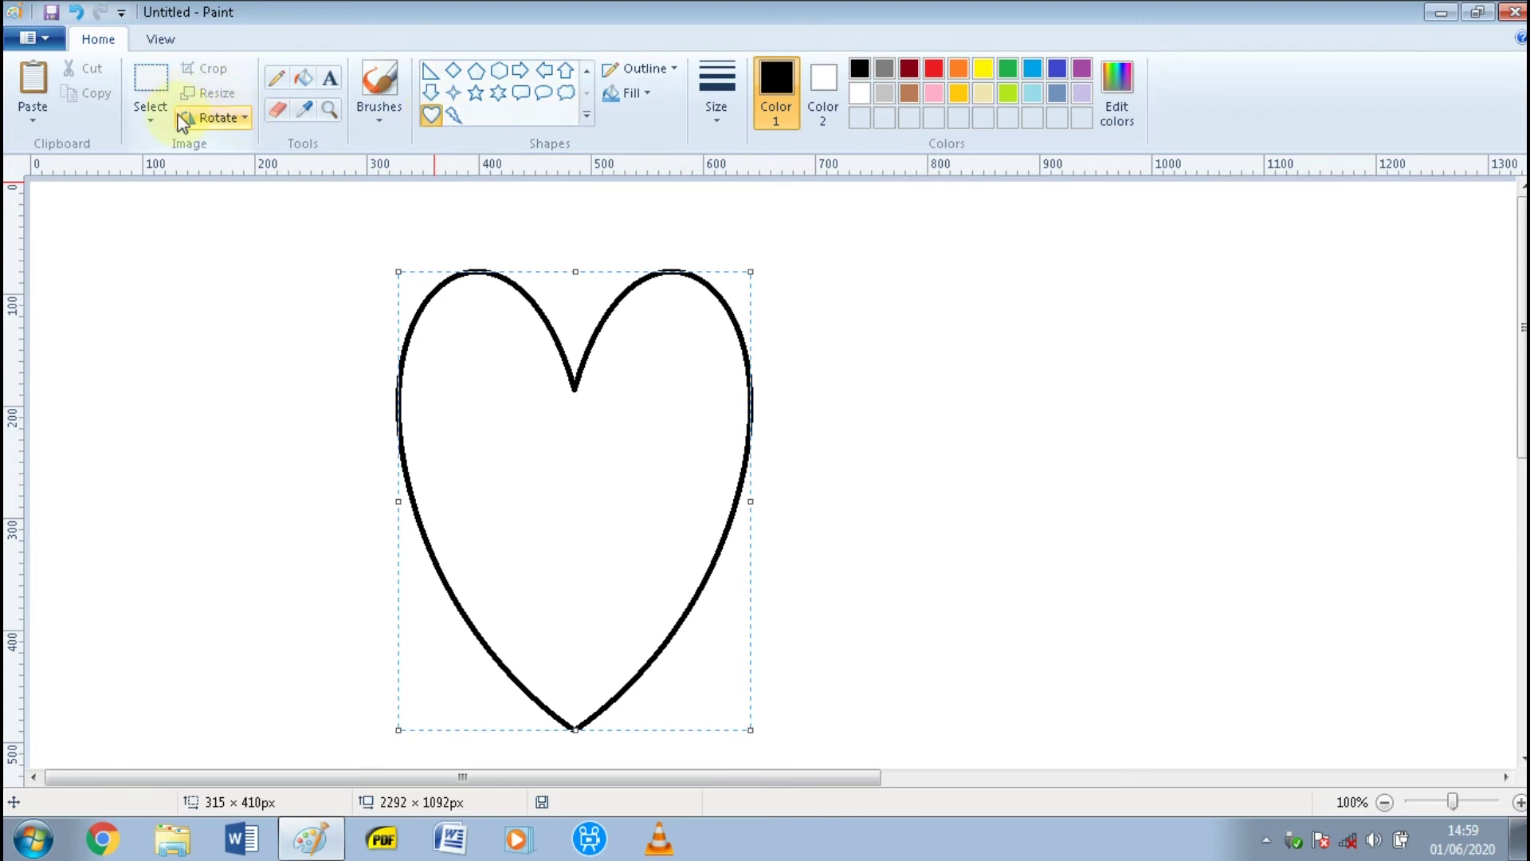
- Rotate the heart 90° to the right and stretch it horizontally to about 894 px wide
{"action": "left_click", "coordinate": [217, 120]}
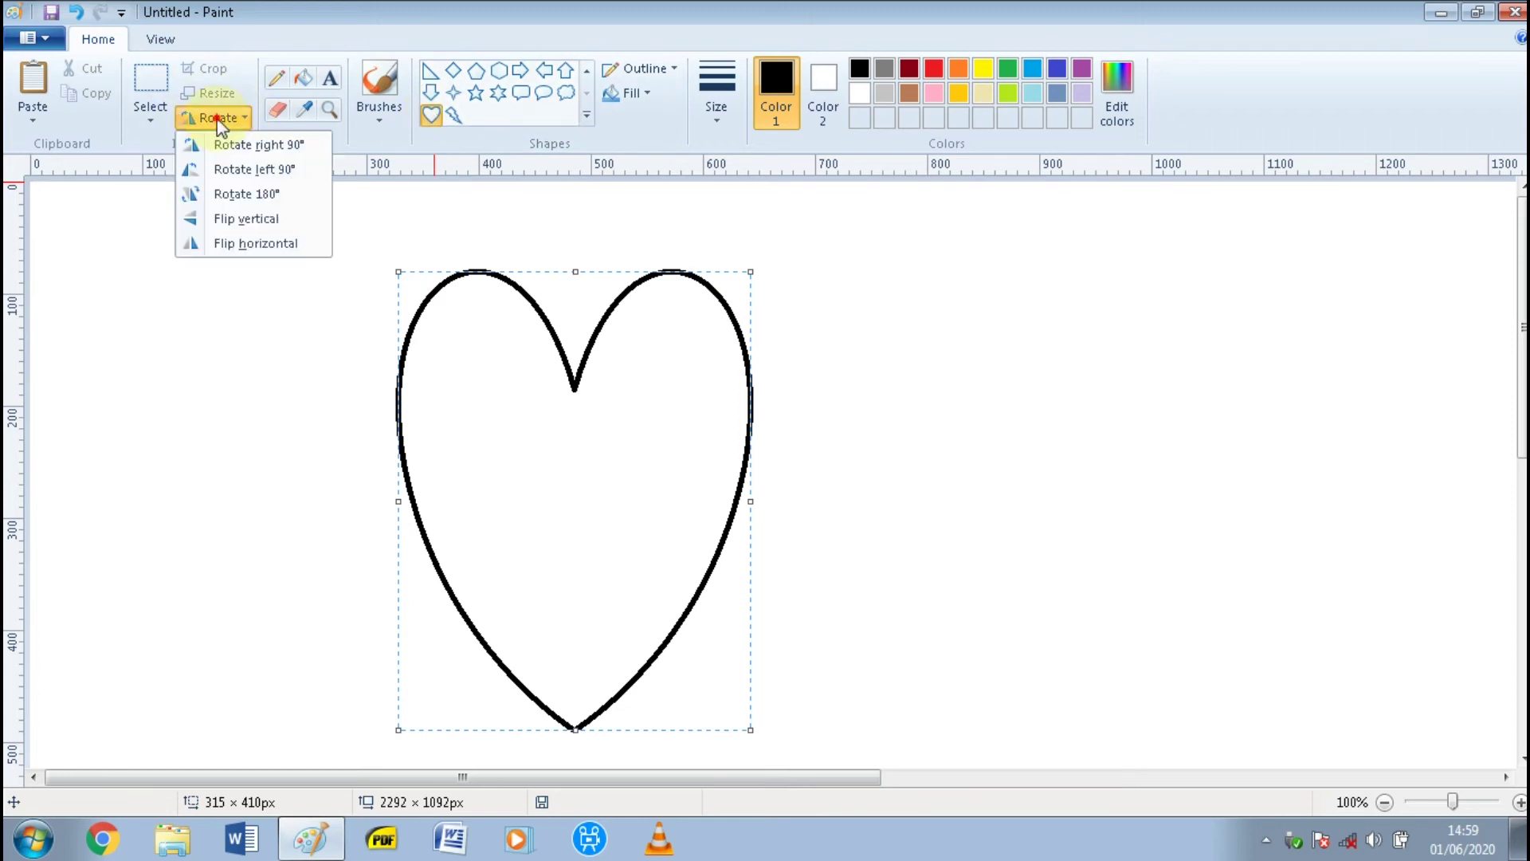
{"action": "left_click", "coordinate": [278, 147]}
{"action": "left_click_drag", "start_coordinate": [680, 417], "coordinate": [612, 403]}
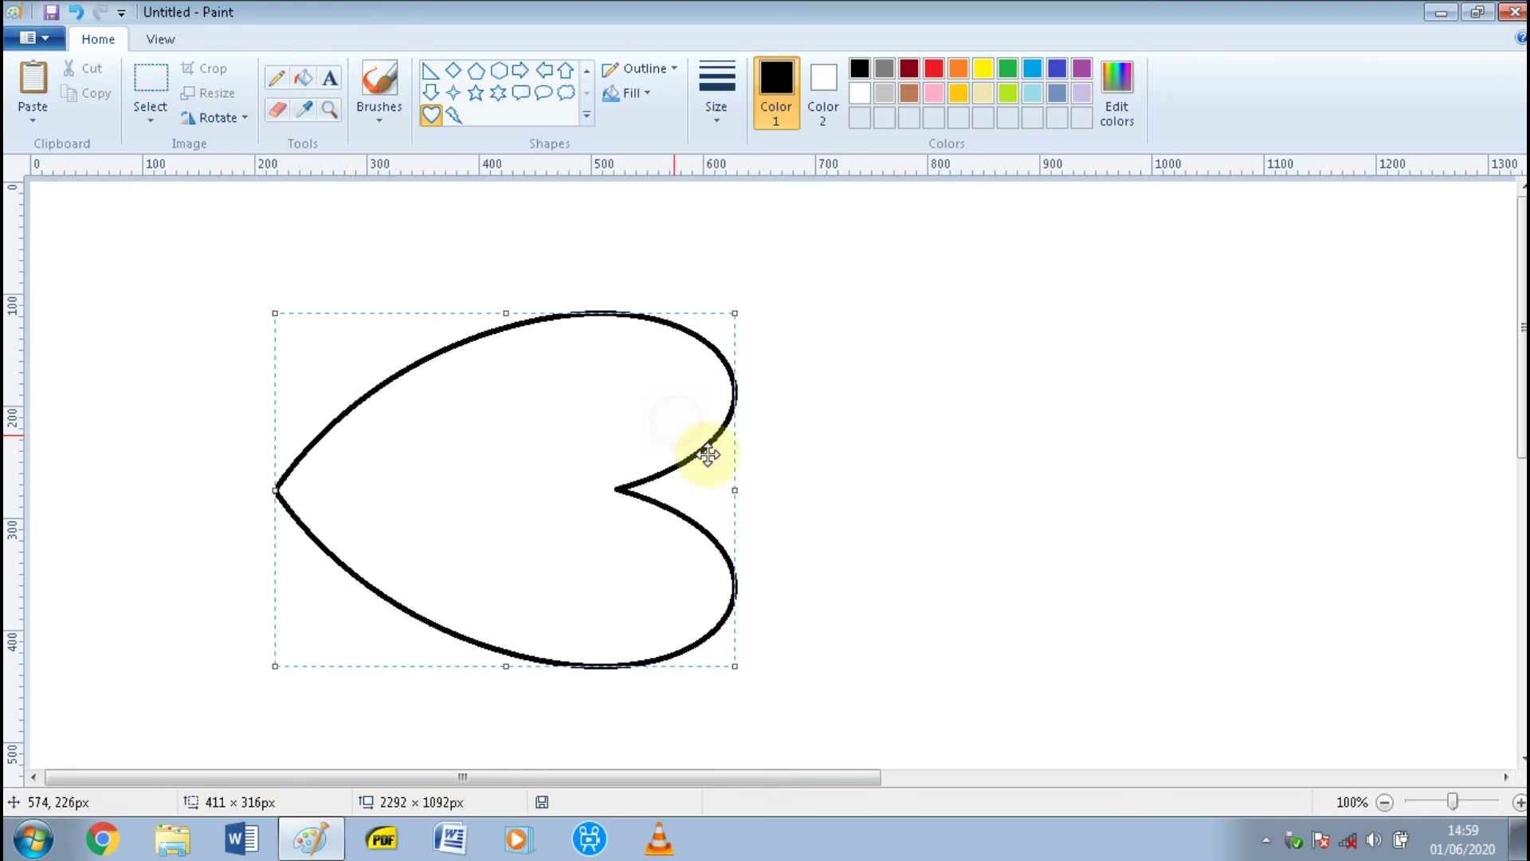
{"action": "left_click_drag", "start_coordinate": [741, 498], "coordinate": [1276, 487]}
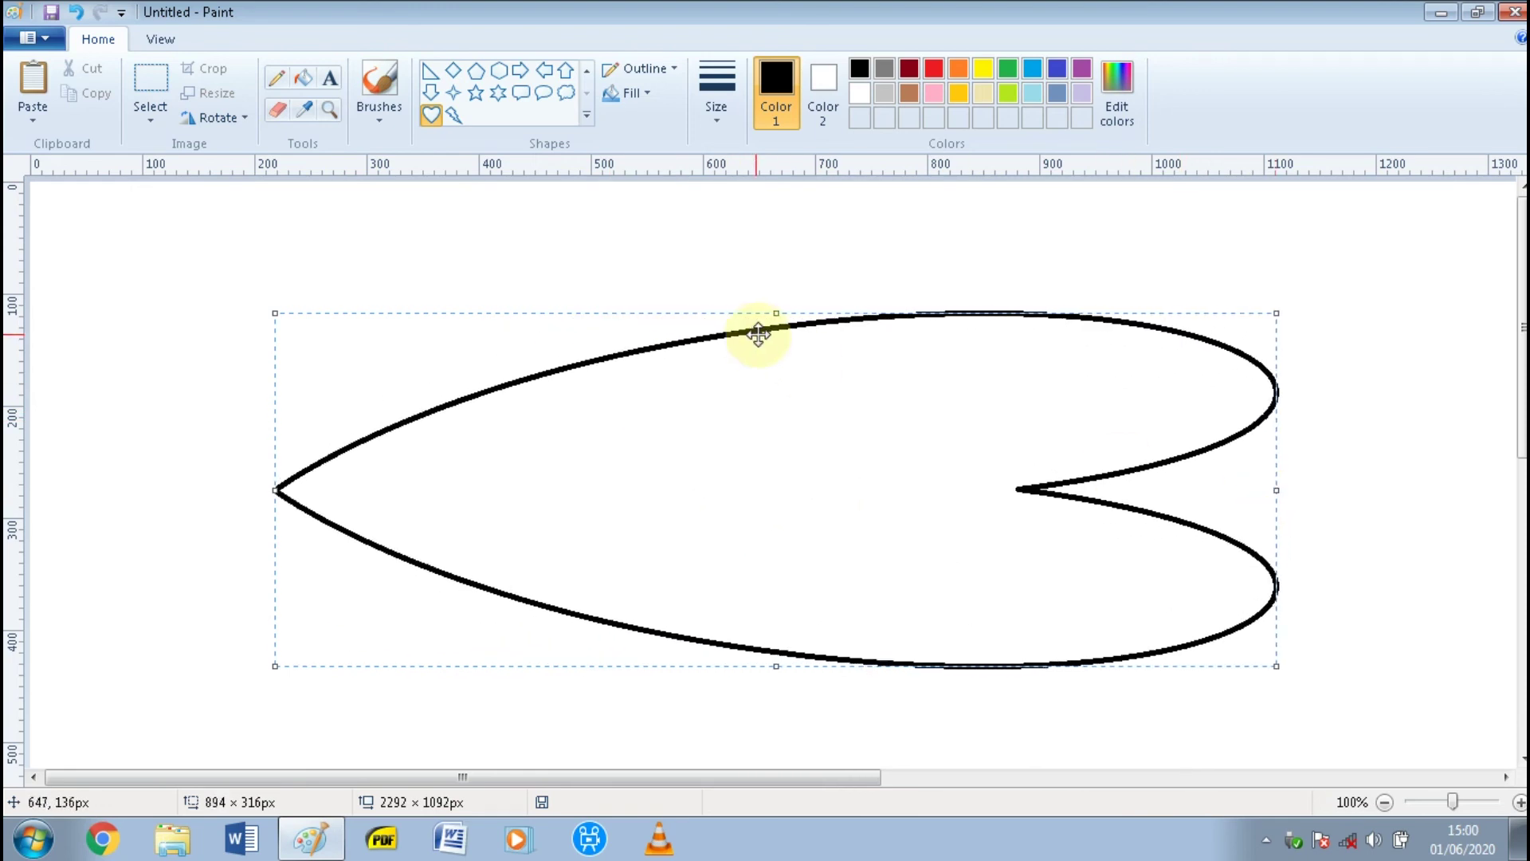
- Make the stretched heart slightly flatter, move it a little lower and to the left, and deselect it
{"action": "left_click_drag", "start_coordinate": [776, 315], "coordinate": [775, 345]}
{"action": "left_click_drag", "start_coordinate": [850, 430], "coordinate": [806, 472]}
{"action": "left_click", "coordinate": [1246, 233]}
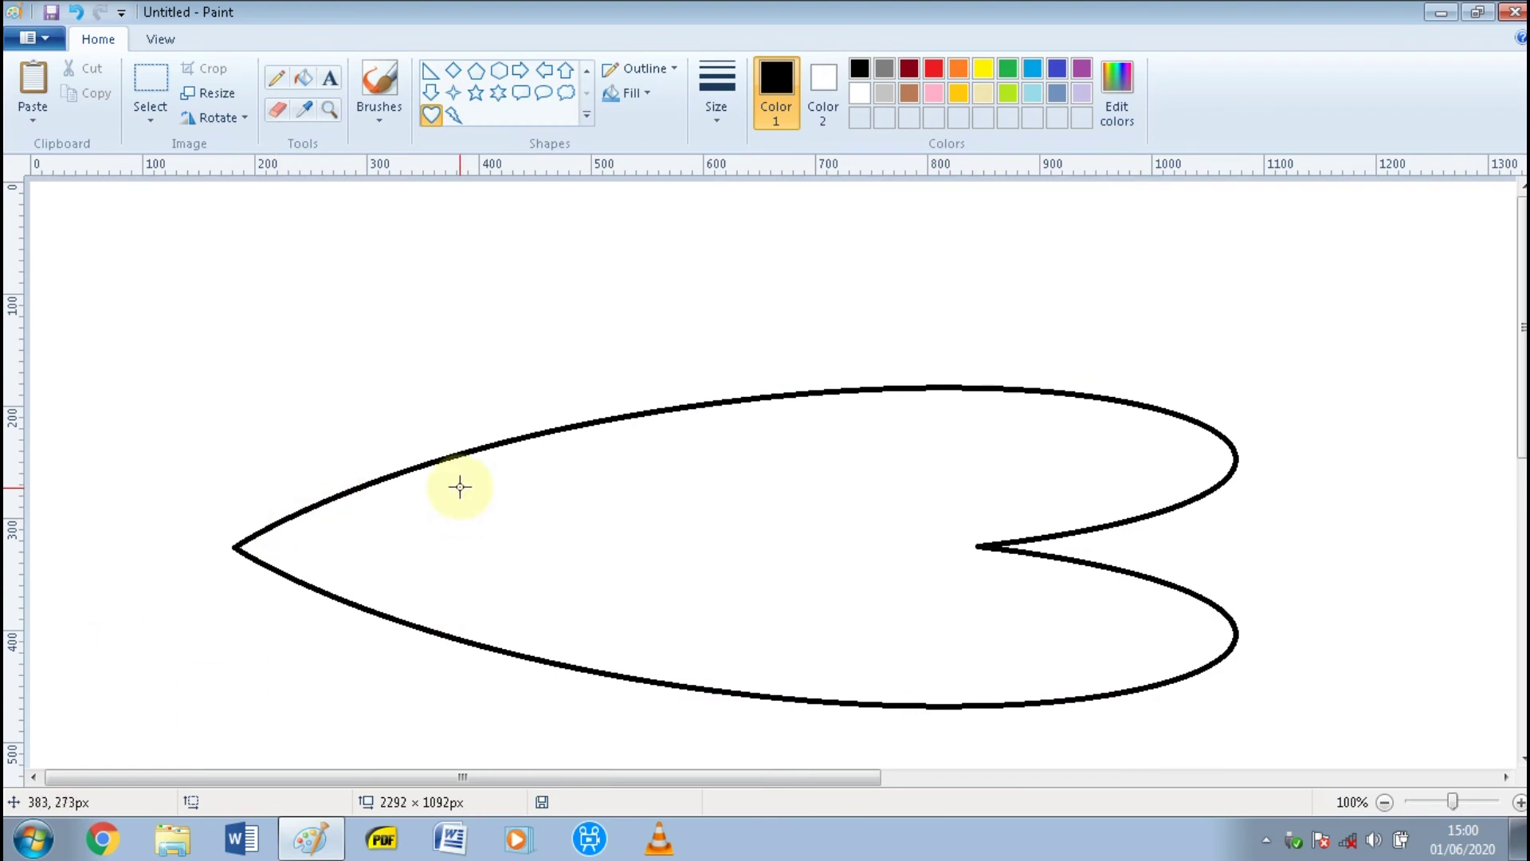
{"action": "left_click", "coordinate": [590, 71]}
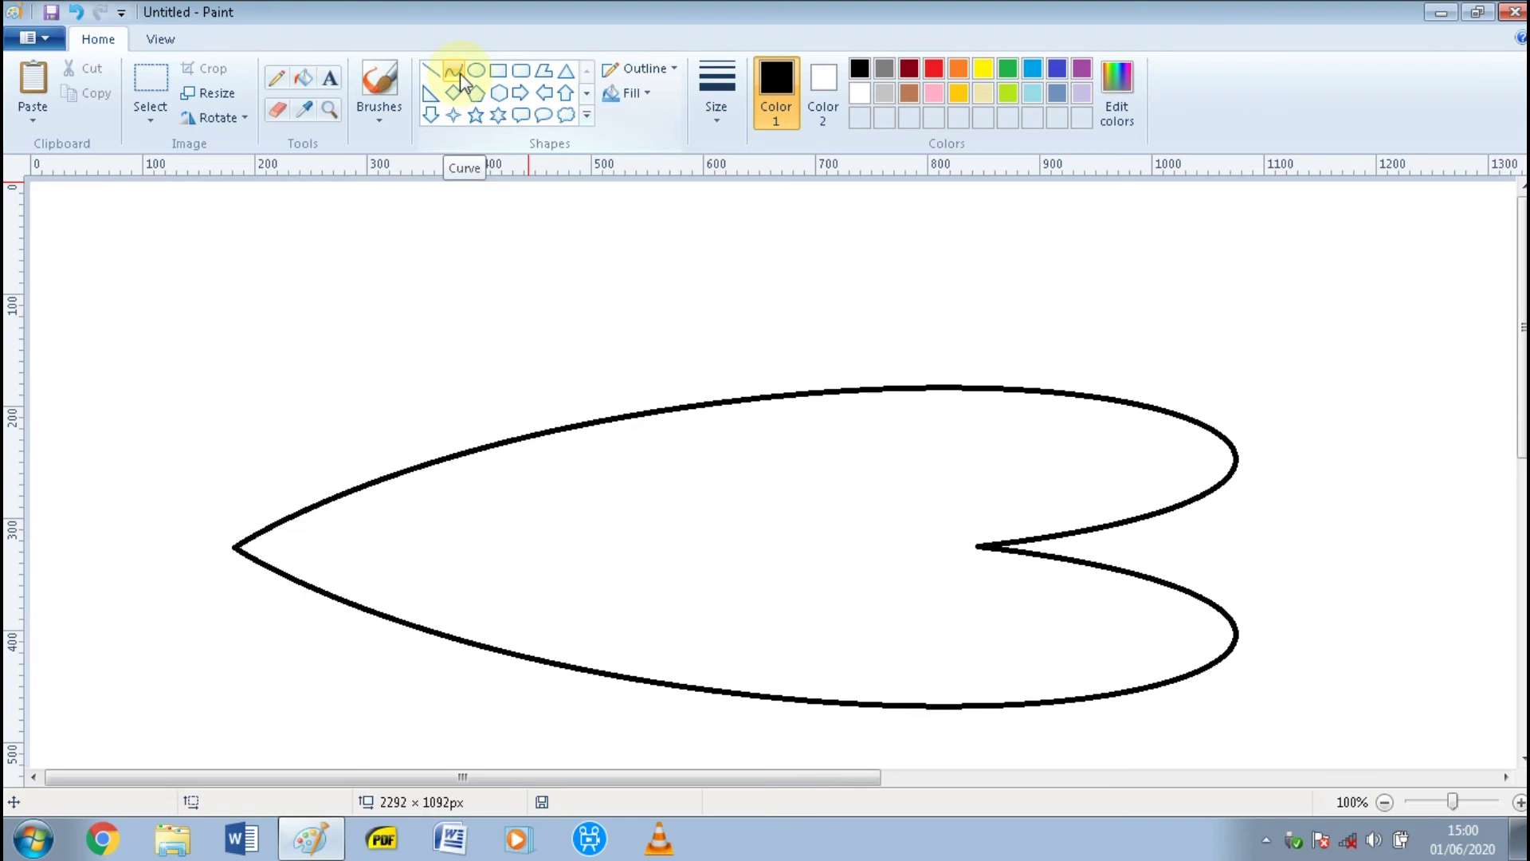
{"action": "left_click", "coordinate": [461, 73]}
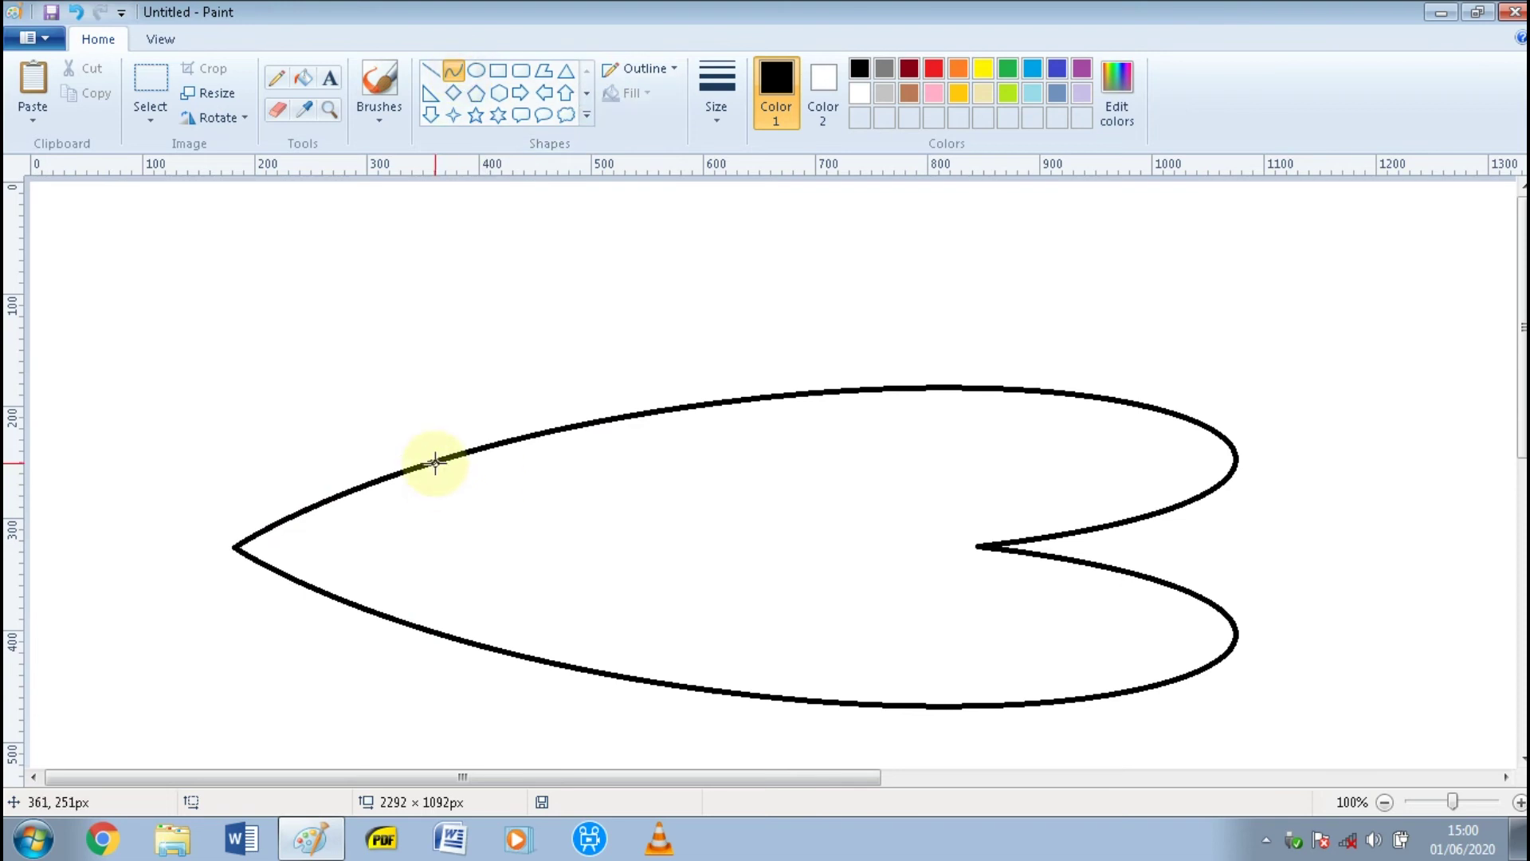
{"action": "left_click_drag", "start_coordinate": [439, 462], "coordinate": [459, 636]}
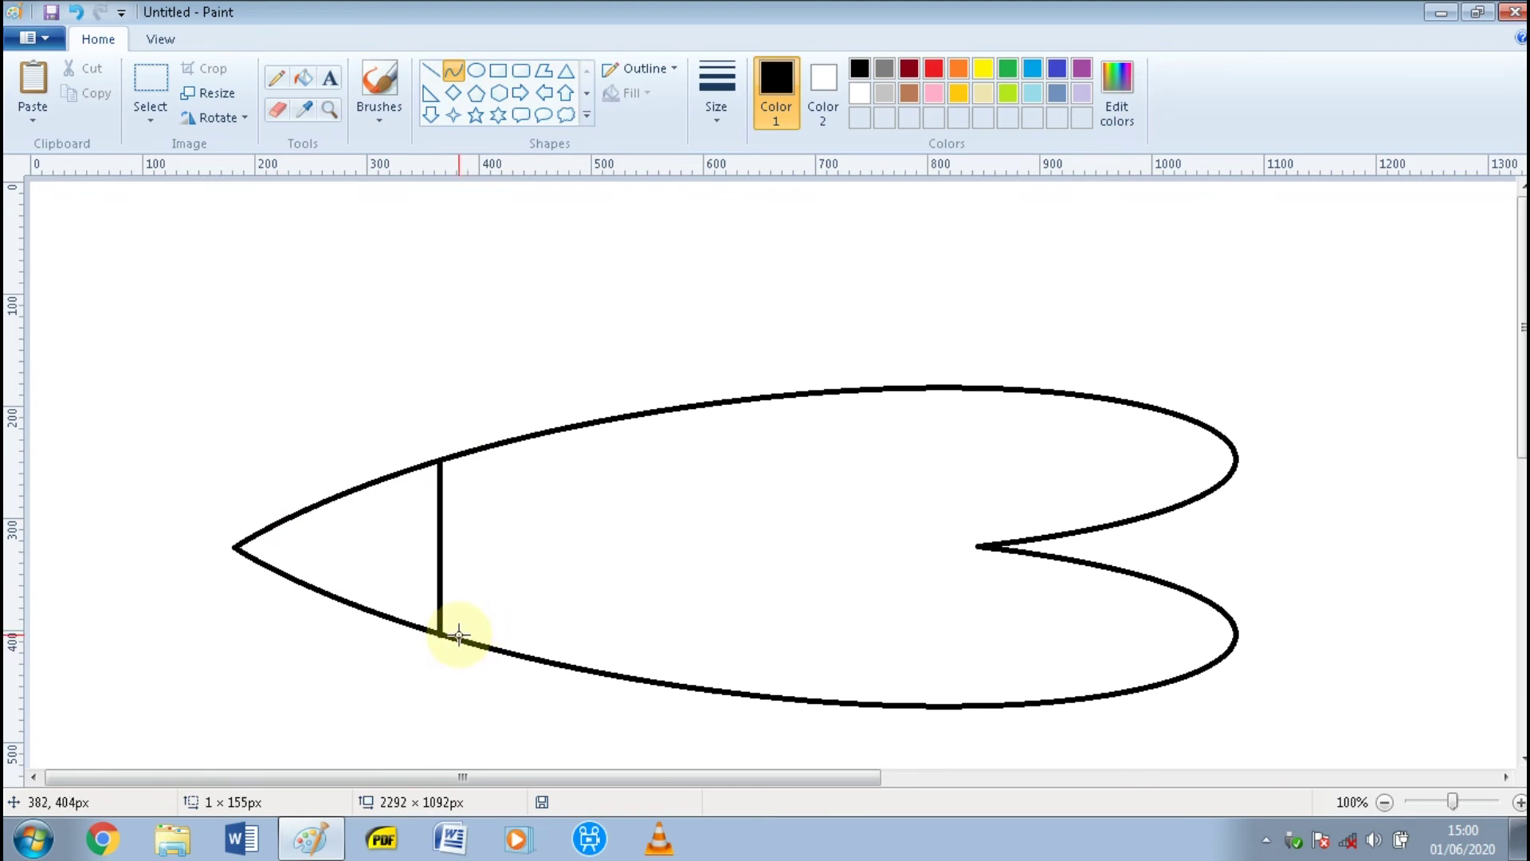
{"action": "left_click_drag", "start_coordinate": [458, 485], "coordinate": [488, 565]}
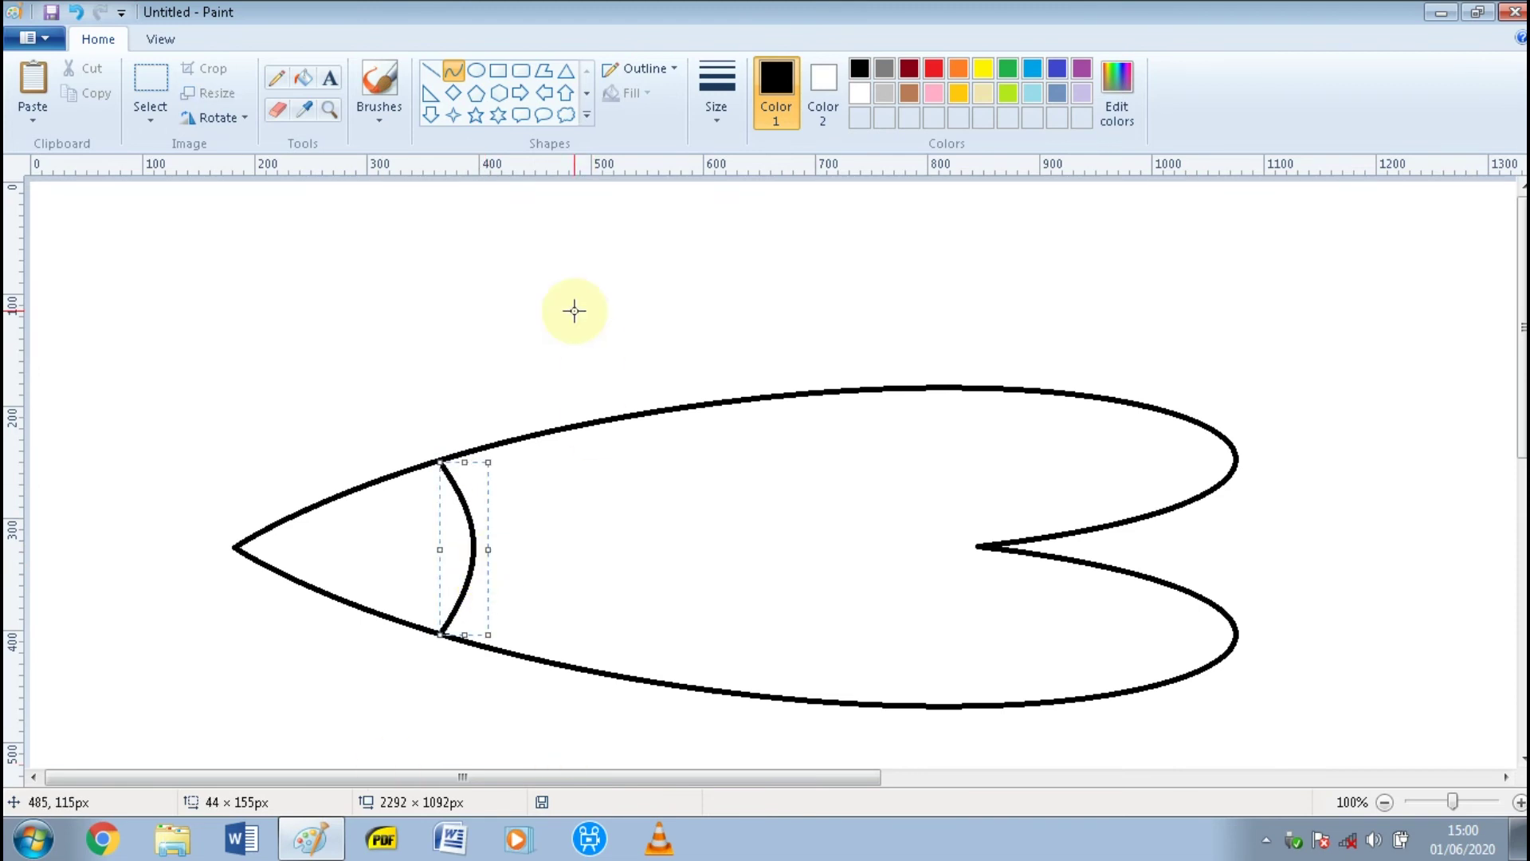
{"action": "key", "text": "ctrl+z"}
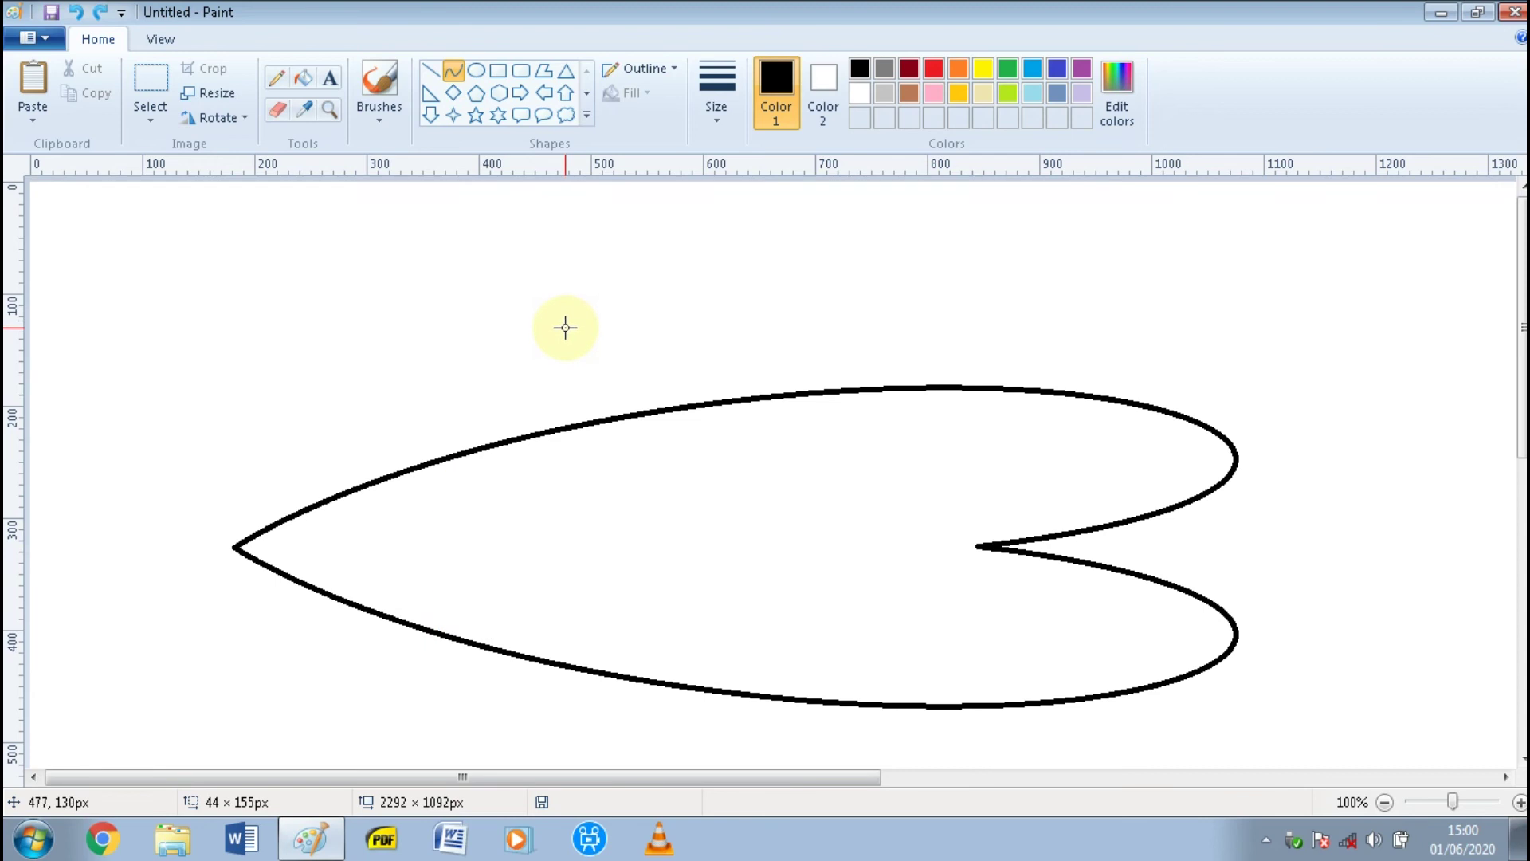
- Fill both the heart's outline and its interior with yellow so they form one solid shape
{"action": "left_click", "coordinate": [303, 77]}
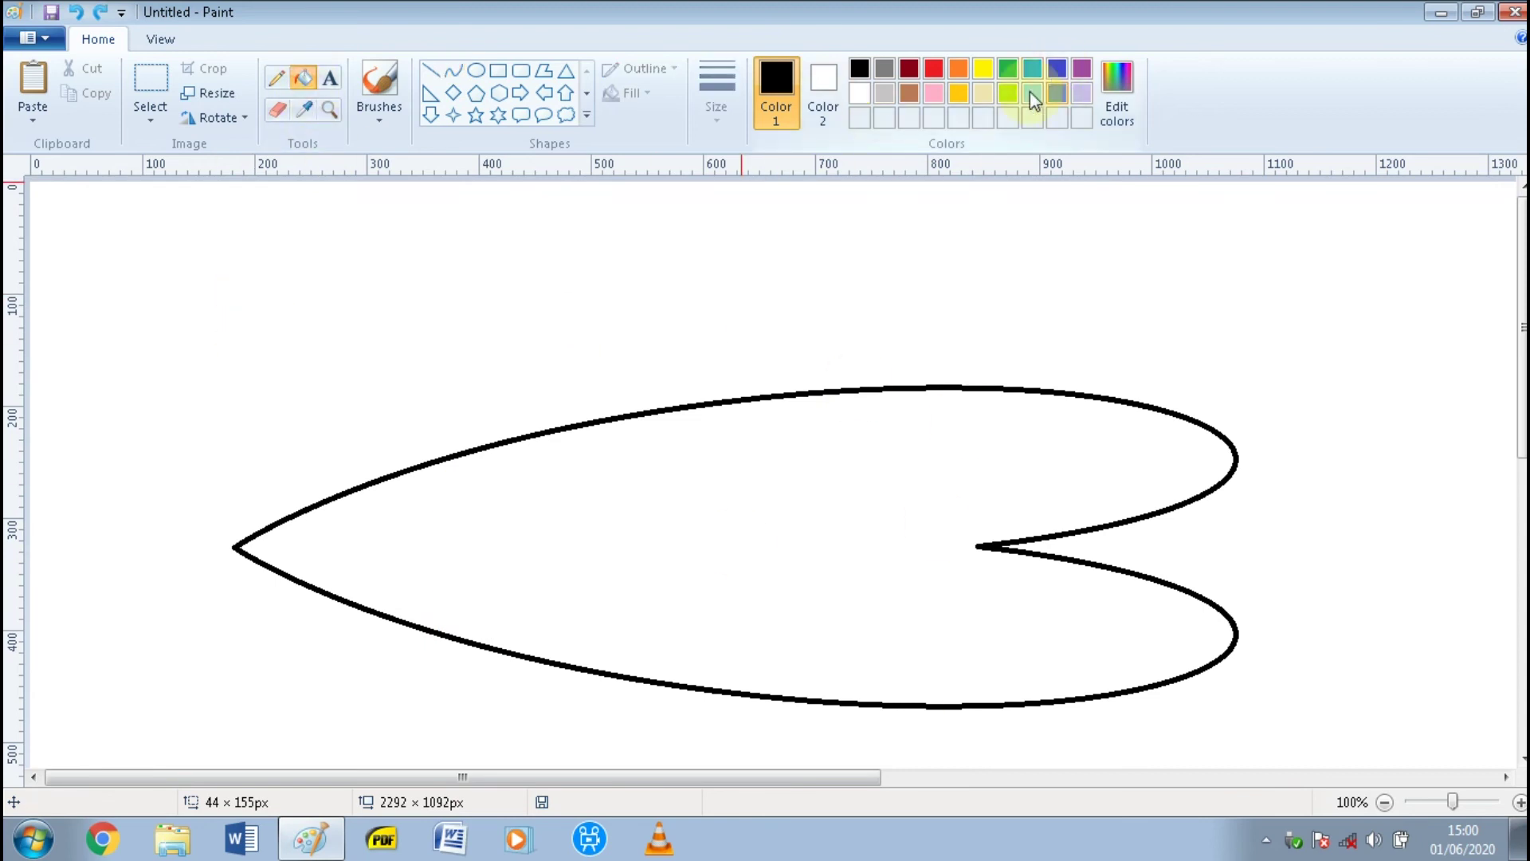
{"action": "left_click", "coordinate": [990, 71]}
{"action": "left_click", "coordinate": [751, 396]}
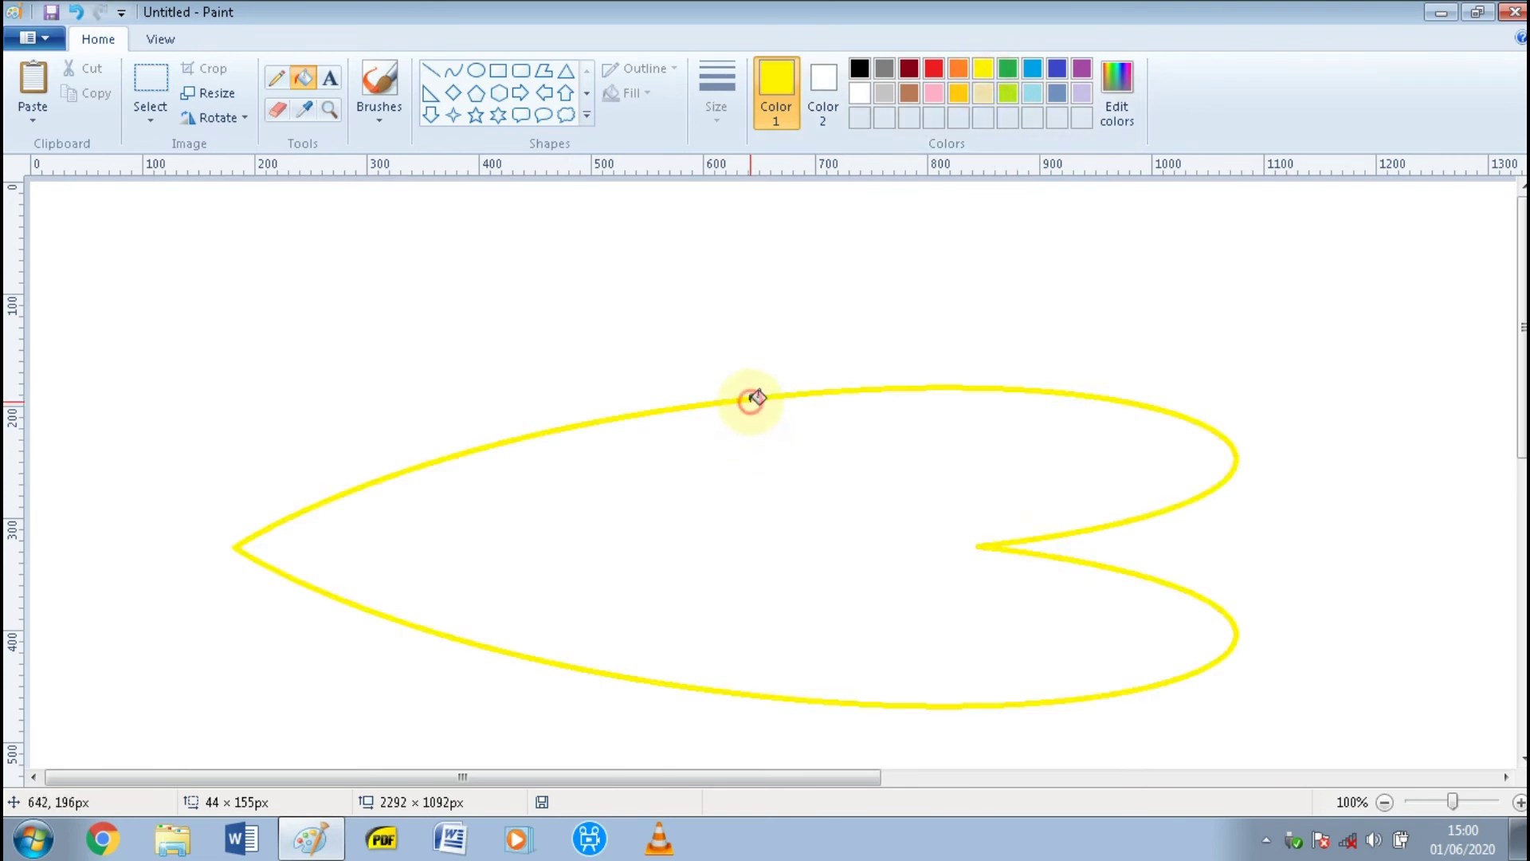
{"action": "left_click", "coordinate": [758, 454]}
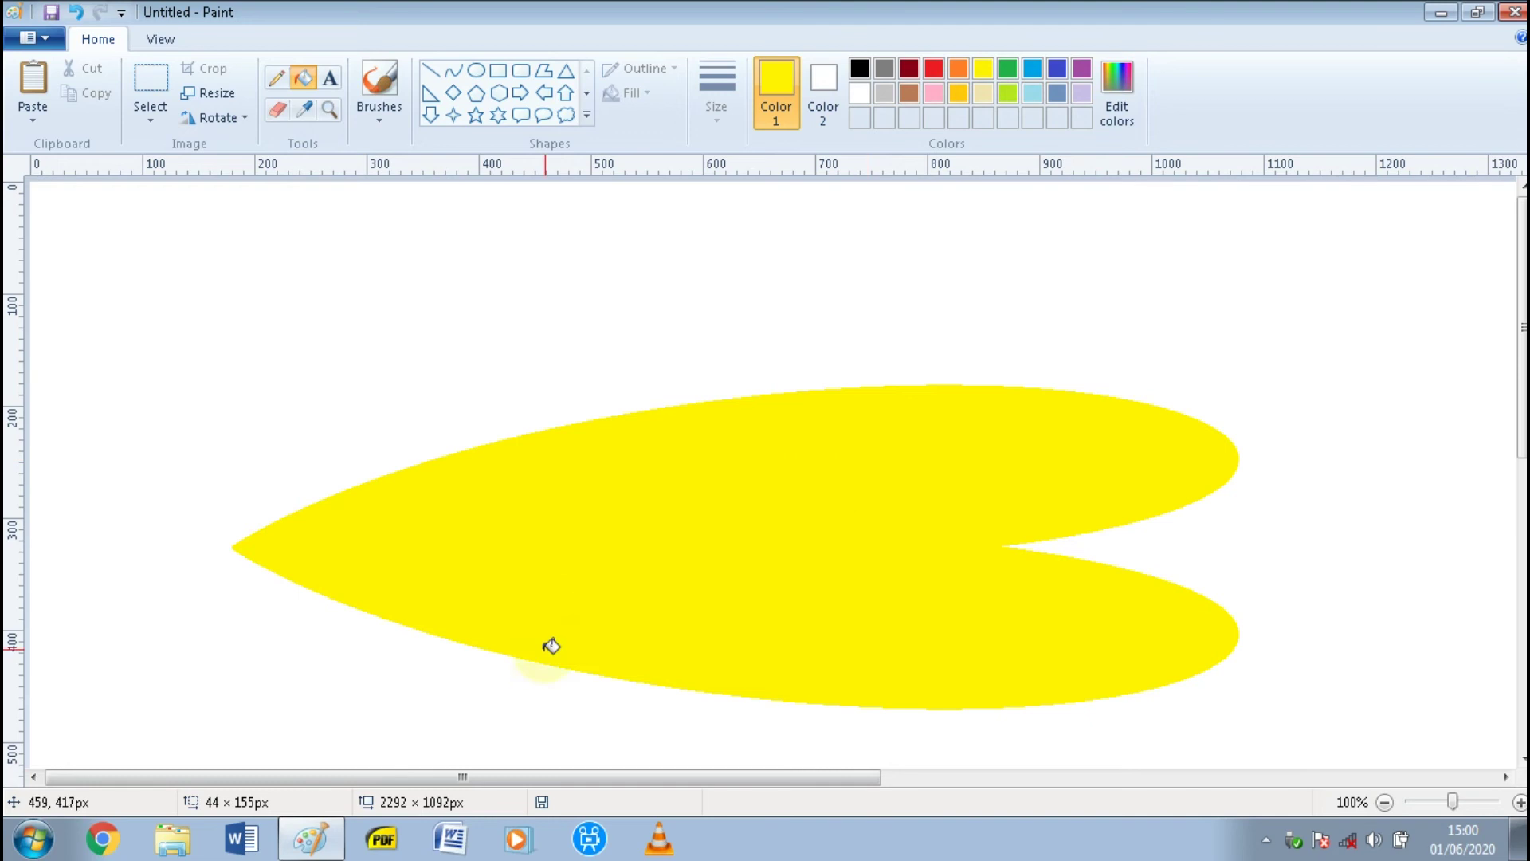
- Mix a darker yellow with red 221, green 210, blue 0 and fill the whole body shape with it
{"action": "left_click", "coordinate": [1131, 84]}
{"action": "mouse_move", "coordinate": [1006, 358]}
{"action": "left_mouse_down"}
{"action": "mouse_move", "coordinate": [1008, 396]}
{"action": "mouse_move", "coordinate": [1011, 381]}
{"action": "left_mouse_up"}
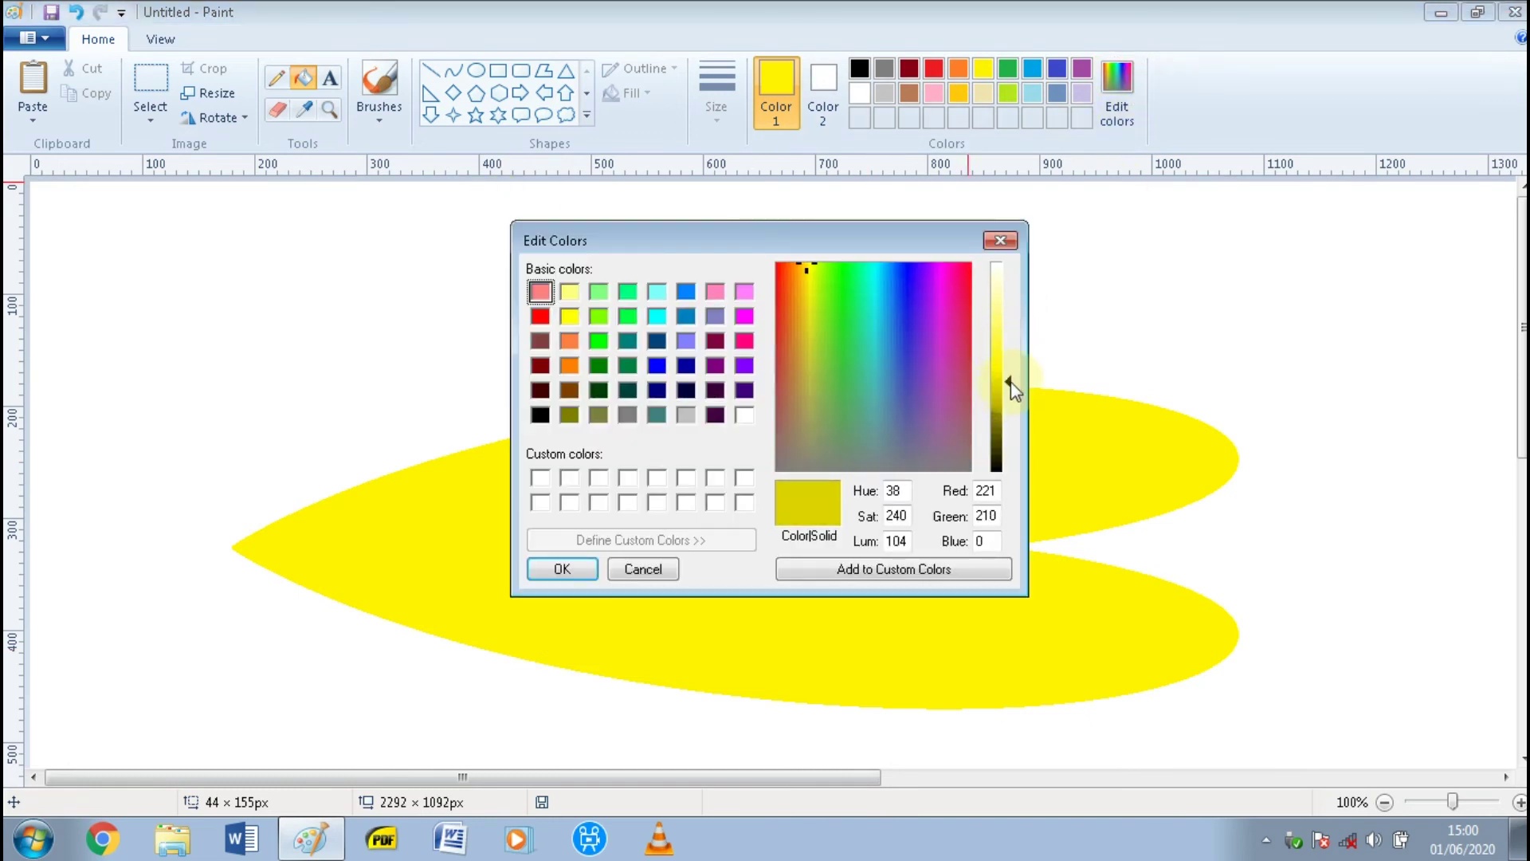
{"action": "left_click", "coordinate": [562, 569]}
{"action": "left_click", "coordinate": [548, 550]}
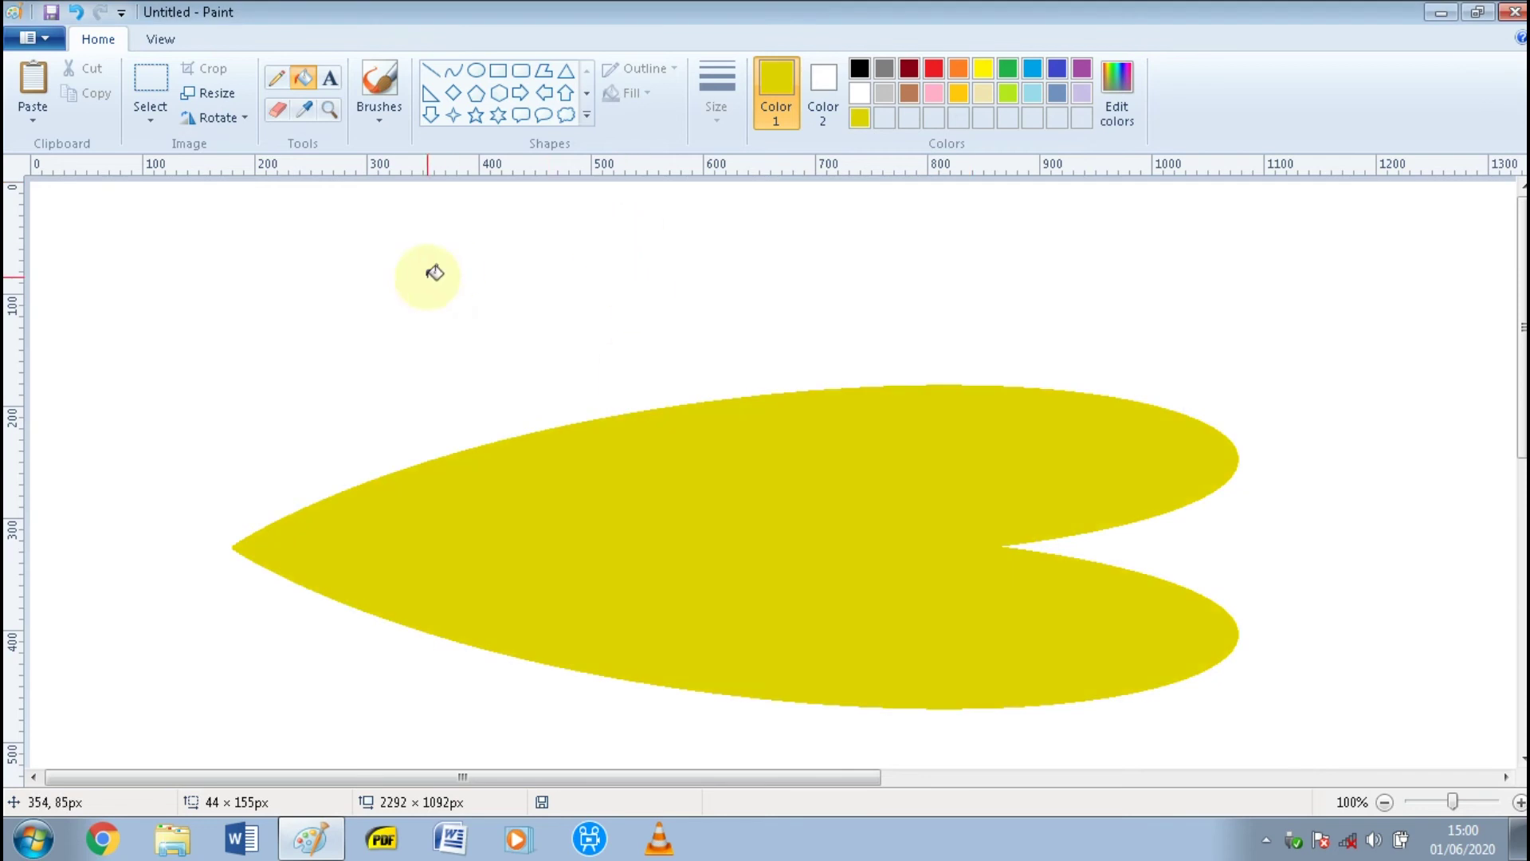
- Draw a black curve about 42 × 164 px across the body behind the pointed head, bulging towards the tail
{"action": "left_click", "coordinate": [452, 70]}
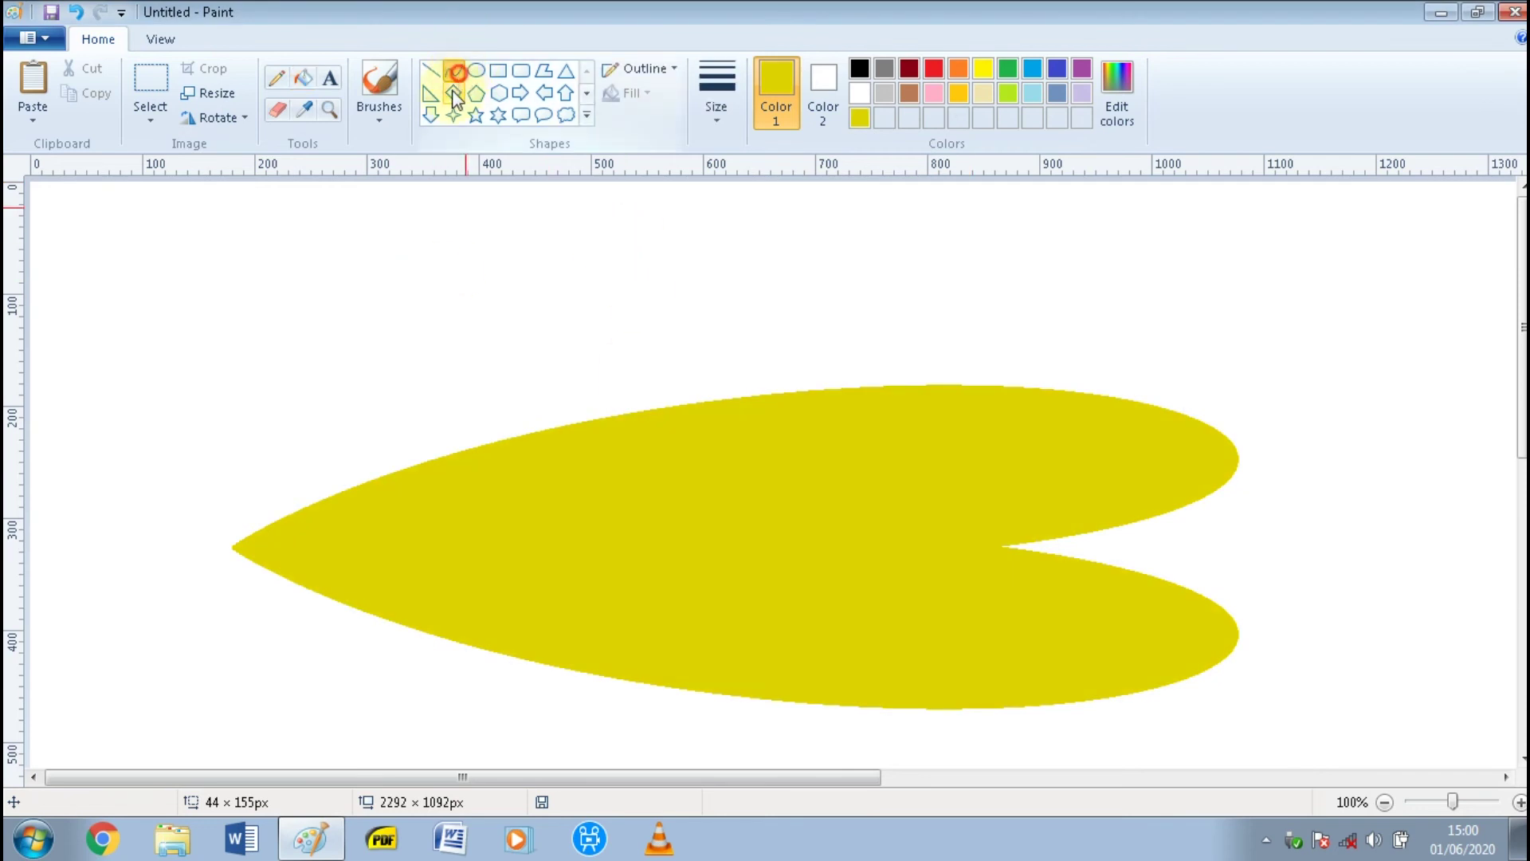
{"action": "left_click", "coordinate": [866, 71]}
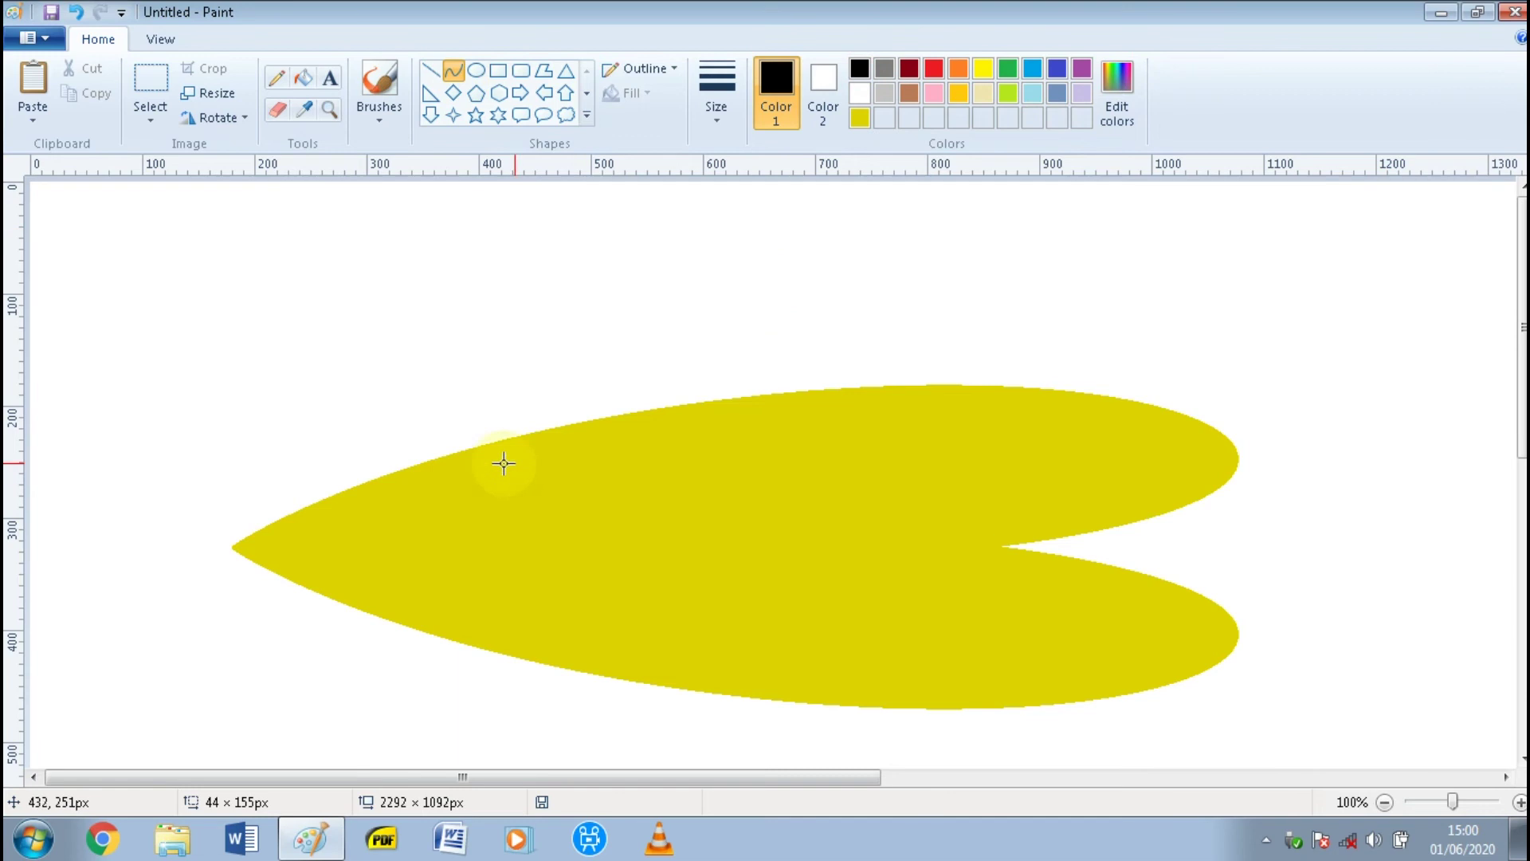
{"action": "left_click_drag", "start_coordinate": [448, 456], "coordinate": [496, 587]}
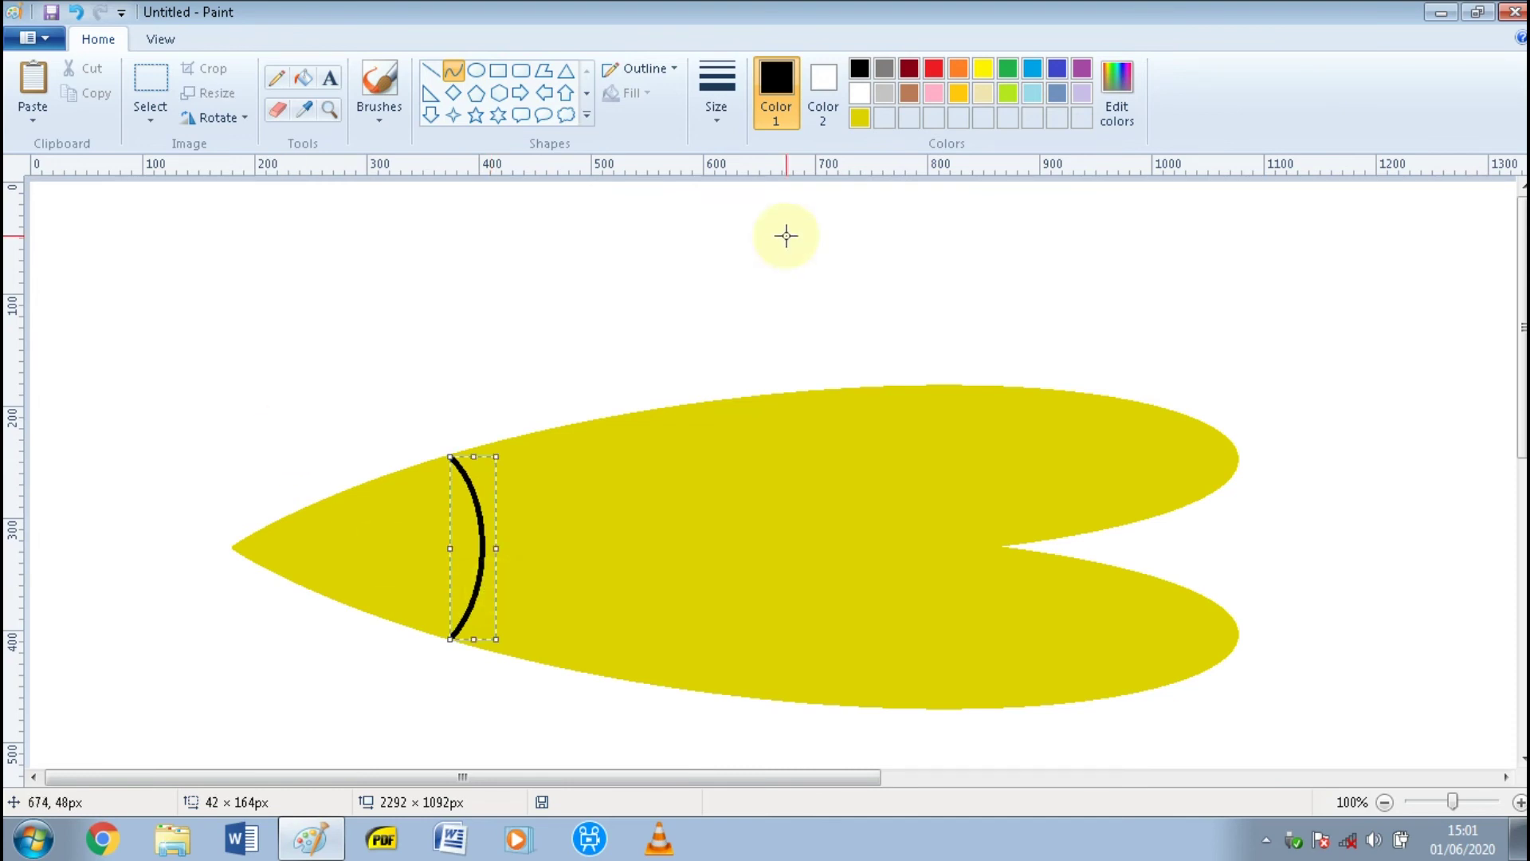
- Recolour the gill curve with a custom dark olive yellow made by darkening basic yellow, and deselect it
{"action": "left_click", "coordinate": [1117, 94]}
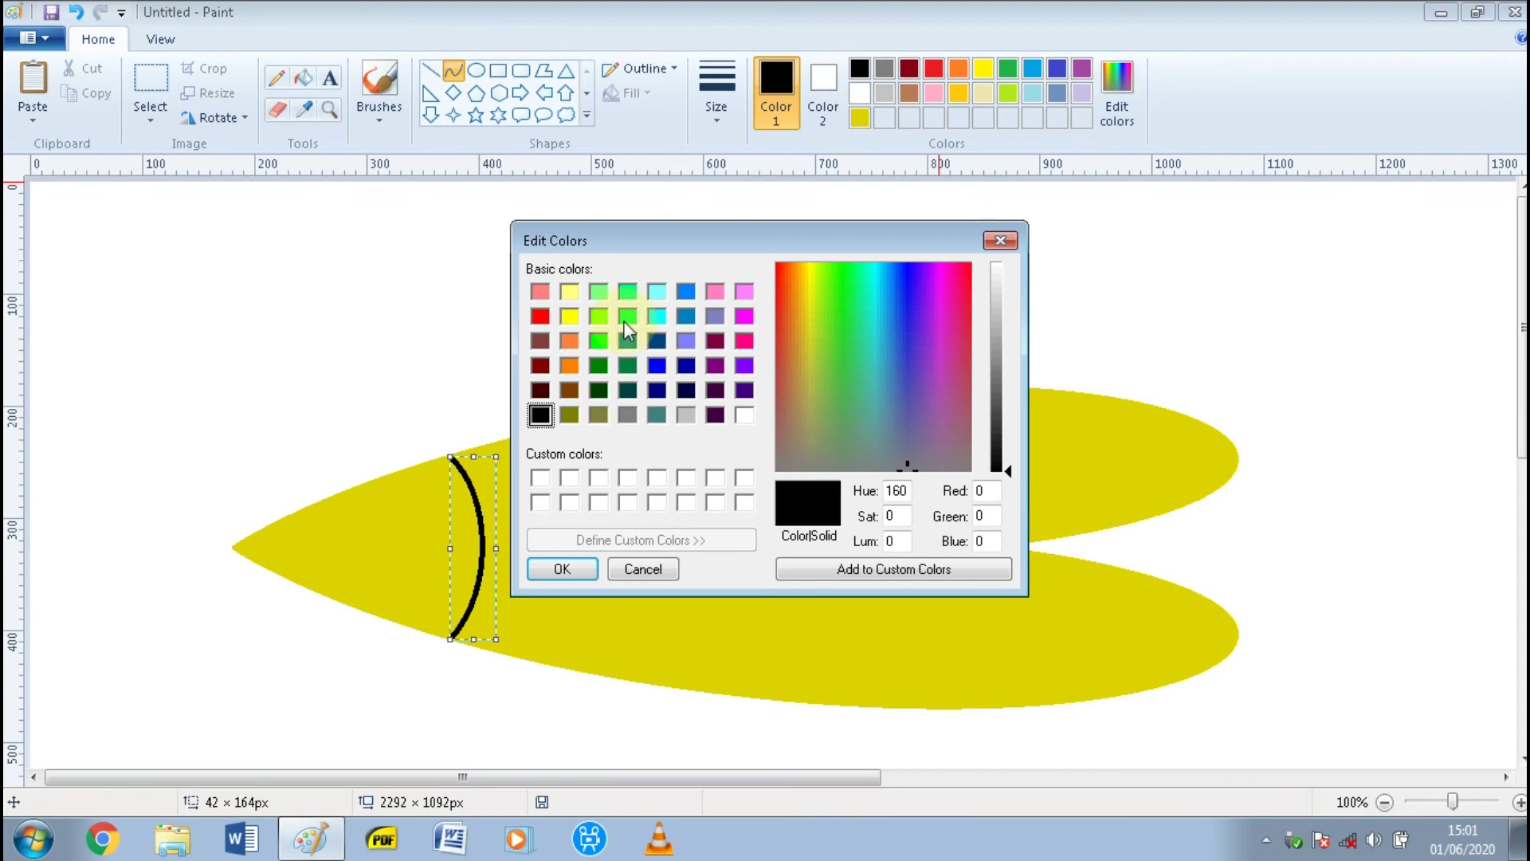
{"action": "left_click", "coordinate": [569, 317]}
{"action": "left_click_drag", "start_coordinate": [1010, 368], "coordinate": [1006, 406]}
{"action": "left_click", "coordinate": [584, 571]}
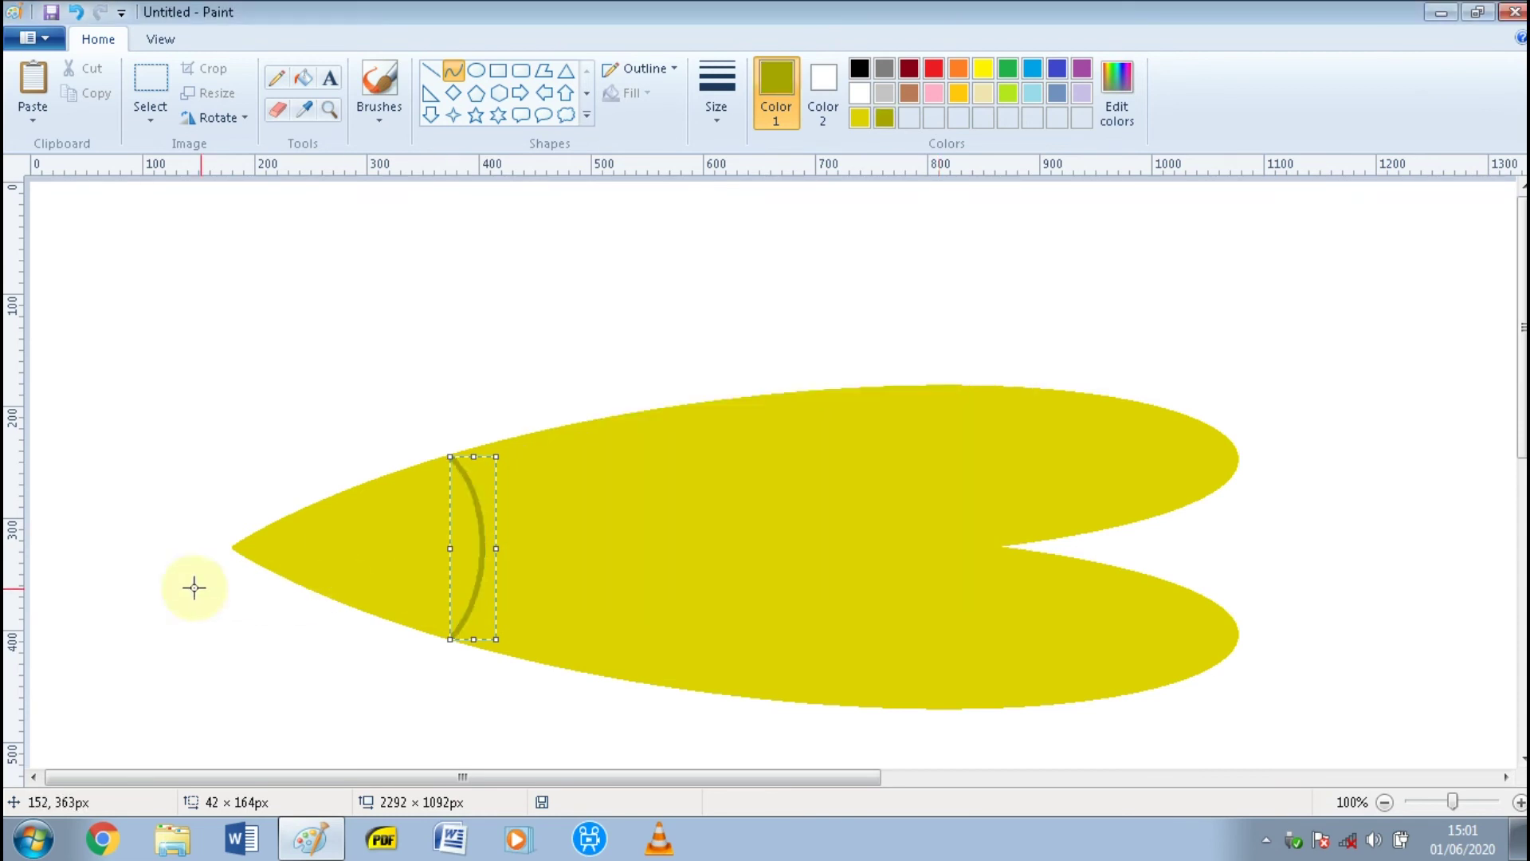
{"action": "left_click", "coordinate": [483, 242]}
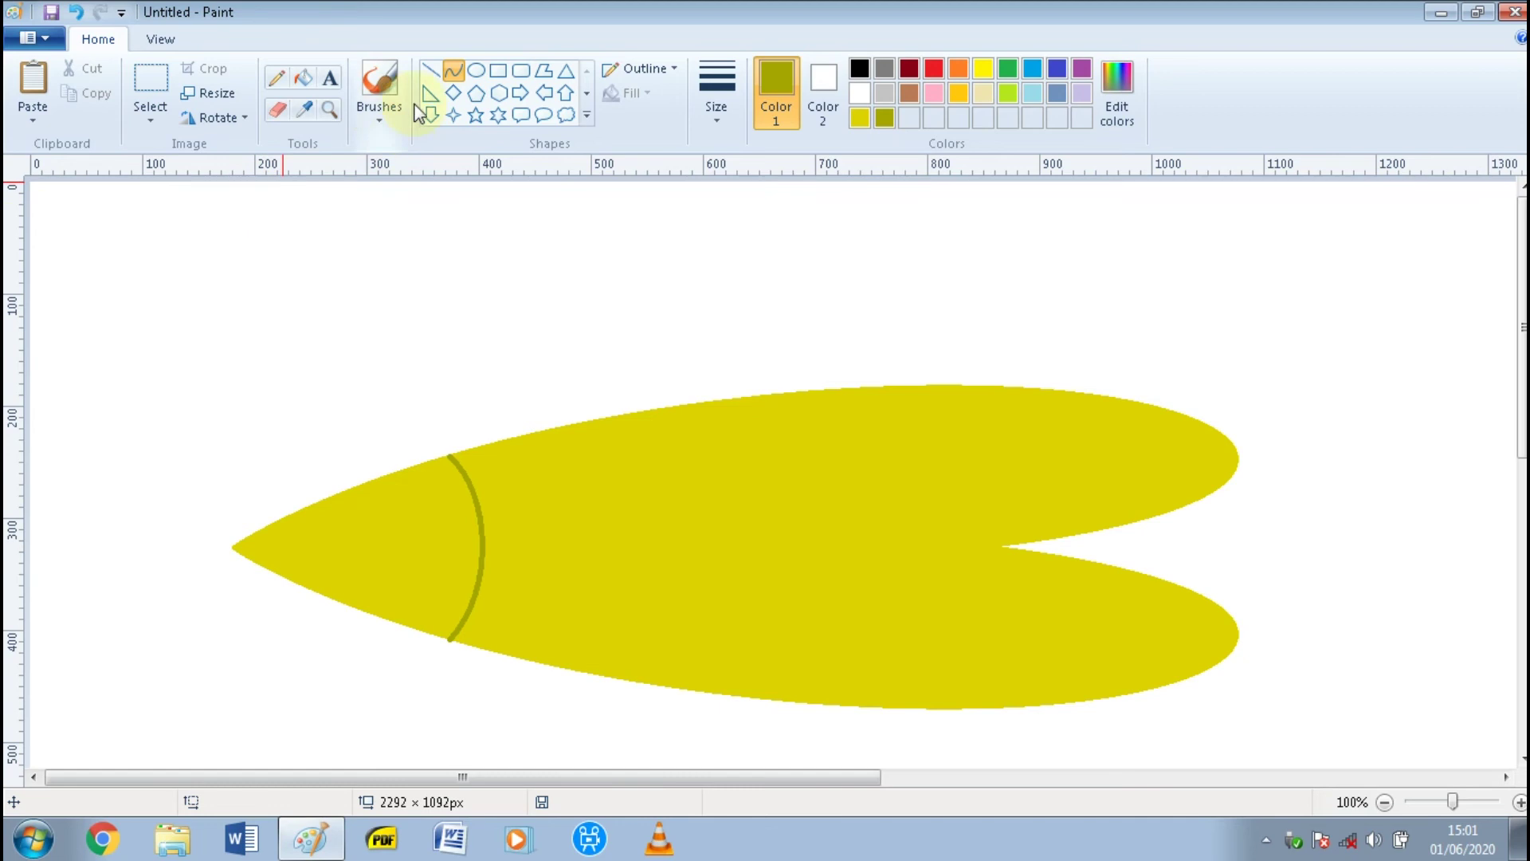
- Draw a dark olive circle outline about 55 × 55 px on the head as the eye
{"action": "left_click", "coordinate": [482, 77]}
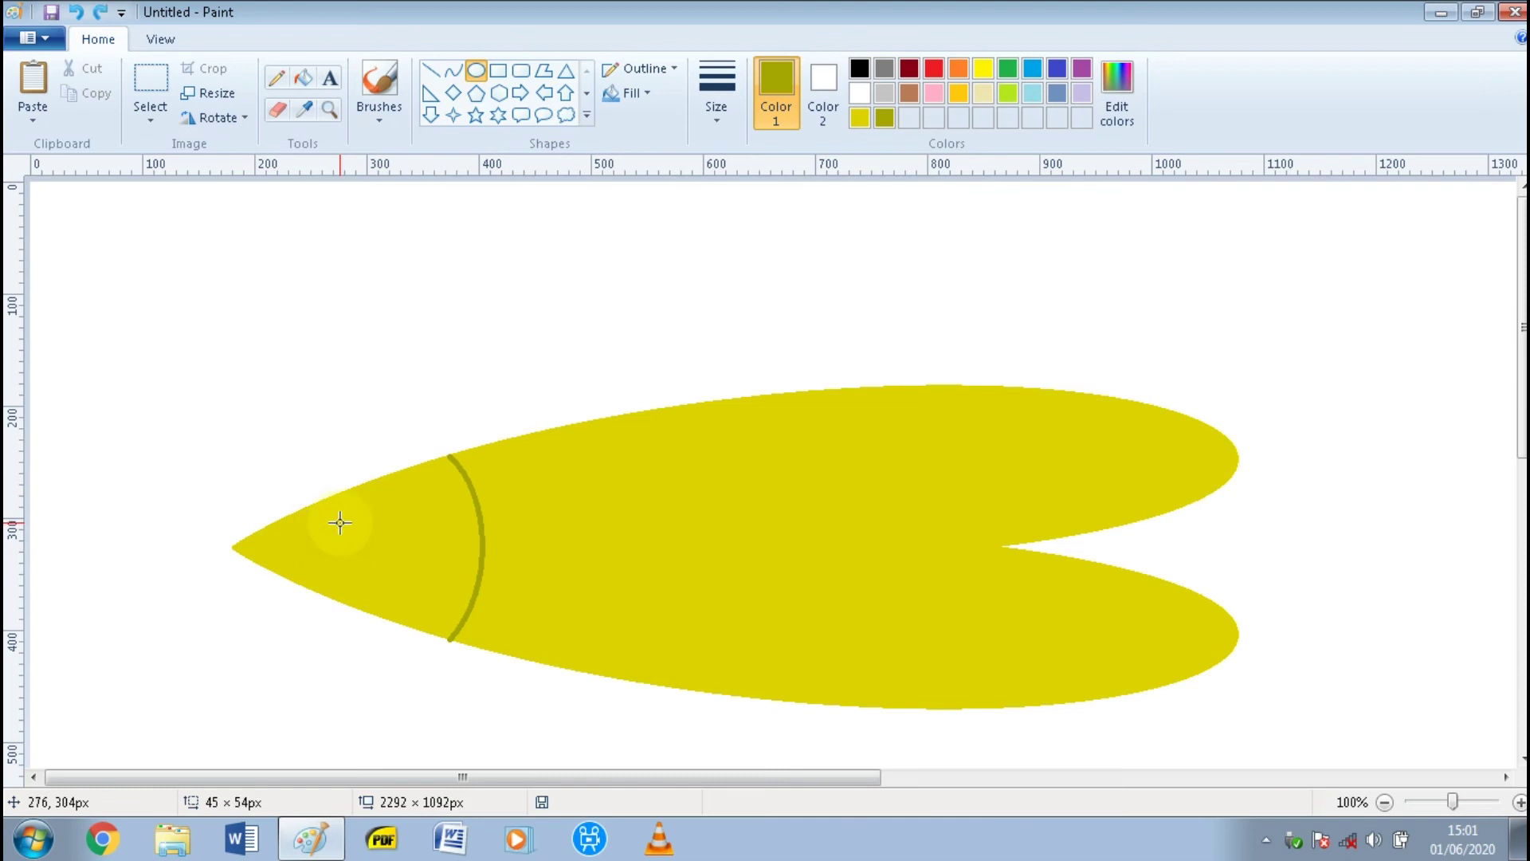
{"action": "mouse_move", "coordinate": [341, 523]}
{"action": "left_mouse_down"}
{"action": "mouse_move", "coordinate": [403, 596]}
{"action": "mouse_move", "coordinate": [363, 549]}
{"action": "mouse_move", "coordinate": [374, 538]}
{"action": "left_mouse_up"}
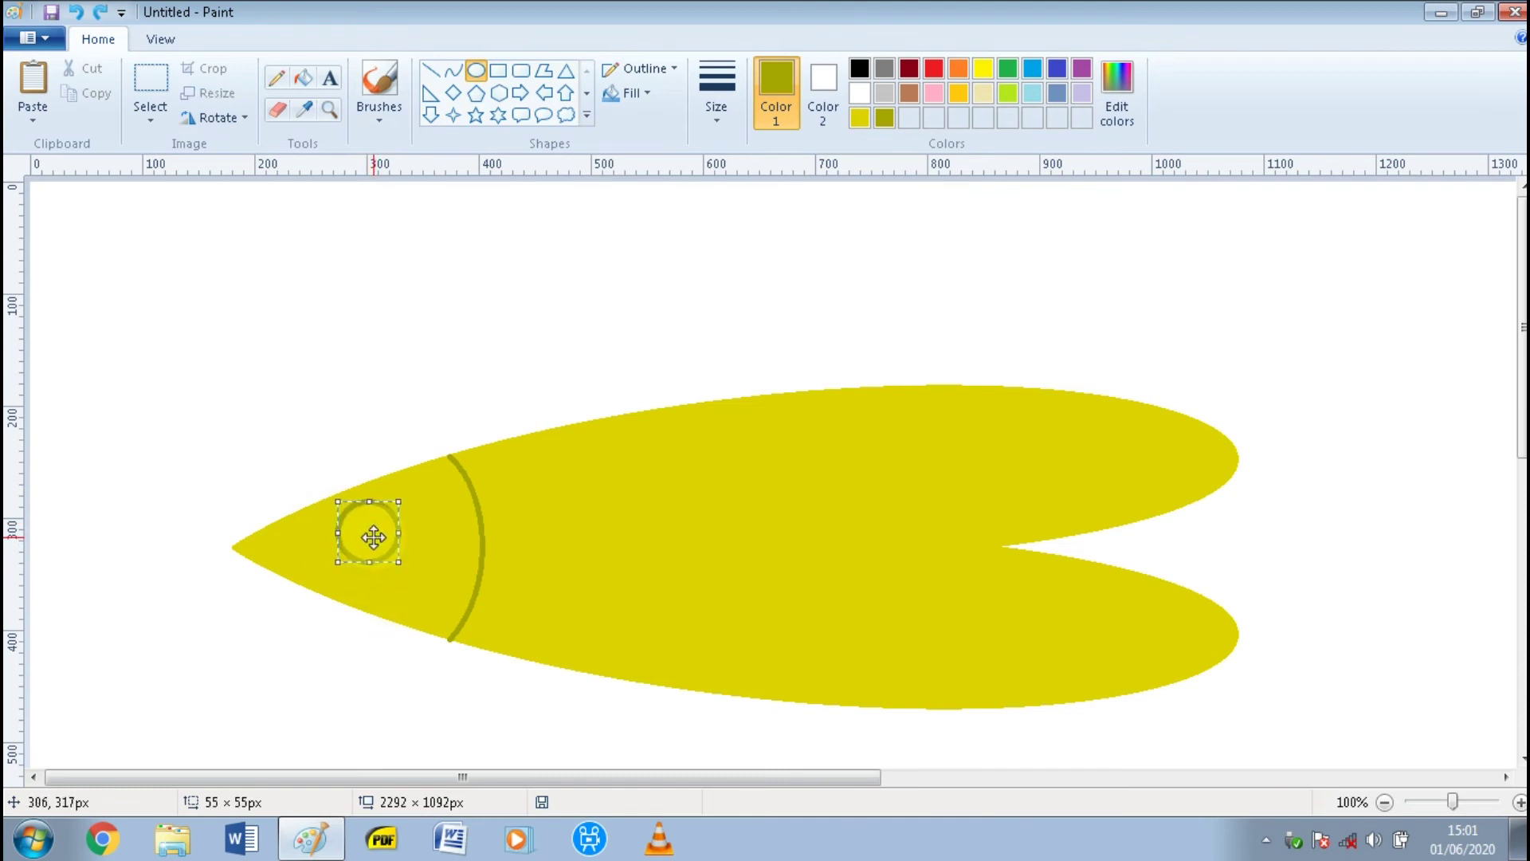
{"action": "left_click", "coordinate": [314, 442]}
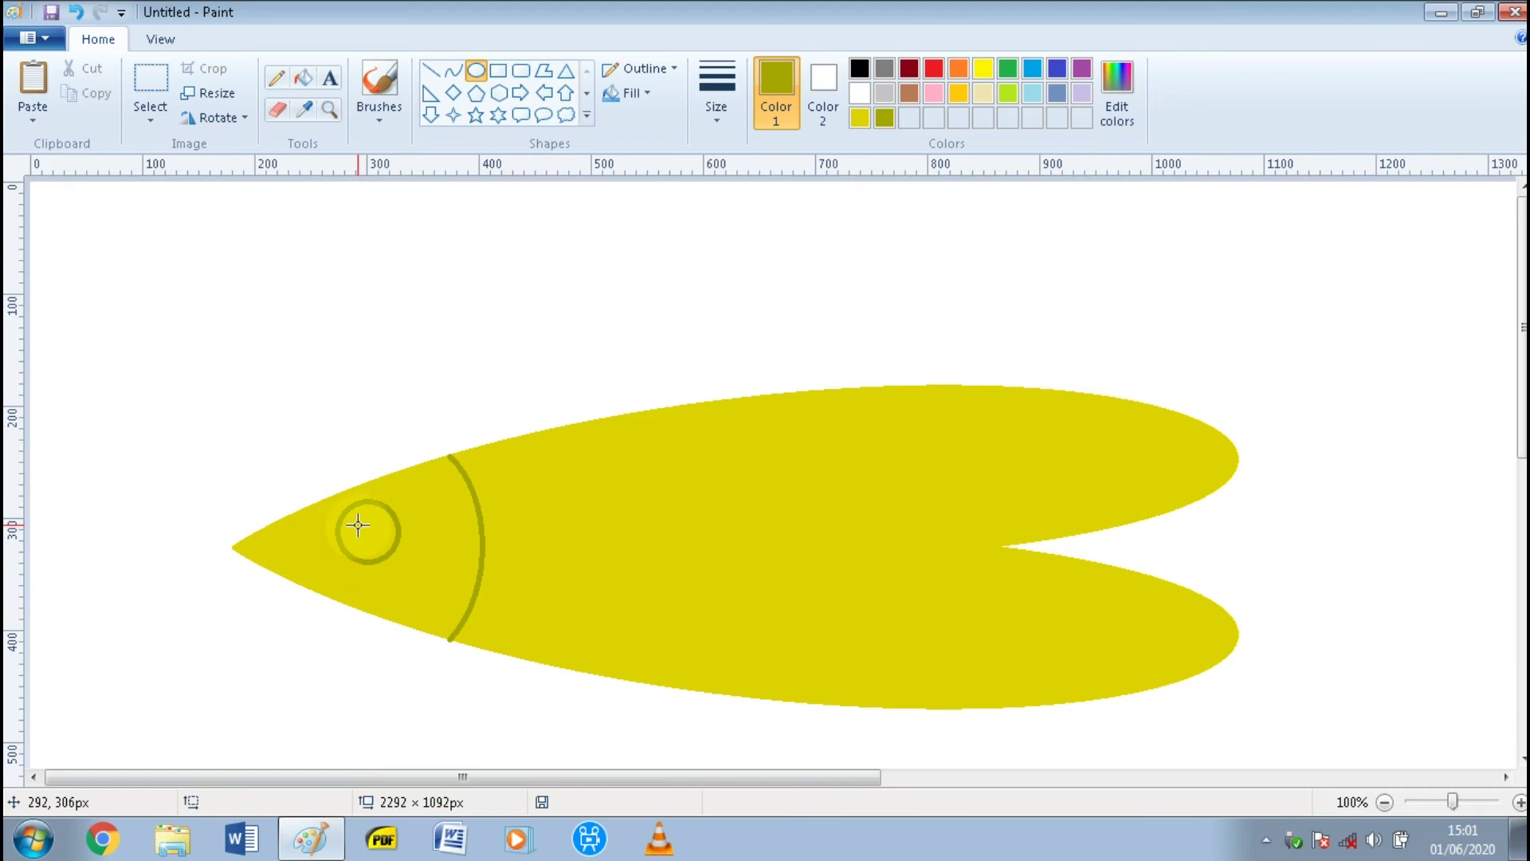
- Draw a black circle about 26 × 26 px inside the eye as the pupil and nudge it upwards towards the centre
{"action": "left_click", "coordinate": [859, 68]}
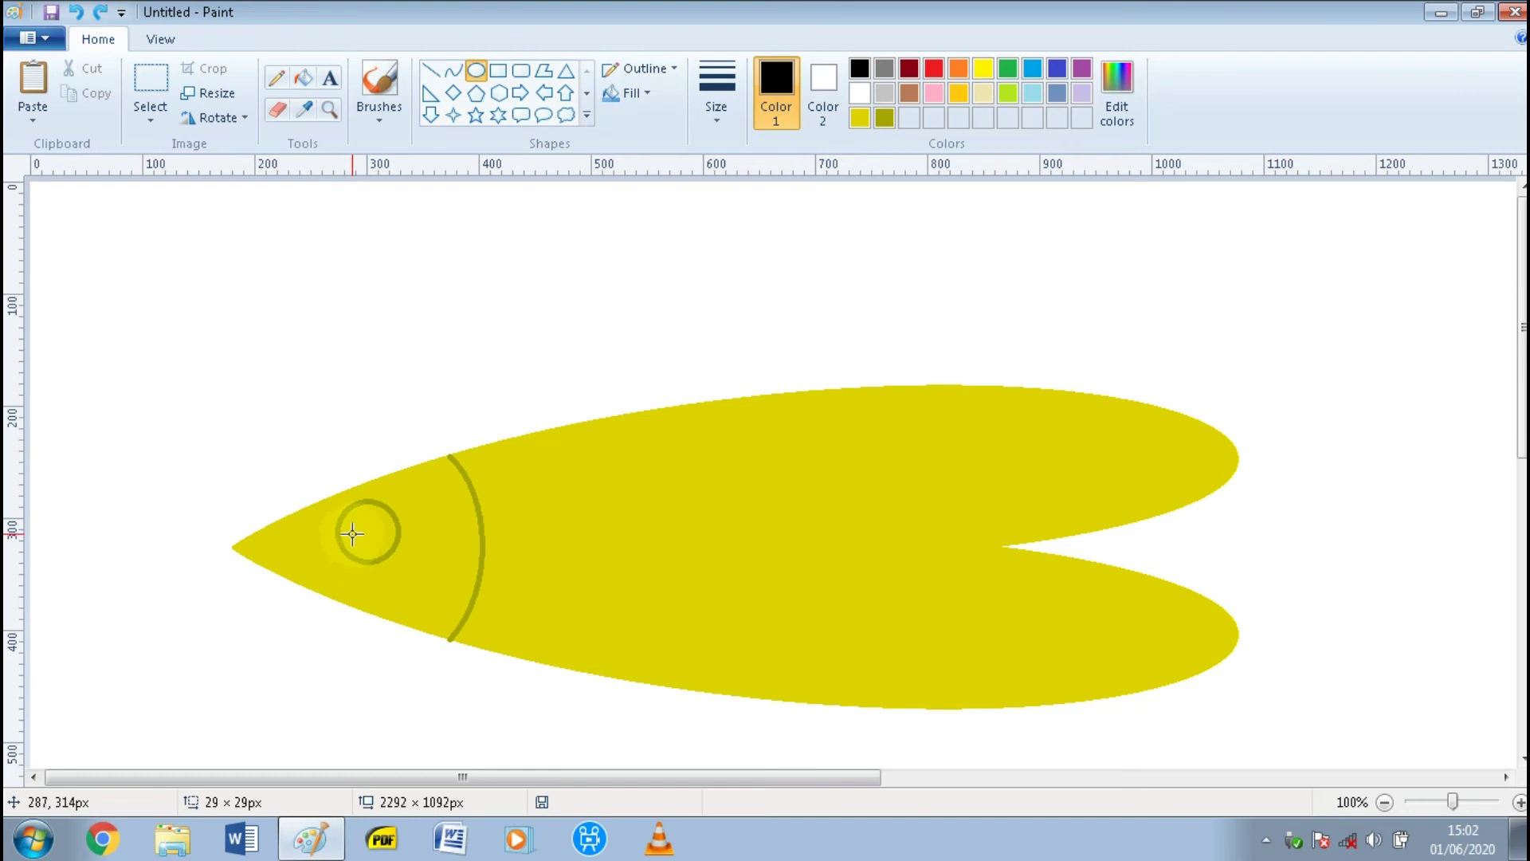
{"action": "left_click_drag", "start_coordinate": [352, 533], "coordinate": [365, 555]}
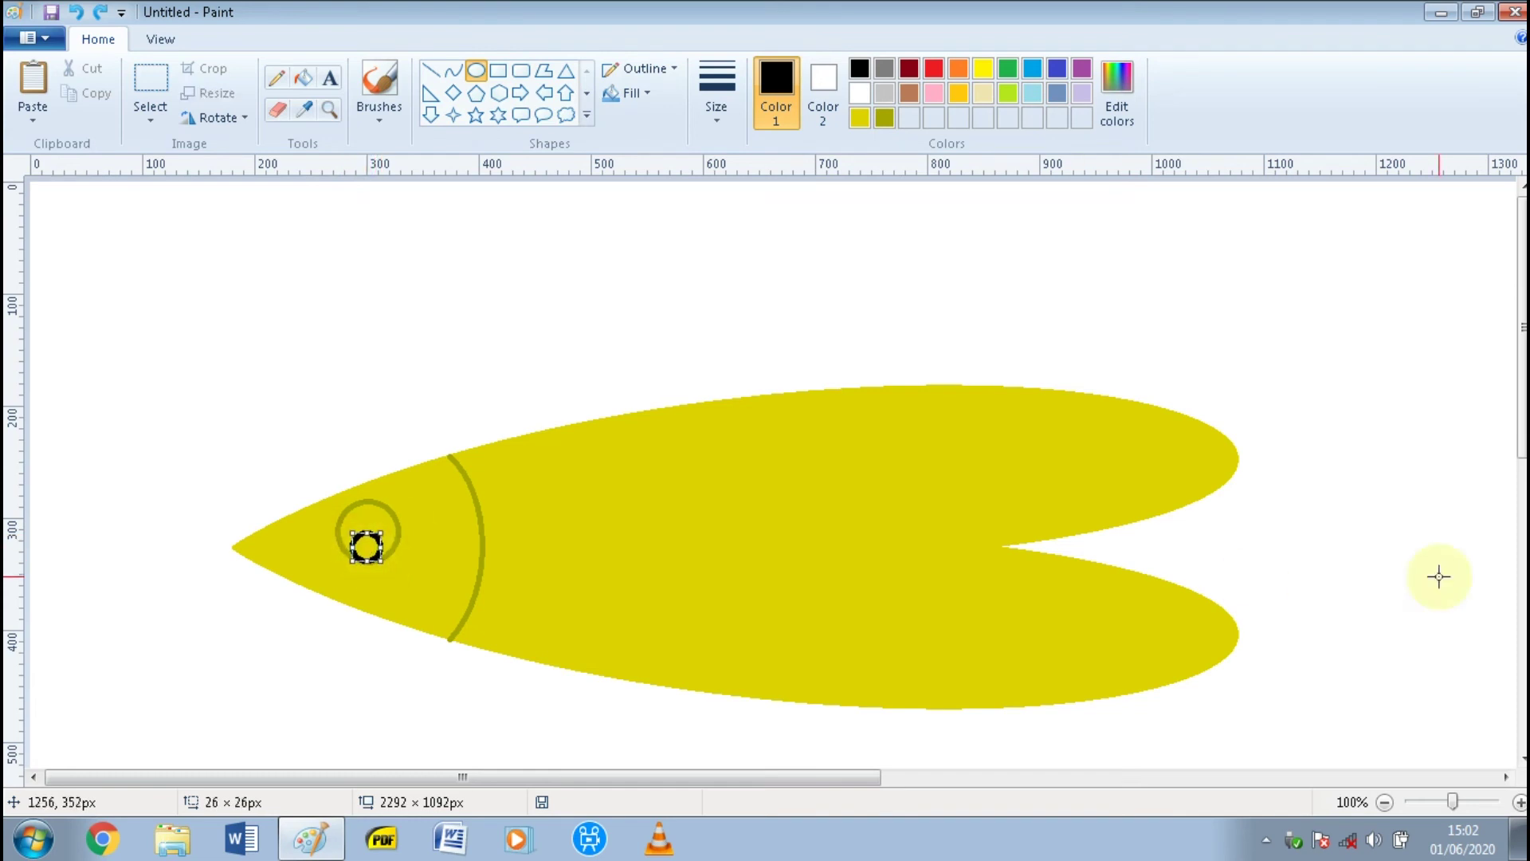
{"action": "key", "text": "Up"}
{"action": "key", "text": "Up"}
{"action": "key", "text": "Up"}
{"action": "key", "text": "Up"}
{"action": "key", "text": "Up"}
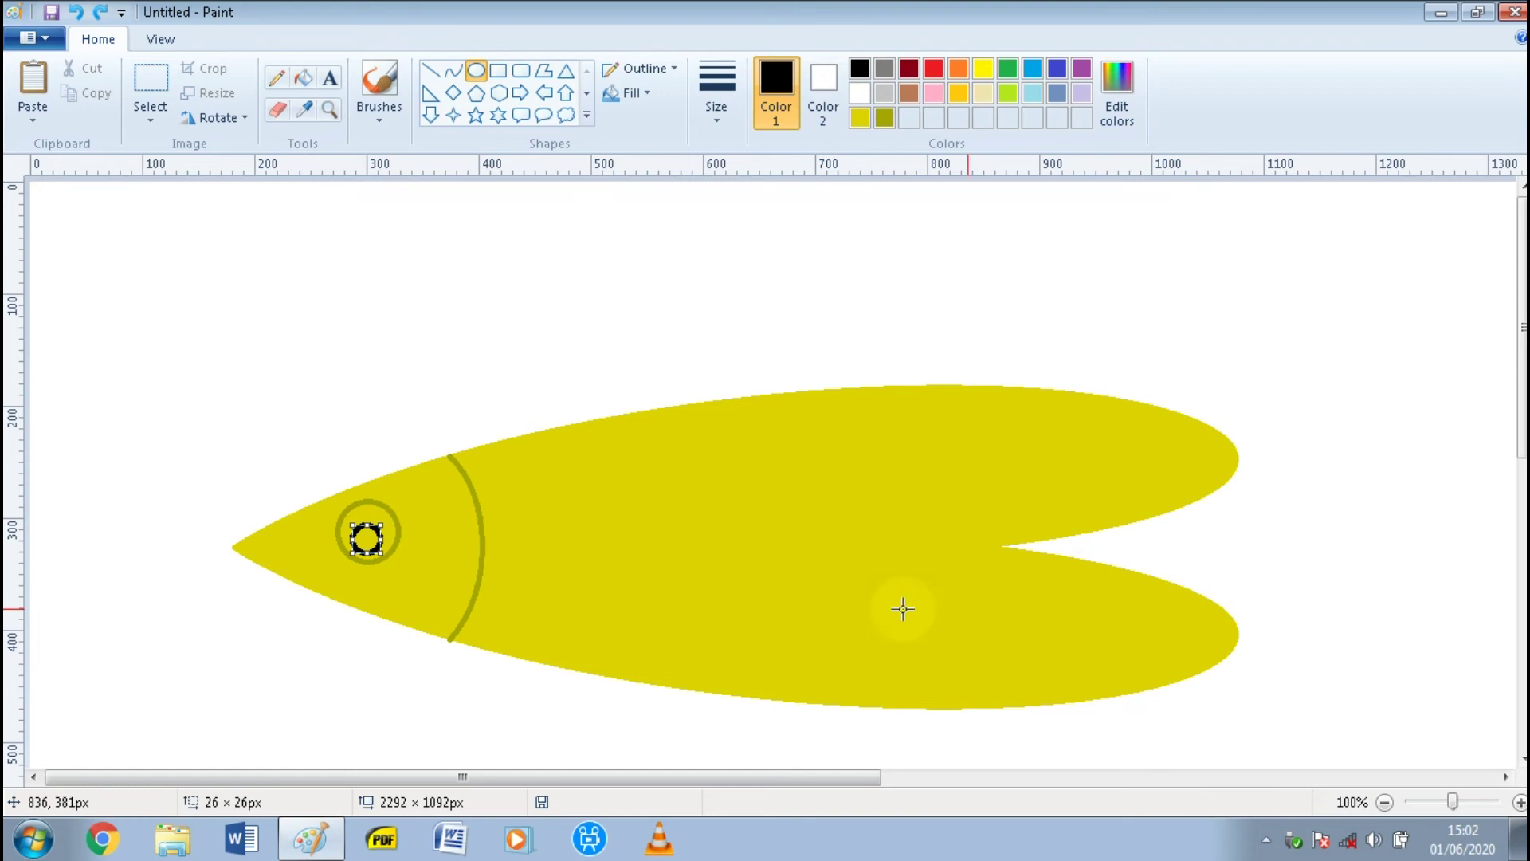
{"action": "left_click", "coordinate": [385, 348]}
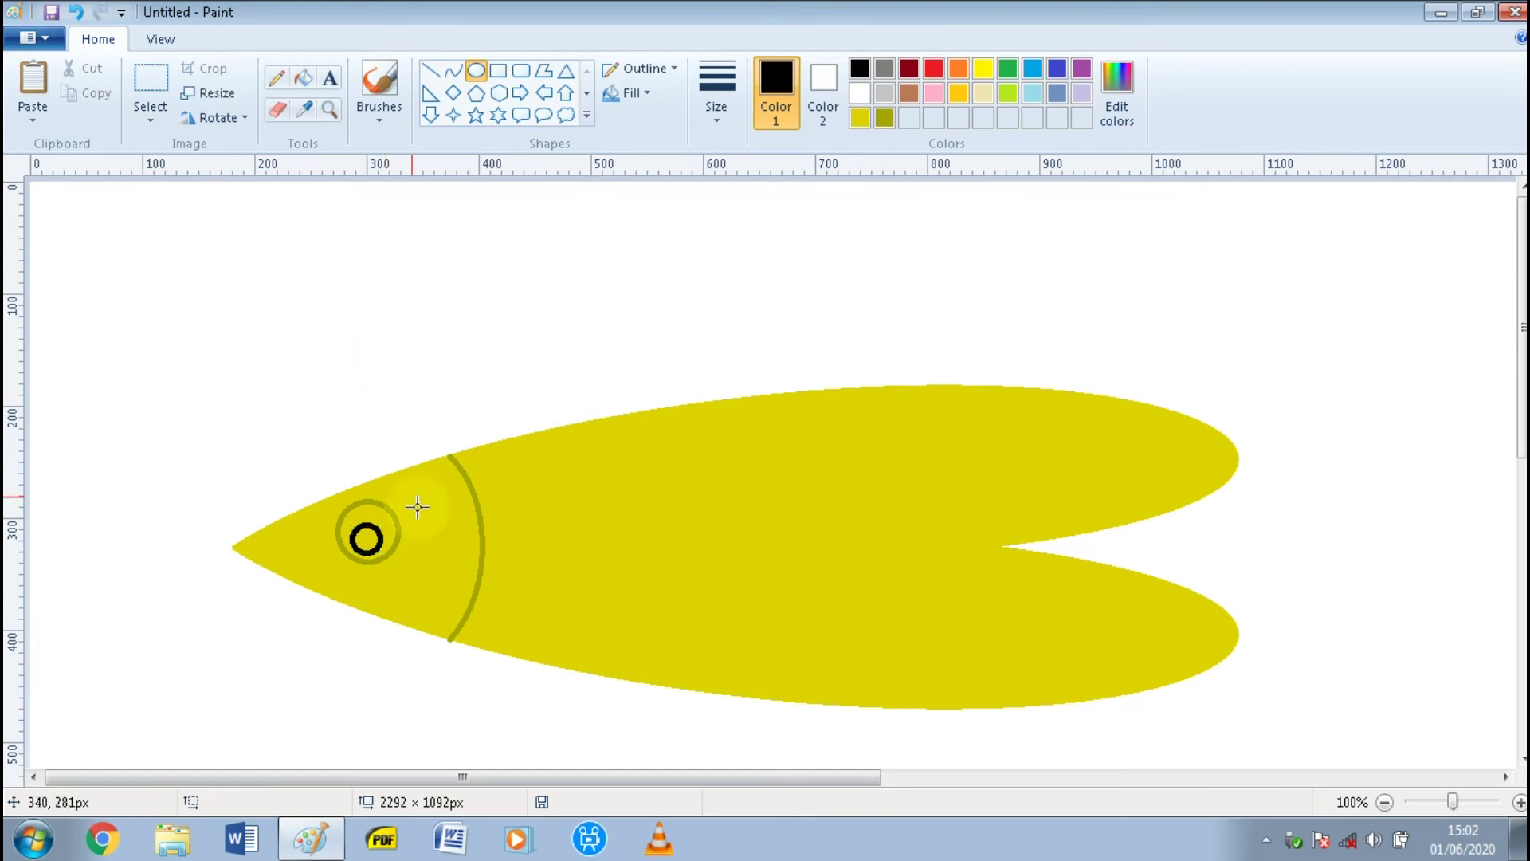
- Fill the inside of the pupil with black and recolour the gill curve and the eye's outer ring black
{"action": "left_click", "coordinate": [303, 78]}
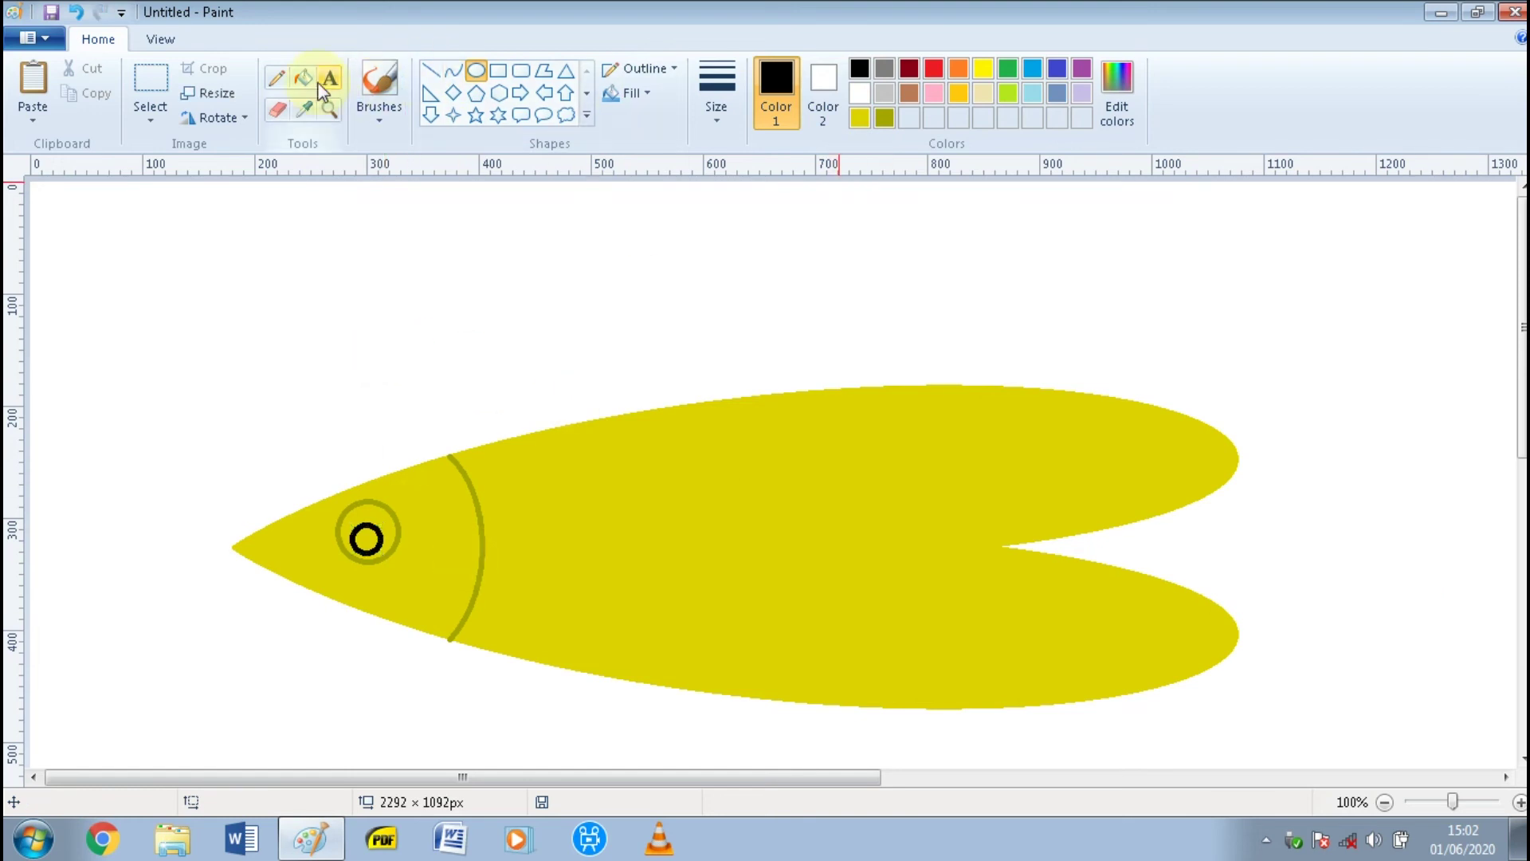
{"action": "left_click", "coordinate": [369, 539]}
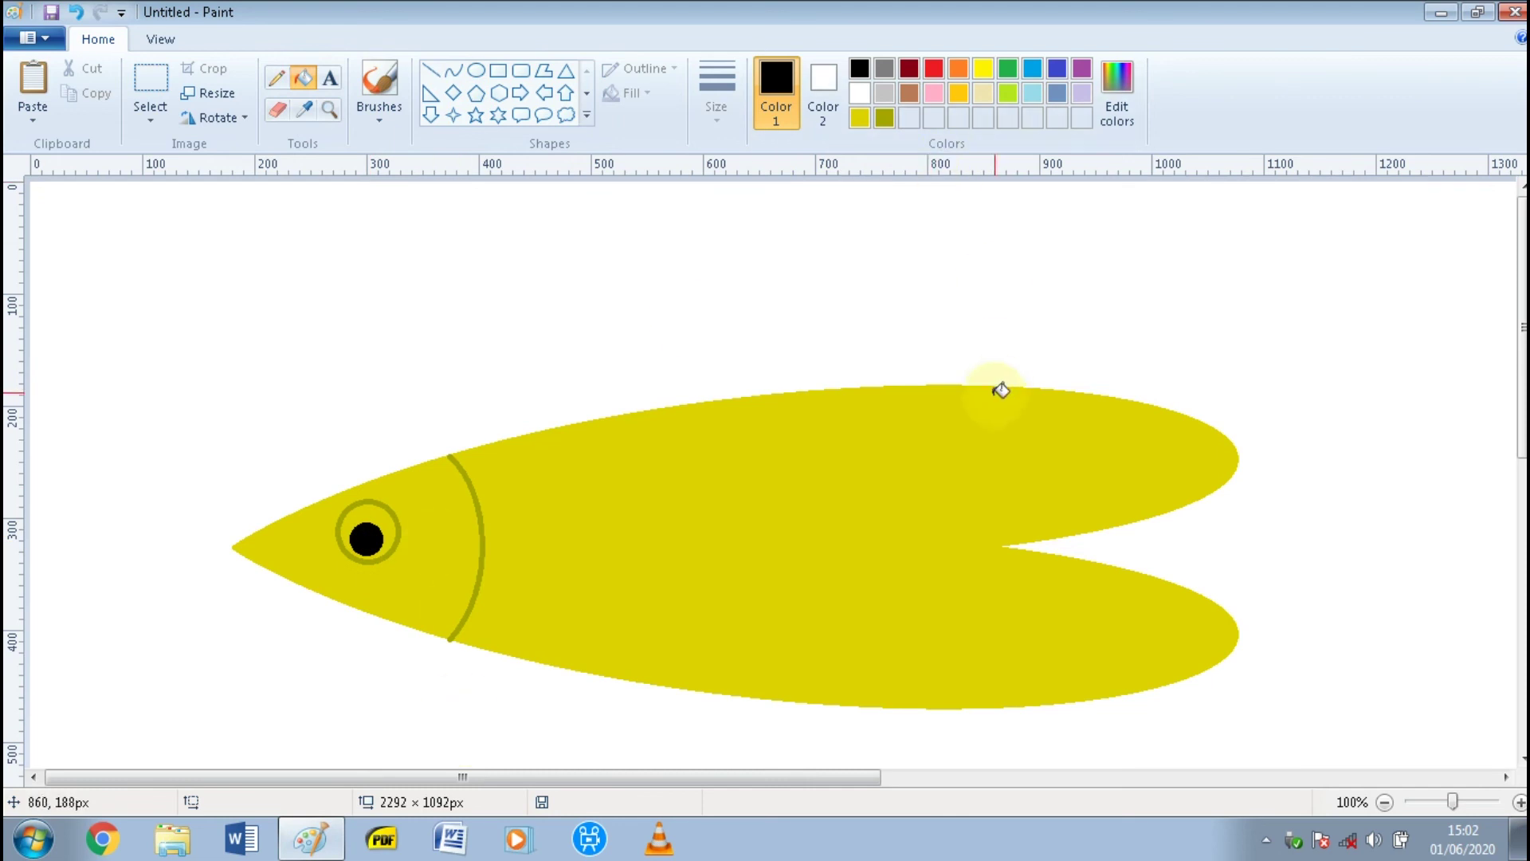
{"action": "left_click", "coordinate": [482, 499]}
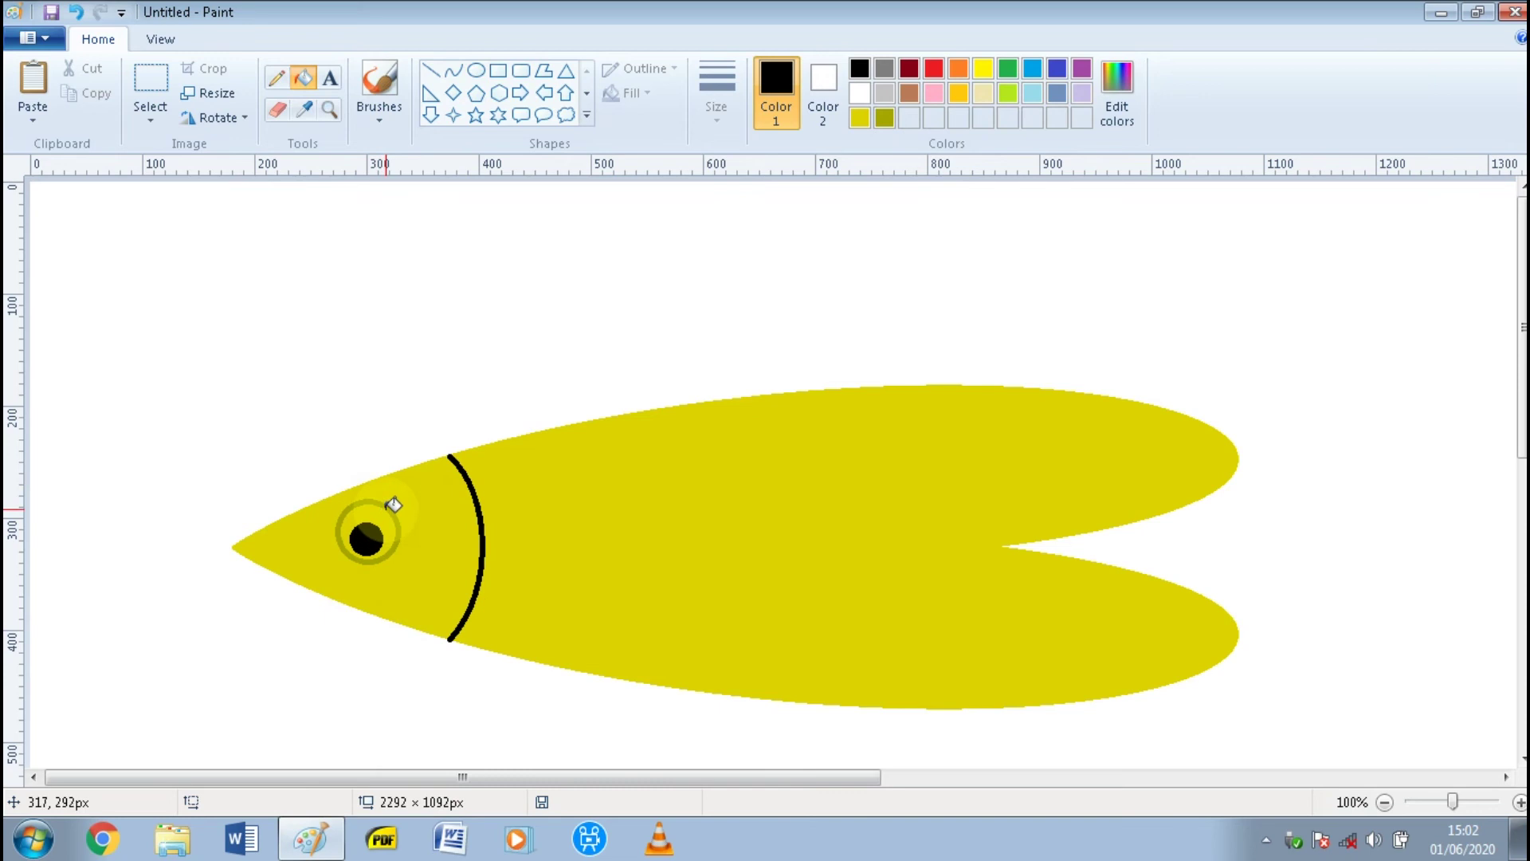
{"action": "left_click", "coordinate": [391, 509]}
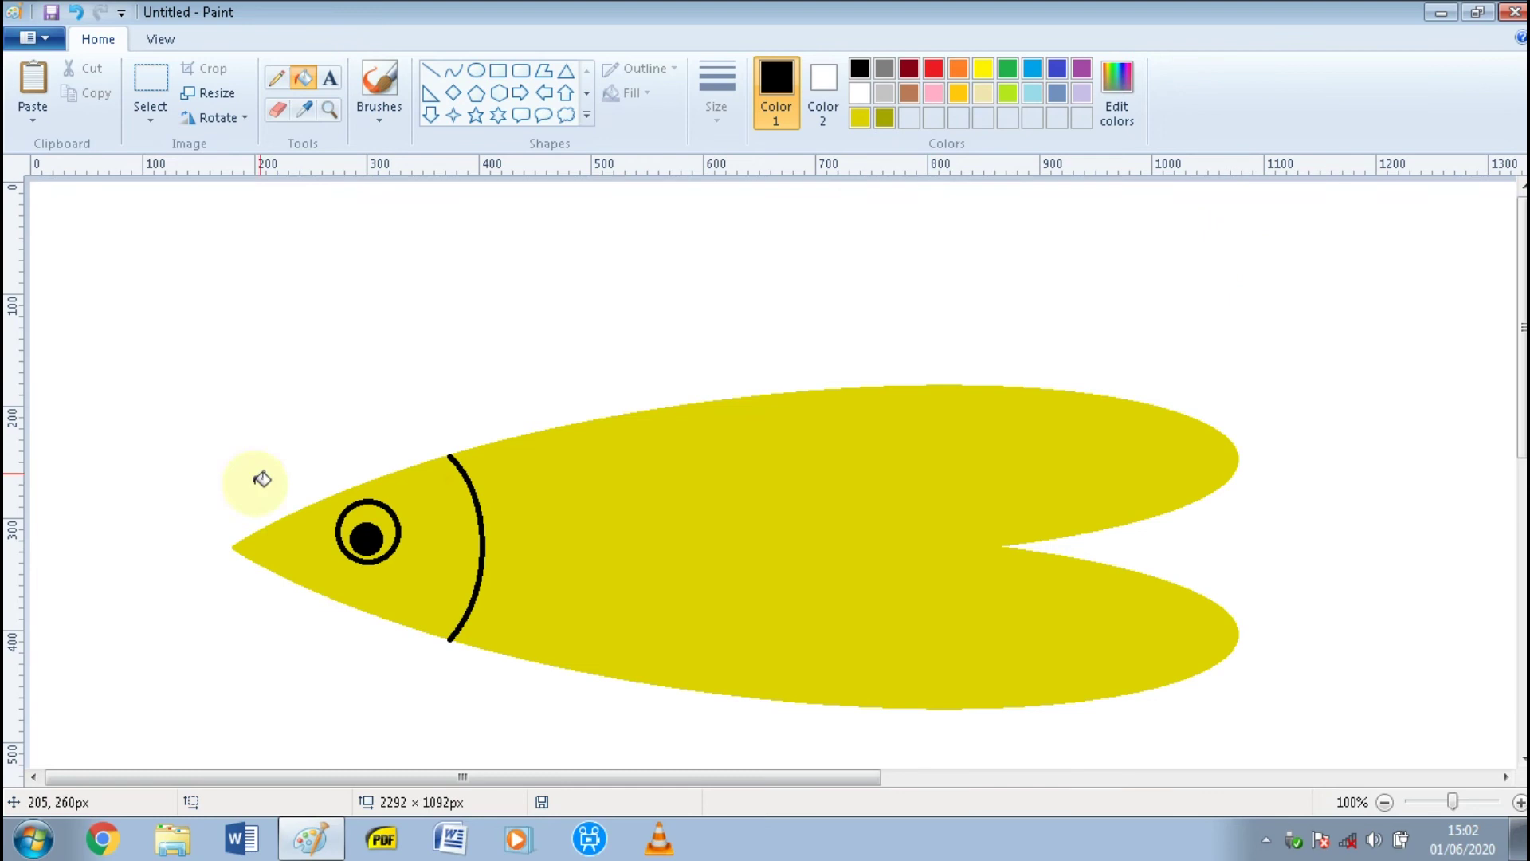
- Draw a black arched curve about 901 × 236 px from the body's upper edge behind the gill, sweeping back above the tail, and deselect it
{"action": "left_click", "coordinate": [452, 70]}
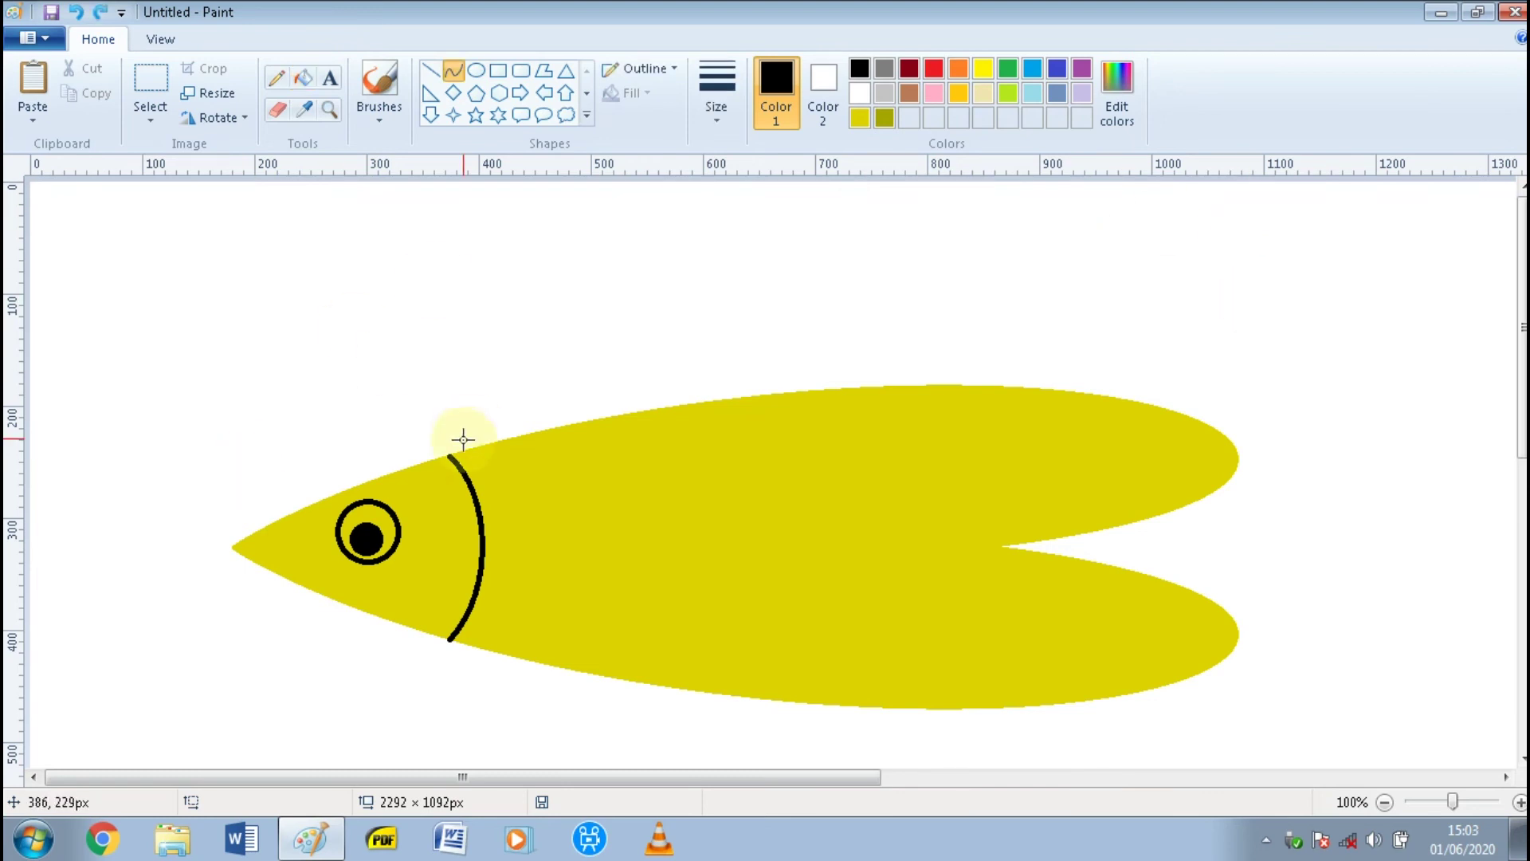
{"action": "left_click_drag", "start_coordinate": [465, 452], "coordinate": [1474, 279]}
{"action": "left_click_drag", "start_coordinate": [738, 327], "coordinate": [1183, 180]}
{"action": "left_click", "coordinate": [862, 257]}
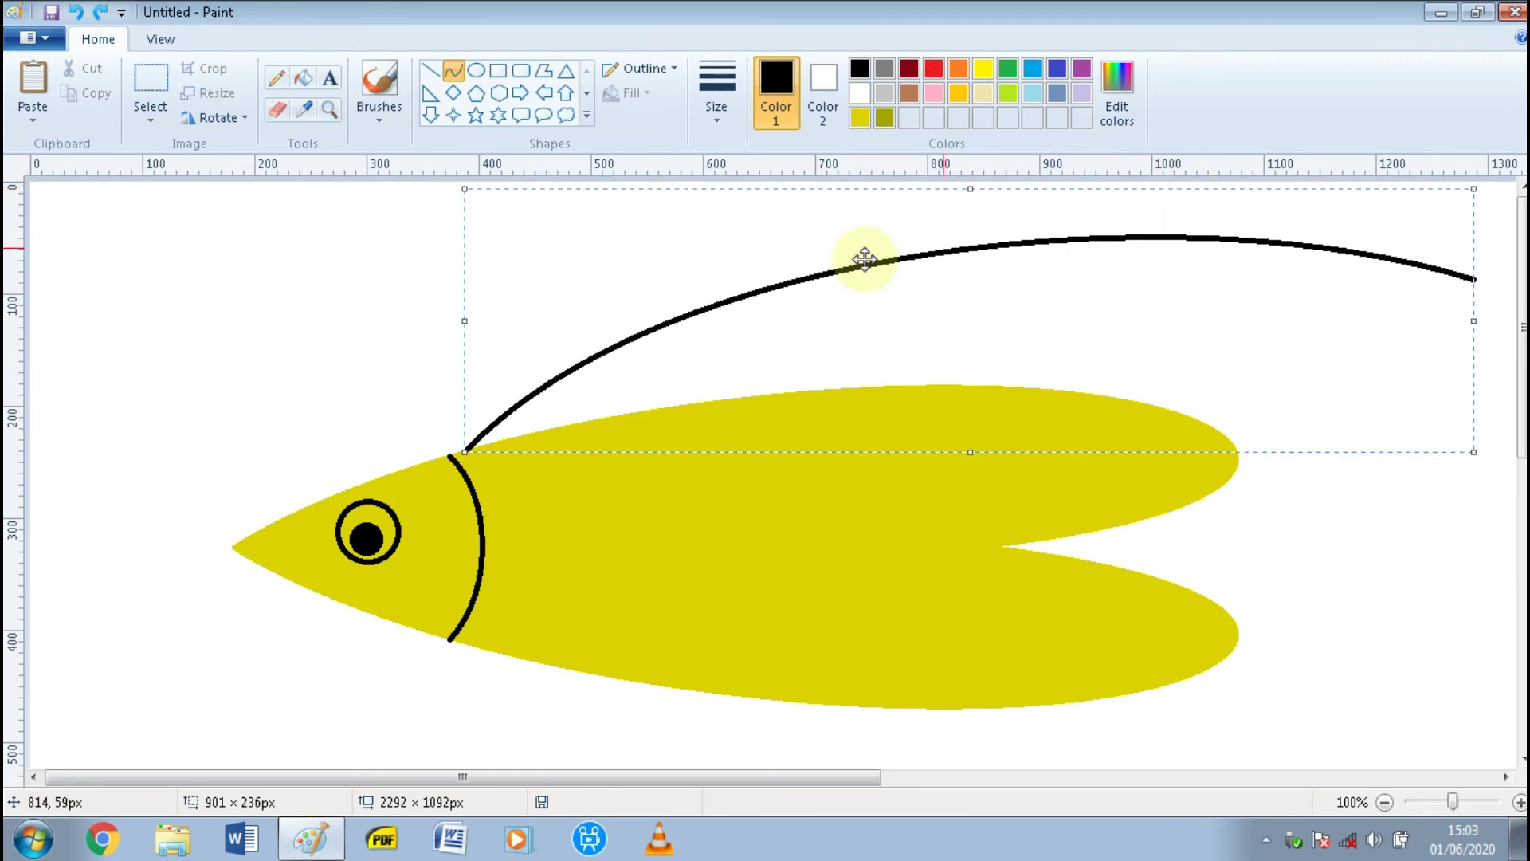
{"action": "left_click", "coordinate": [296, 271]}
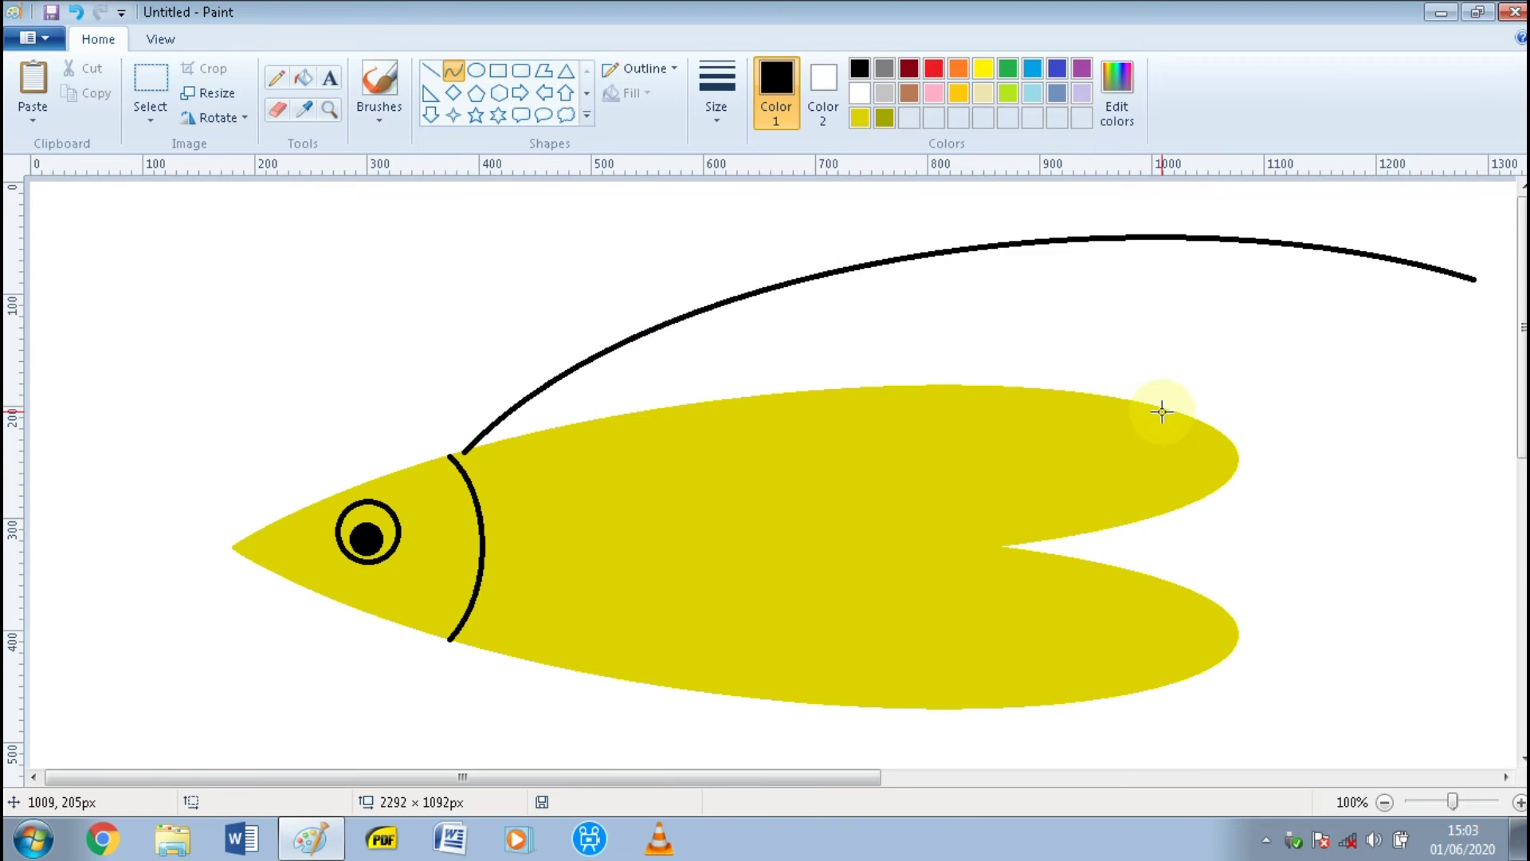
- Close the dorsal fin with an upward-bulging curve about 275 × 133 px from the upper tail lobe to the fin's tip, and deselect it
{"action": "left_click_drag", "start_coordinate": [1168, 411], "coordinate": [1307, 388]}
{"action": "left_click_drag", "start_coordinate": [1453, 295], "coordinate": [1478, 282]}
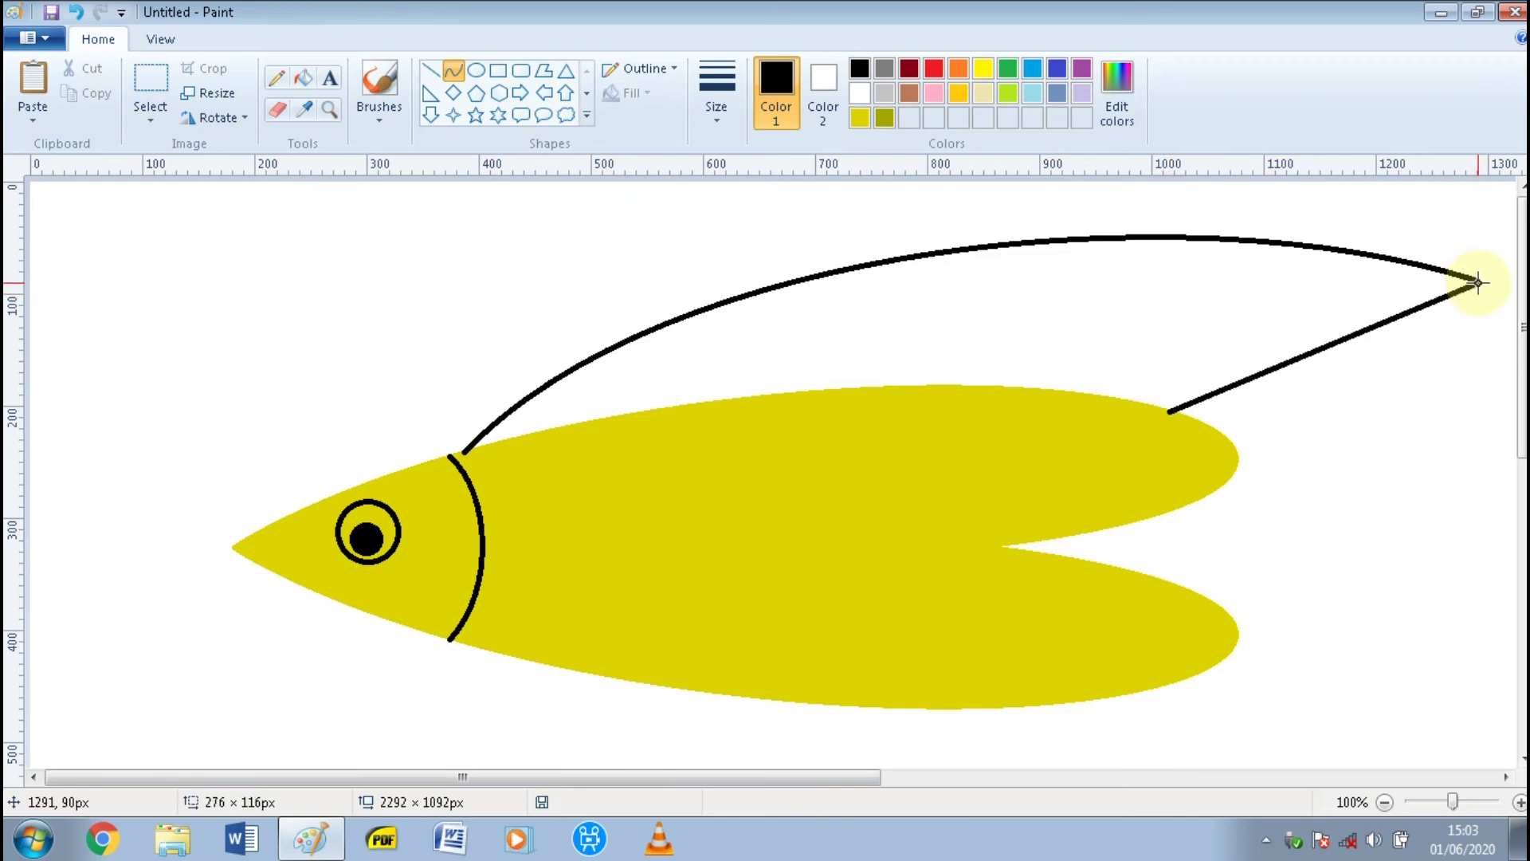
{"action": "left_click_drag", "start_coordinate": [1191, 363], "coordinate": [1314, 264]}
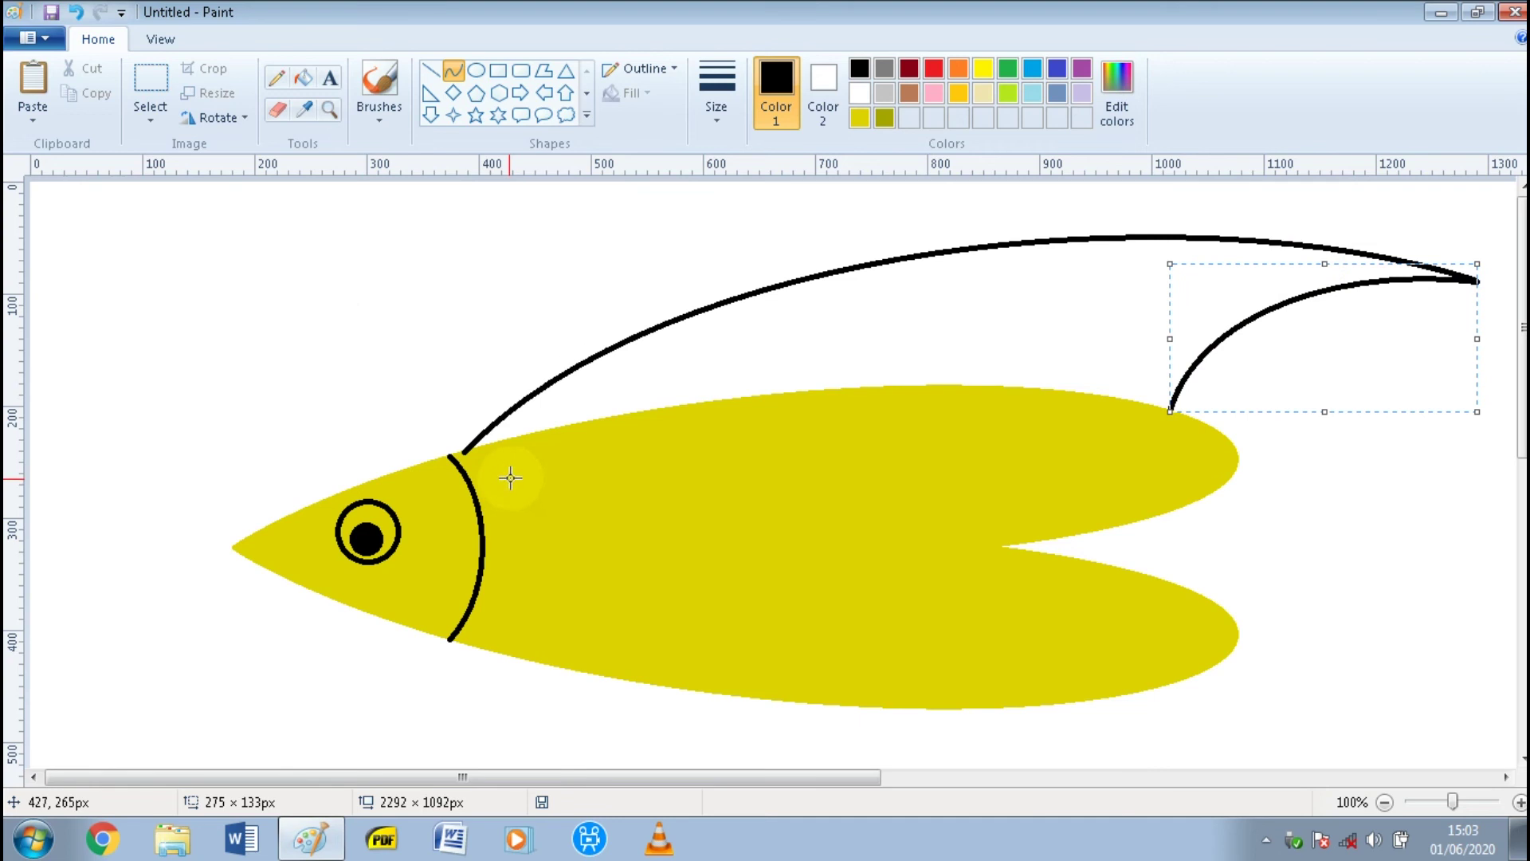
{"action": "left_click", "coordinate": [338, 311]}
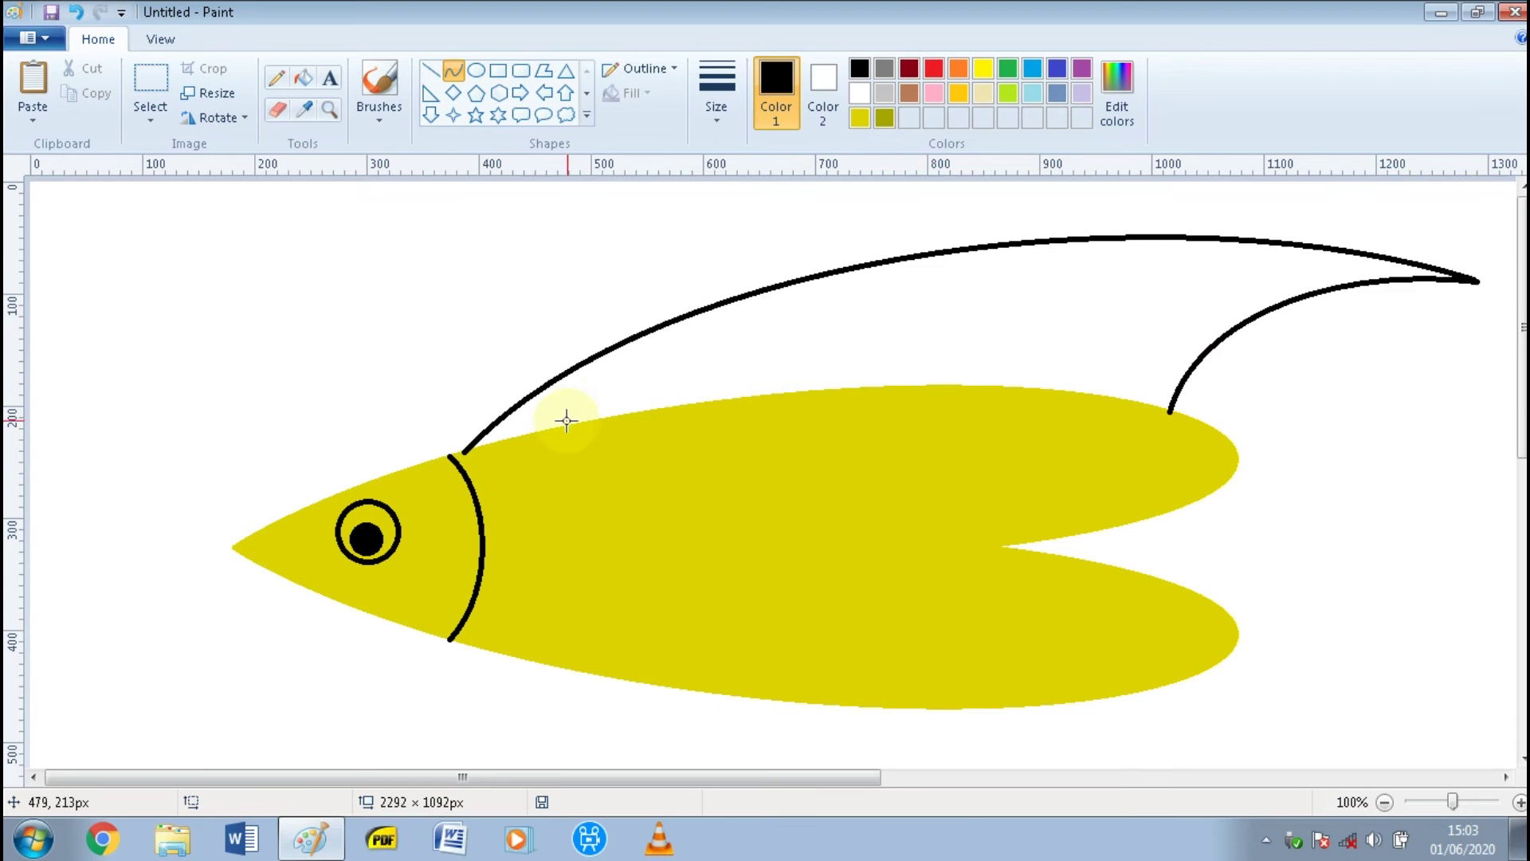
- Draw two curved fin rays from the body up to the fin's upper edge, about 226 × 138 px and 208 × 135 px
{"action": "left_click_drag", "start_coordinate": [609, 420], "coordinate": [862, 268]}
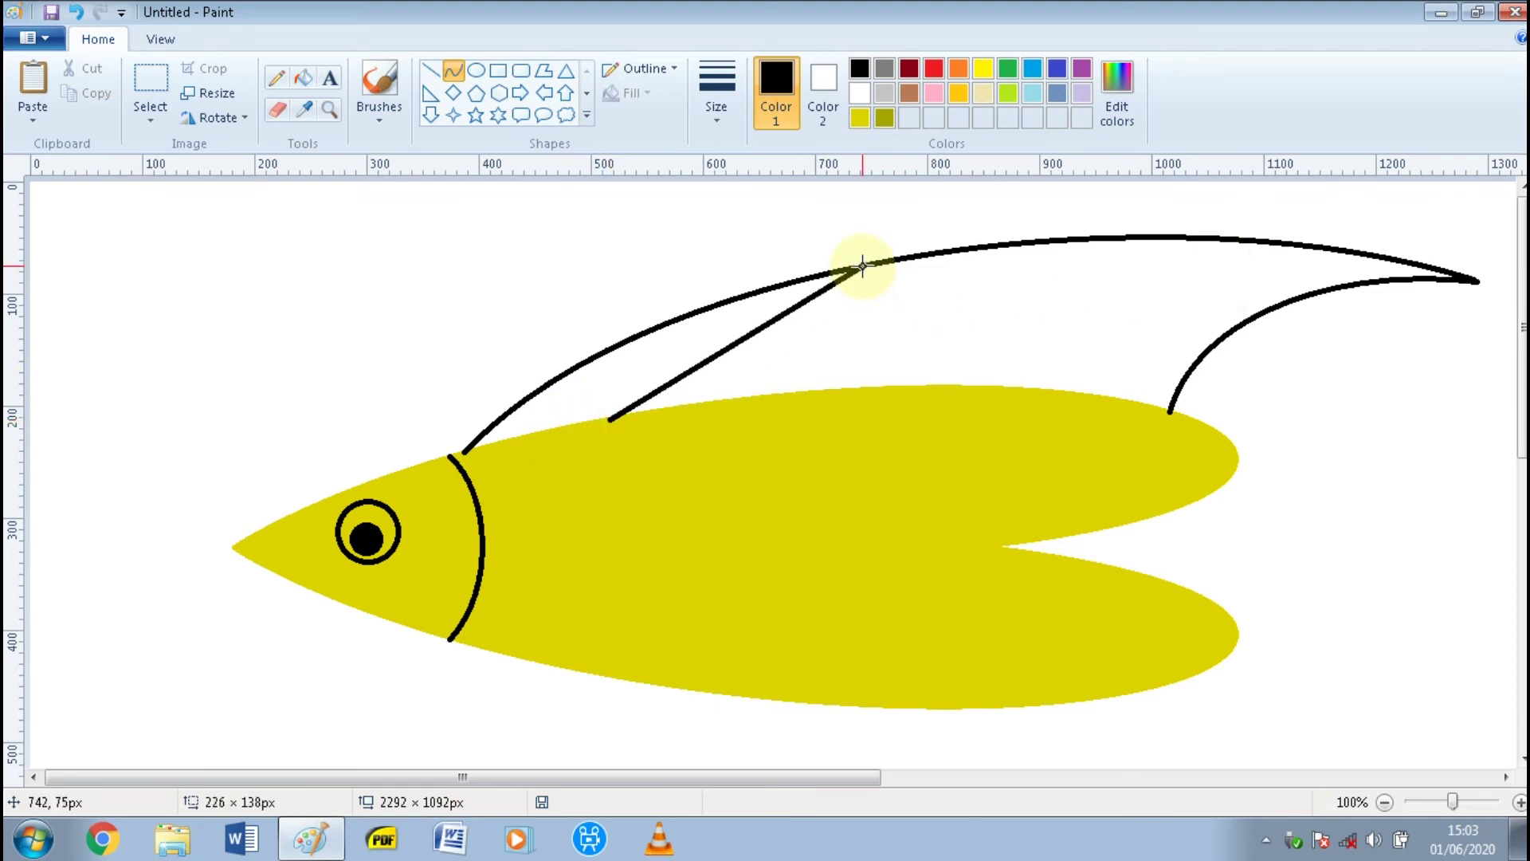
{"action": "left_click_drag", "start_coordinate": [731, 308], "coordinate": [749, 226]}
{"action": "left_click", "coordinate": [750, 413]}
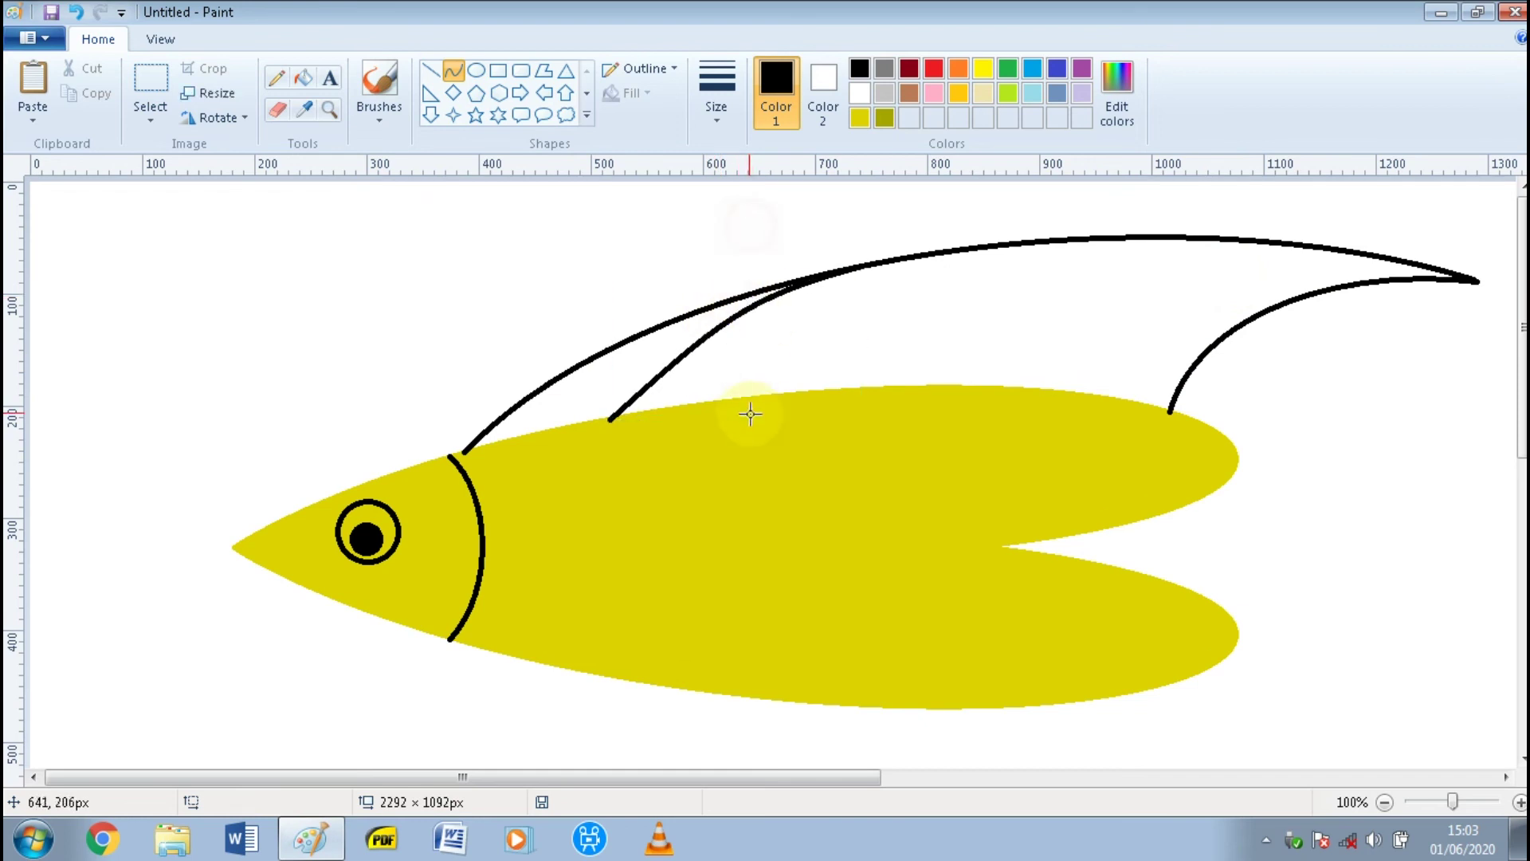
{"action": "mouse_move", "coordinate": [749, 401]}
{"action": "left_mouse_down"}
{"action": "mouse_move", "coordinate": [939, 255]}
{"action": "mouse_move", "coordinate": [980, 249]}
{"action": "left_mouse_up"}
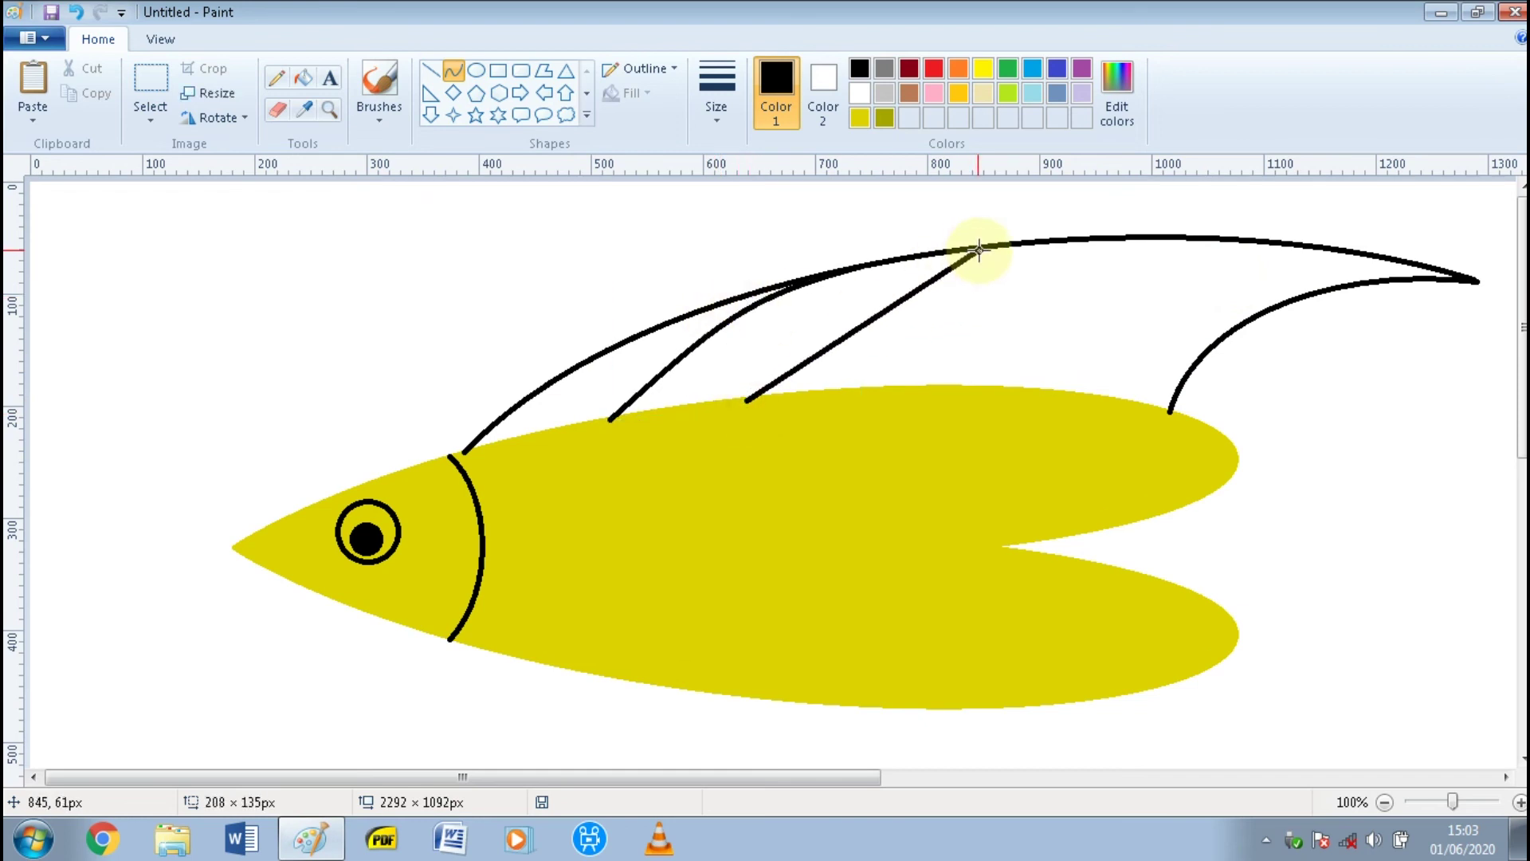
{"action": "mouse_move", "coordinate": [789, 335]}
{"action": "left_mouse_down"}
{"action": "mouse_move", "coordinate": [760, 331]}
{"action": "mouse_move", "coordinate": [886, 282]}
{"action": "left_mouse_up"}
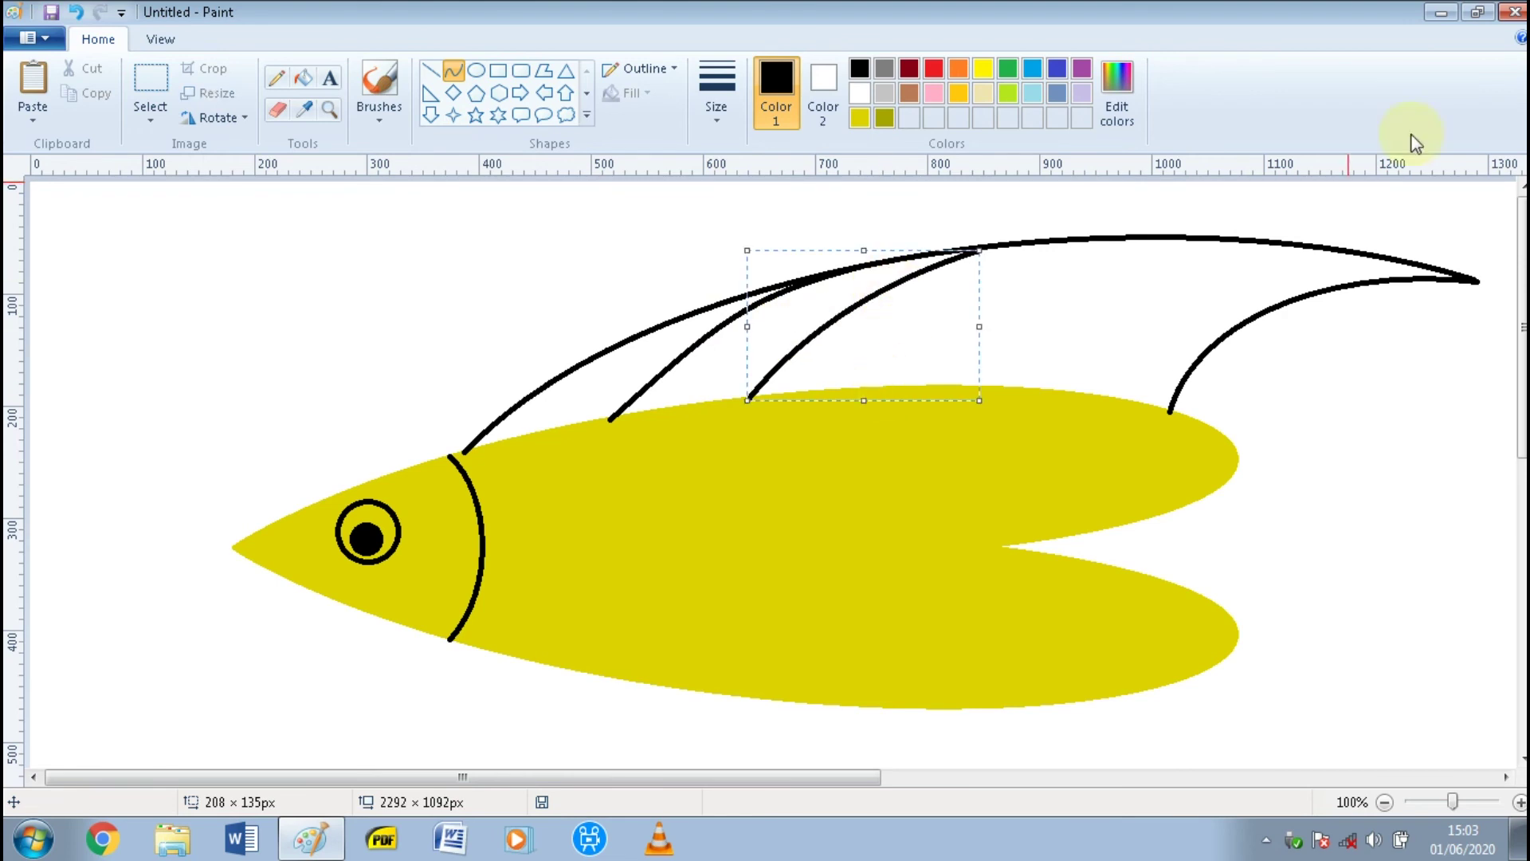
{"action": "left_click", "coordinate": [1438, 213]}
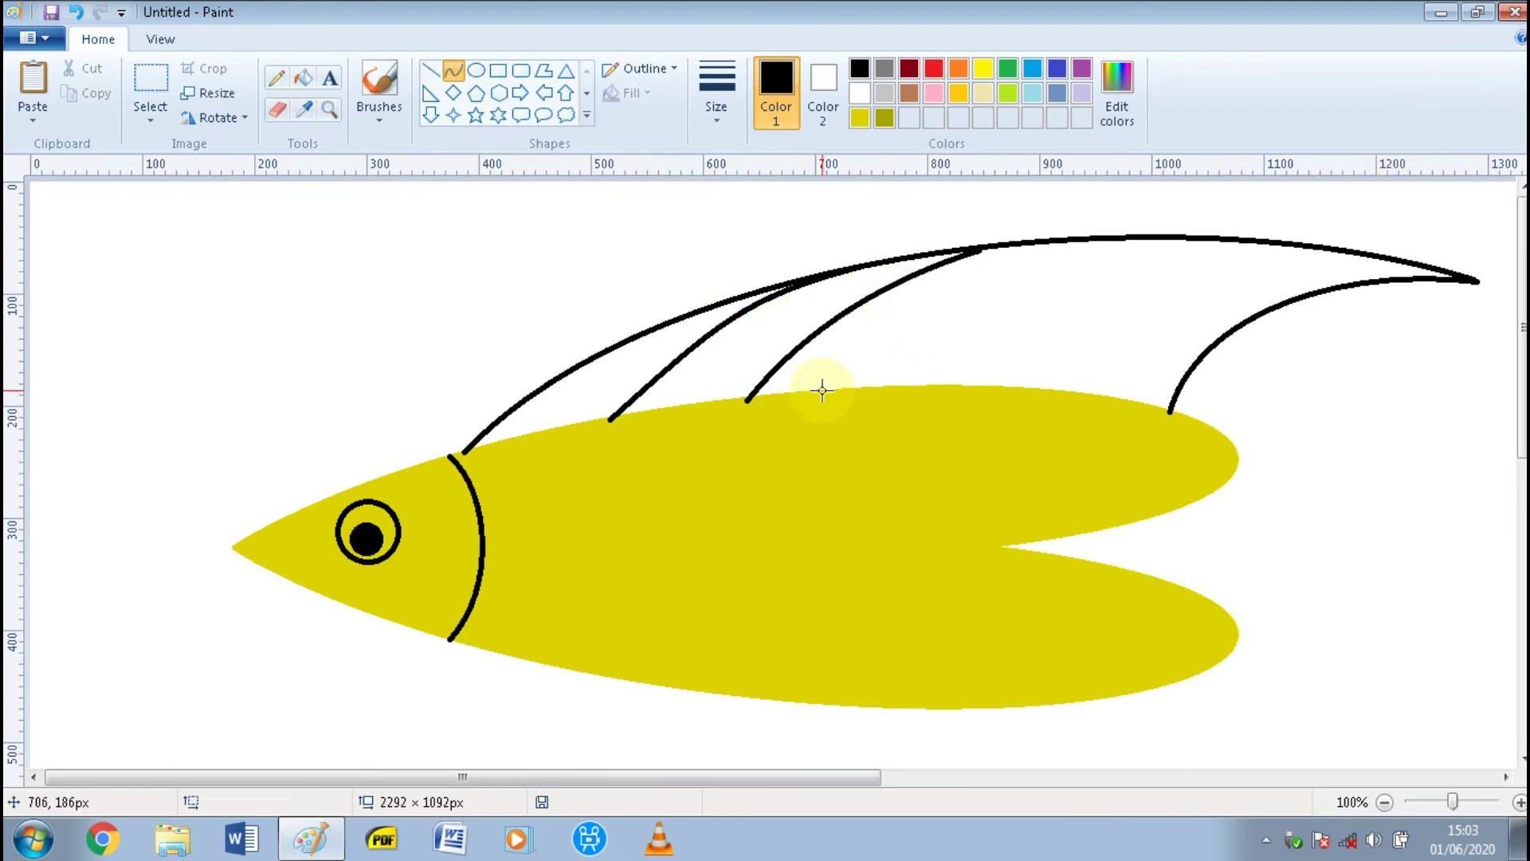
{"action": "left_click_drag", "start_coordinate": [826, 391], "coordinate": [1169, 239]}
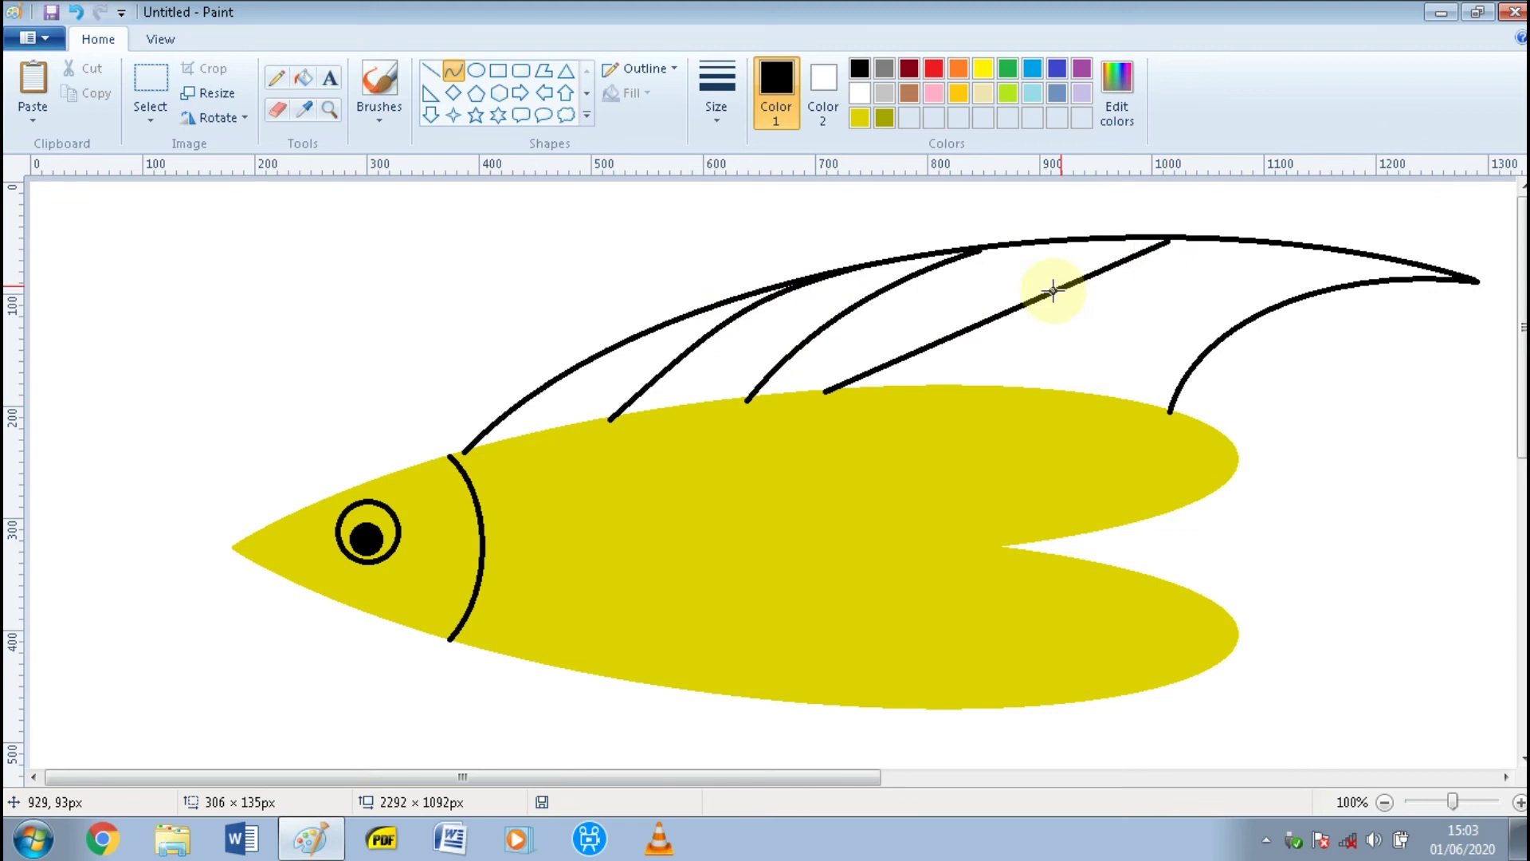
{"action": "left_click_drag", "start_coordinate": [962, 296], "coordinate": [1018, 253]}
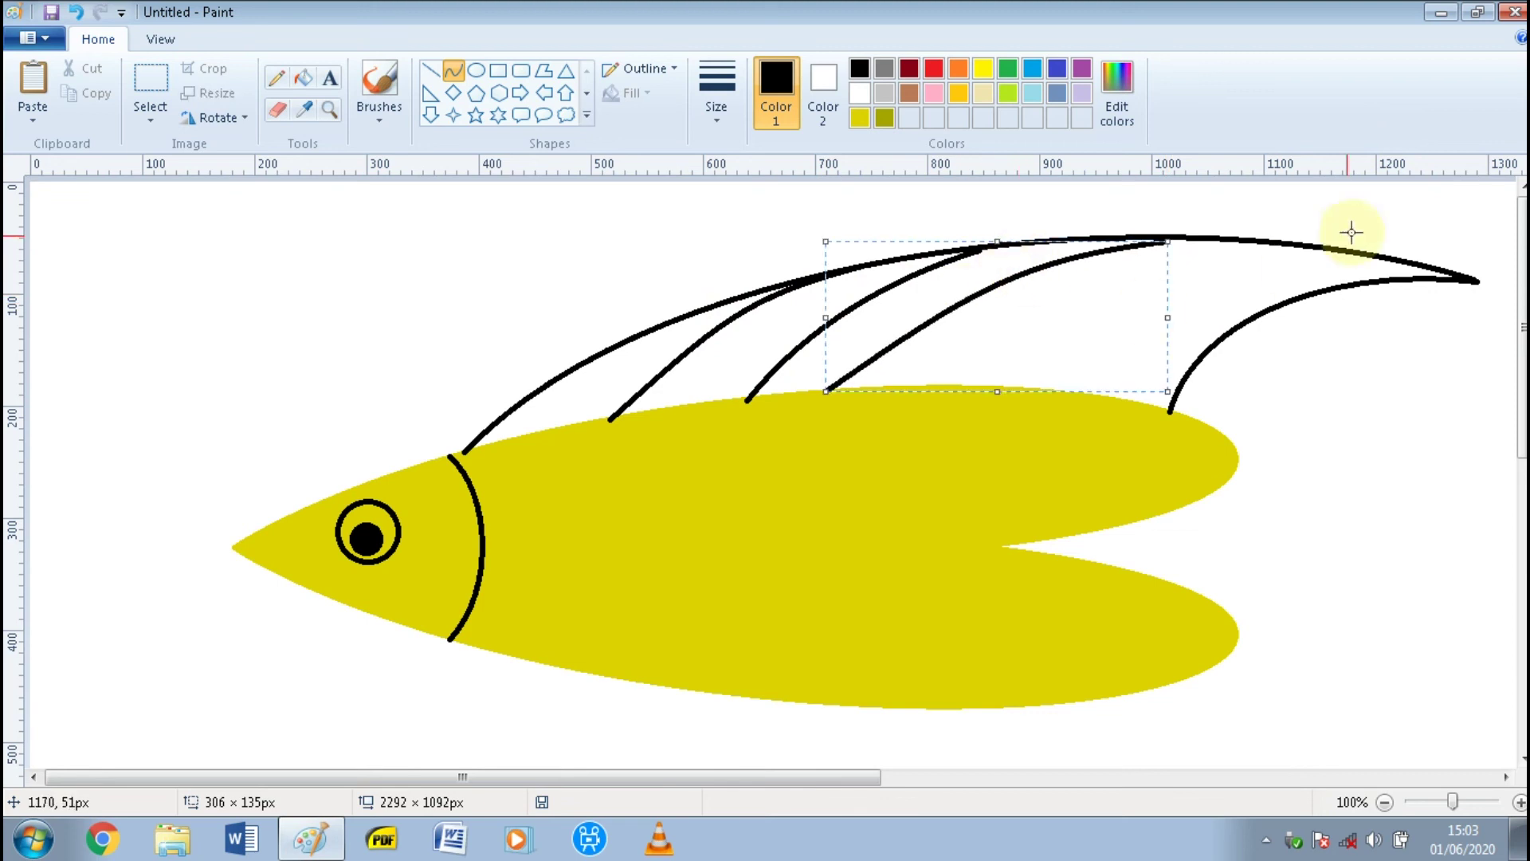
{"action": "left_click", "coordinate": [1369, 209]}
{"action": "left_click_drag", "start_coordinate": [942, 391], "coordinate": [1185, 314]}
{"action": "left_click", "coordinate": [1411, 229]}
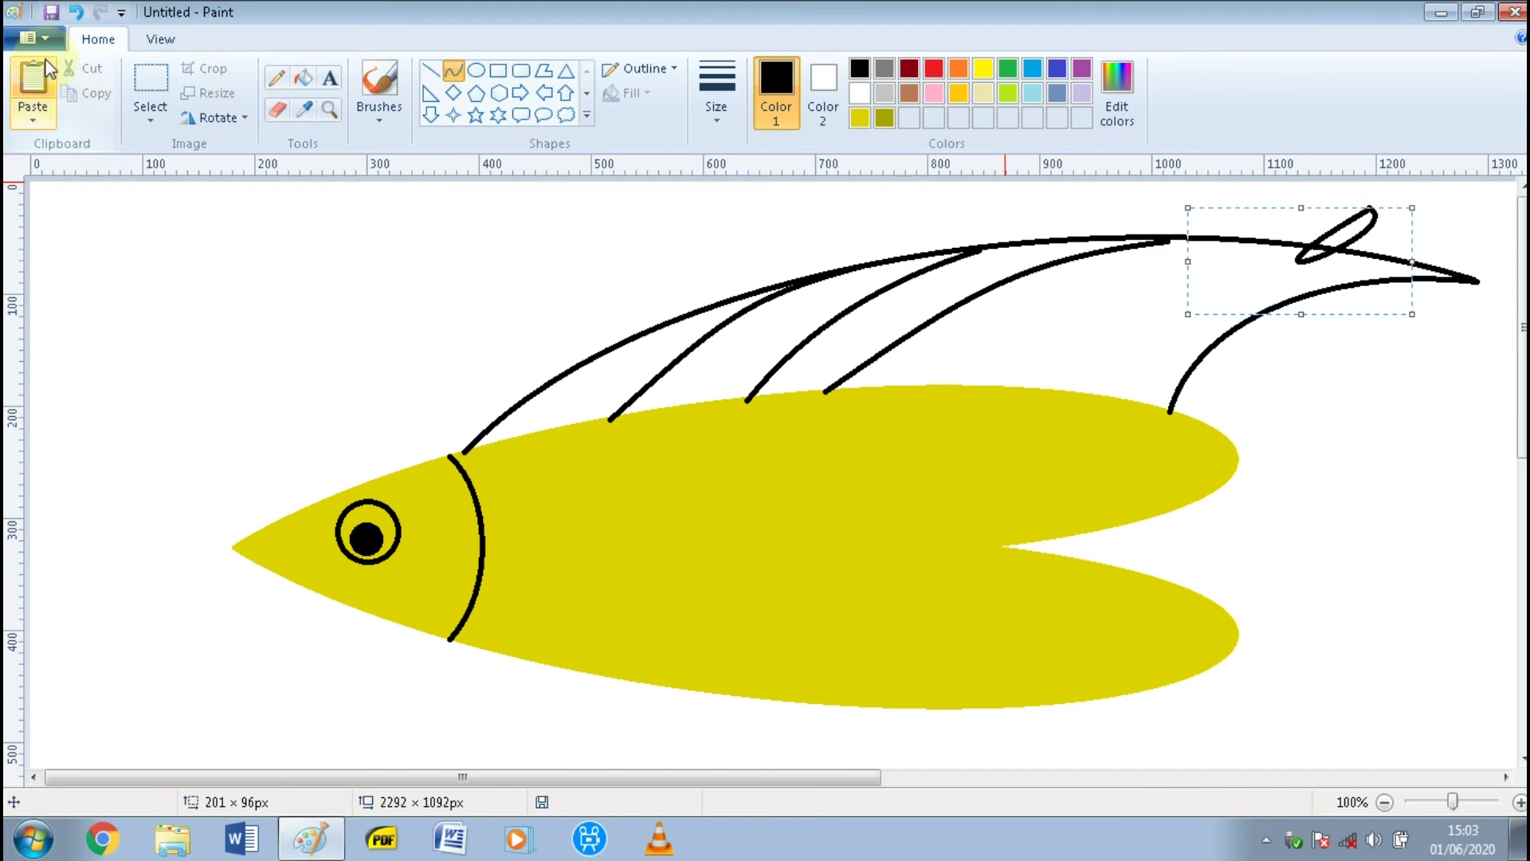
{"action": "left_click", "coordinate": [73, 12]}
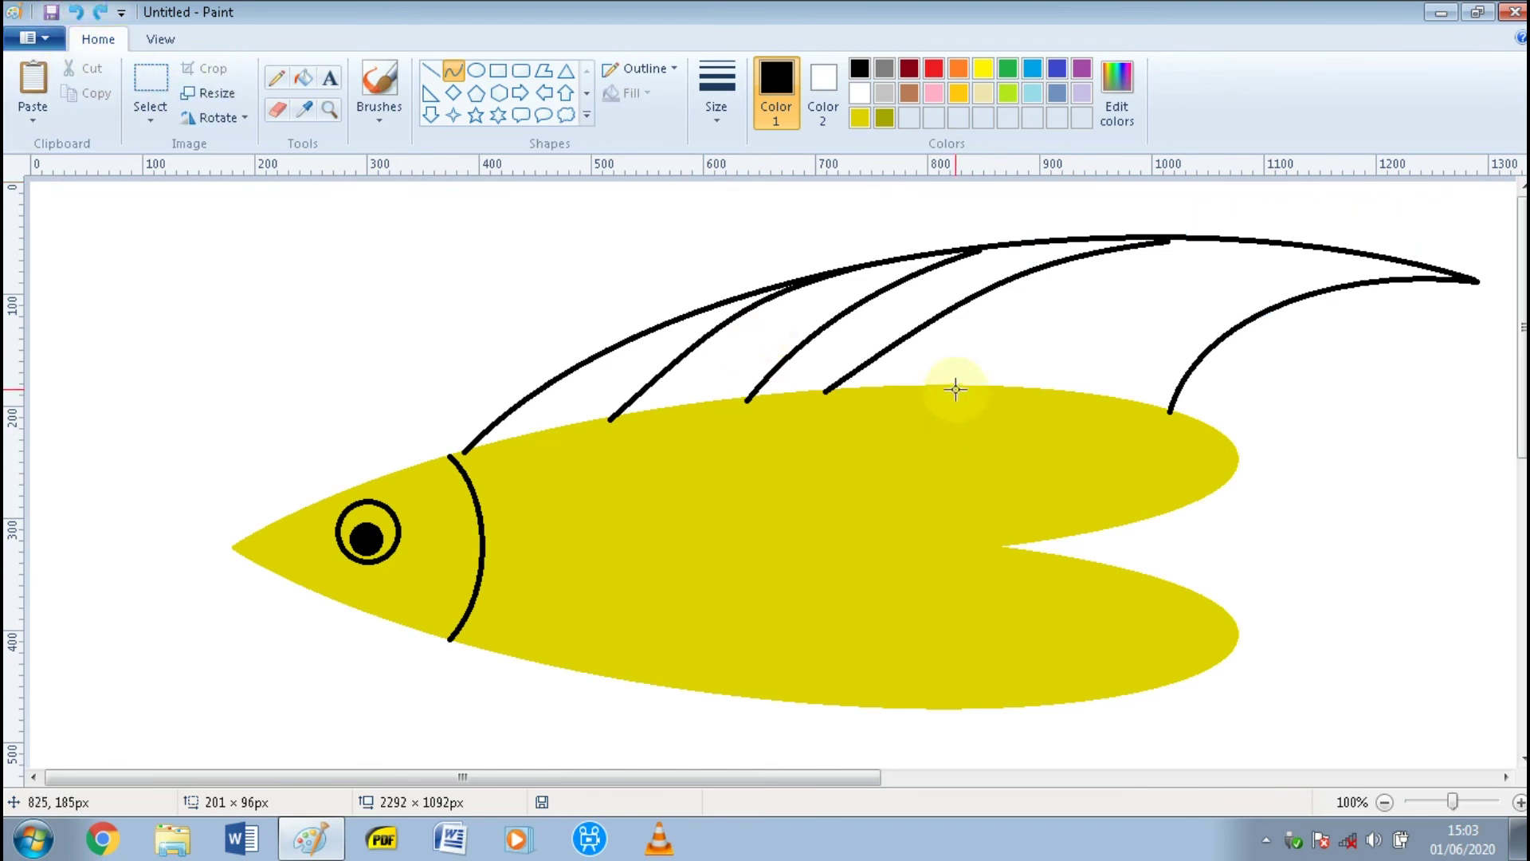
{"action": "left_click", "coordinate": [73, 12]}
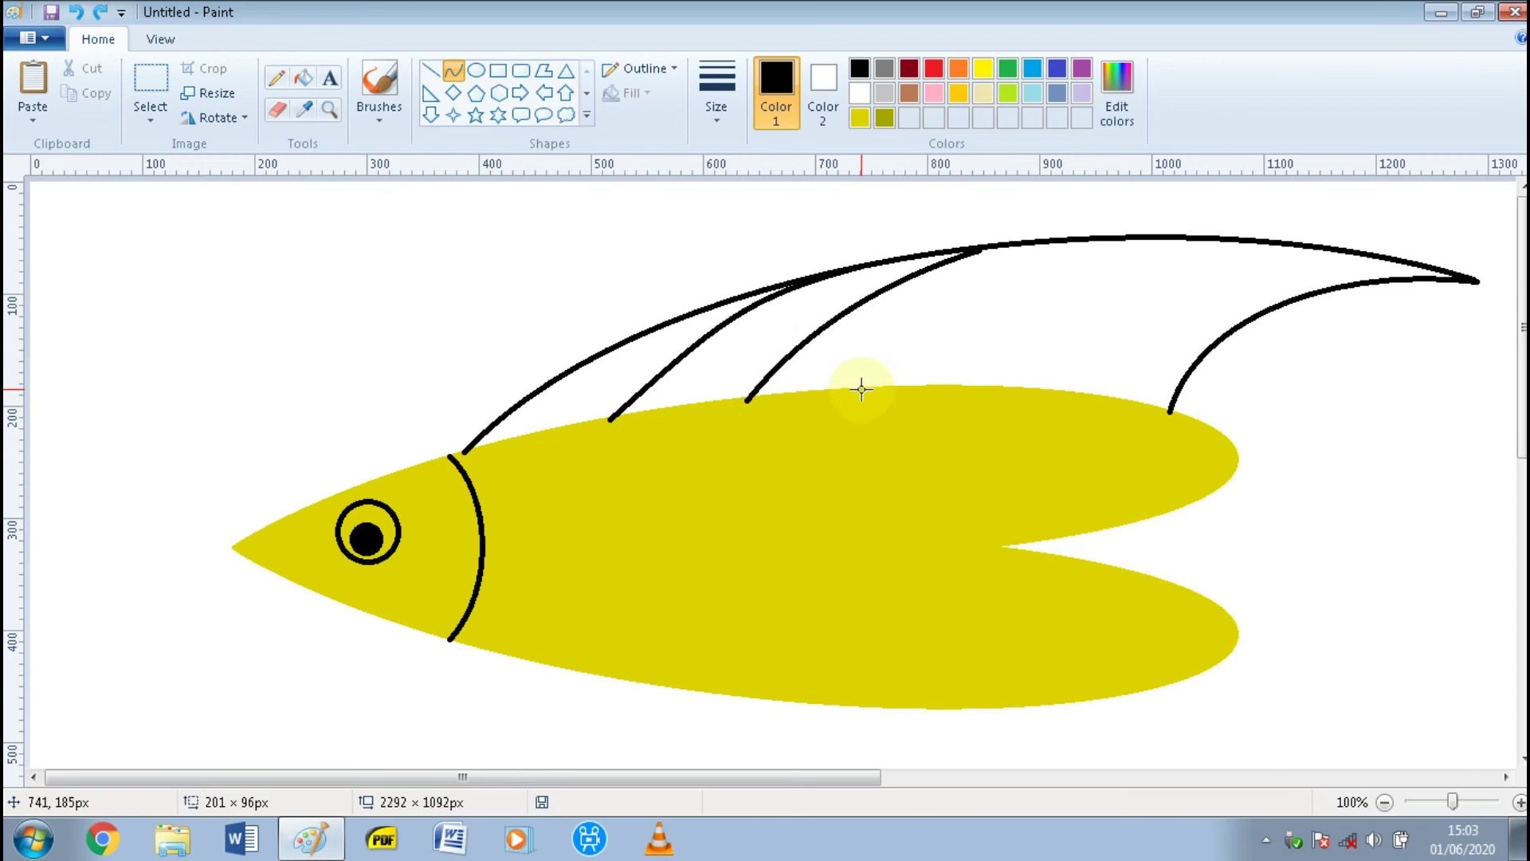
- Draw a third fin ray about 261 × 137 px and a fourth one behind it, both curving up to the fin's upper edge
{"action": "mouse_move", "coordinate": [862, 390]}
{"action": "left_mouse_down"}
{"action": "mouse_move", "coordinate": [1144, 284]}
{"action": "mouse_move", "coordinate": [1152, 237]}
{"action": "left_mouse_up"}
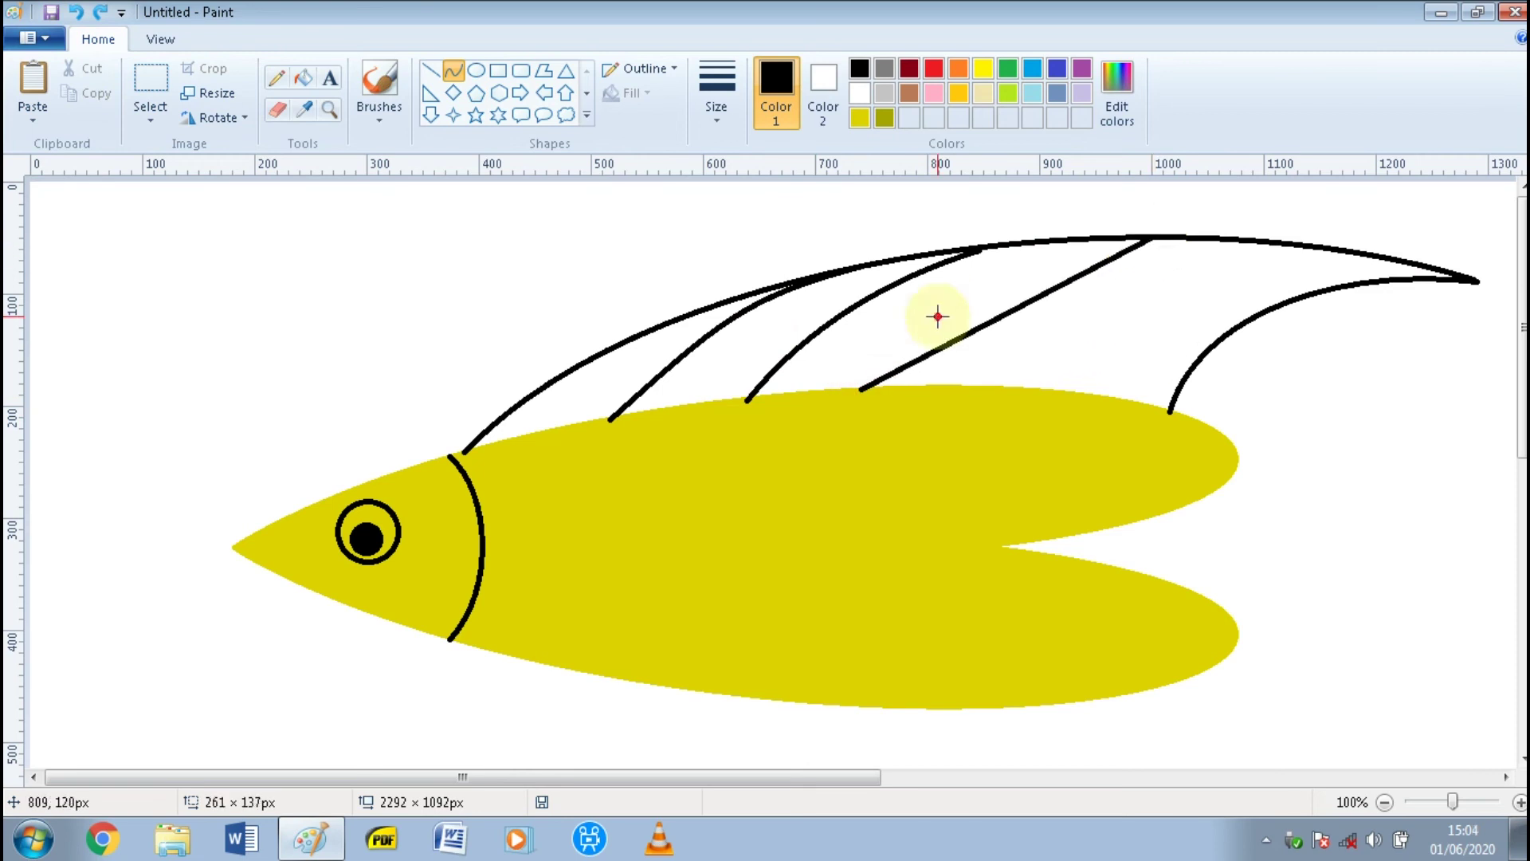
{"action": "left_click_drag", "start_coordinate": [939, 316], "coordinate": [1011, 246]}
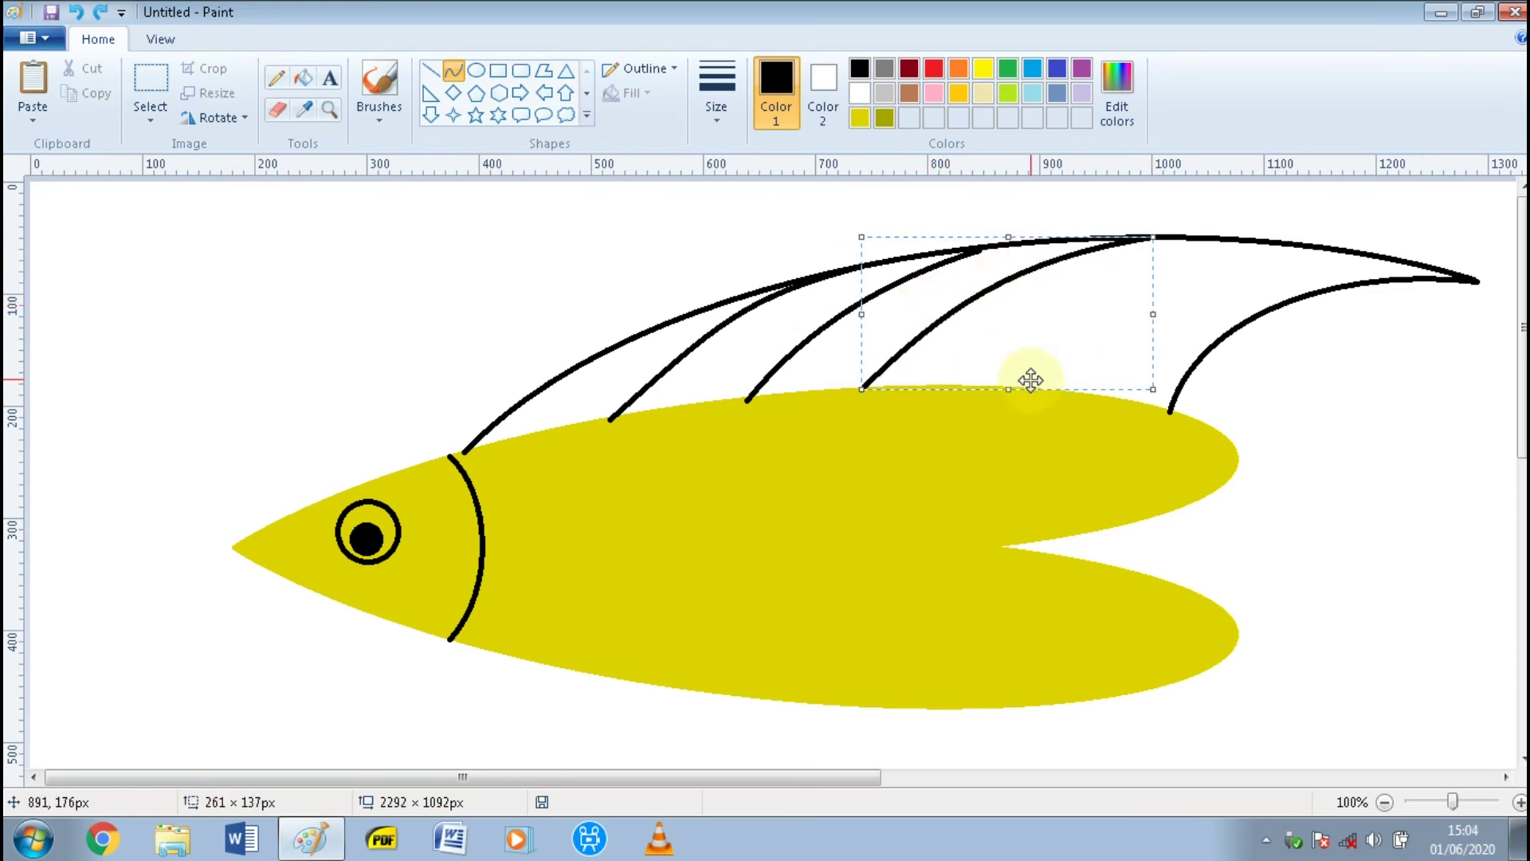
{"action": "left_click", "coordinate": [1474, 233]}
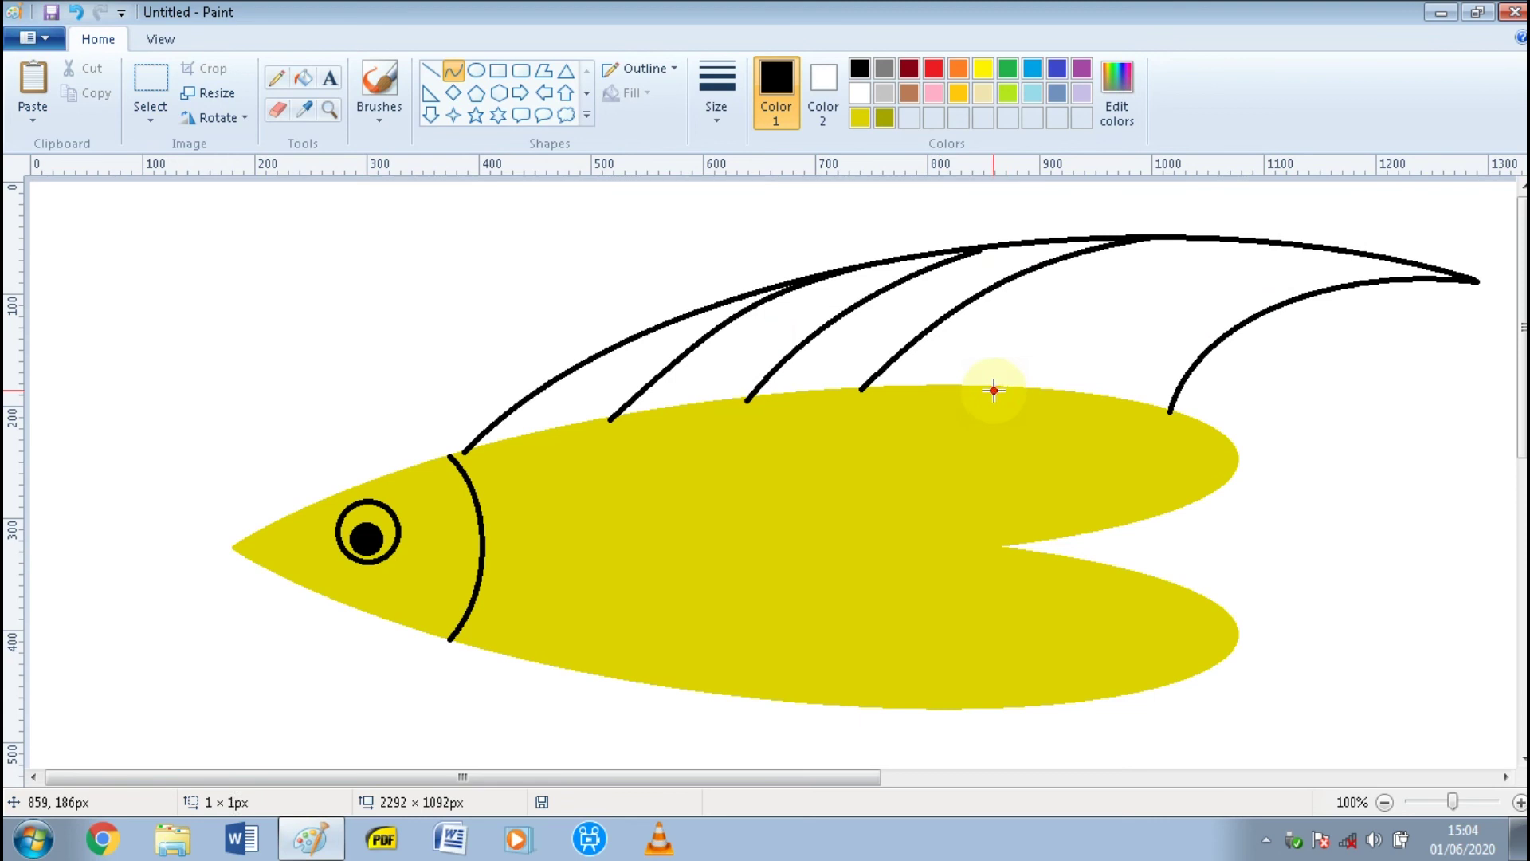
{"action": "mouse_move", "coordinate": [994, 390]}
{"action": "left_mouse_down"}
{"action": "mouse_move", "coordinate": [1339, 239]}
{"action": "mouse_move", "coordinate": [1334, 250]}
{"action": "left_mouse_up"}
{"action": "left_click_drag", "start_coordinate": [1121, 314], "coordinate": [1194, 251]}
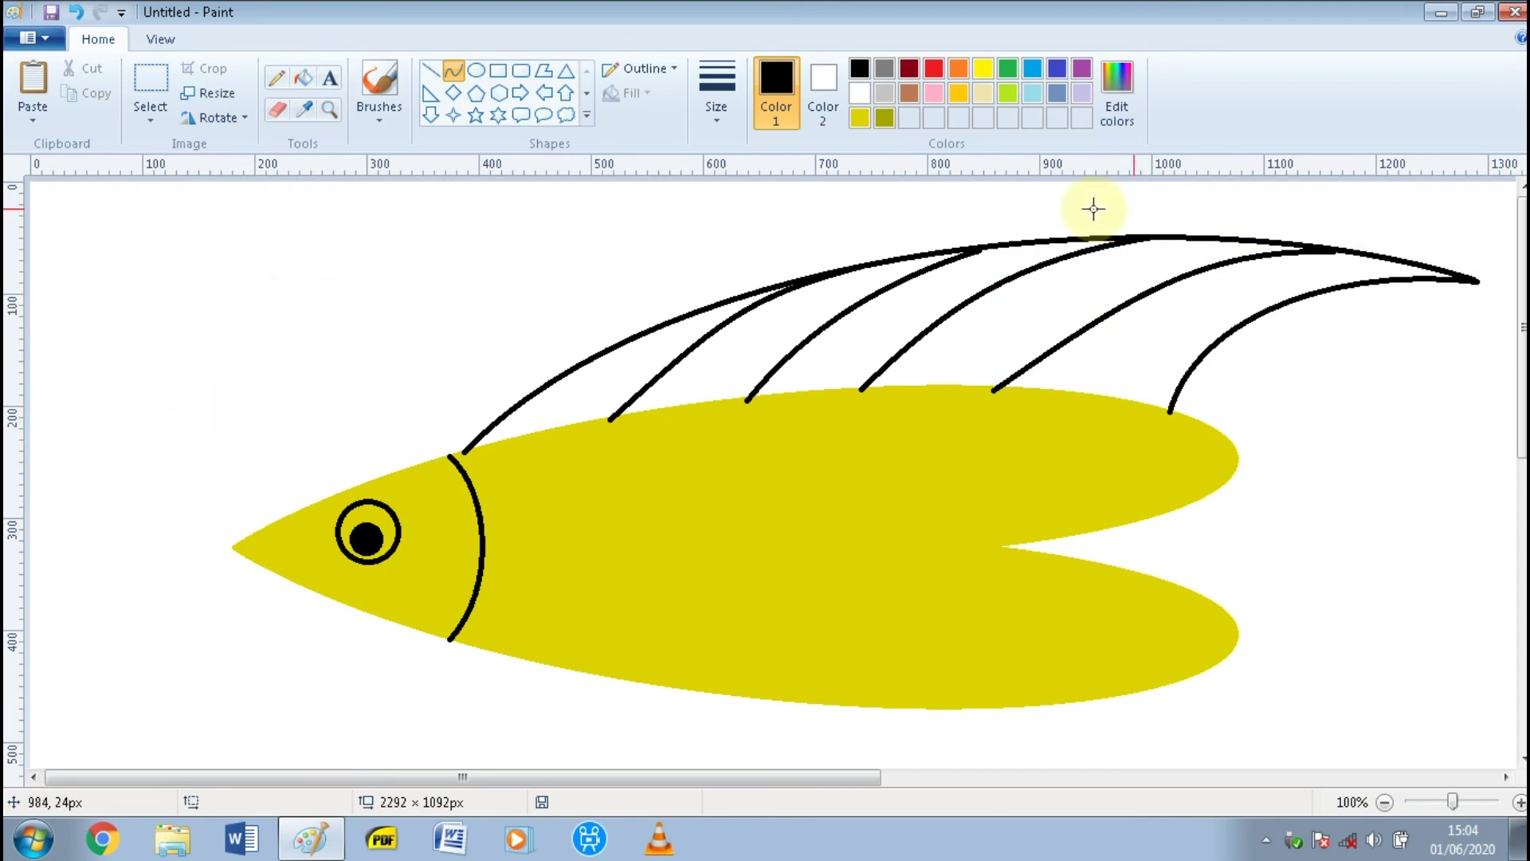
{"action": "scroll", "coordinate": [698, 375], "scroll_direction": "down", "scroll_amount": 3}
{"action": "scroll", "coordinate": [695, 376], "scroll_direction": "up", "scroll_amount": 3}
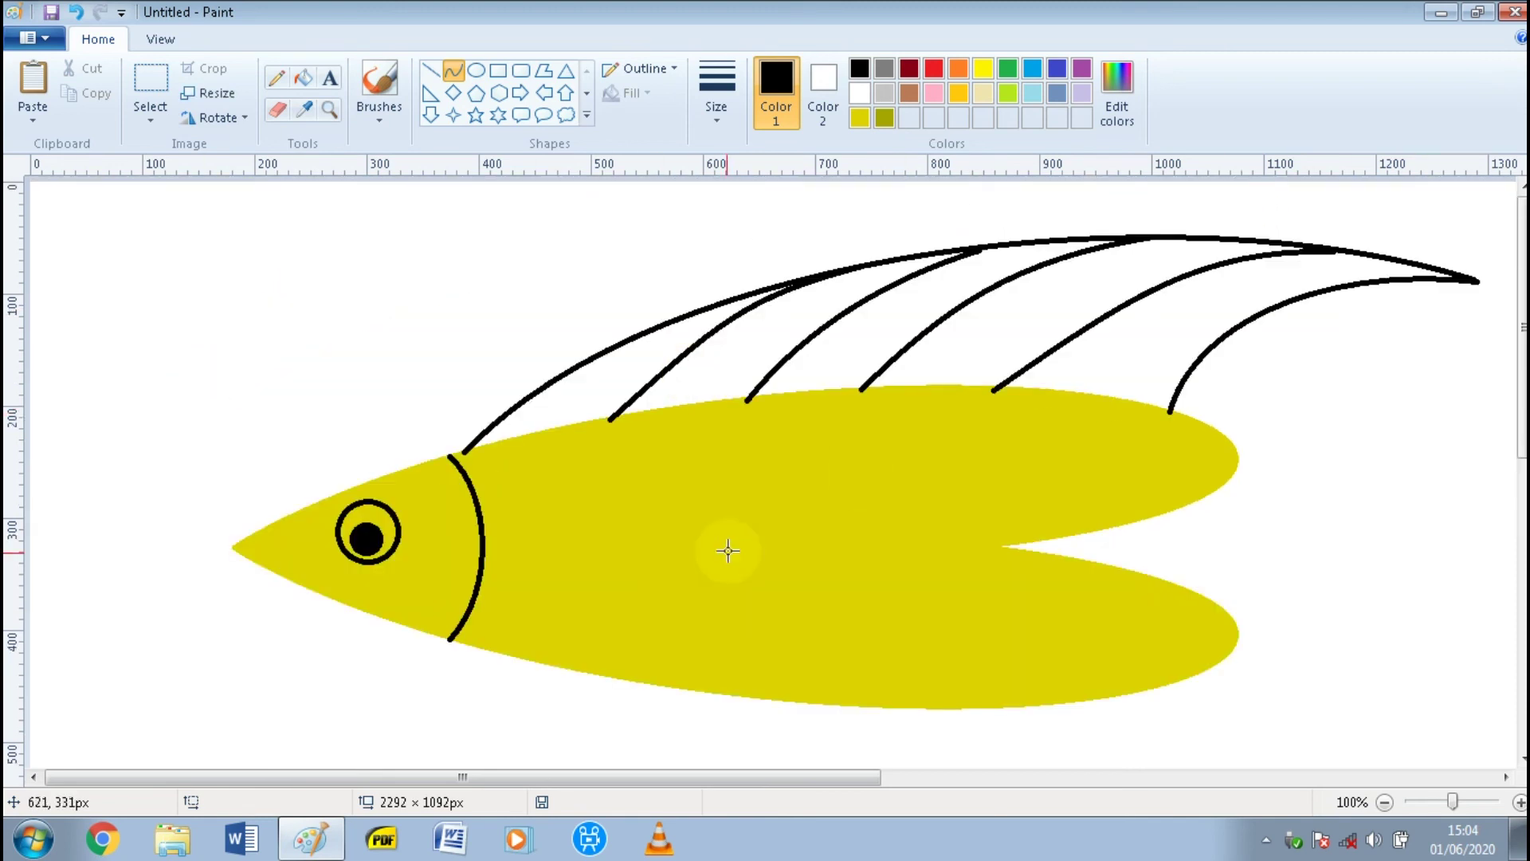
{"action": "scroll", "coordinate": [693, 547], "scroll_direction": "down", "scroll_amount": 6}
{"action": "scroll", "coordinate": [693, 547], "scroll_direction": "up", "scroll_amount": 3}
{"action": "scroll", "coordinate": [692, 490], "scroll_direction": "up", "scroll_amount": 3}
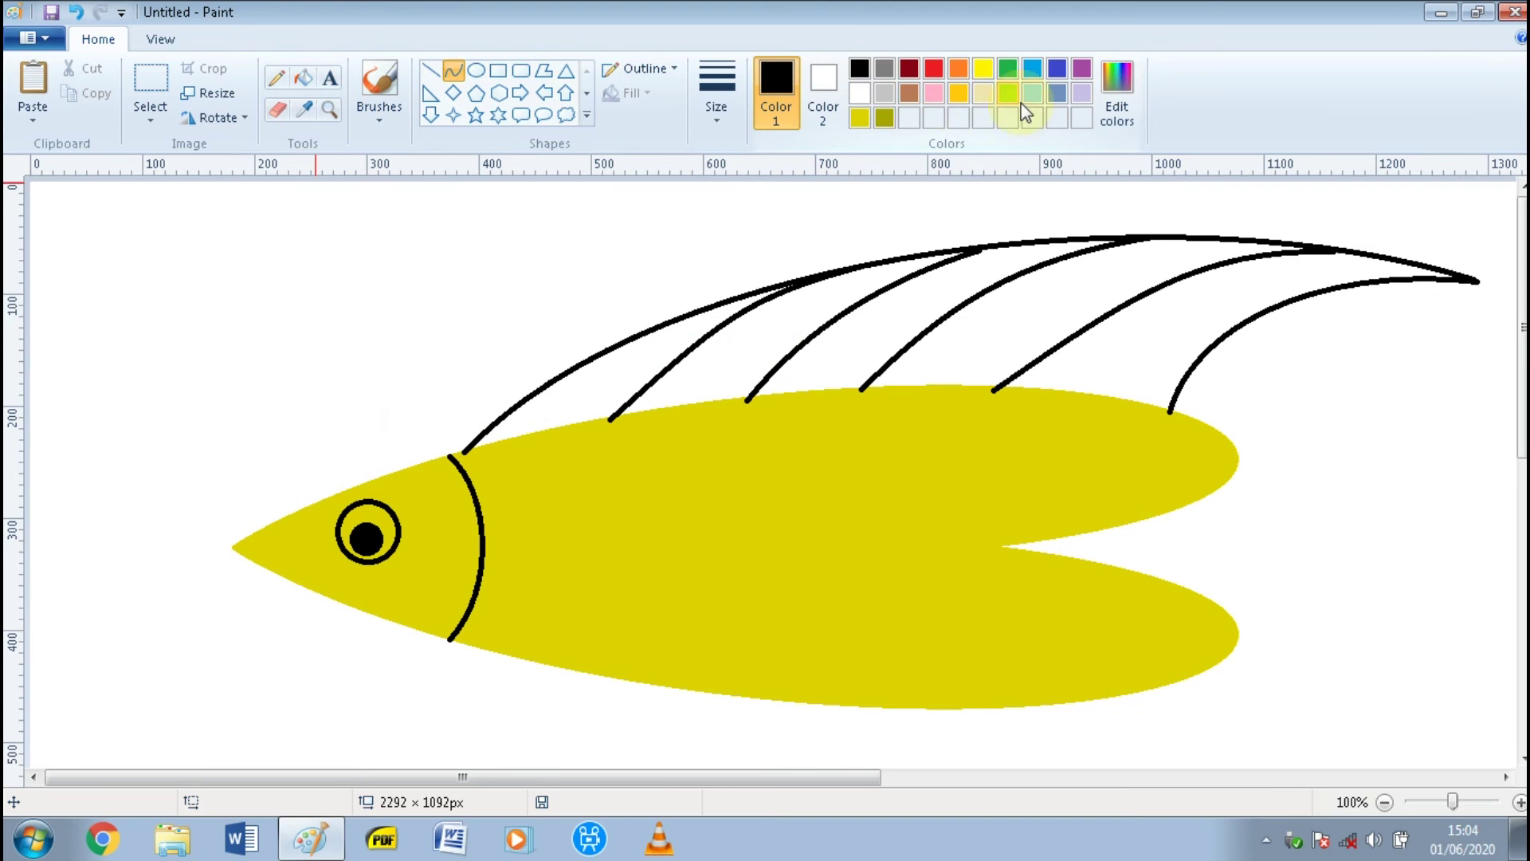
- Set Color 1 to a custom light magenta made by lightening the basic magenta
{"action": "left_click", "coordinate": [1119, 96]}
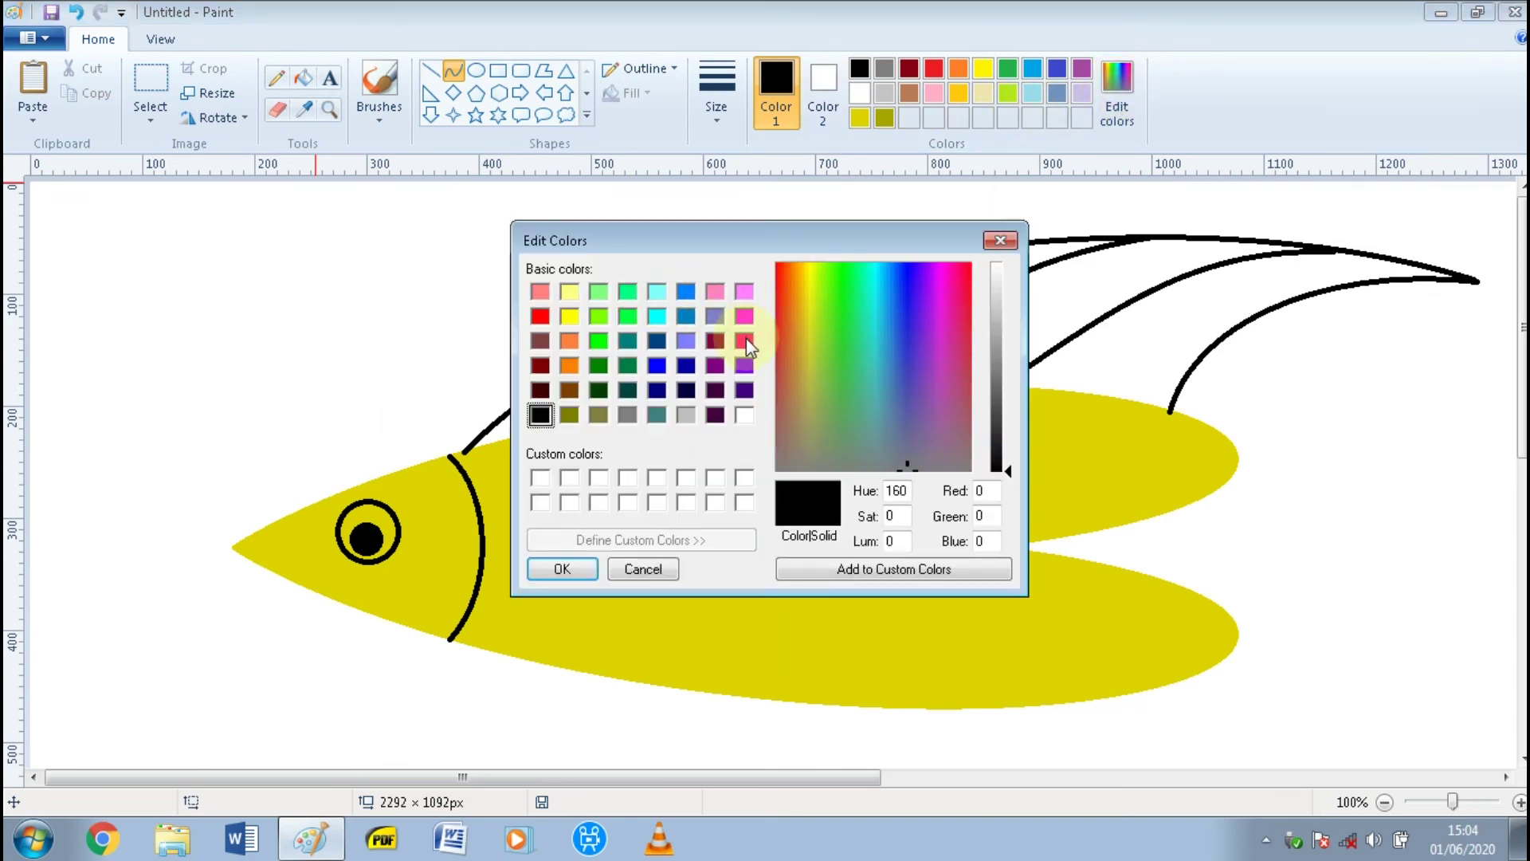
{"action": "left_click", "coordinate": [746, 317]}
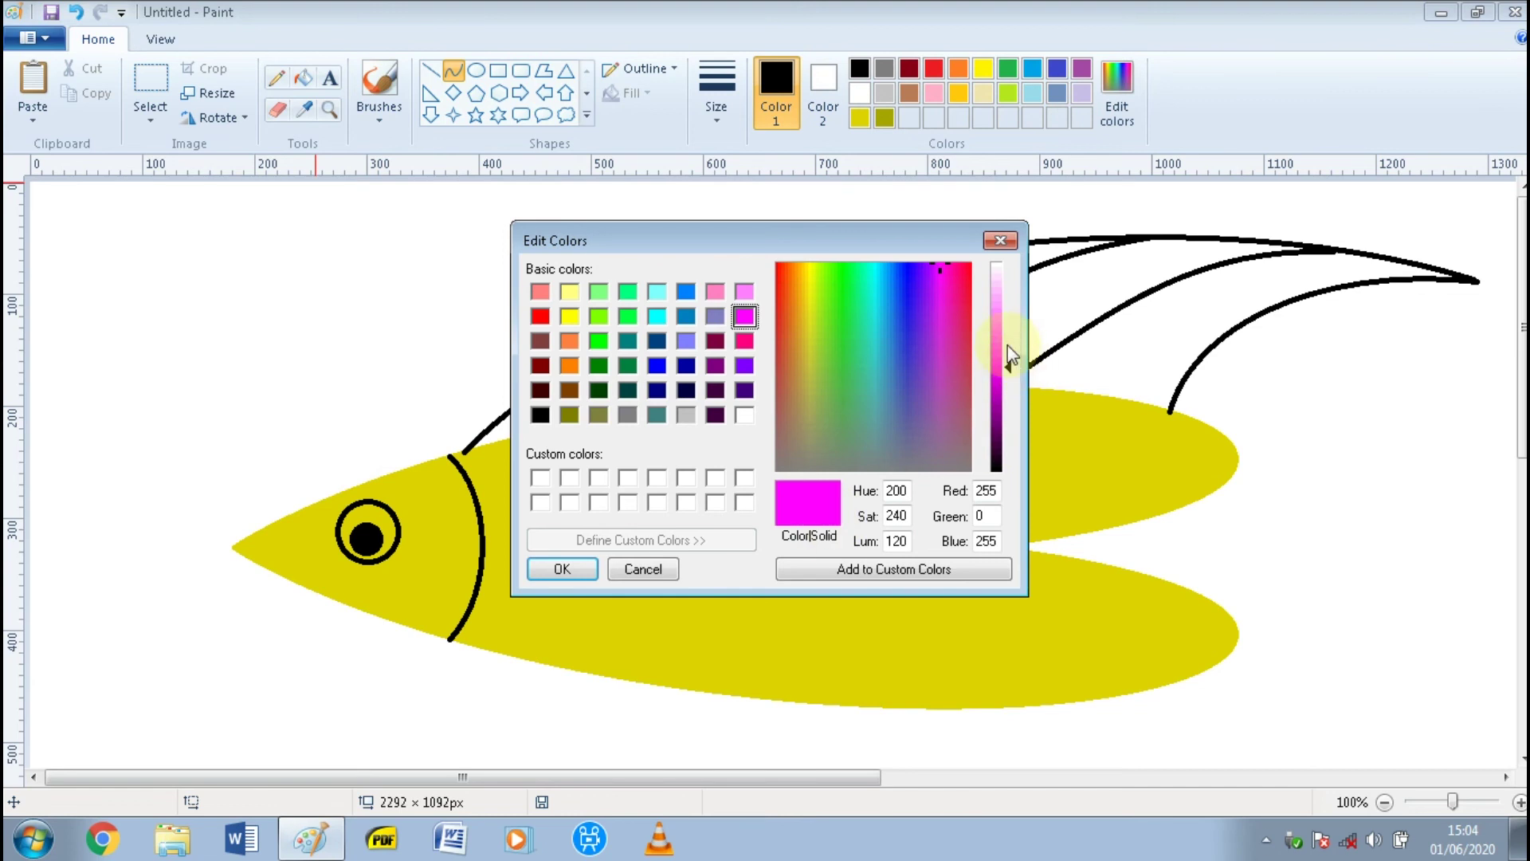
{"action": "left_click_drag", "start_coordinate": [1017, 356], "coordinate": [1005, 328]}
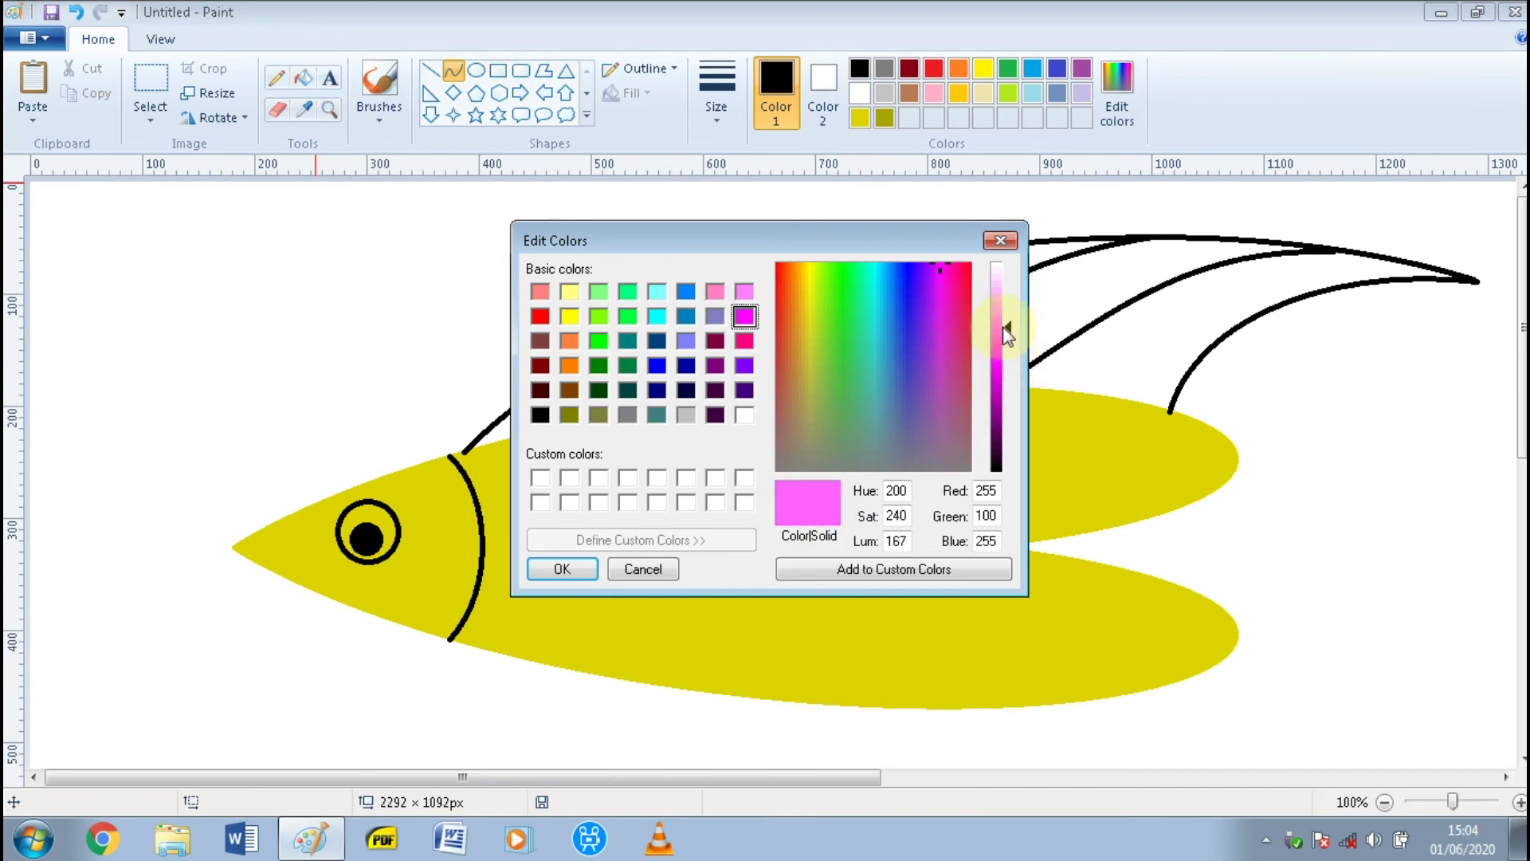
{"action": "left_click", "coordinate": [556, 571]}
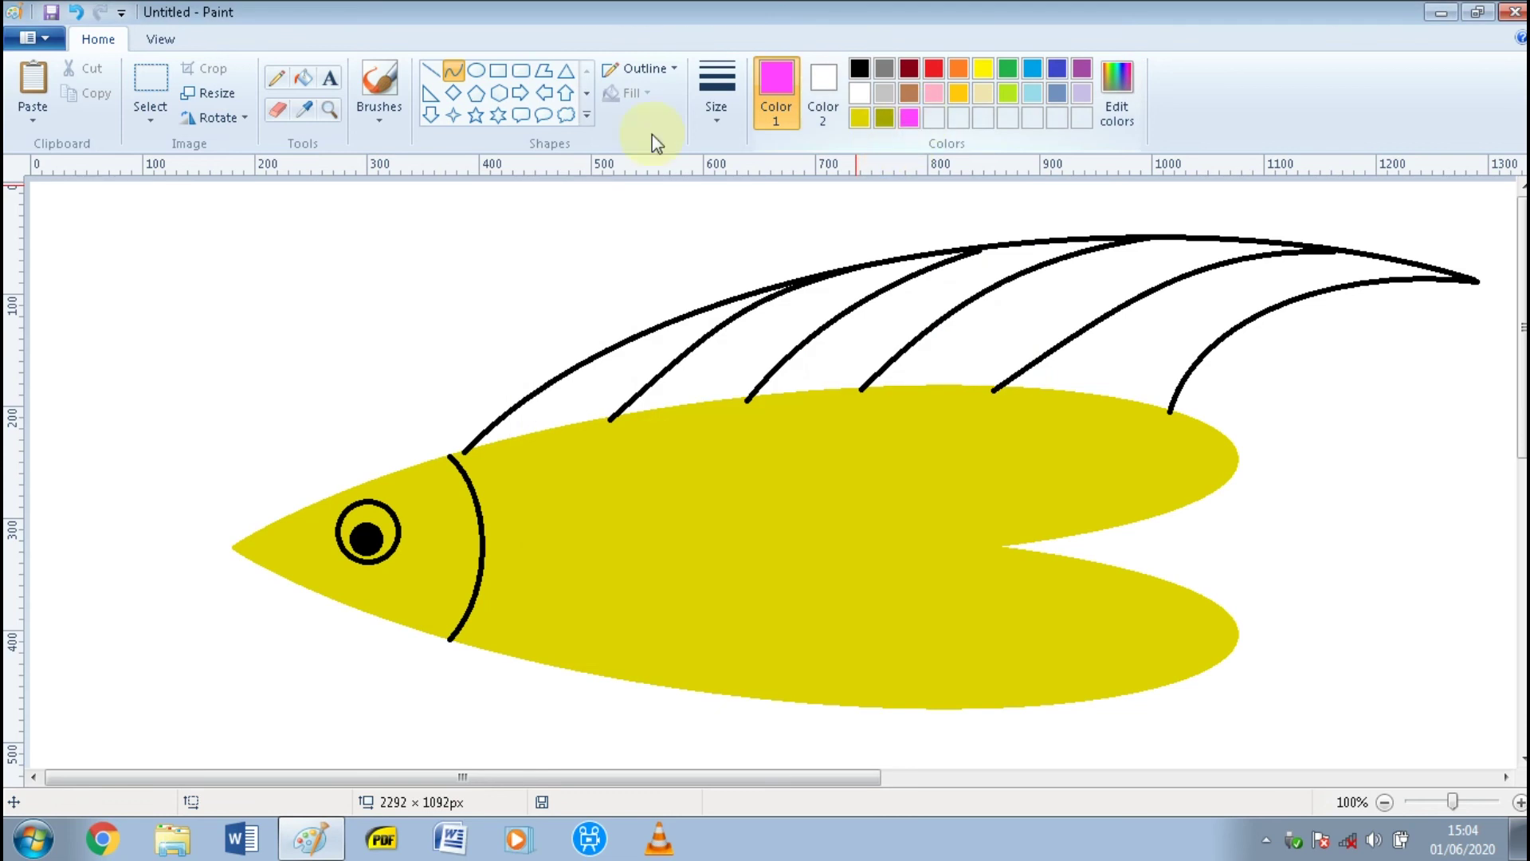
- Fill all five segments of the dorsal fin with the custom light magenta
{"action": "left_click", "coordinate": [303, 78]}
{"action": "left_click", "coordinate": [610, 370]}
{"action": "left_click", "coordinate": [705, 384]}
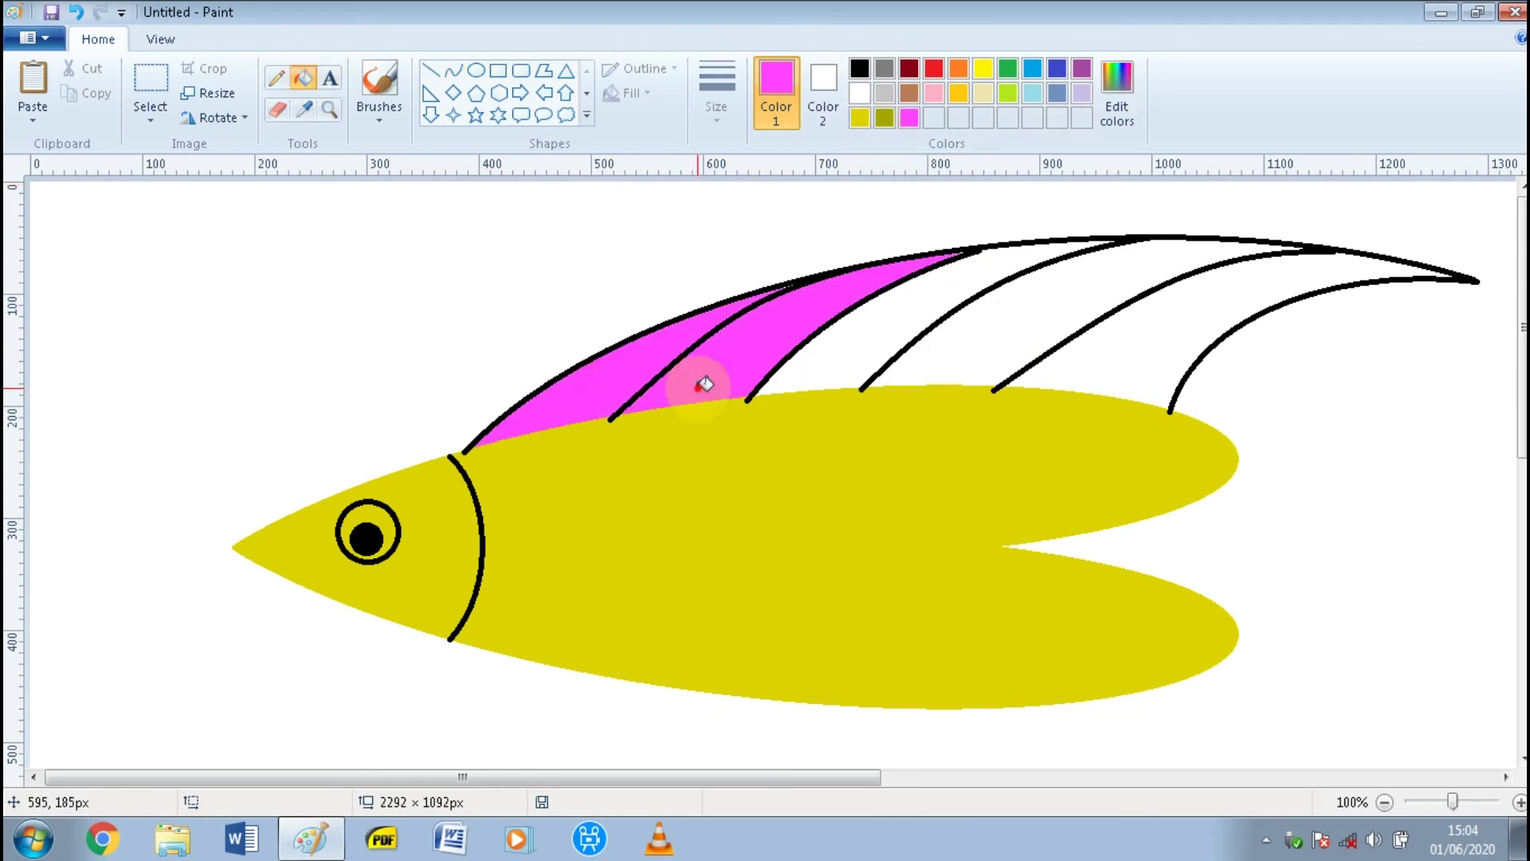
{"action": "left_click", "coordinate": [874, 346]}
{"action": "left_click", "coordinate": [967, 332]}
{"action": "left_click", "coordinate": [1162, 335]}
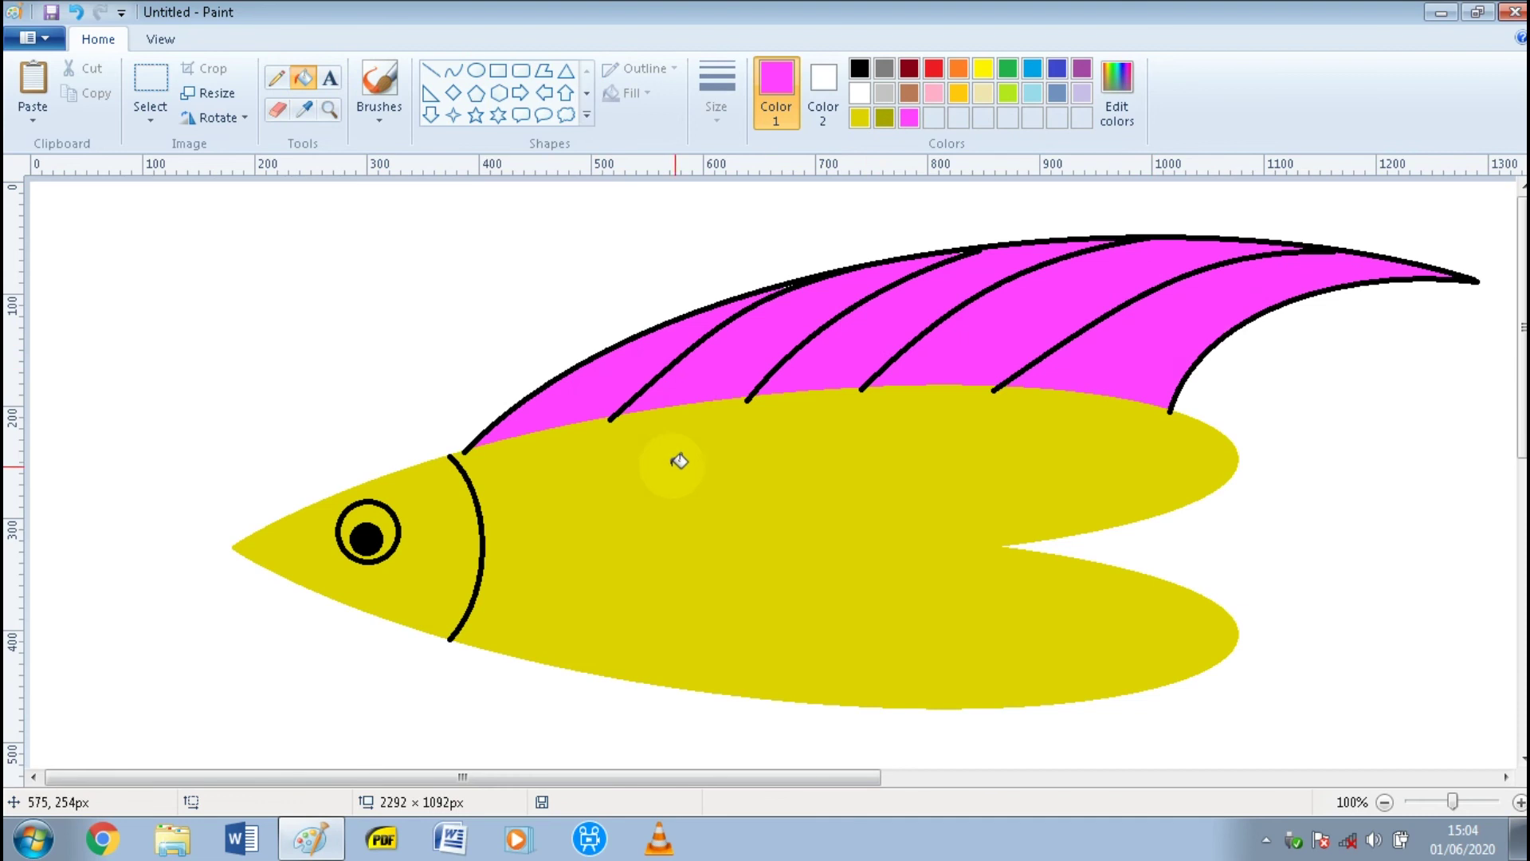
{"action": "scroll", "coordinate": [682, 390], "scroll_direction": "down", "scroll_amount": 3}
{"action": "scroll", "coordinate": [683, 386], "scroll_direction": "up", "scroll_amount": 3}
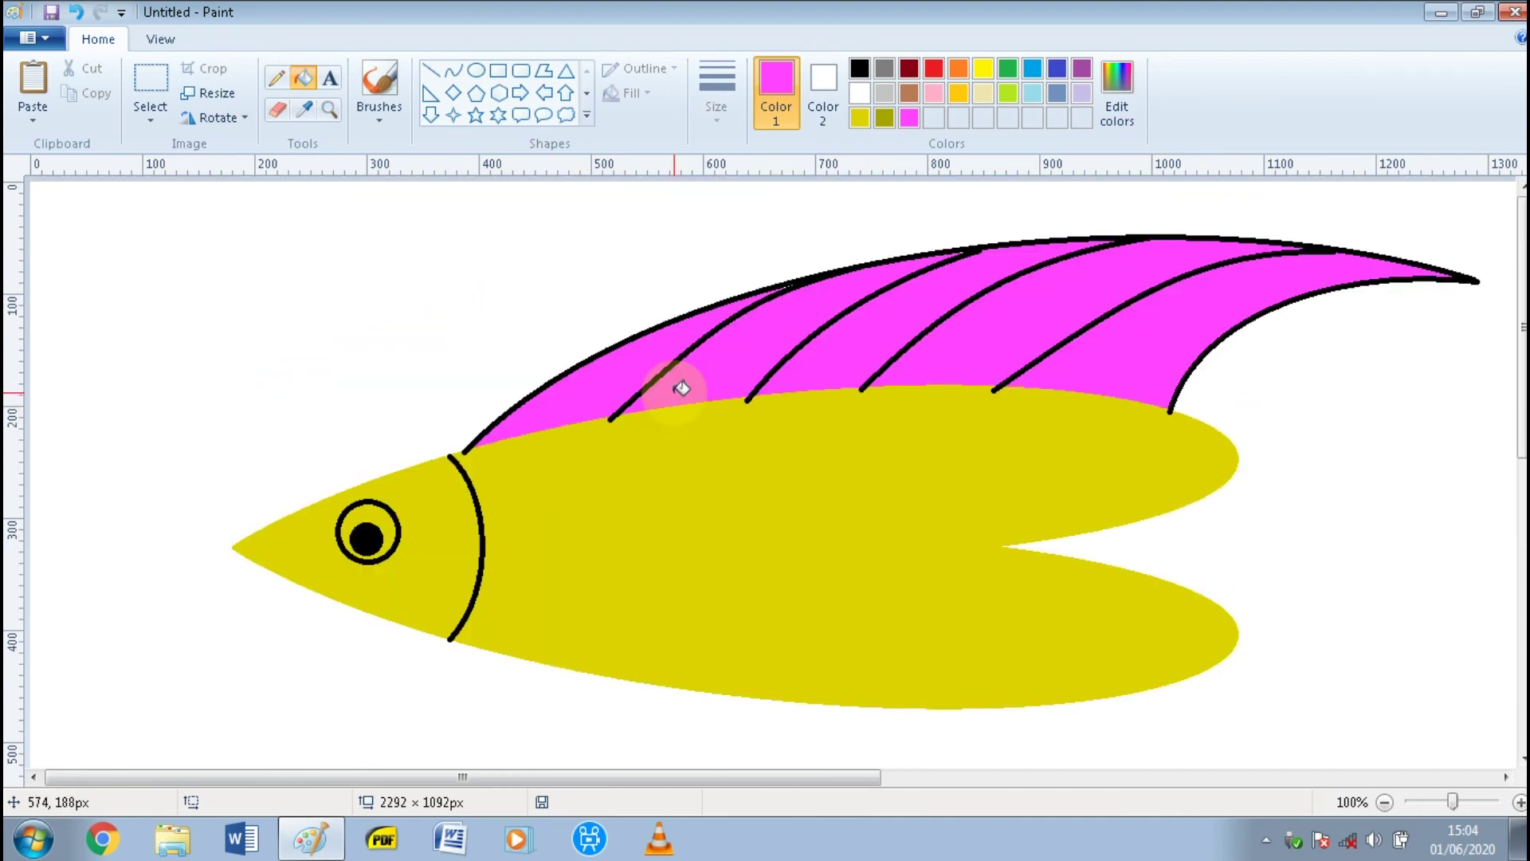
{"action": "scroll", "coordinate": [556, 542], "scroll_direction": "down", "scroll_amount": 3}
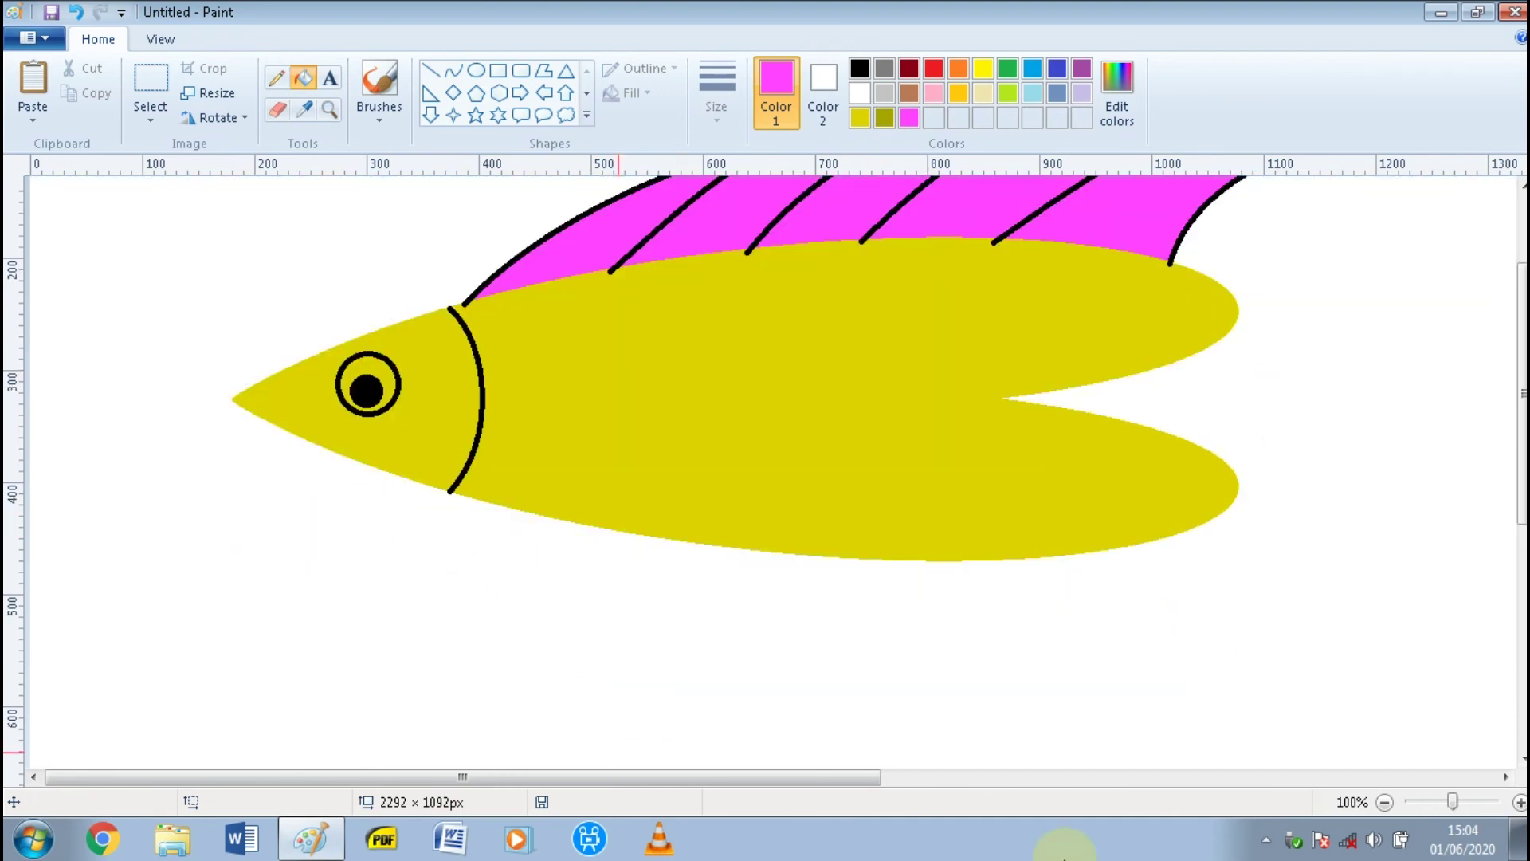
{"action": "scroll", "coordinate": [803, 567], "scroll_direction": "up", "scroll_amount": 3}
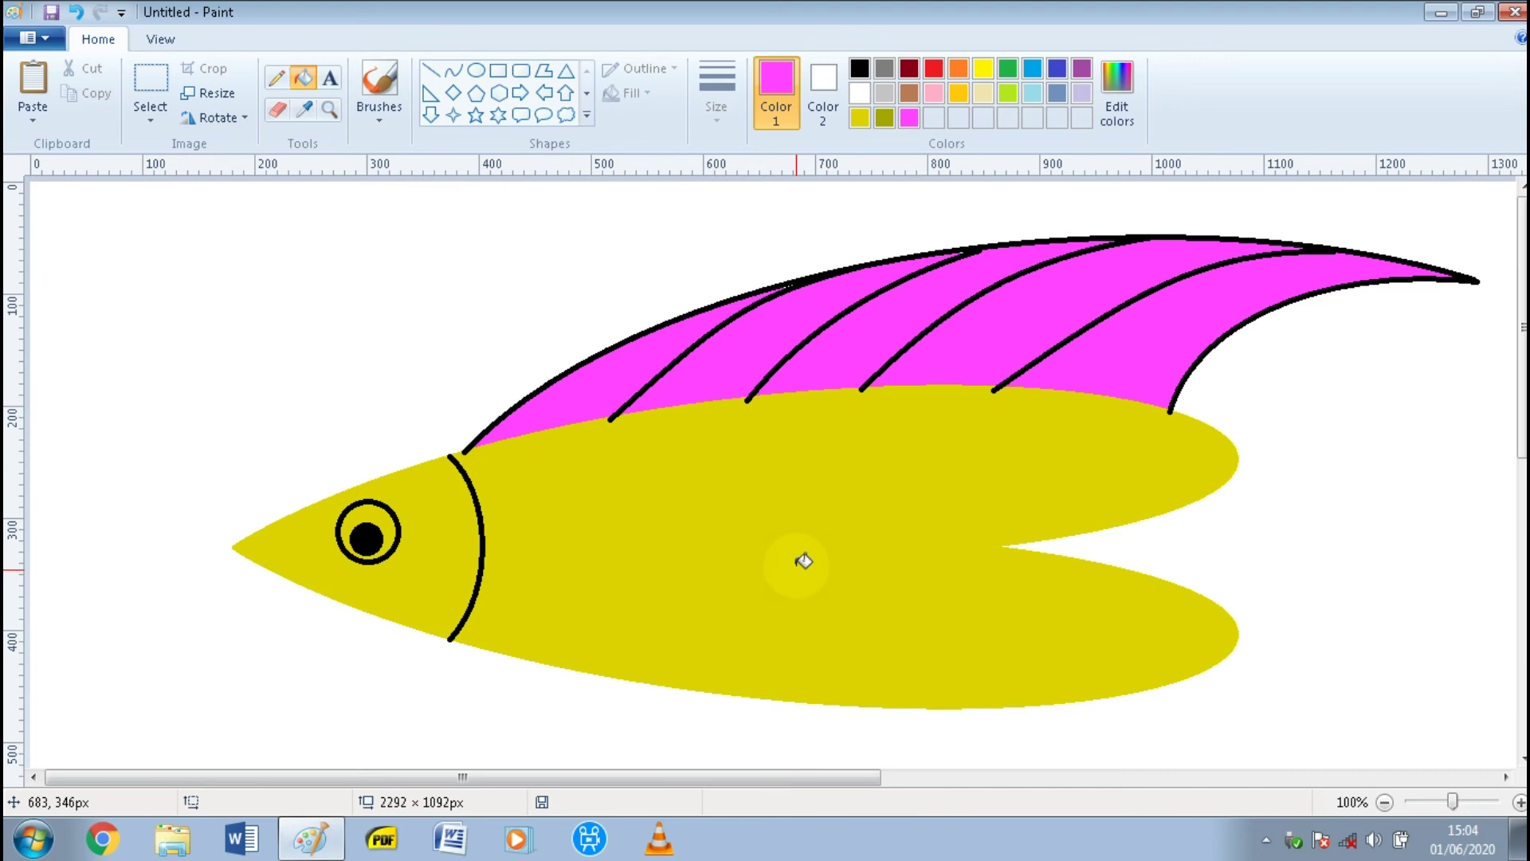
- Draw the lower fin's long black outline curve, about 869 × 321 px, from under the eye, bulging below the belly to past the tail
{"action": "scroll", "coordinate": [655, 571], "scroll_direction": "down", "scroll_amount": 3}
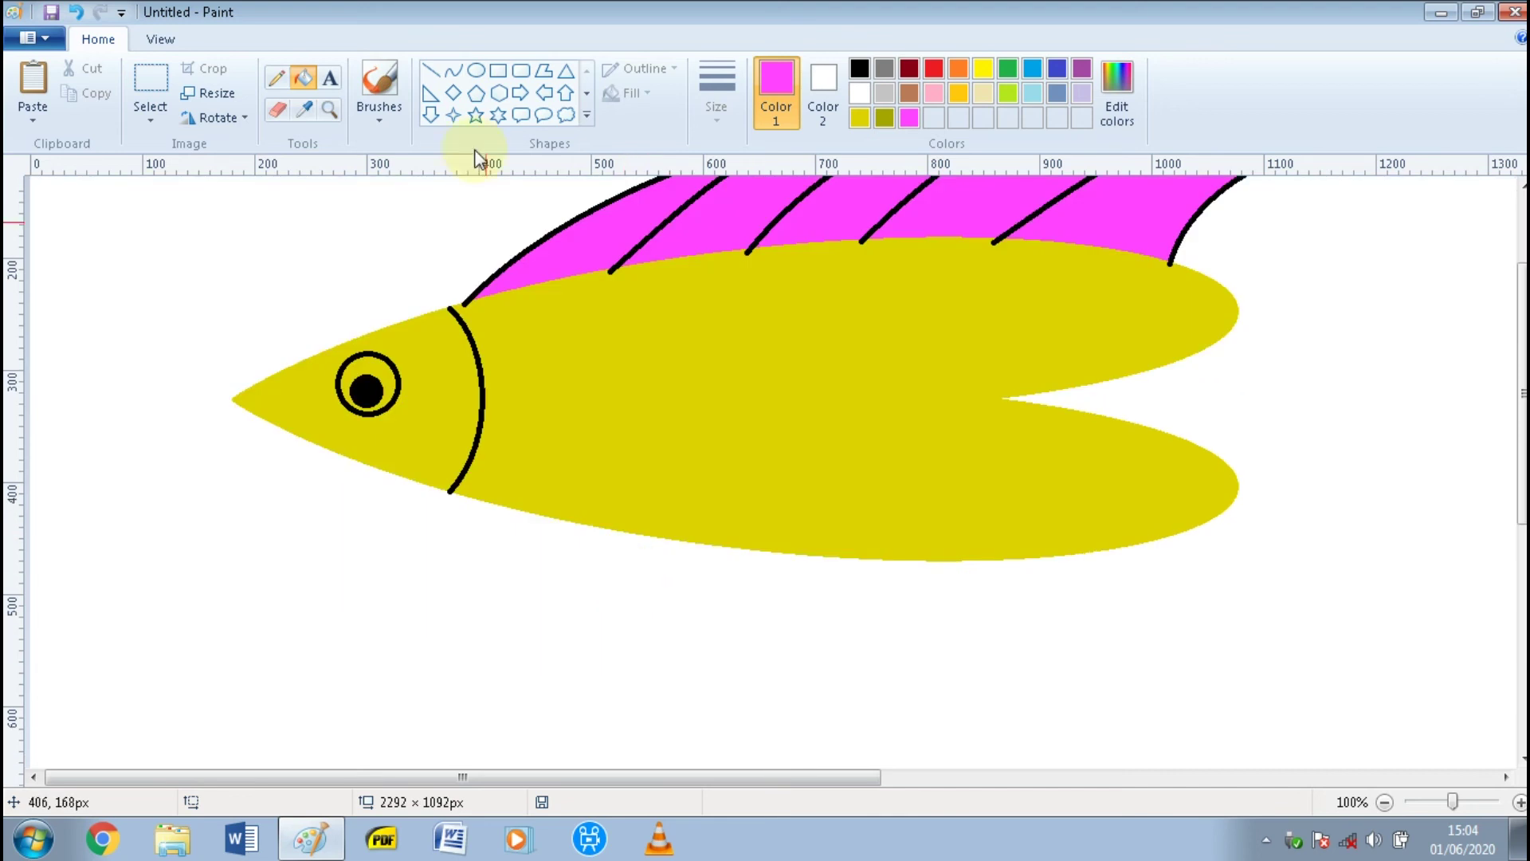
{"action": "left_click", "coordinate": [454, 74]}
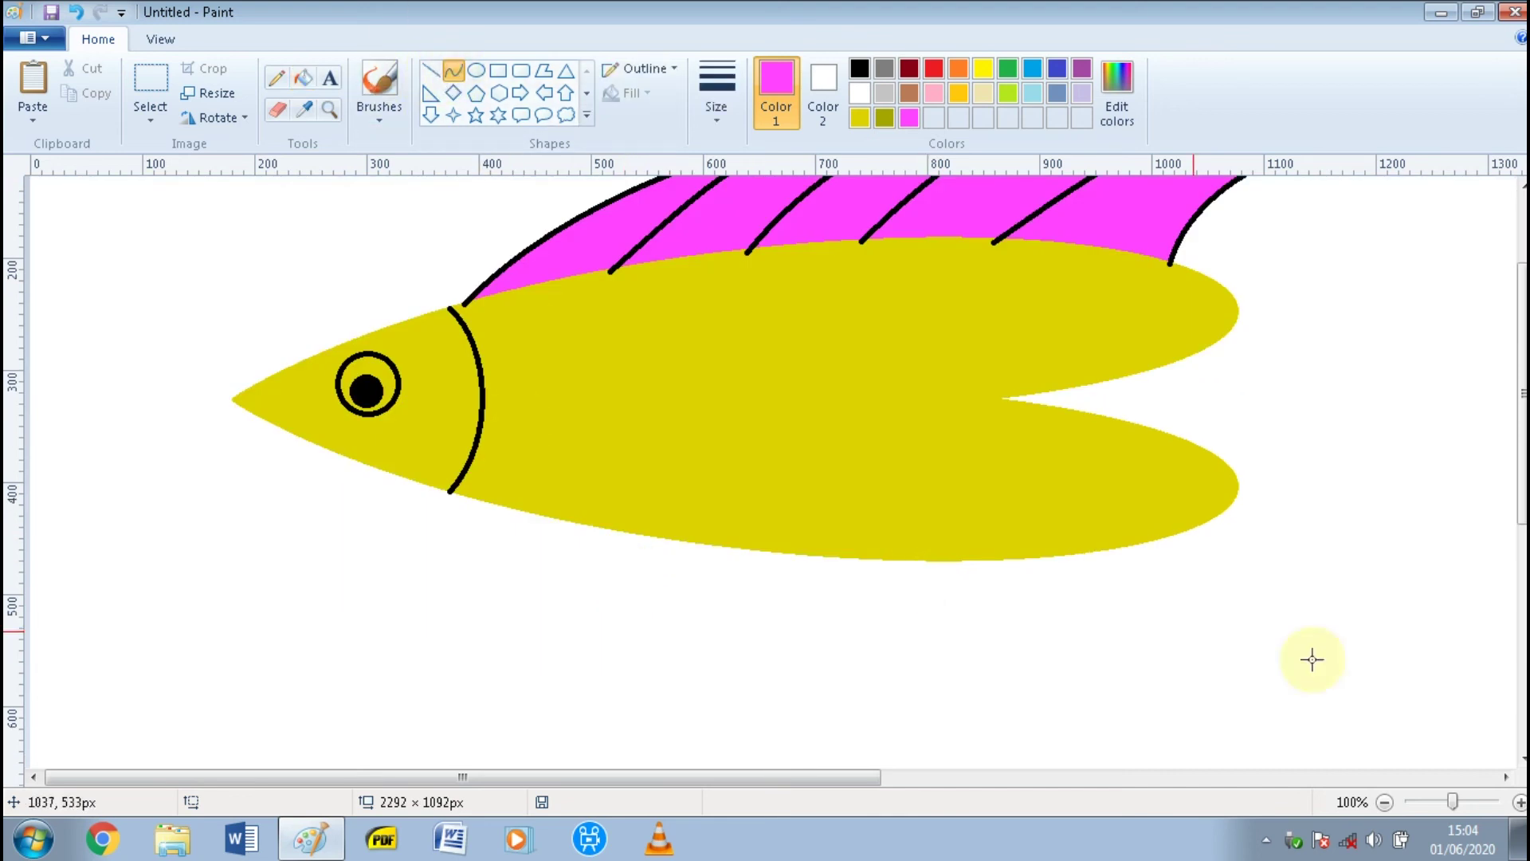
{"action": "left_click", "coordinate": [1387, 803]}
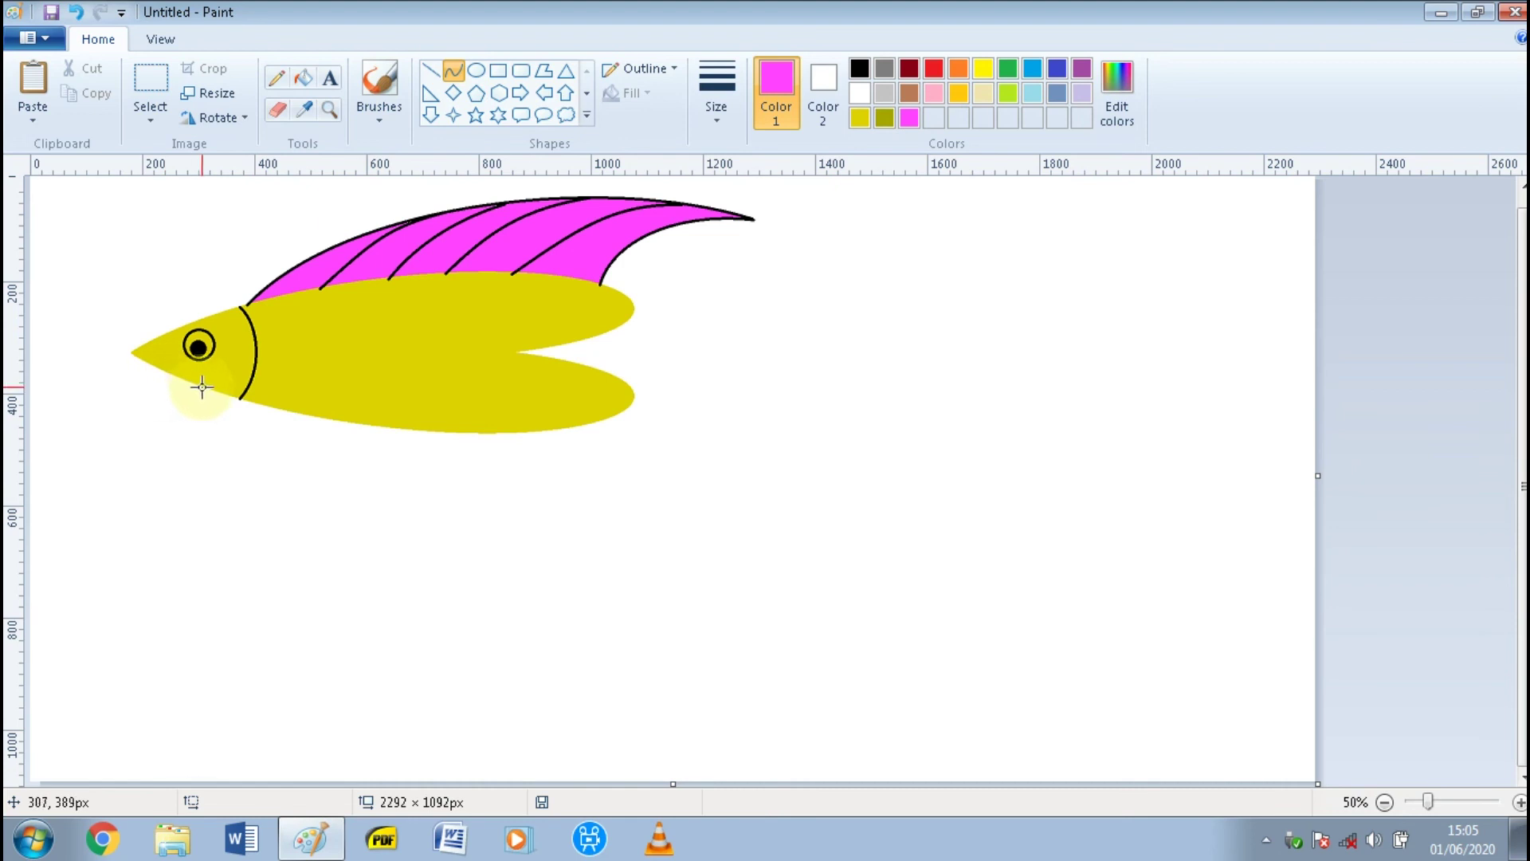
{"action": "left_click_drag", "start_coordinate": [202, 387], "coordinate": [689, 483]}
{"action": "left_click", "coordinate": [861, 70]}
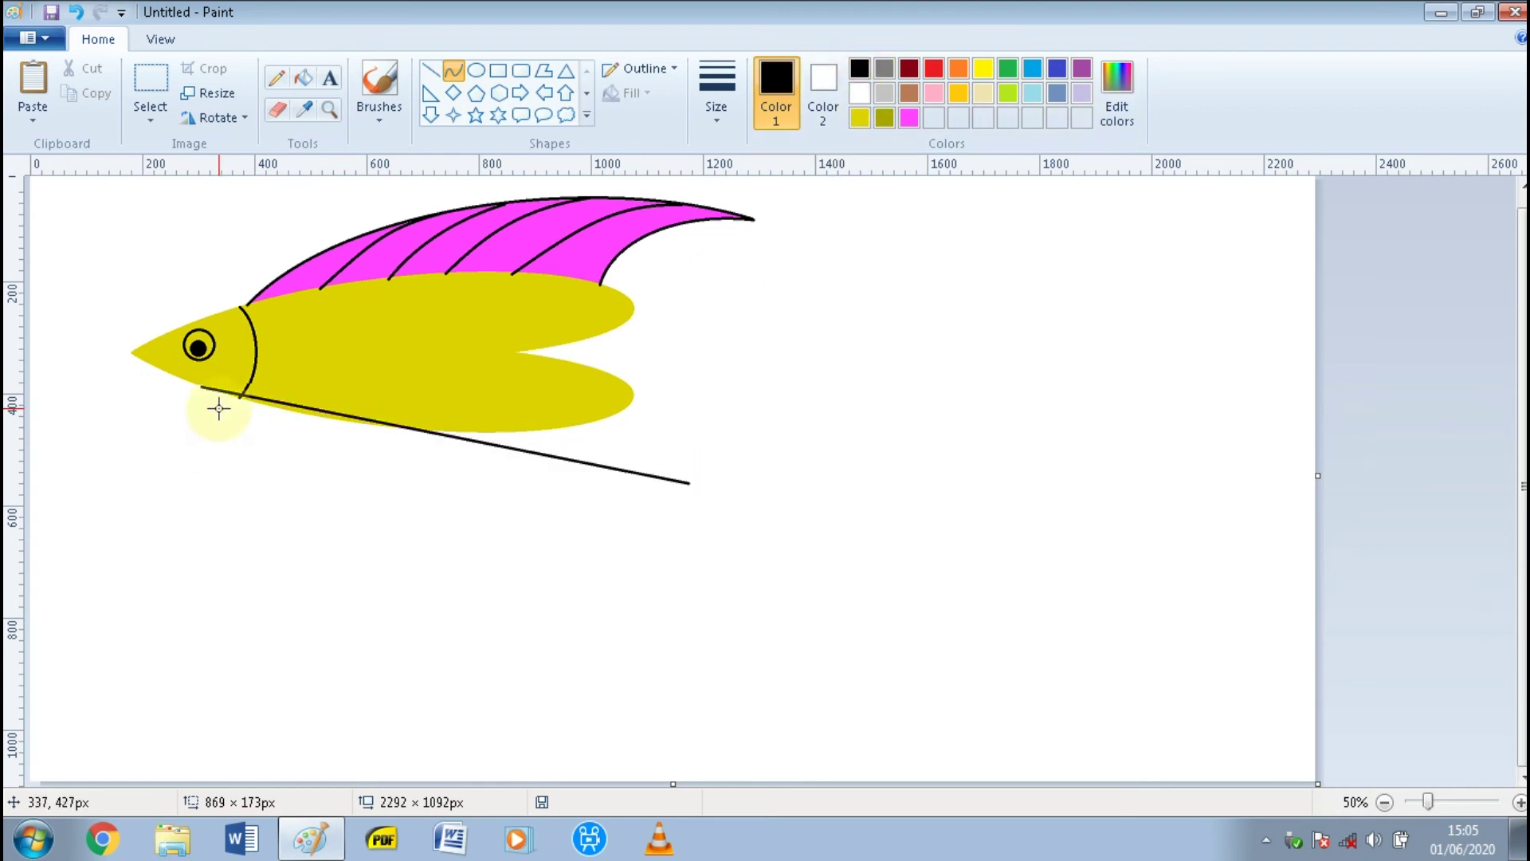
{"action": "left_click_drag", "start_coordinate": [215, 408], "coordinate": [509, 564]}
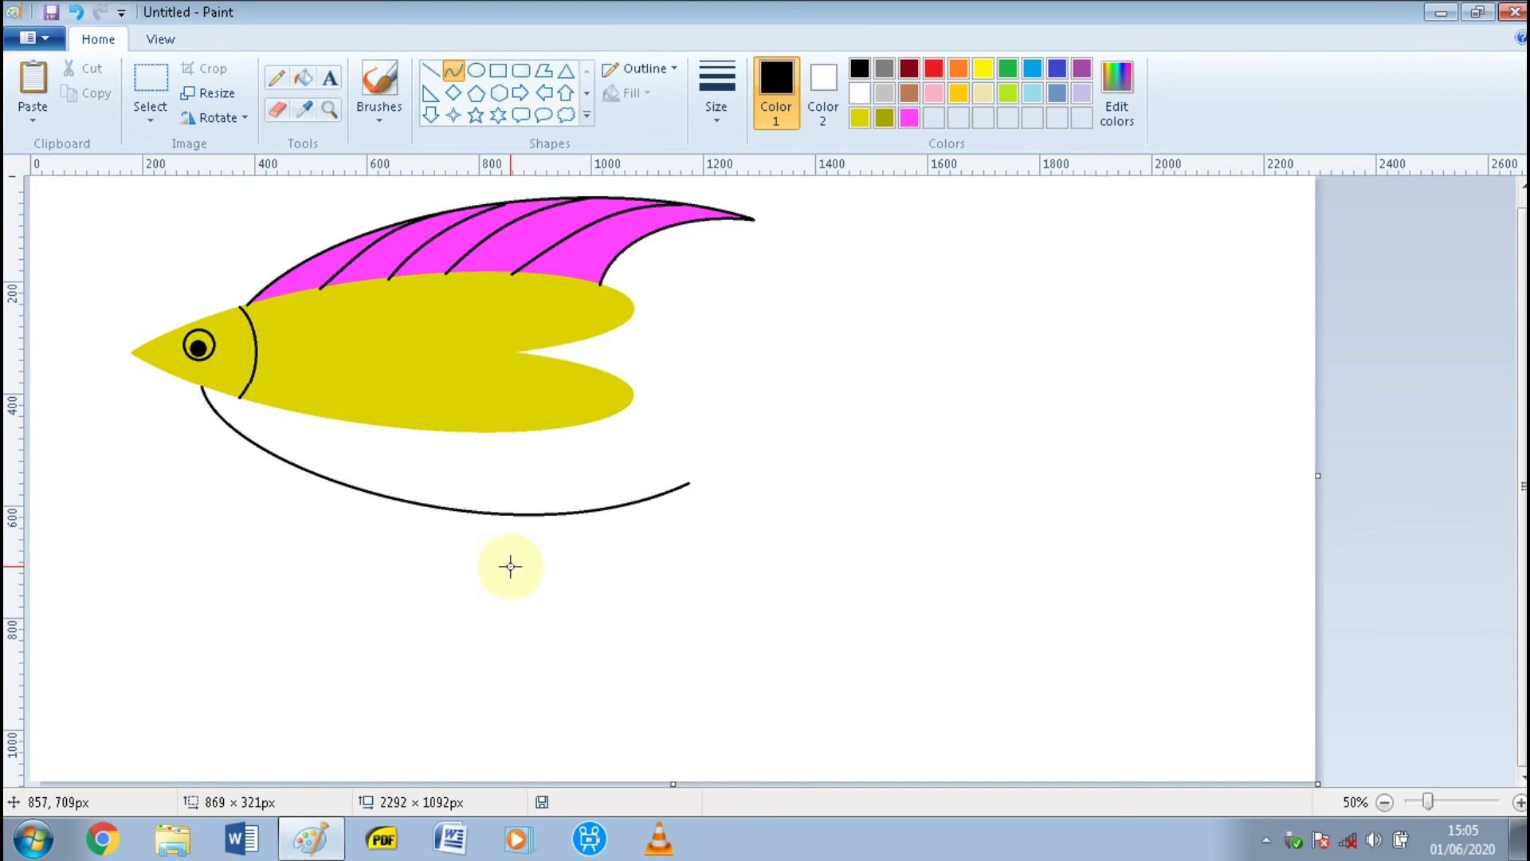
{"action": "left_click", "coordinate": [974, 333]}
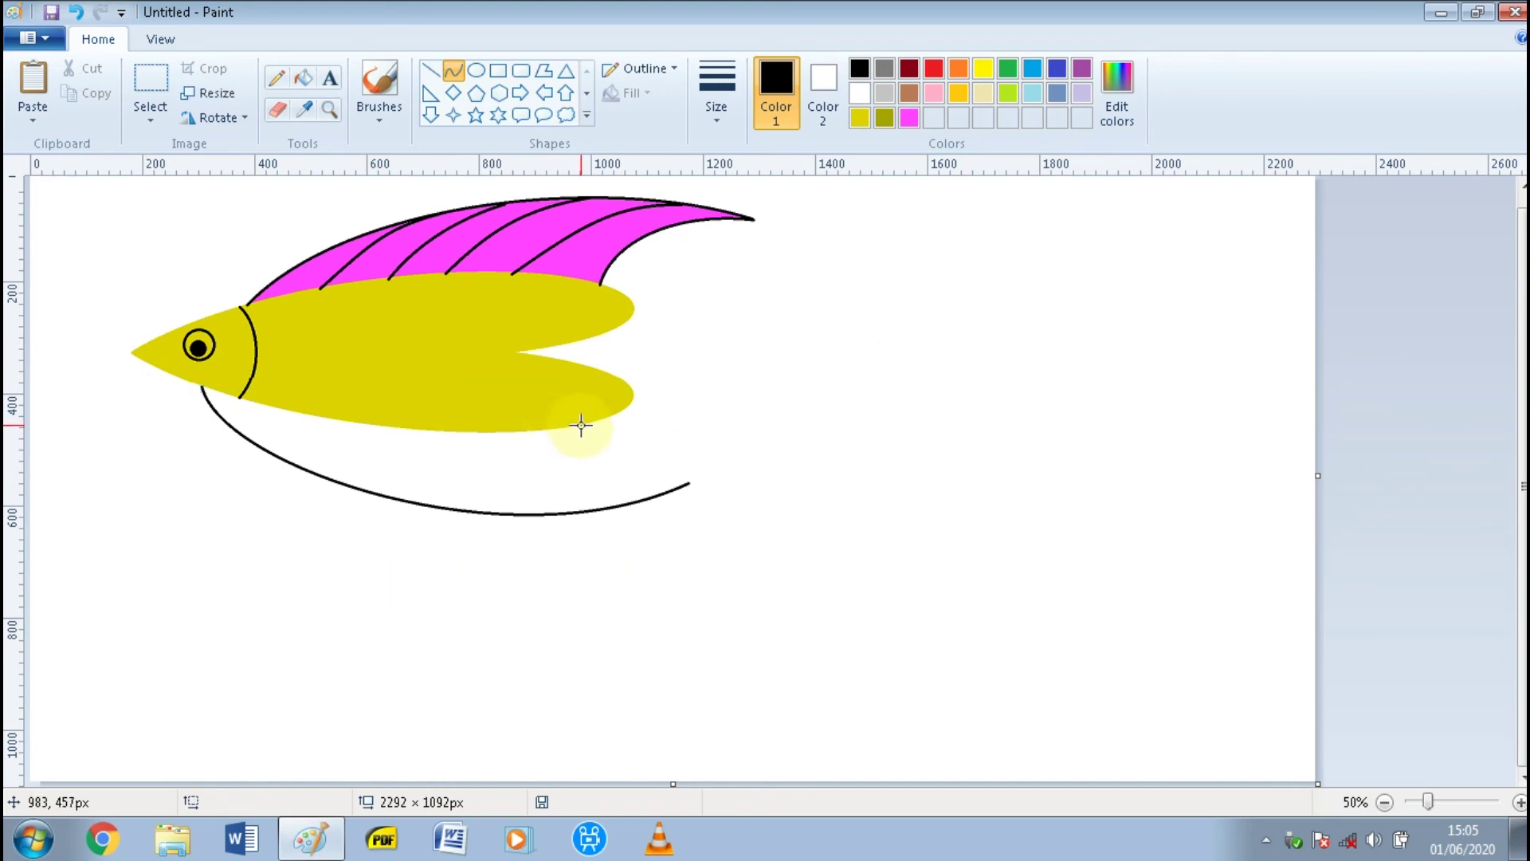
- Close the lower fin with a concave rear edge about 199 × 109 px, from the rear of the belly to the outline's tip
{"action": "left_click_drag", "start_coordinate": [581, 425], "coordinate": [679, 484]}
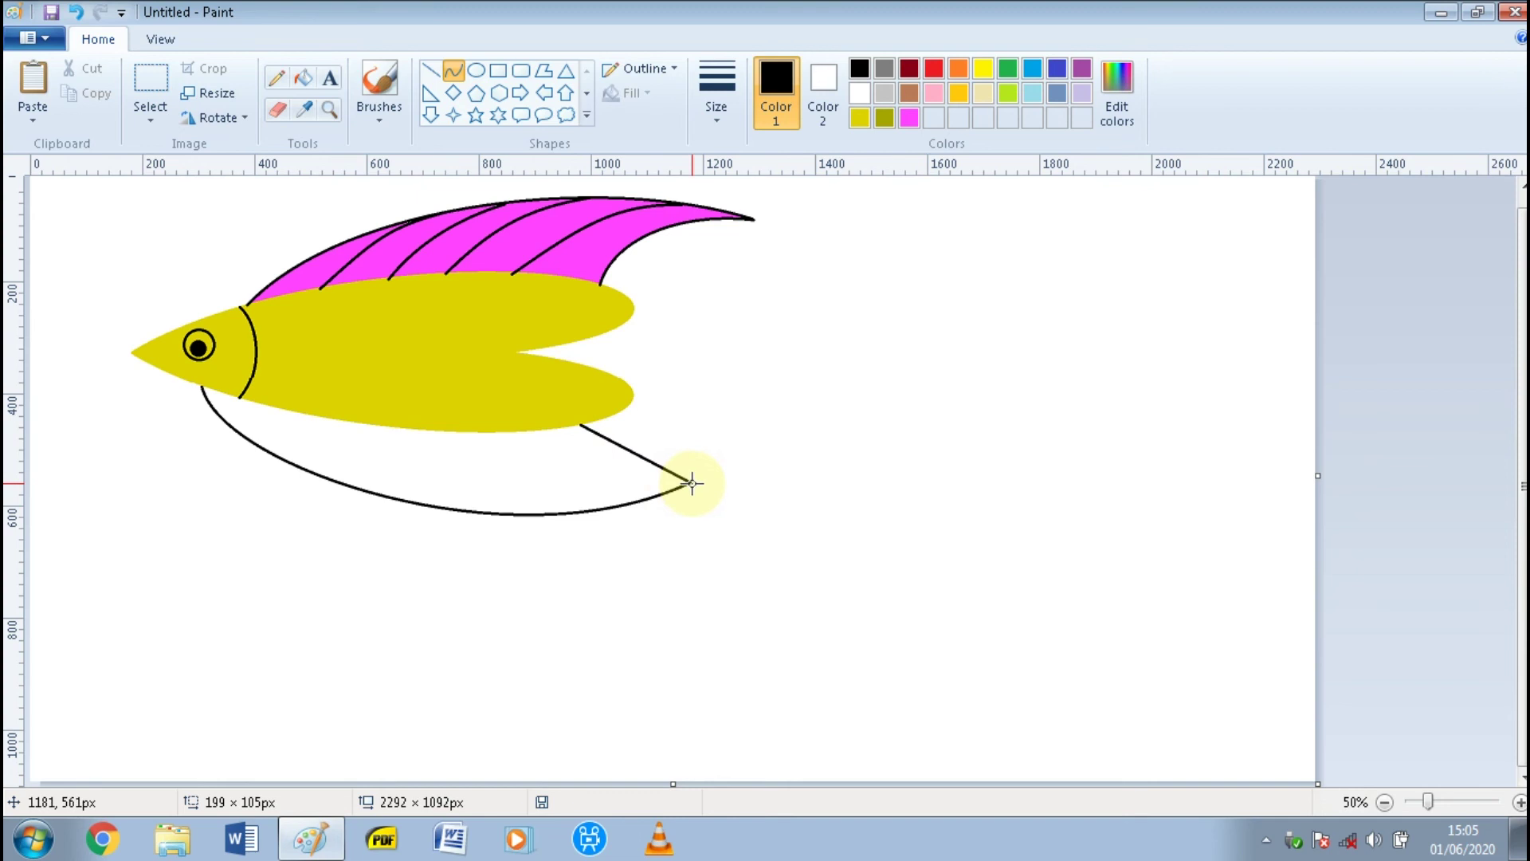
{"action": "left_click_drag", "start_coordinate": [589, 446], "coordinate": [637, 485]}
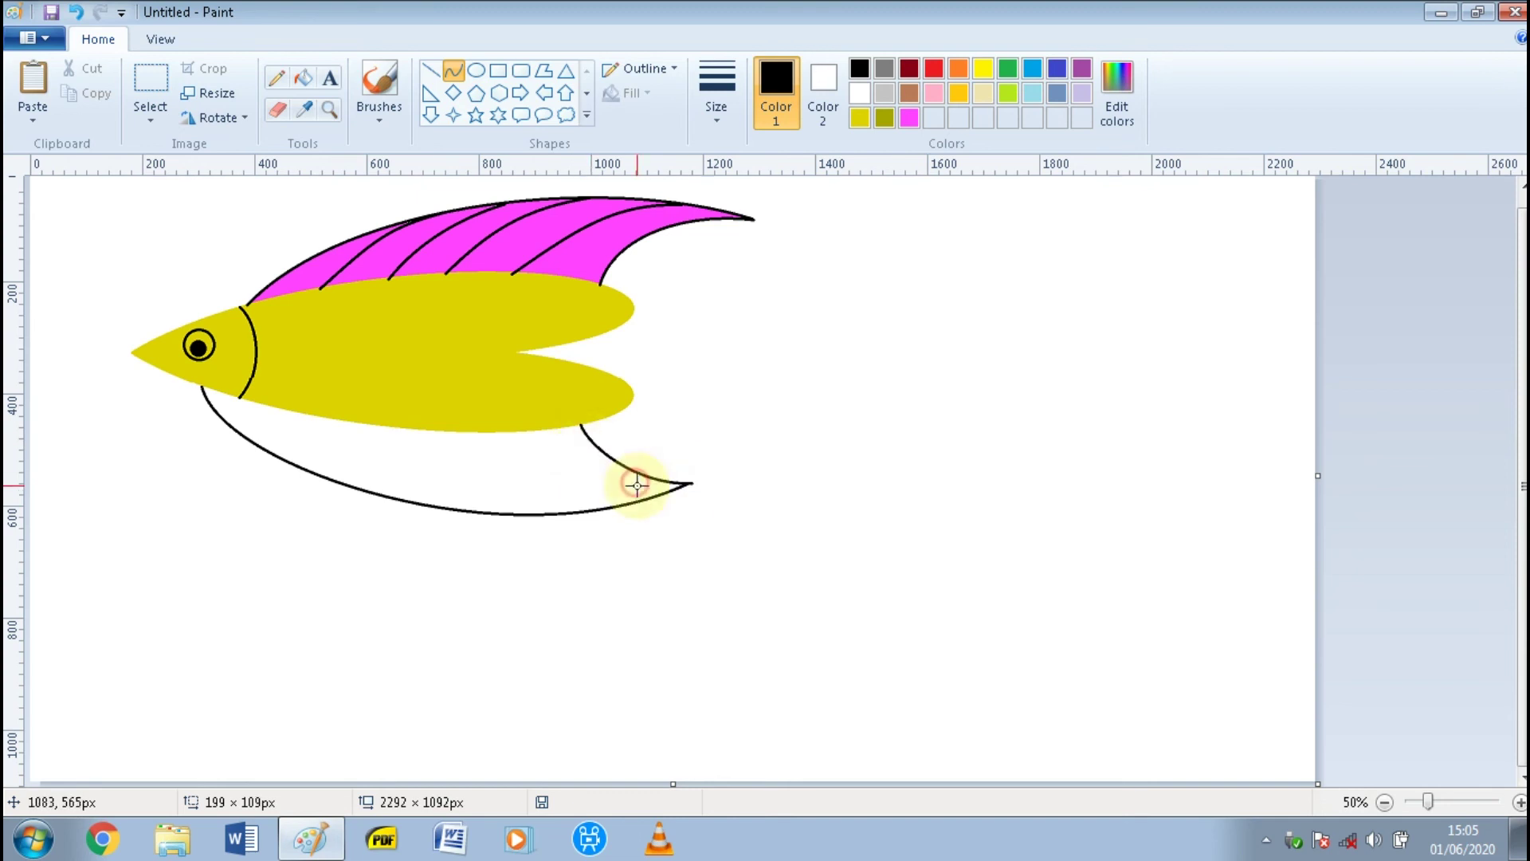
{"action": "scroll", "coordinate": [823, 393], "scroll_direction": "up", "scroll_amount": 1}
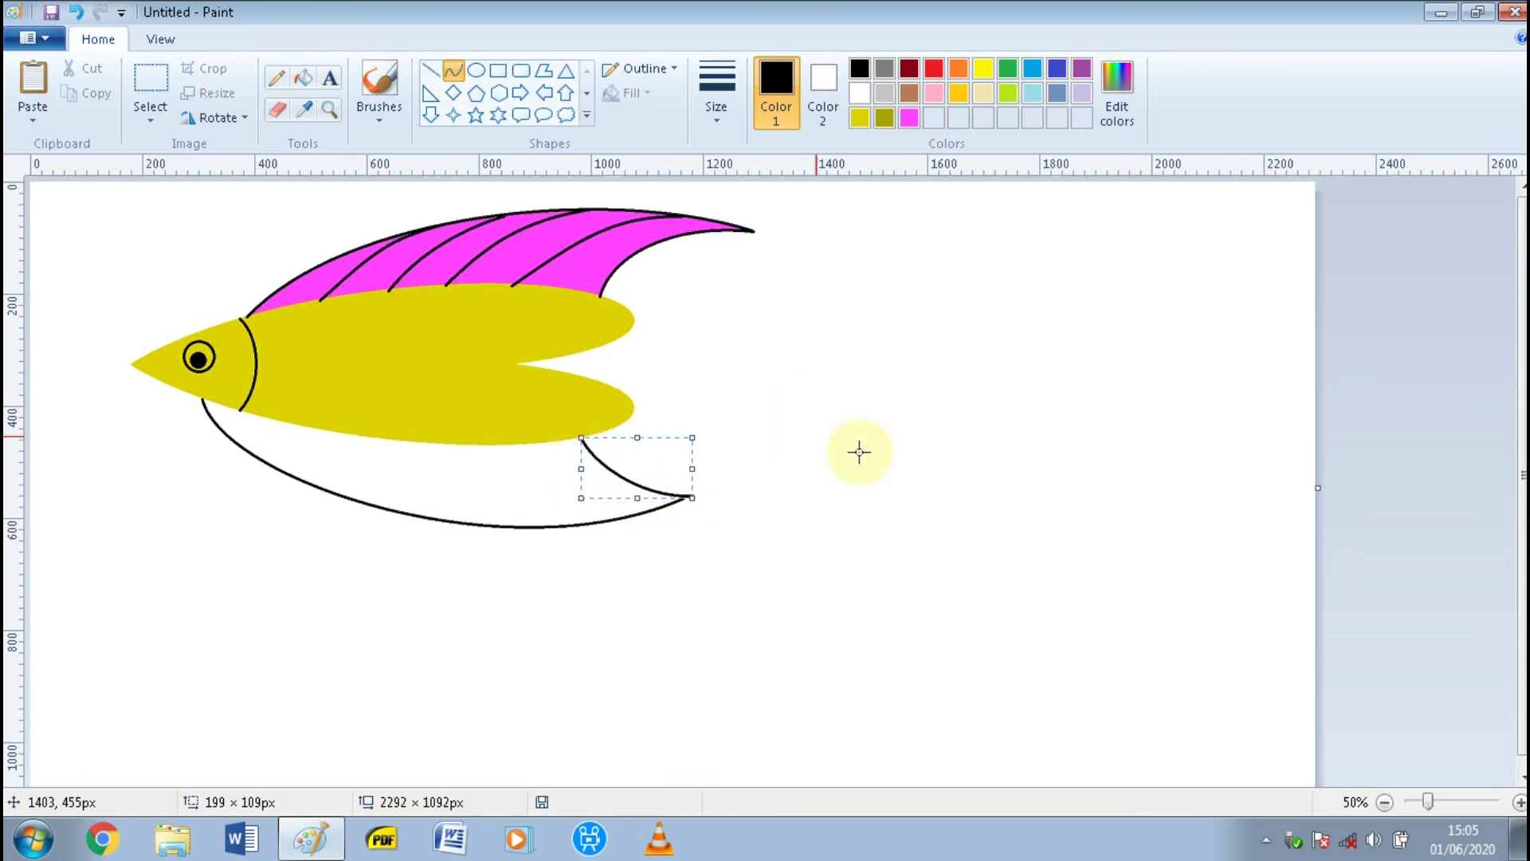
- Draw two curved rays in the front of the lower fin, about 230 × 171 px and 266 × 176 px, from belly to outline
{"action": "left_click", "coordinate": [1520, 803]}
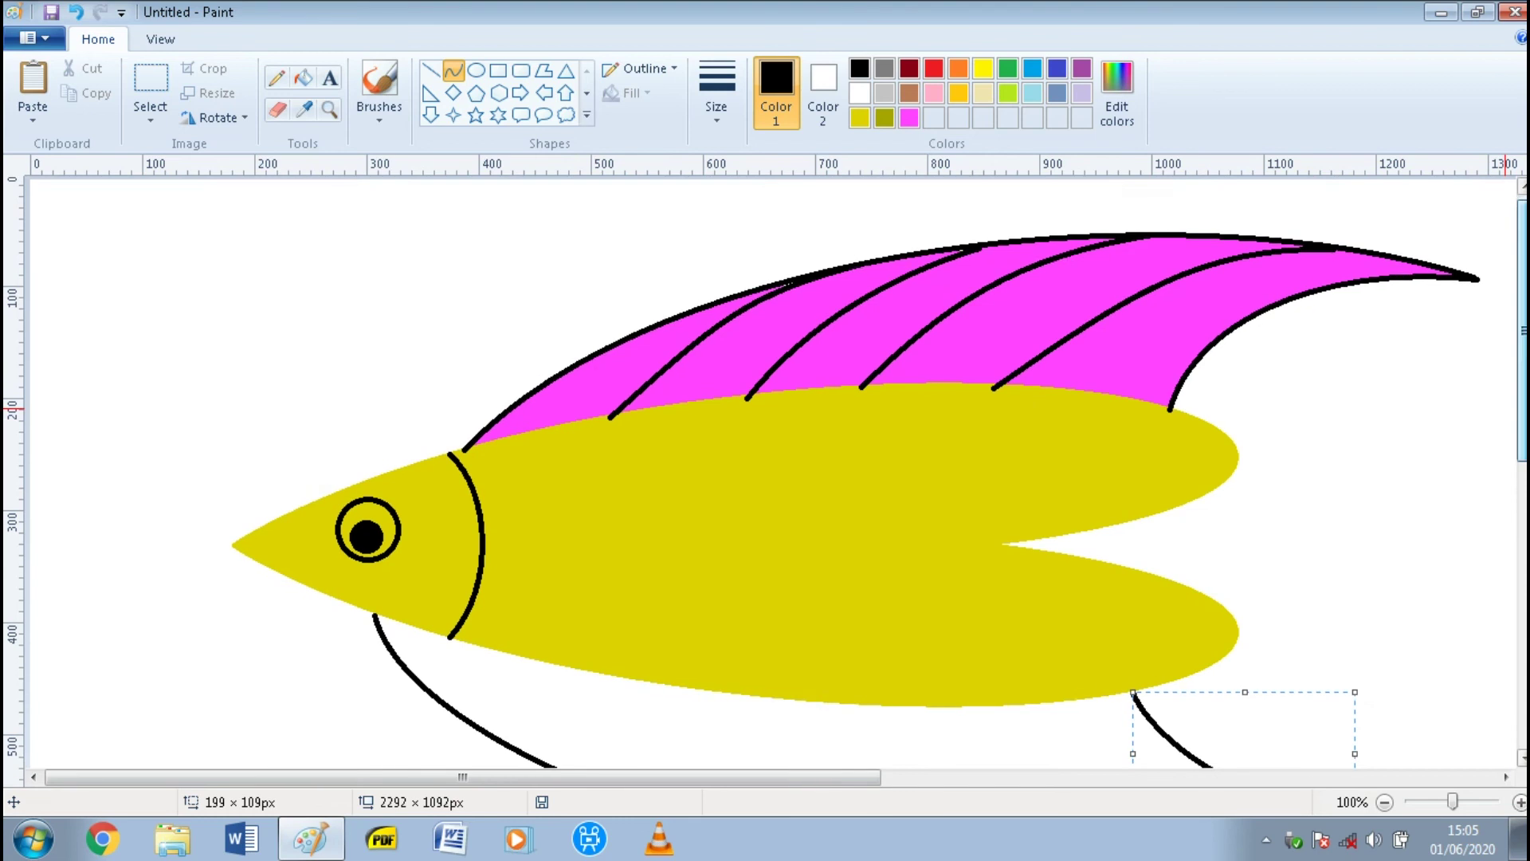
{"action": "scroll", "coordinate": [773, 472], "scroll_direction": "down", "scroll_amount": 3}
{"action": "scroll", "coordinate": [851, 778], "scroll_direction": "right", "scroll_amount": 2}
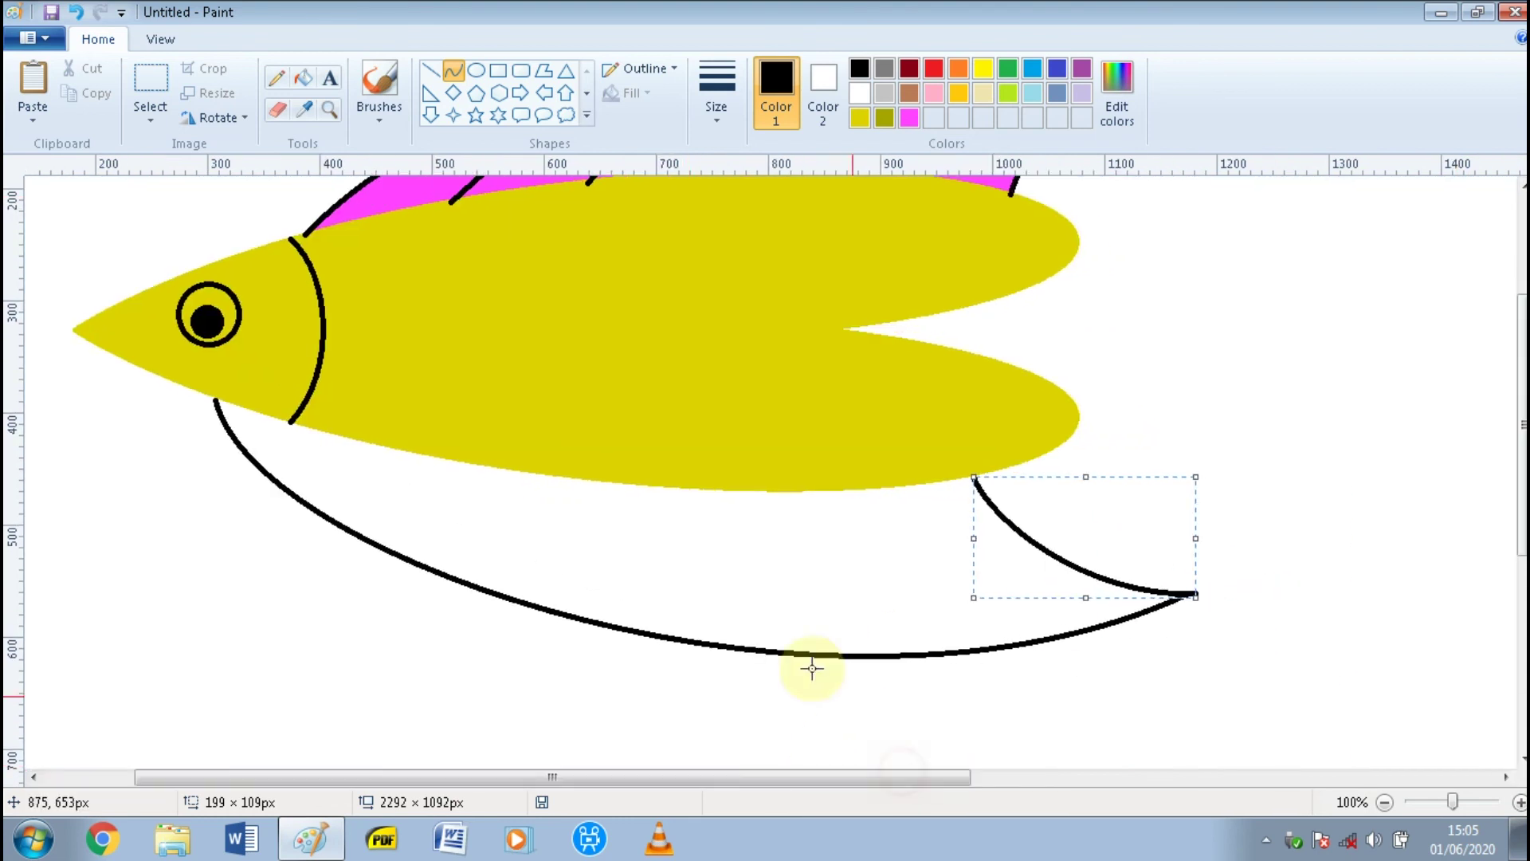
{"action": "left_click_drag", "start_coordinate": [318, 428], "coordinate": [566, 615]}
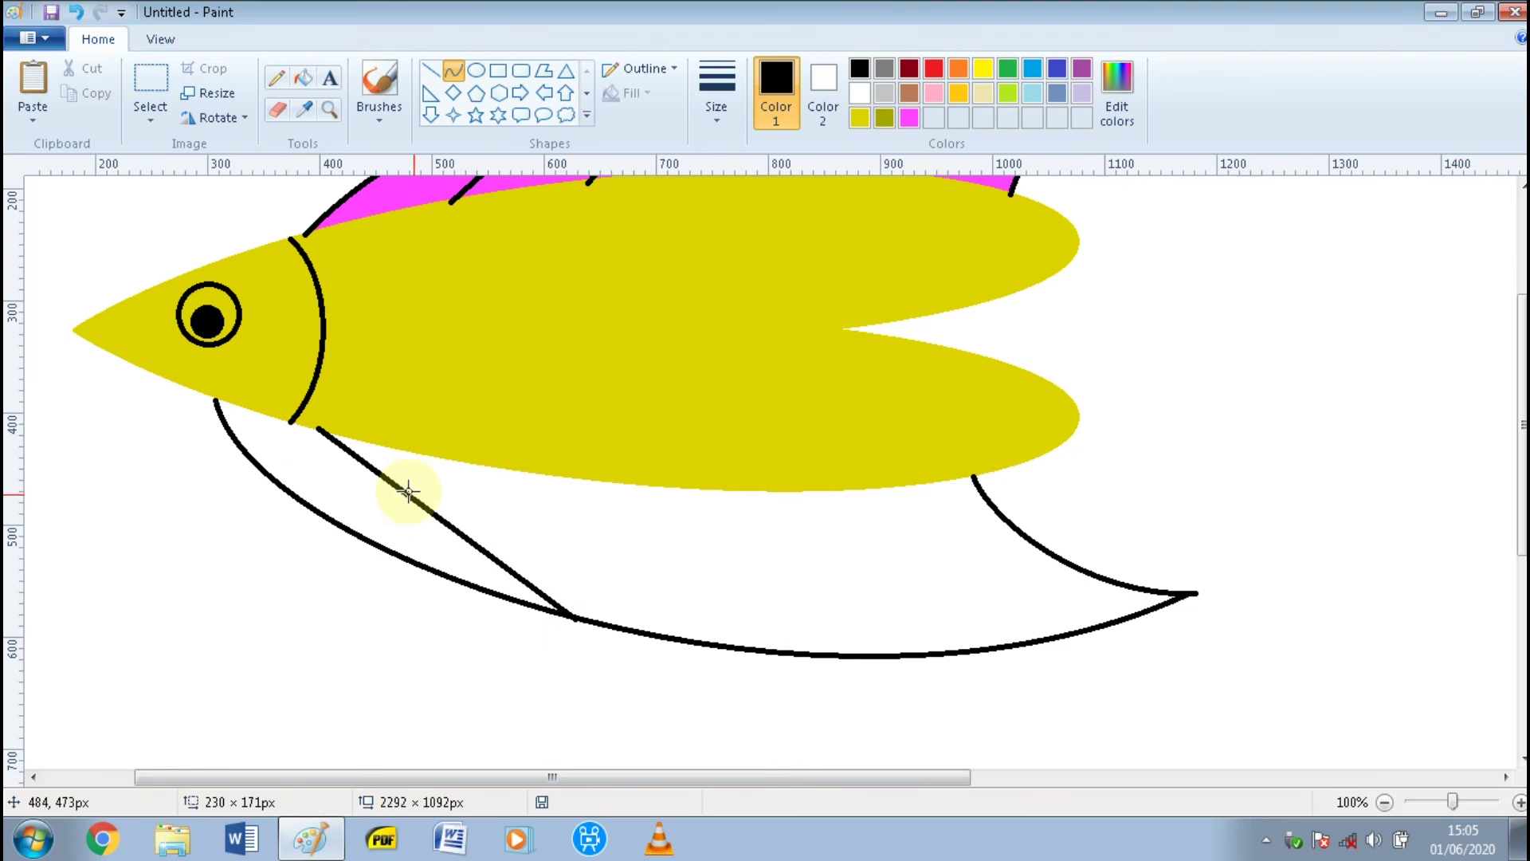
{"action": "left_click_drag", "start_coordinate": [351, 479], "coordinate": [423, 547]}
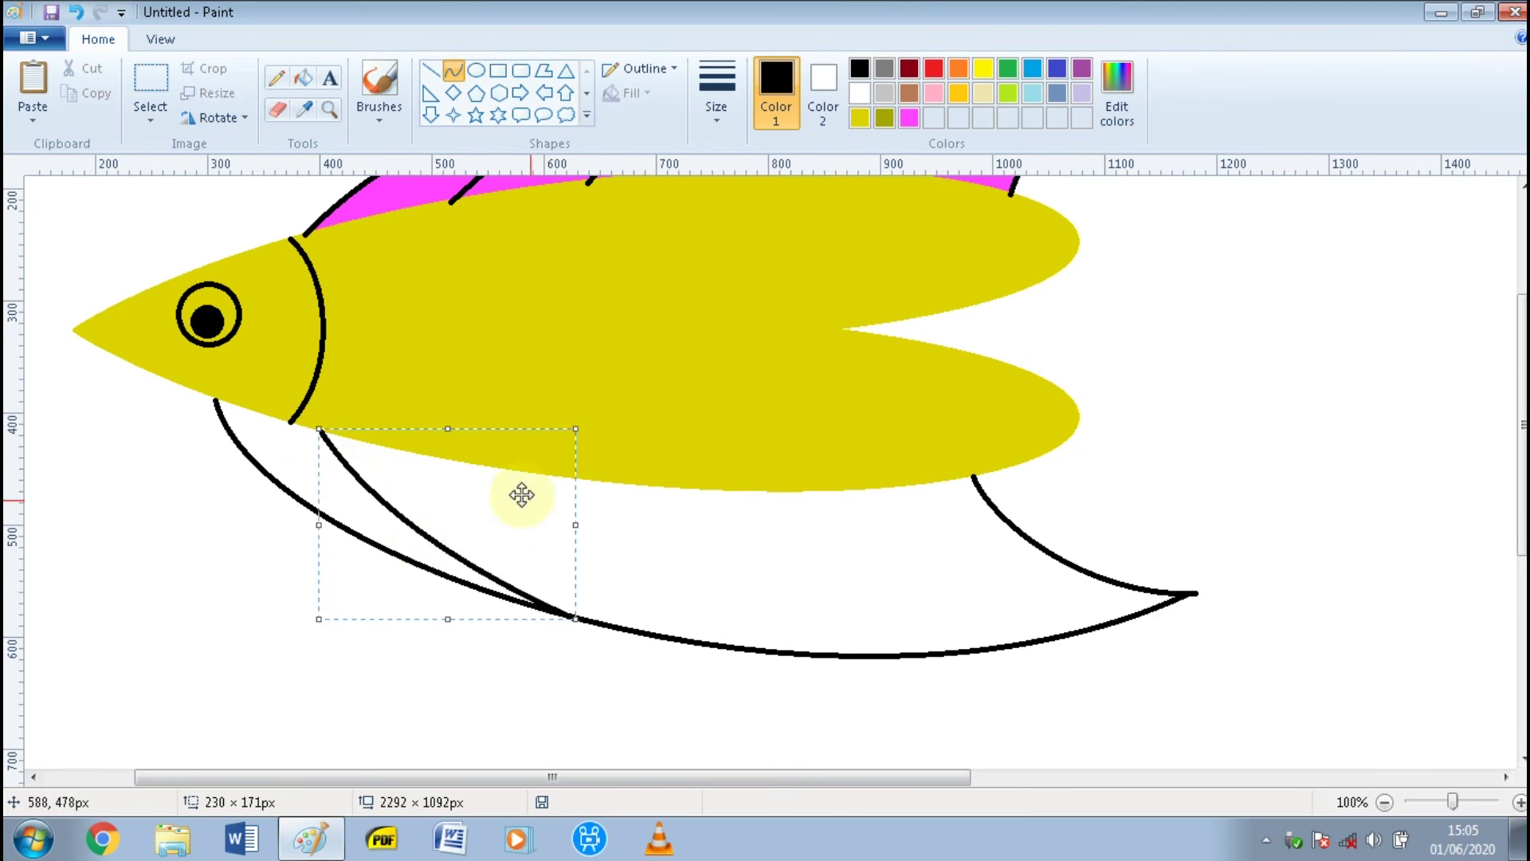
{"action": "left_click", "coordinate": [790, 541]}
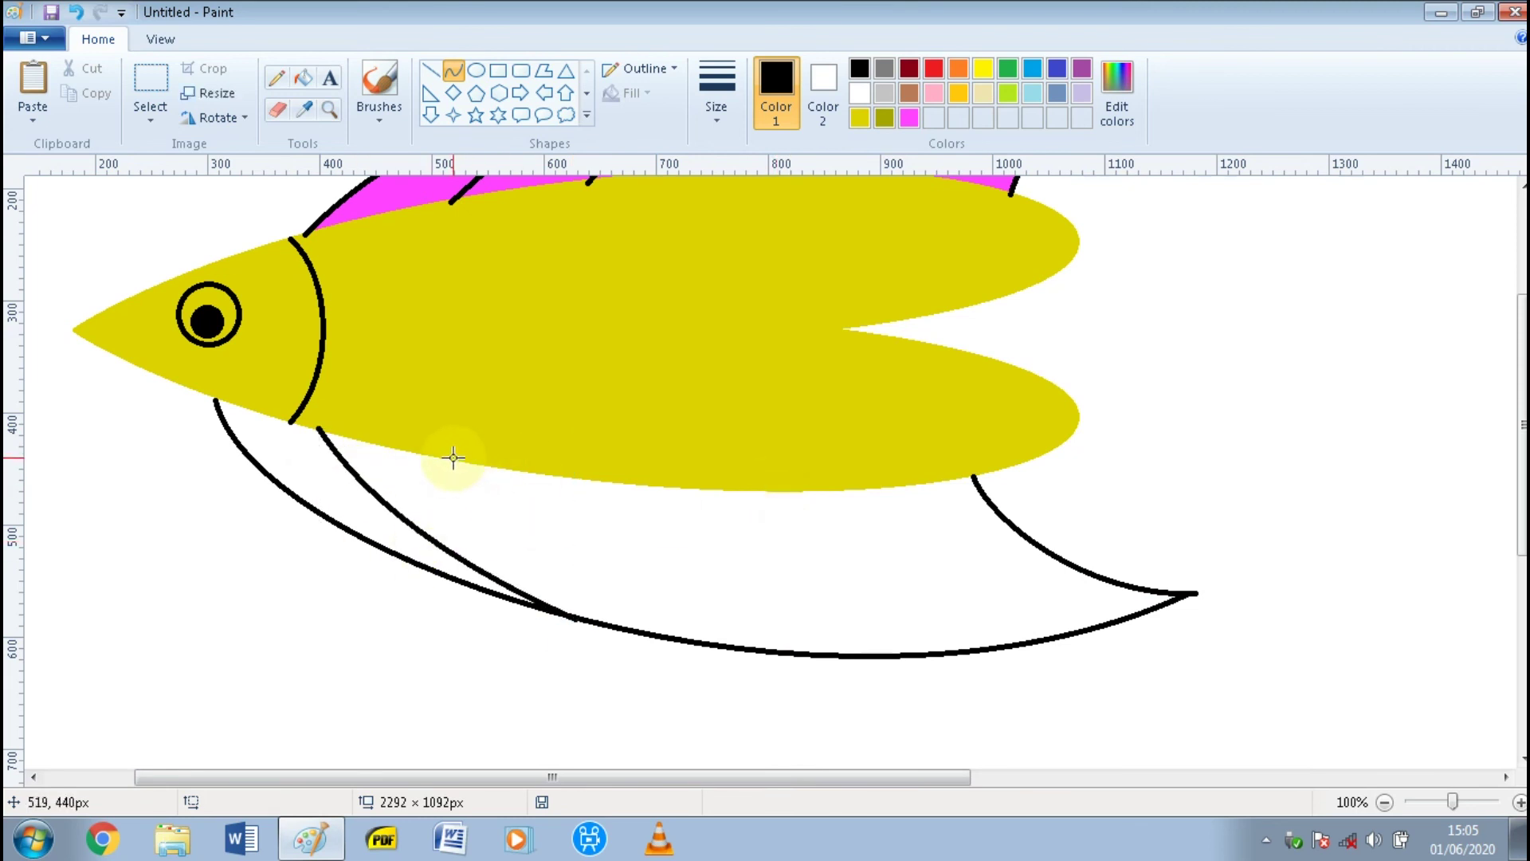
{"action": "left_click_drag", "start_coordinate": [454, 457], "coordinate": [749, 652]}
{"action": "left_click_drag", "start_coordinate": [564, 547], "coordinate": [608, 588]}
{"action": "left_click", "coordinate": [608, 588]}
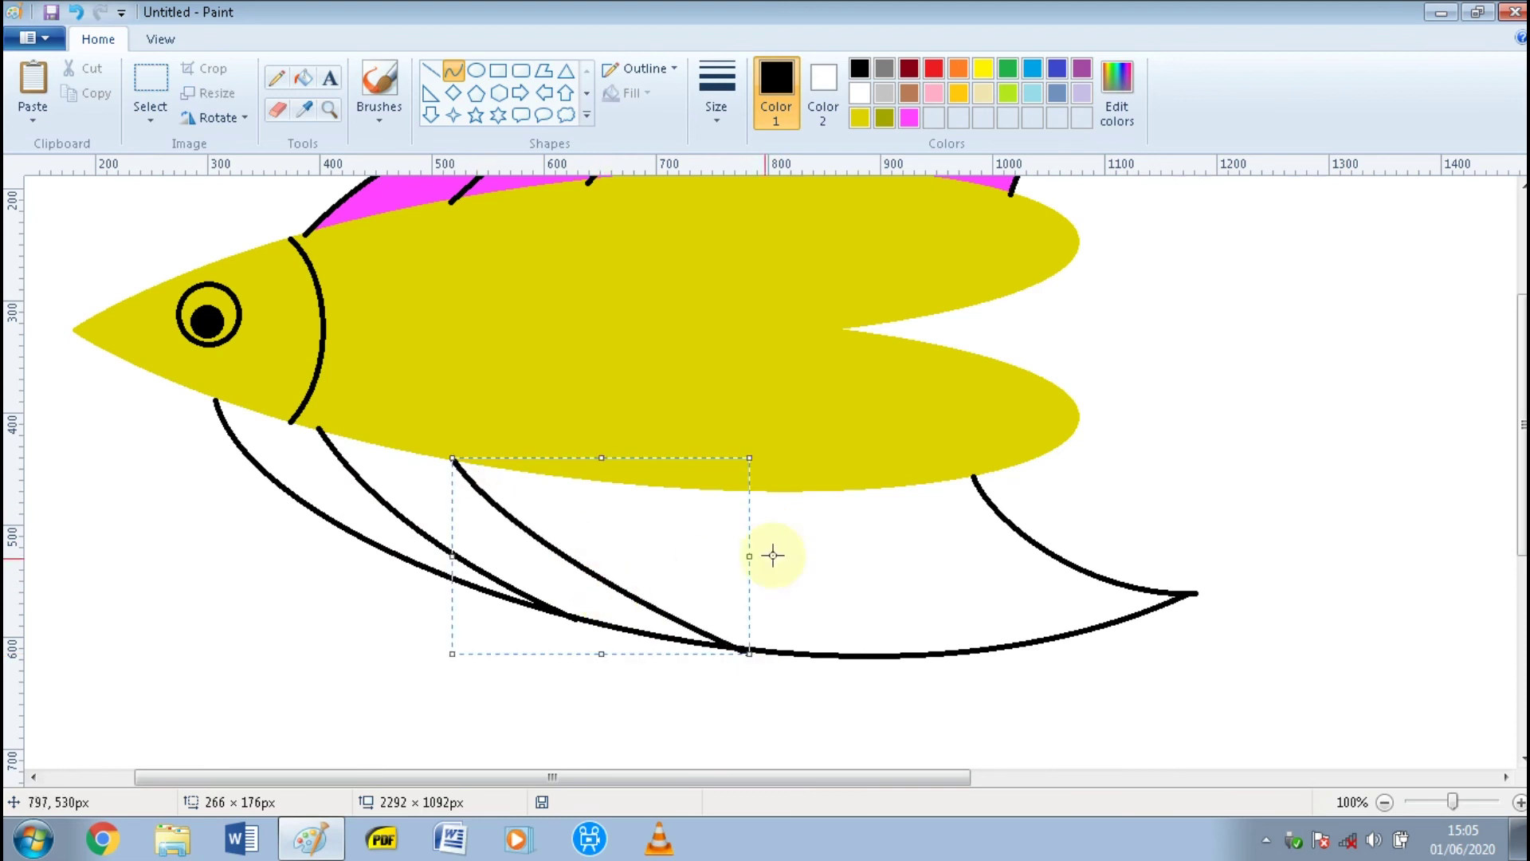
{"action": "left_click", "coordinate": [812, 722]}
- Draw three more curved rays toward the rear of the lower fin, the first two about 289 × 163 px and 258 × 143 px
{"action": "left_click_drag", "start_coordinate": [581, 476], "coordinate": [903, 655]}
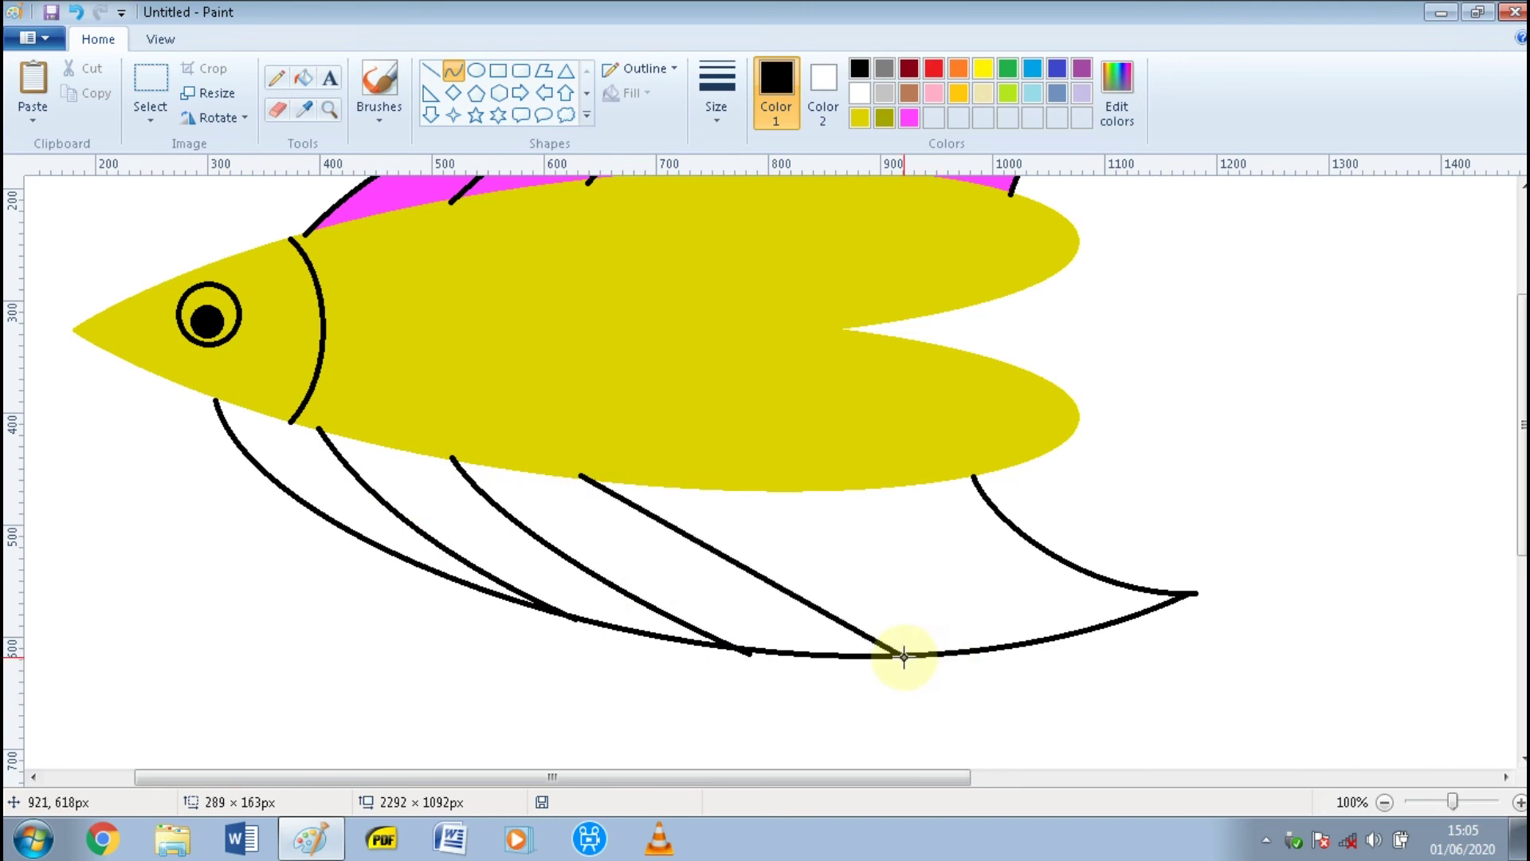
{"action": "left_click_drag", "start_coordinate": [586, 502], "coordinate": [768, 609]}
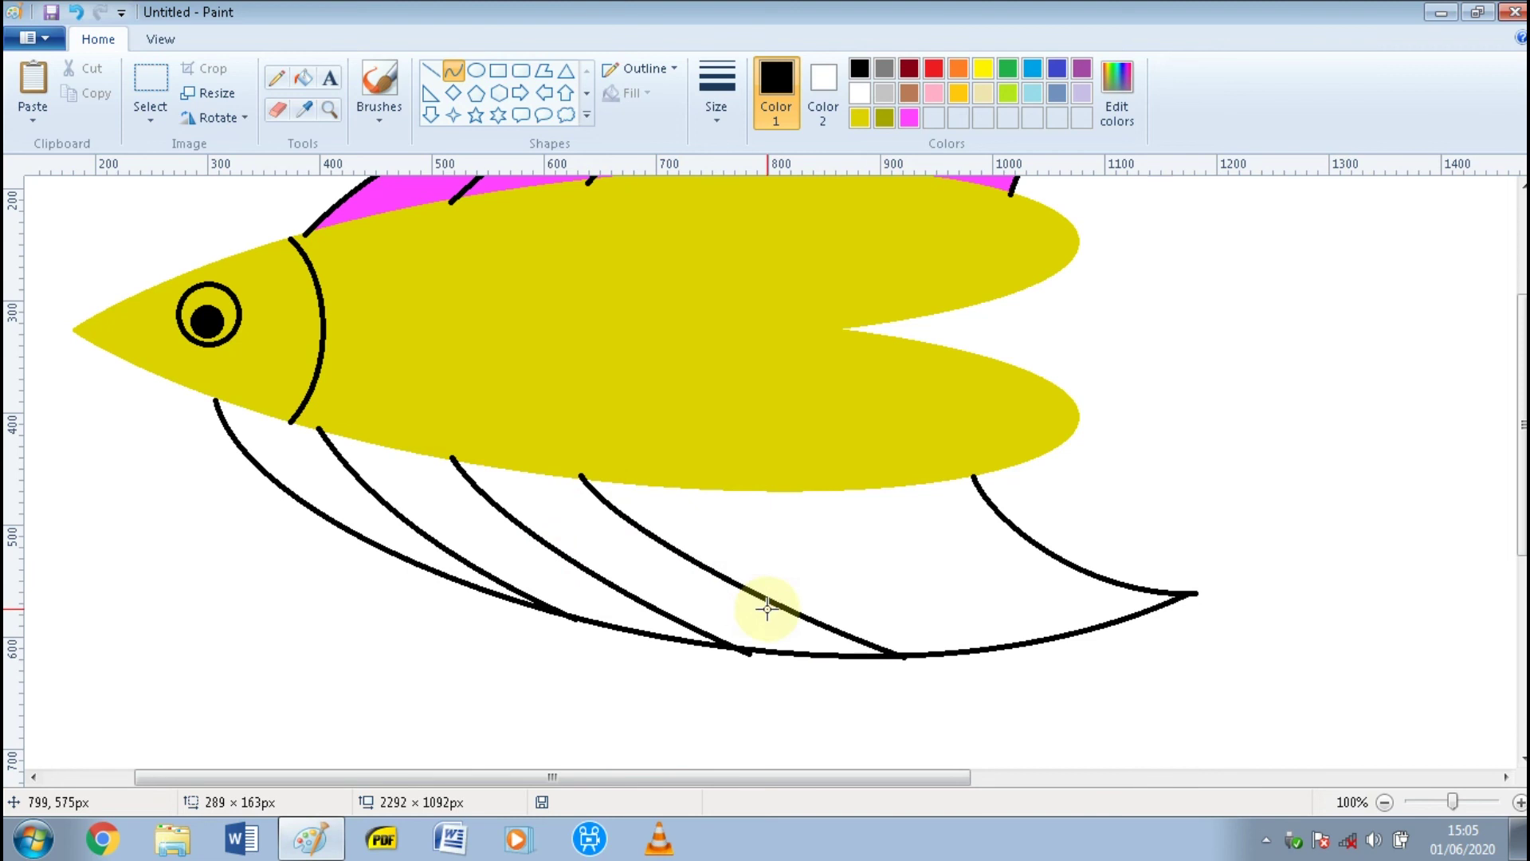
{"action": "left_click", "coordinate": [1295, 471]}
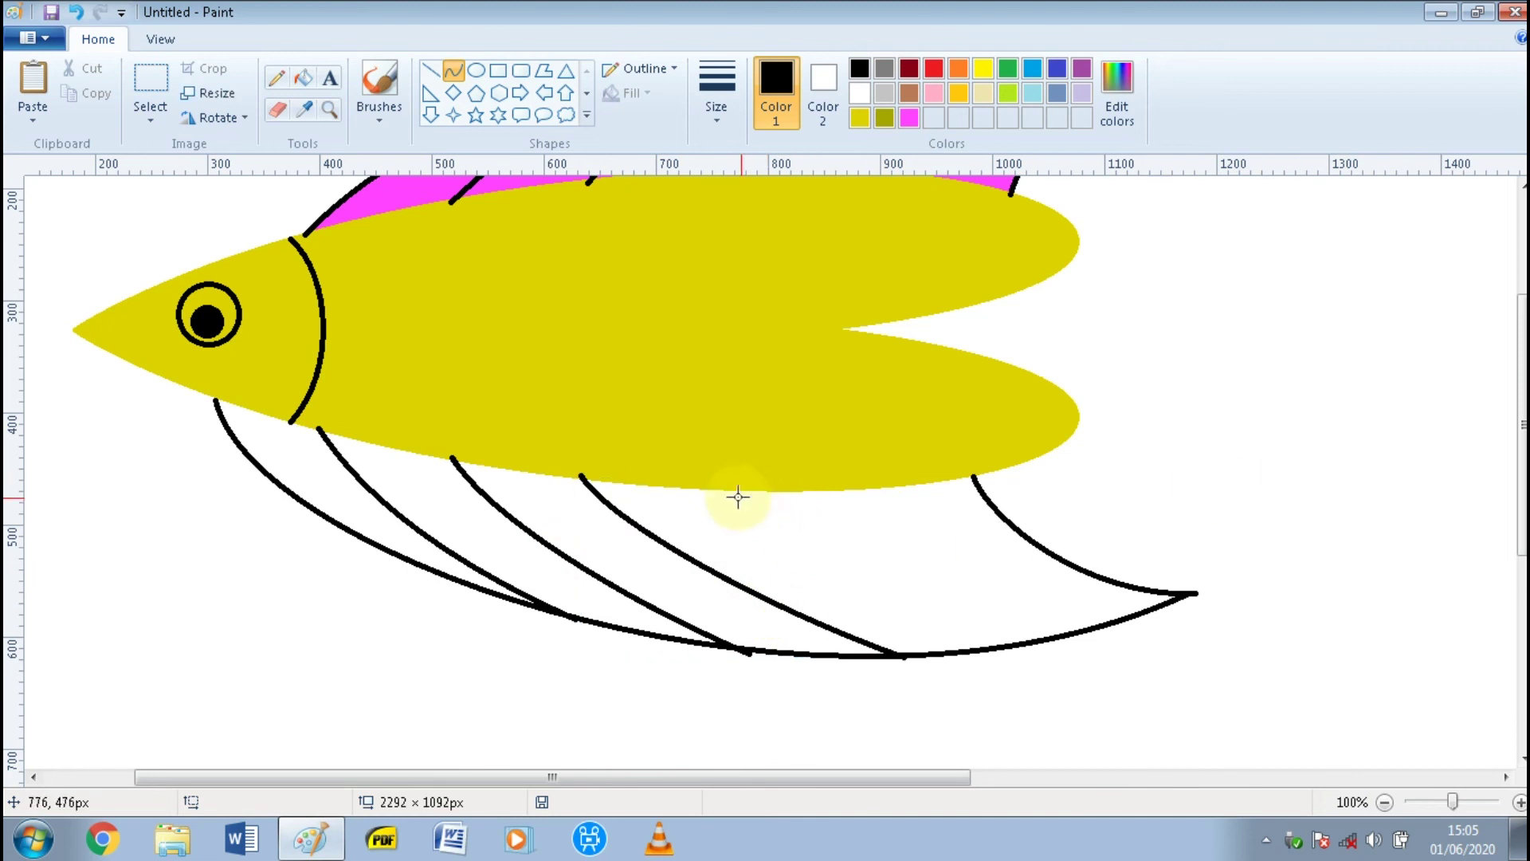
{"action": "left_click_drag", "start_coordinate": [735, 489], "coordinate": [1022, 645]}
{"action": "left_click_drag", "start_coordinate": [732, 514], "coordinate": [920, 615]}
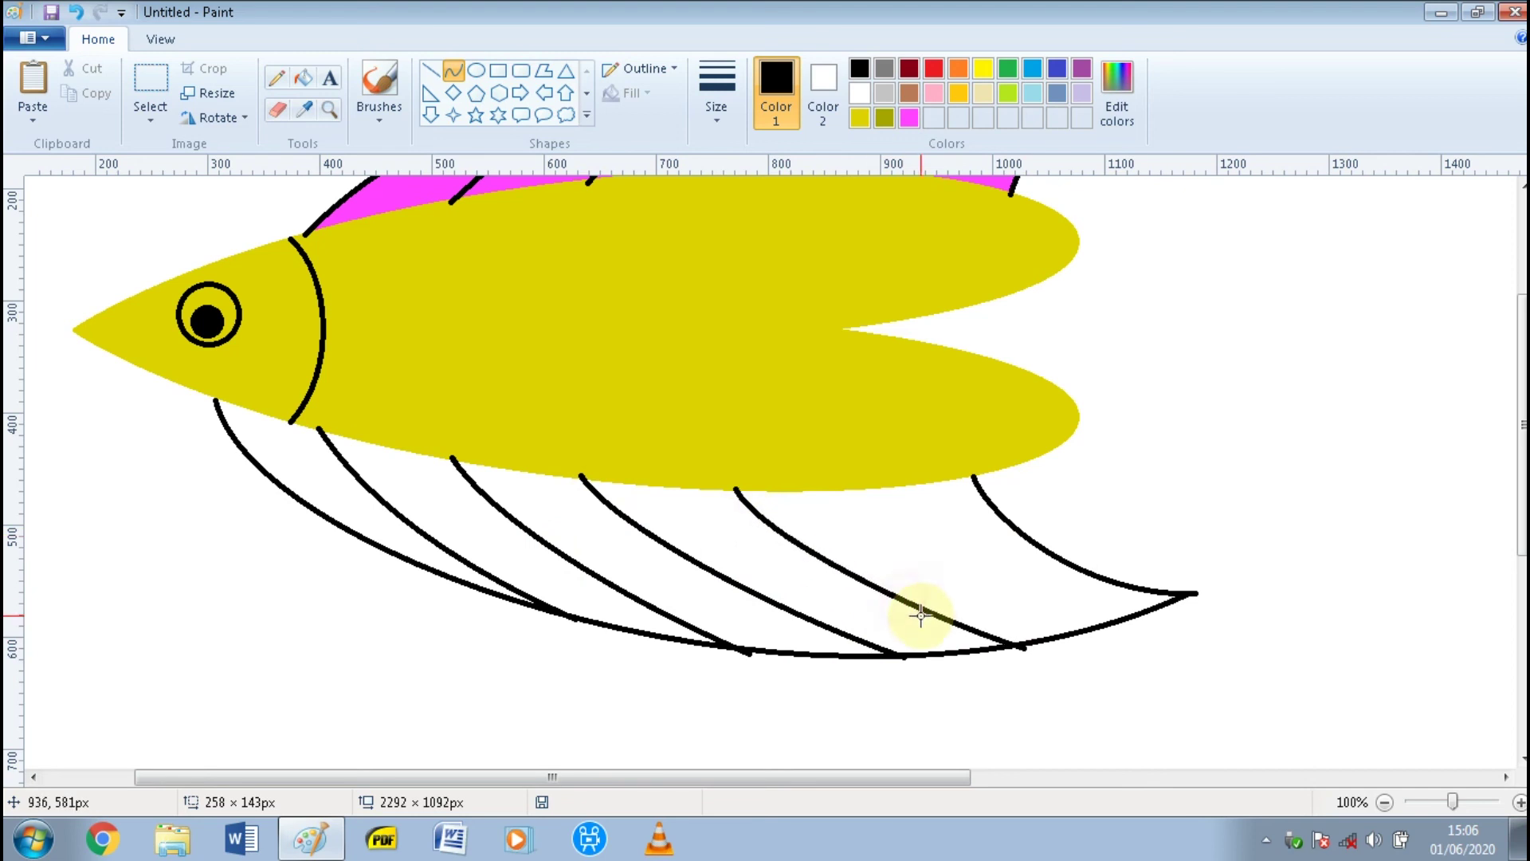
{"action": "left_click", "coordinate": [1187, 398]}
{"action": "left_click_drag", "start_coordinate": [865, 490], "coordinate": [1031, 606]}
{"action": "left_click", "coordinate": [1159, 453]}
- Set Color 1 to a custom crimson with hue 232, saturation 200 and luminosity 104
{"action": "scroll", "coordinate": [1162, 451], "scroll_direction": "up", "scroll_amount": 3}
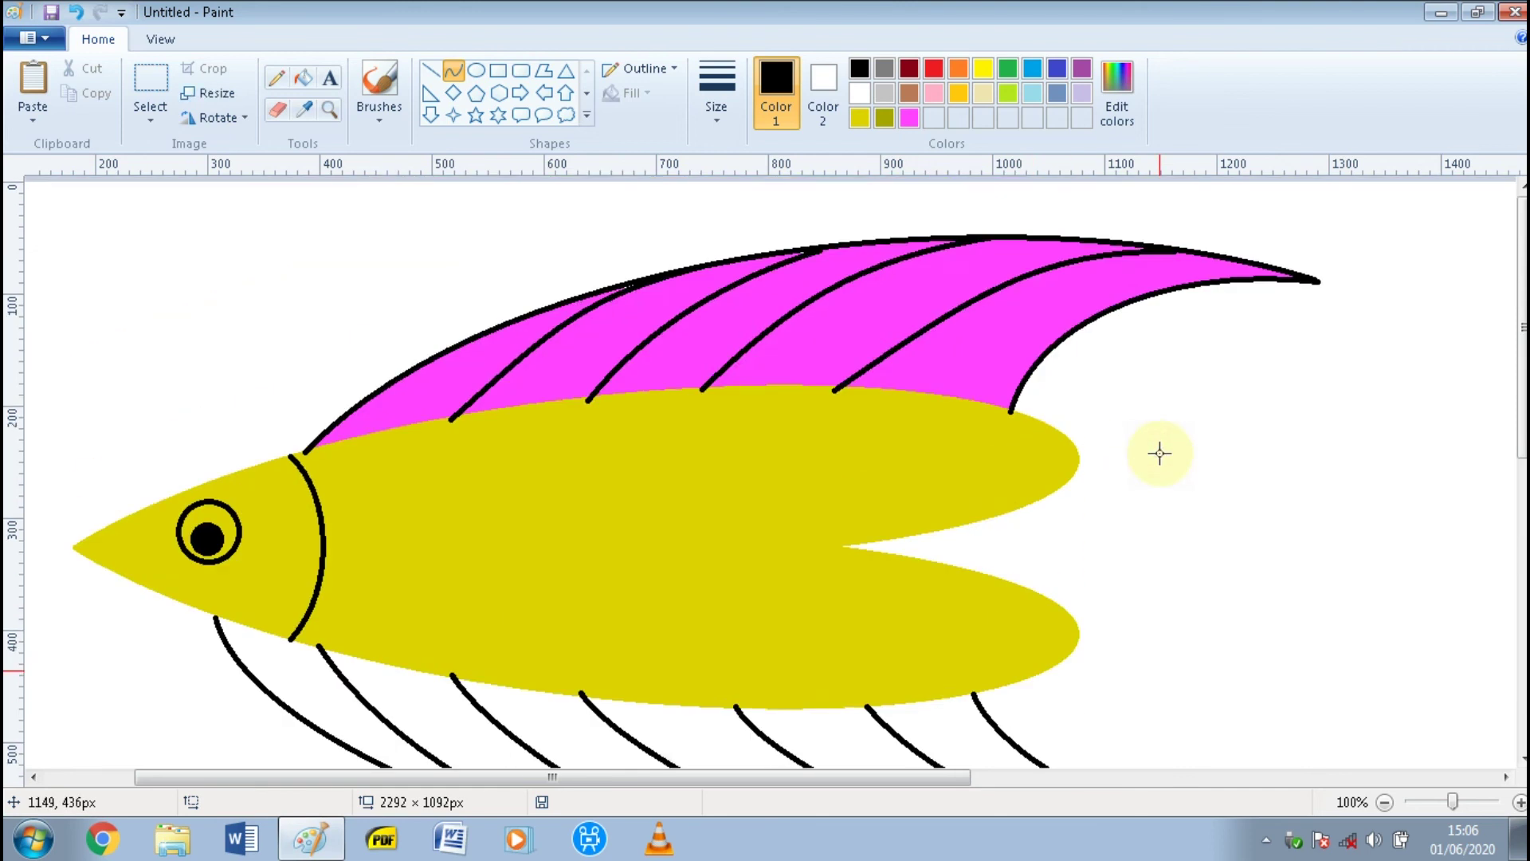
{"action": "scroll", "coordinate": [1160, 453], "scroll_direction": "down", "scroll_amount": 4}
{"action": "scroll", "coordinate": [1161, 451], "scroll_direction": "up", "scroll_amount": 5}
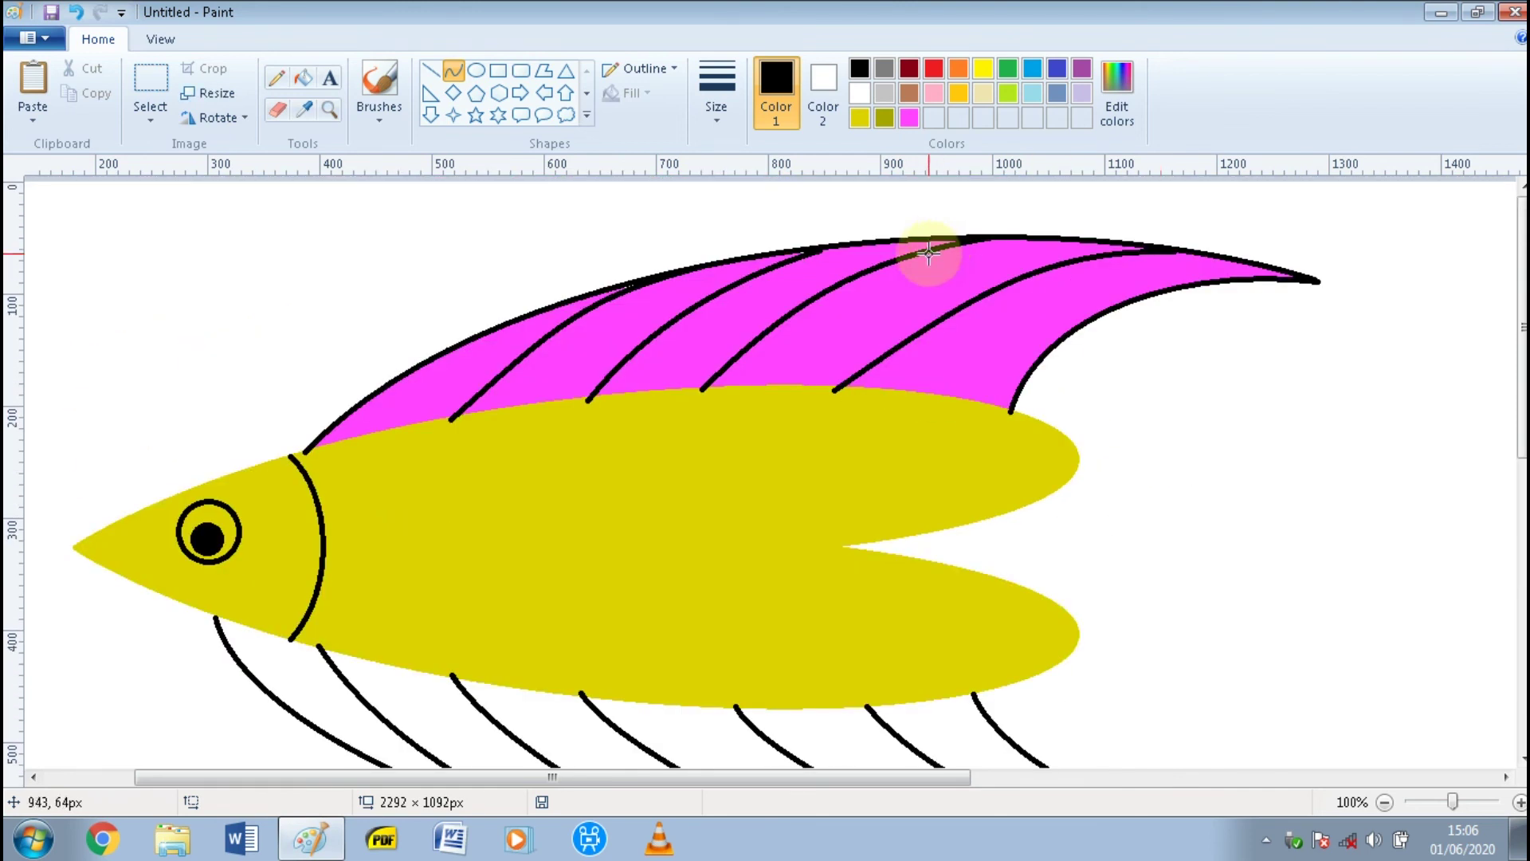
{"action": "left_click", "coordinate": [1111, 100]}
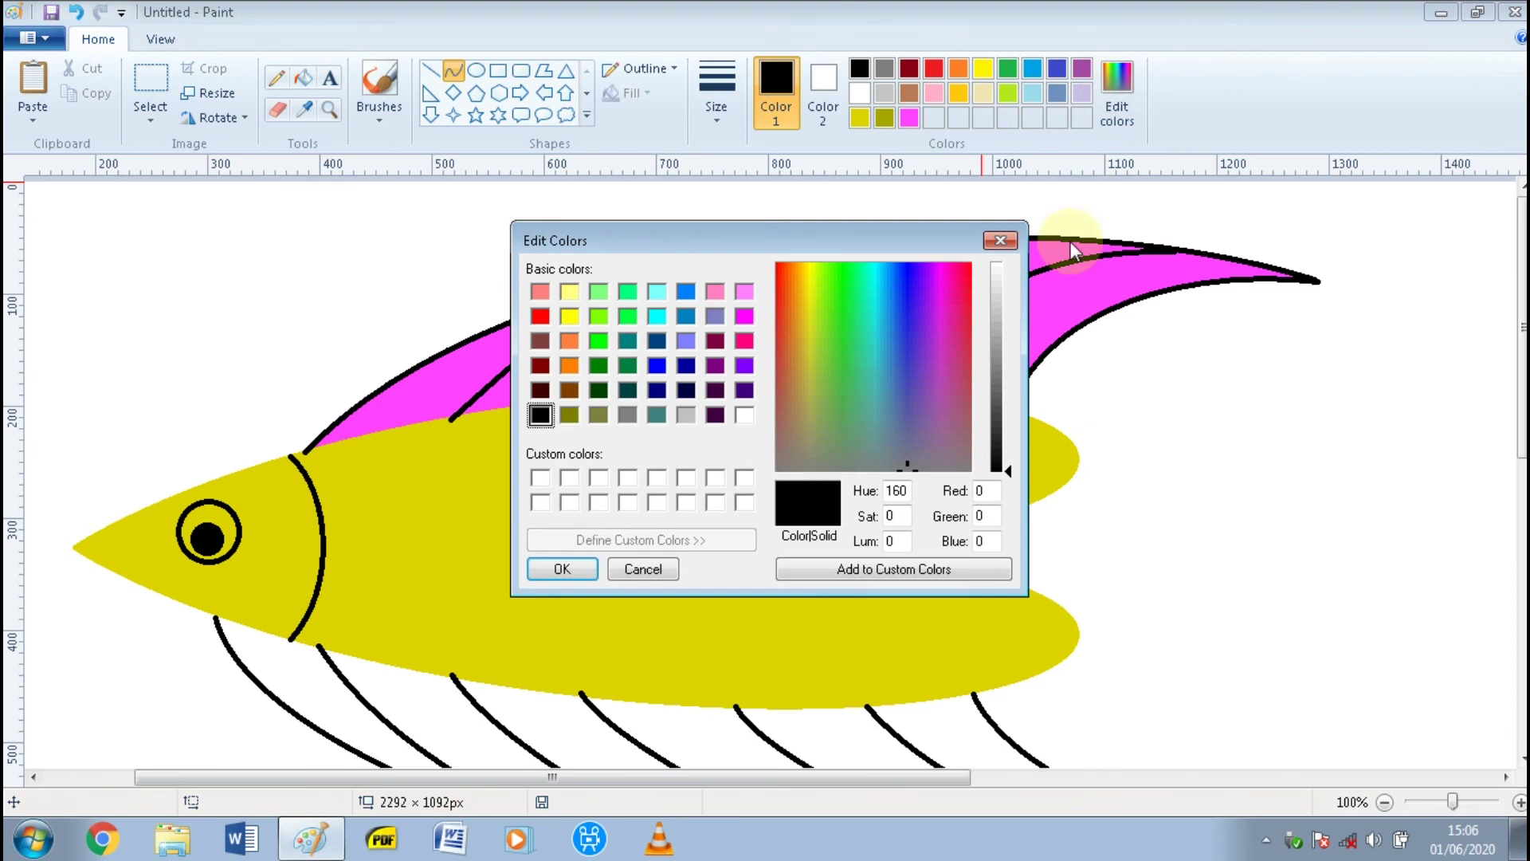
{"action": "left_click", "coordinate": [964, 296]}
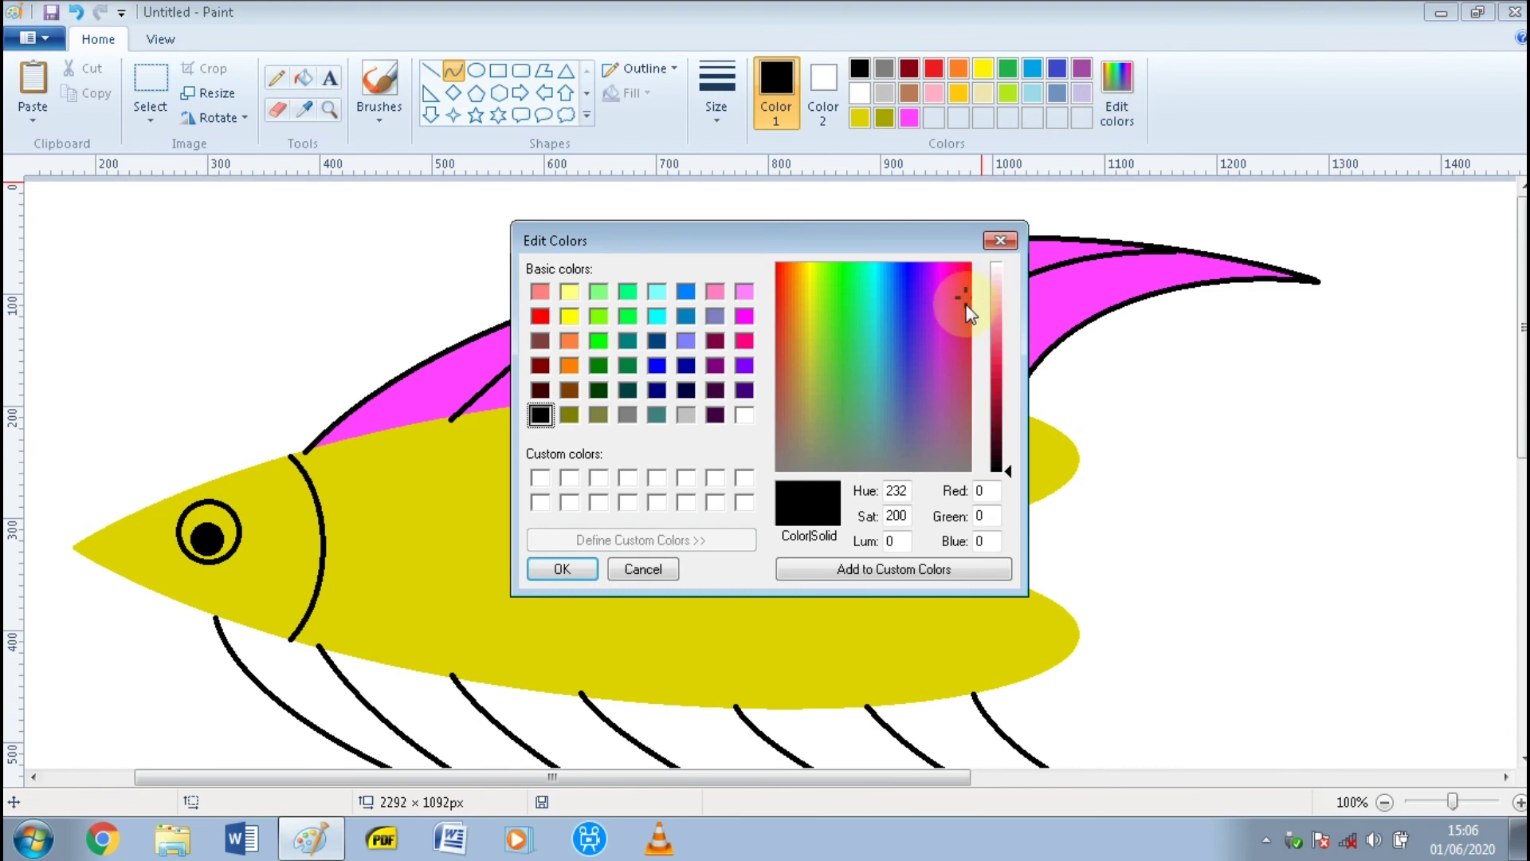
{"action": "left_click_drag", "start_coordinate": [998, 467], "coordinate": [998, 382]}
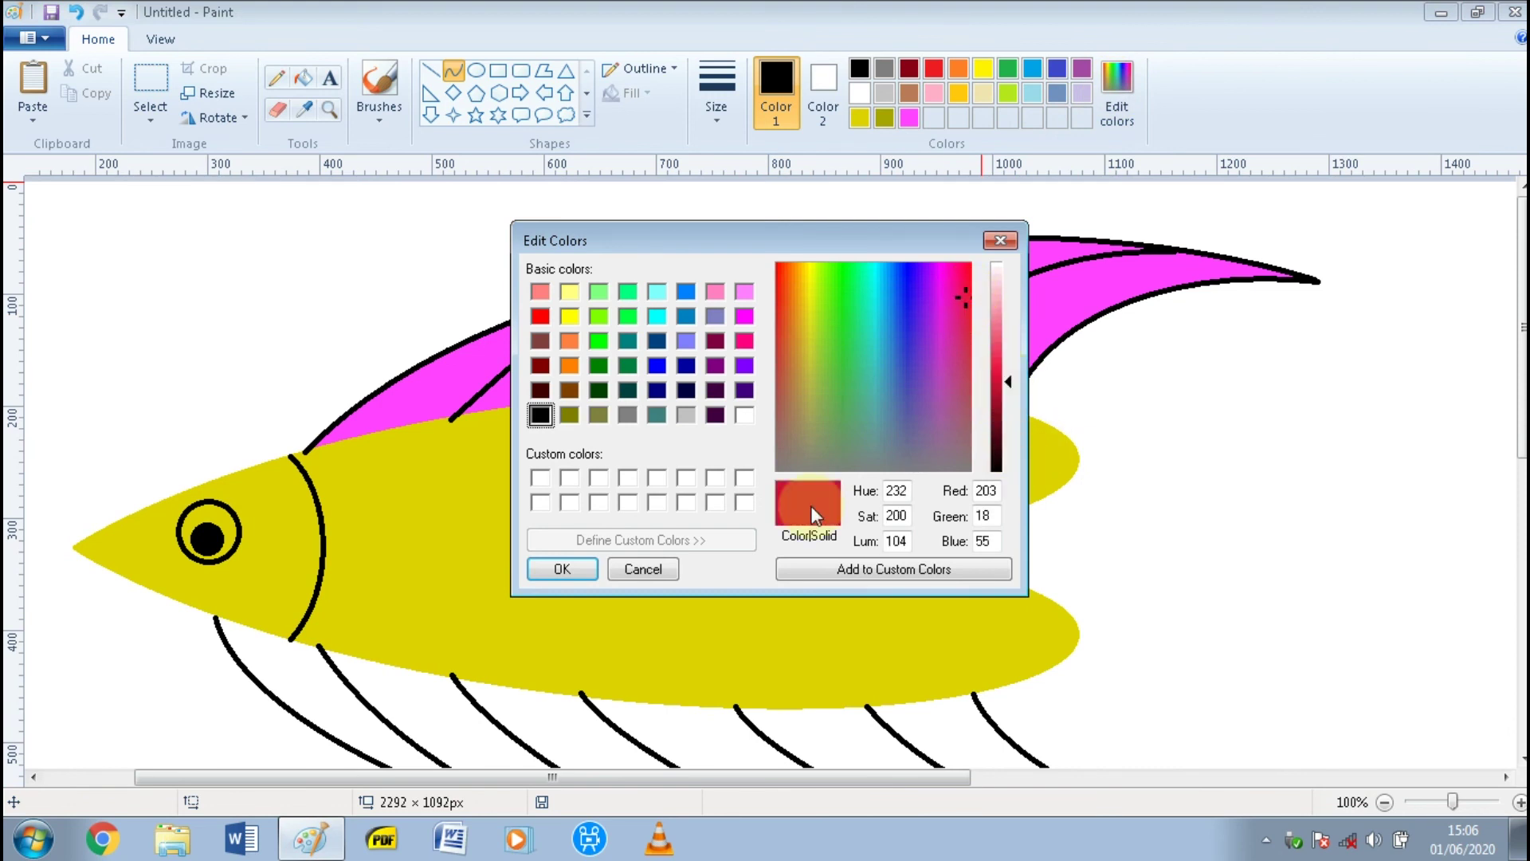
{"action": "left_click", "coordinate": [558, 569]}
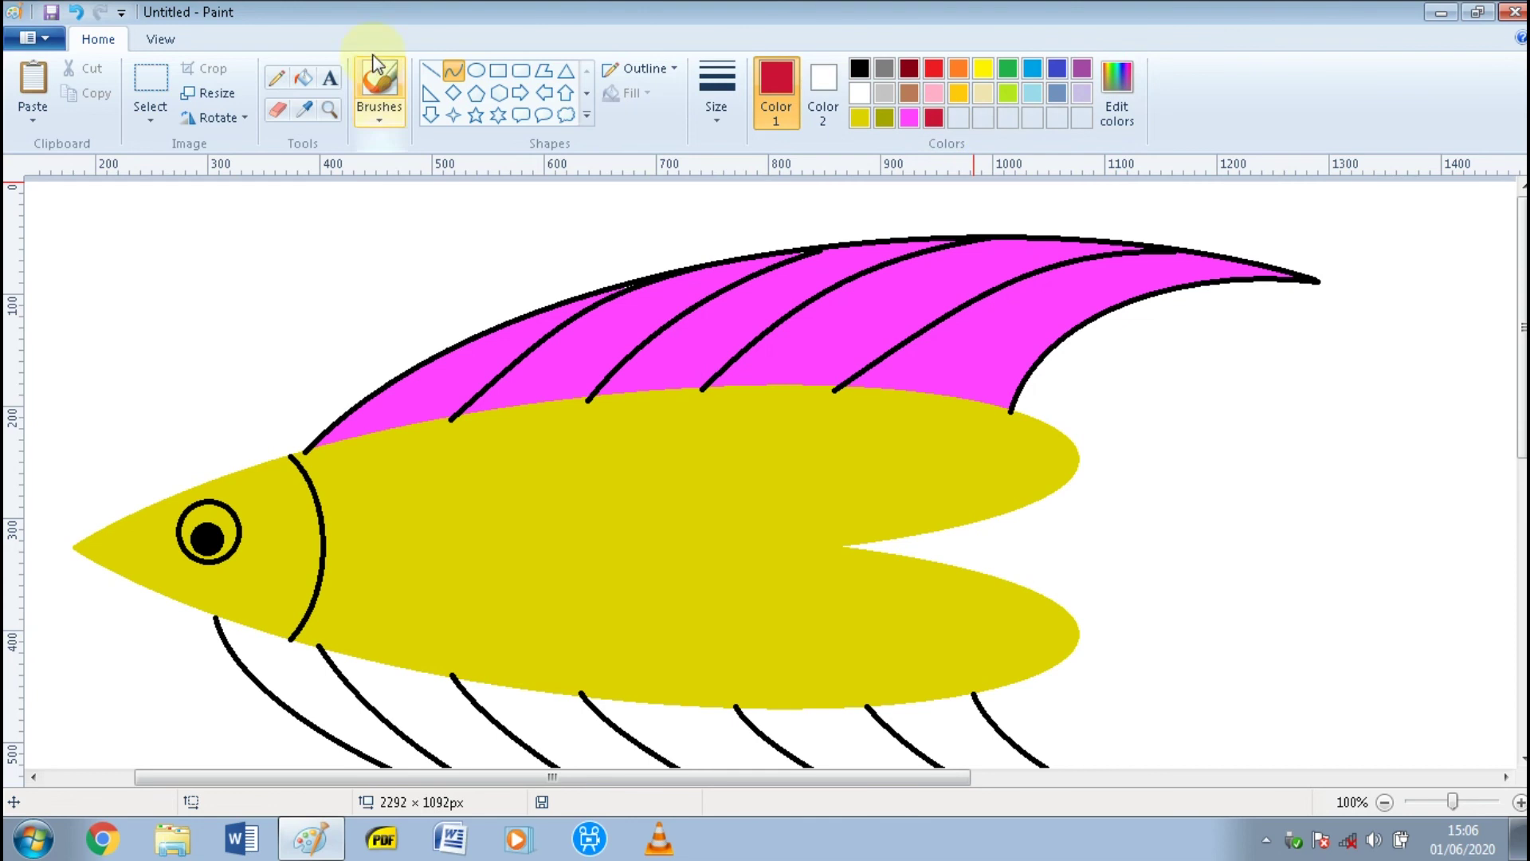
- Fill all six segments of the lower fin with the custom crimson
{"action": "left_click", "coordinate": [303, 77]}
{"action": "scroll", "coordinate": [420, 546], "scroll_direction": "down", "scroll_amount": 3}
{"action": "left_click", "coordinate": [347, 549]}
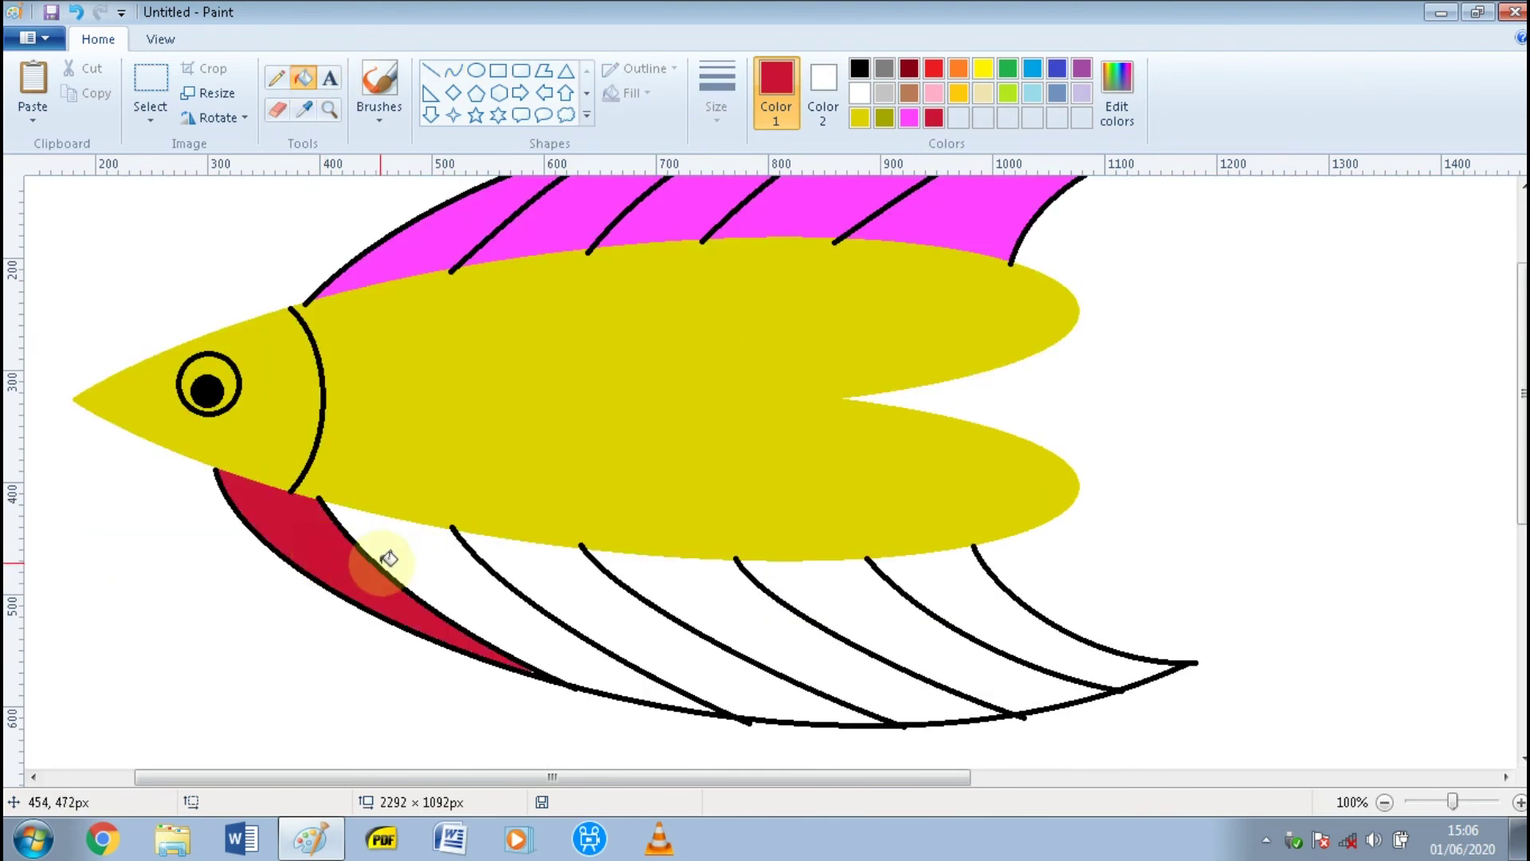
{"action": "left_click", "coordinate": [430, 562]}
{"action": "left_click", "coordinate": [574, 586]}
{"action": "left_click", "coordinate": [710, 608]}
{"action": "left_click", "coordinate": [863, 608]}
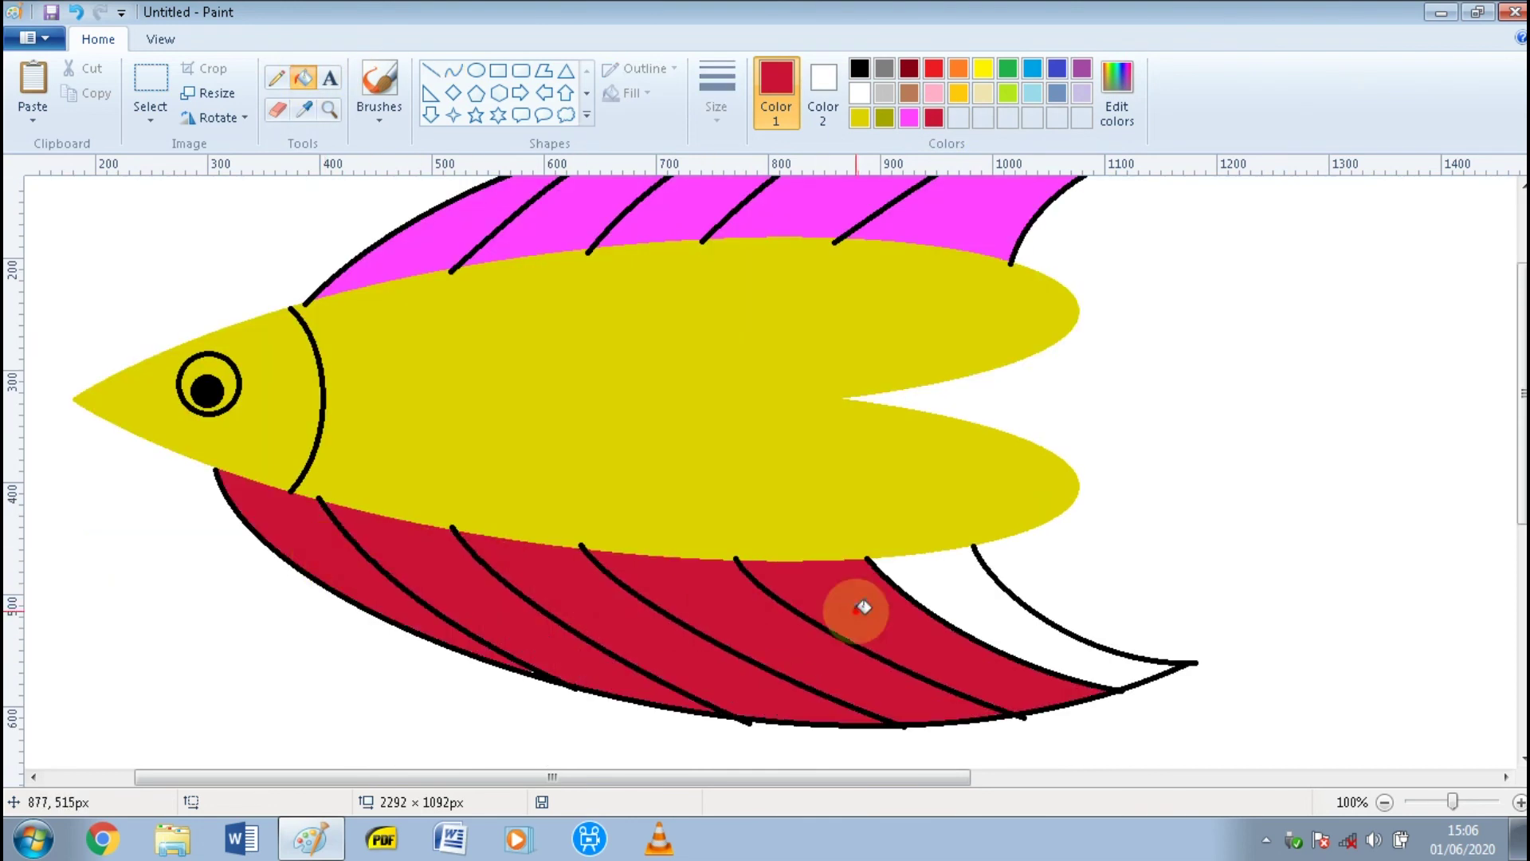
{"action": "left_click", "coordinate": [1001, 601]}
{"action": "scroll", "coordinate": [930, 539], "scroll_direction": "up", "scroll_amount": 3}
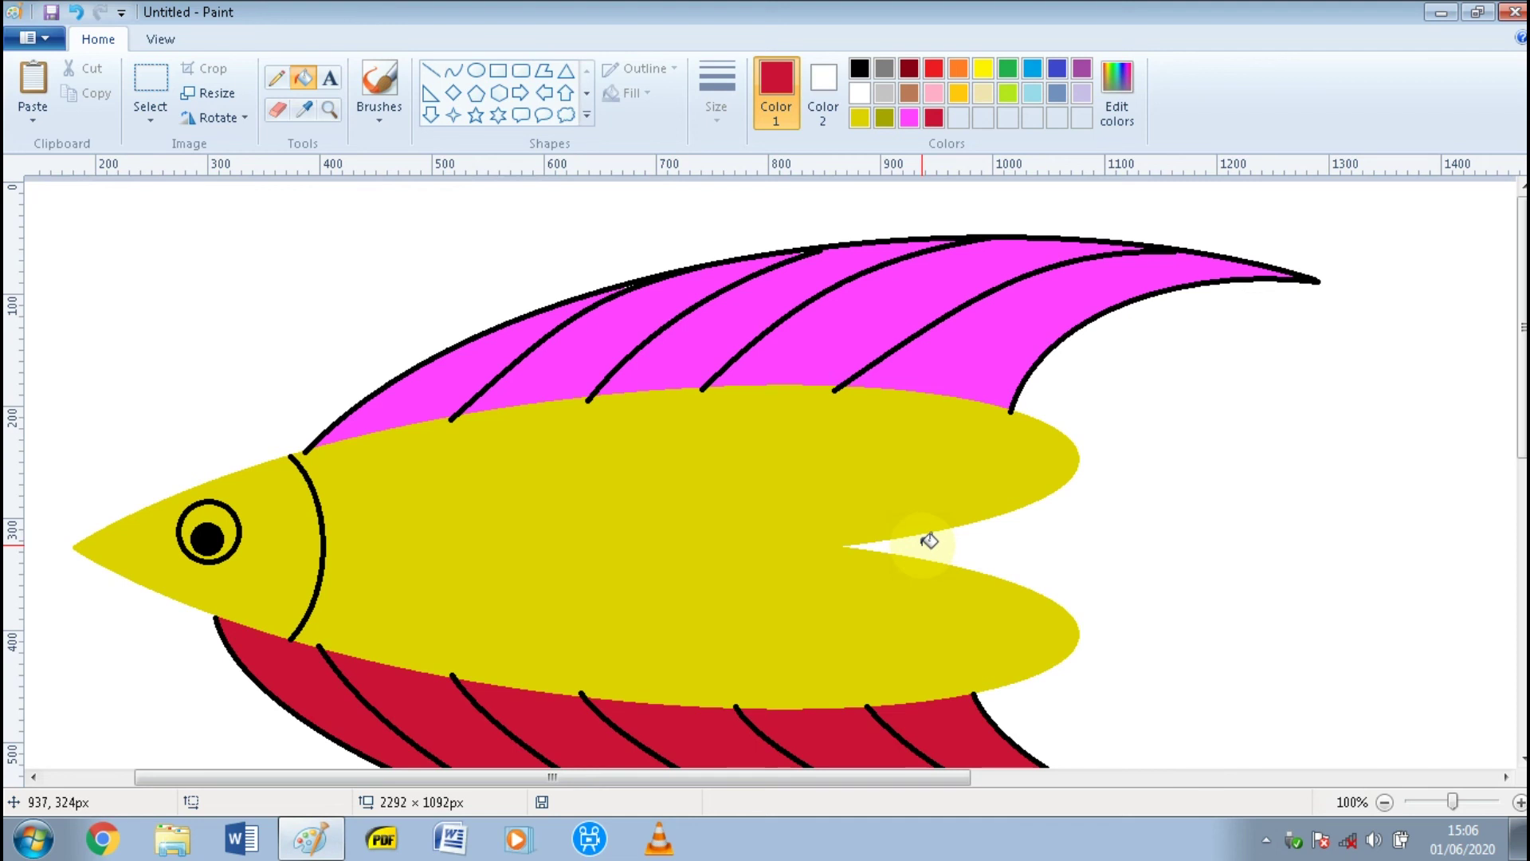
{"action": "scroll", "coordinate": [929, 540], "scroll_direction": "down", "scroll_amount": 3}
{"action": "scroll", "coordinate": [930, 540], "scroll_direction": "up", "scroll_amount": 3}
{"action": "scroll", "coordinate": [929, 541], "scroll_direction": "down", "scroll_amount": 3}
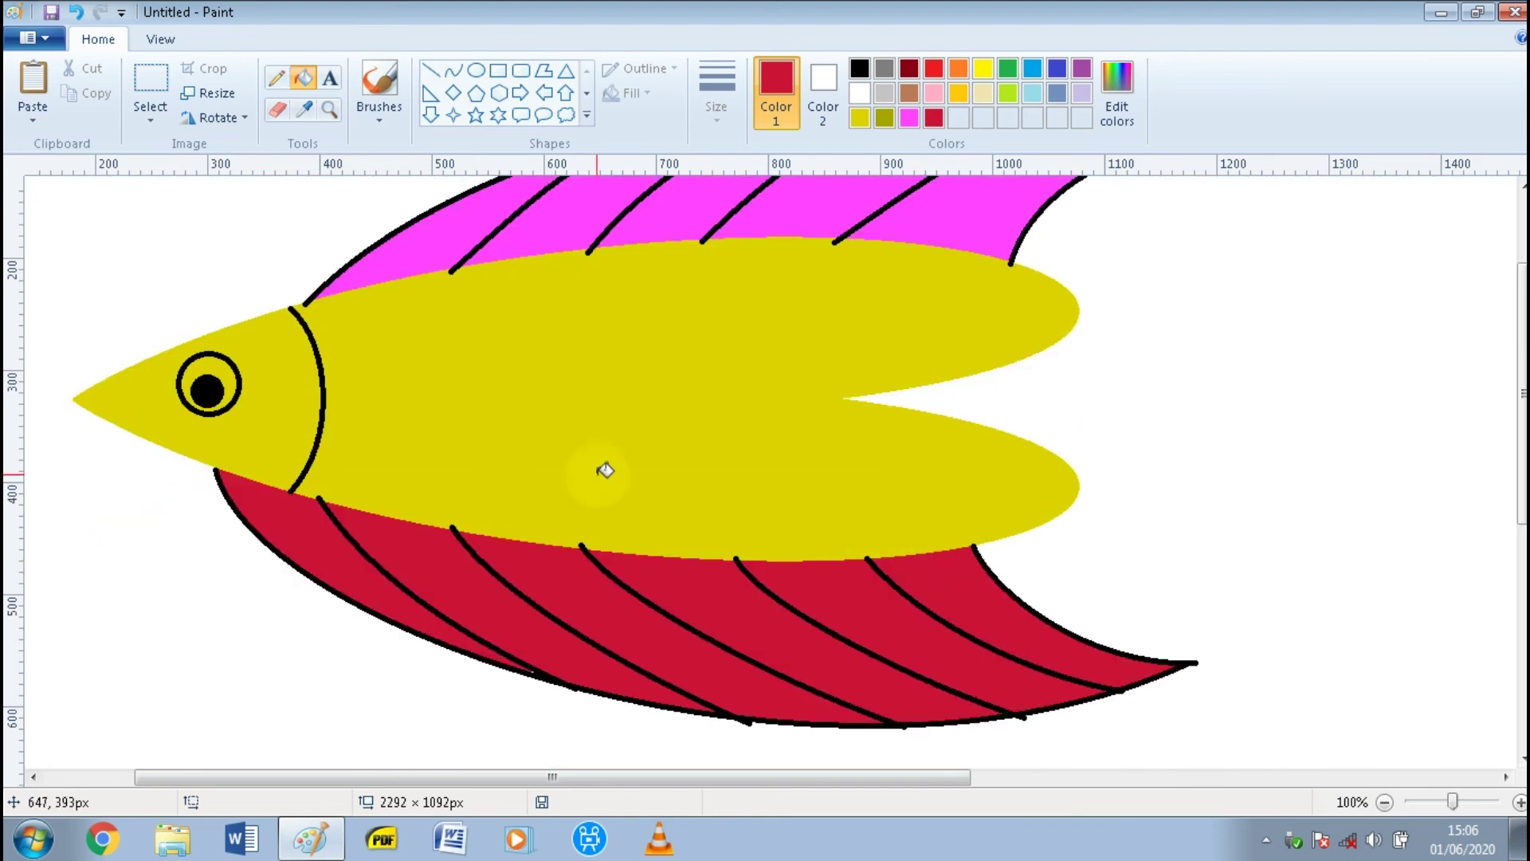
{"action": "scroll", "coordinate": [403, 557], "scroll_direction": "up", "scroll_amount": 3}
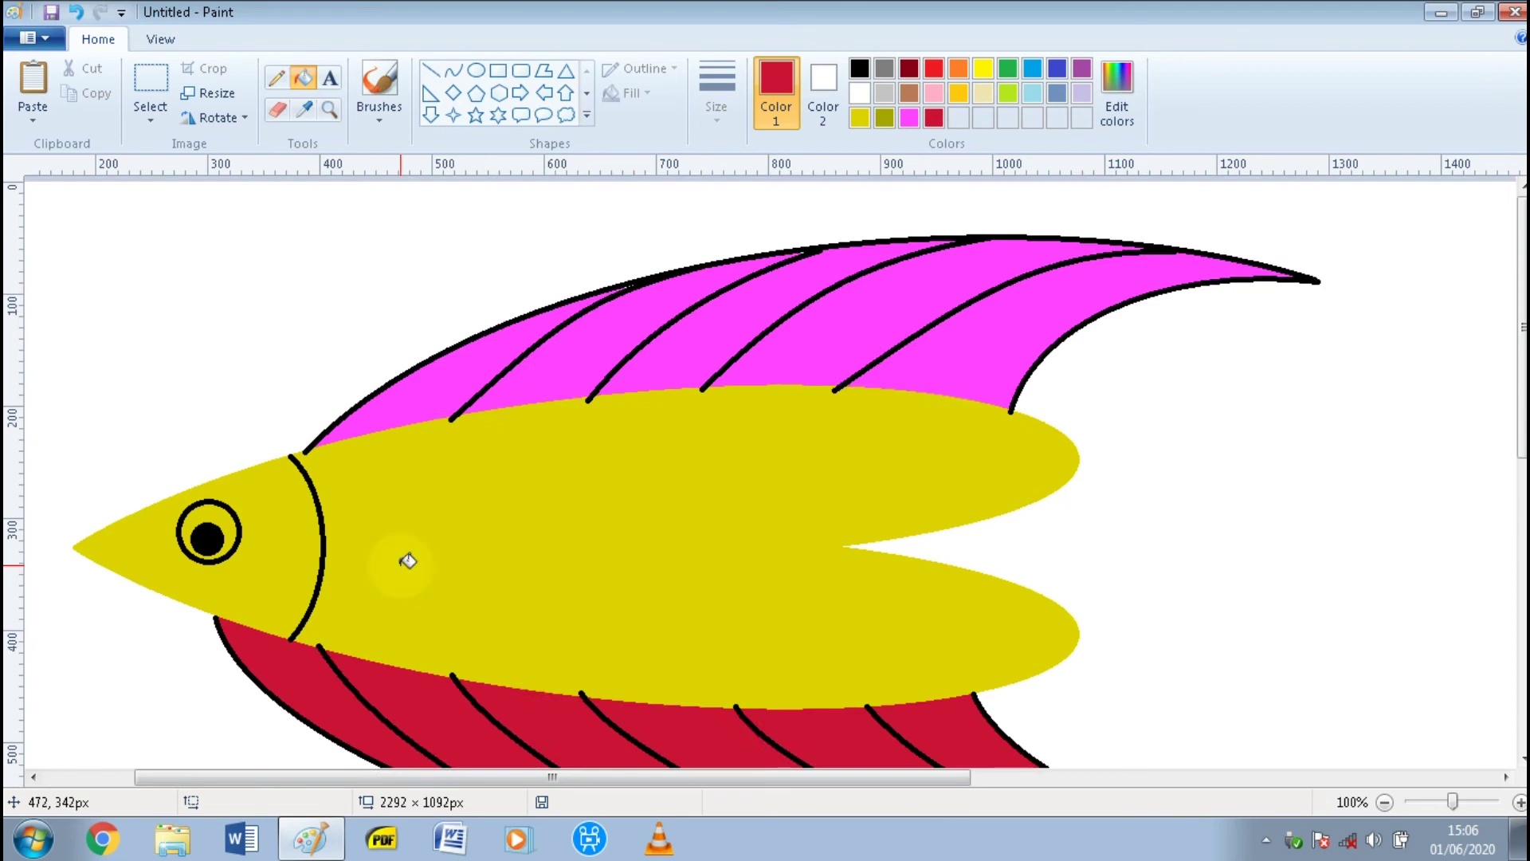
{"action": "scroll", "coordinate": [532, 382], "scroll_direction": "down", "scroll_amount": 3}
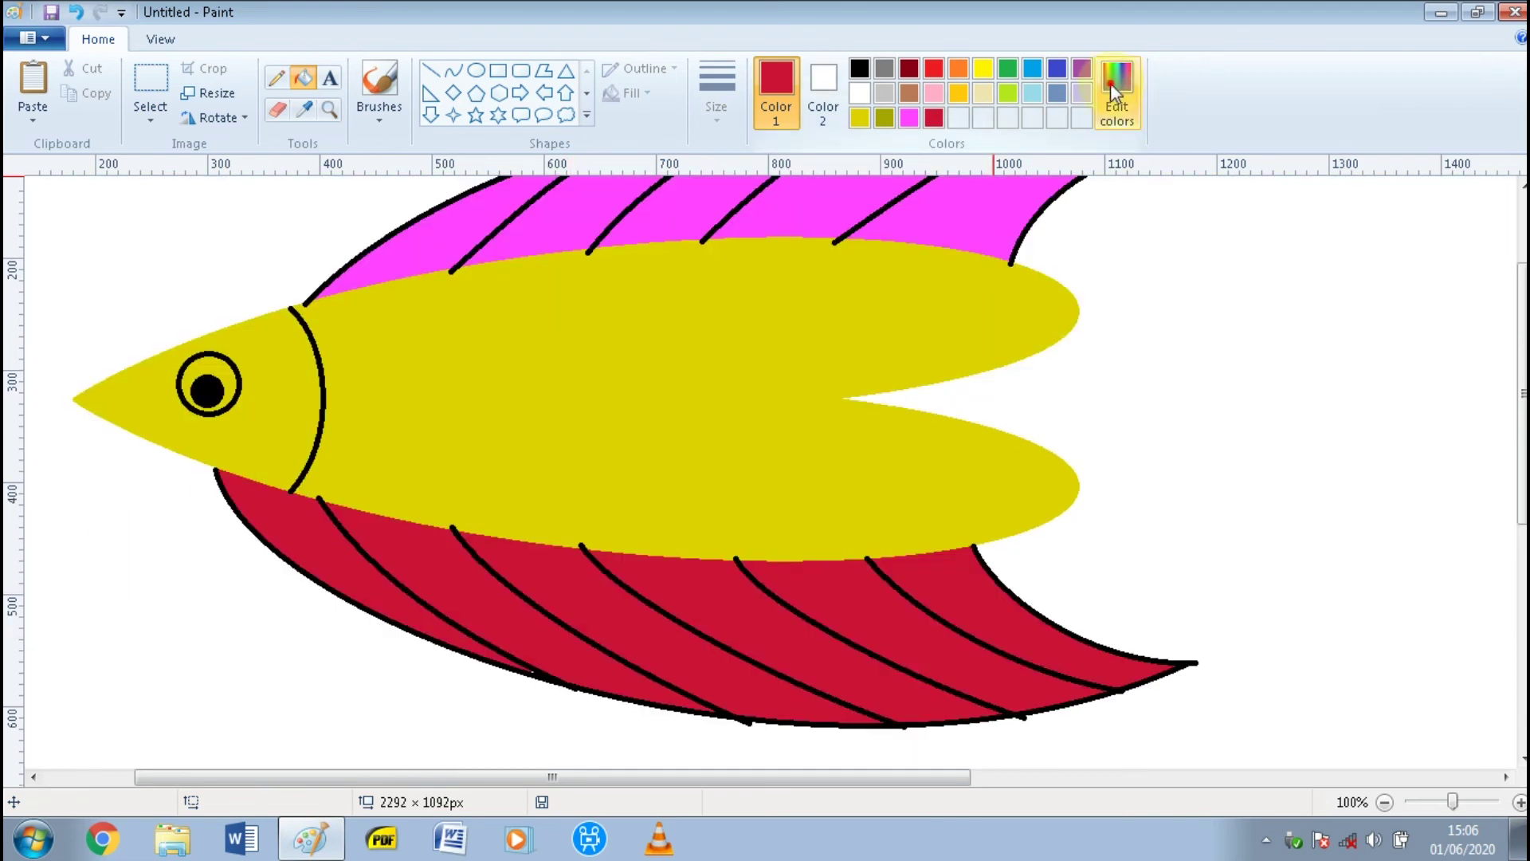
- Darken the crimson of Color 1 to a luminosity of 87
{"action": "left_click", "coordinate": [1114, 86]}
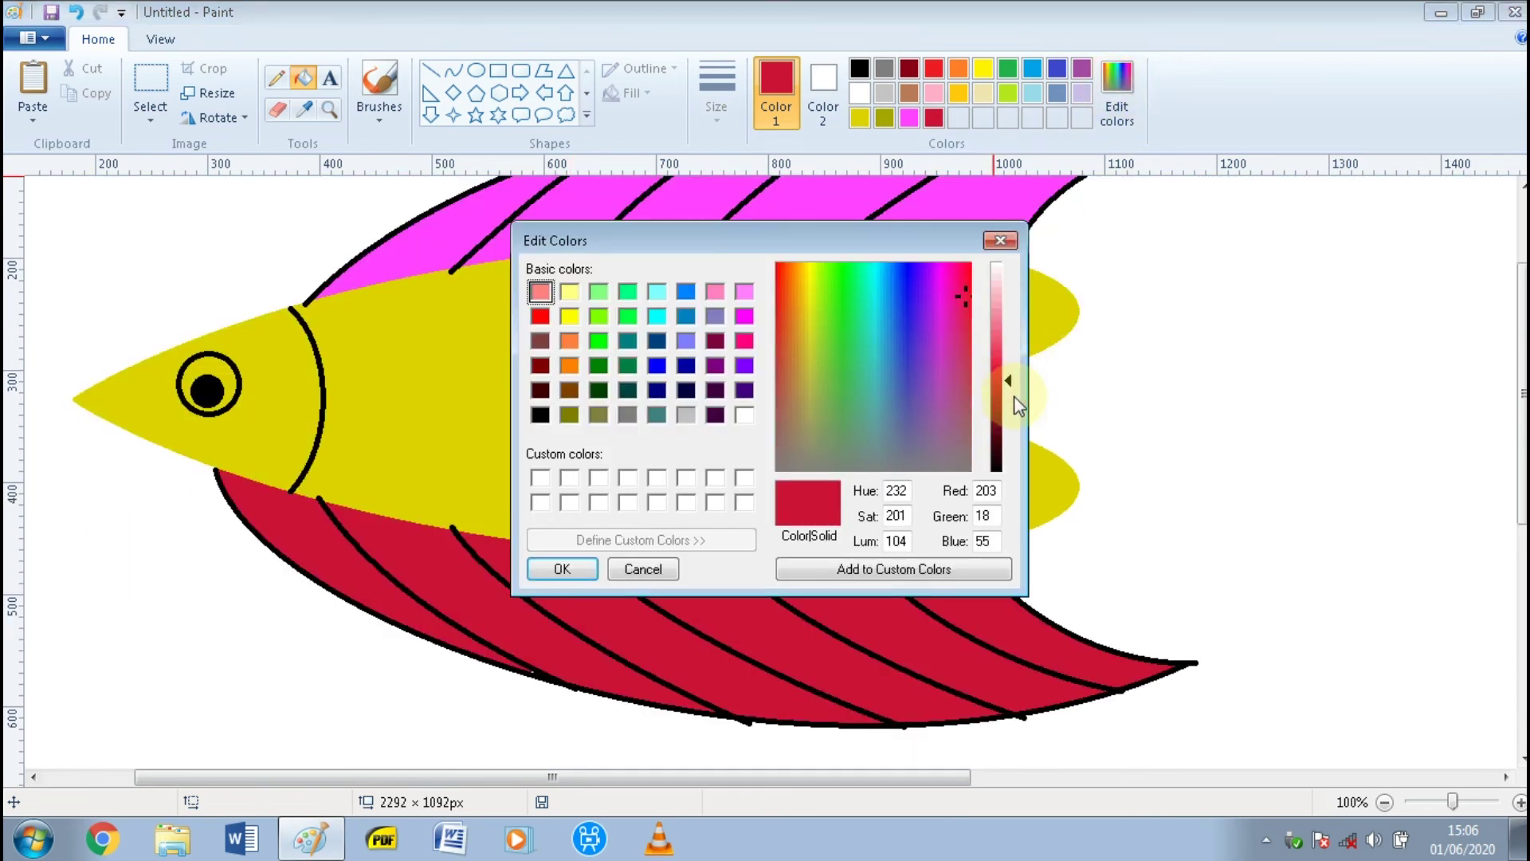
{"action": "left_click_drag", "start_coordinate": [1011, 384], "coordinate": [1011, 397]}
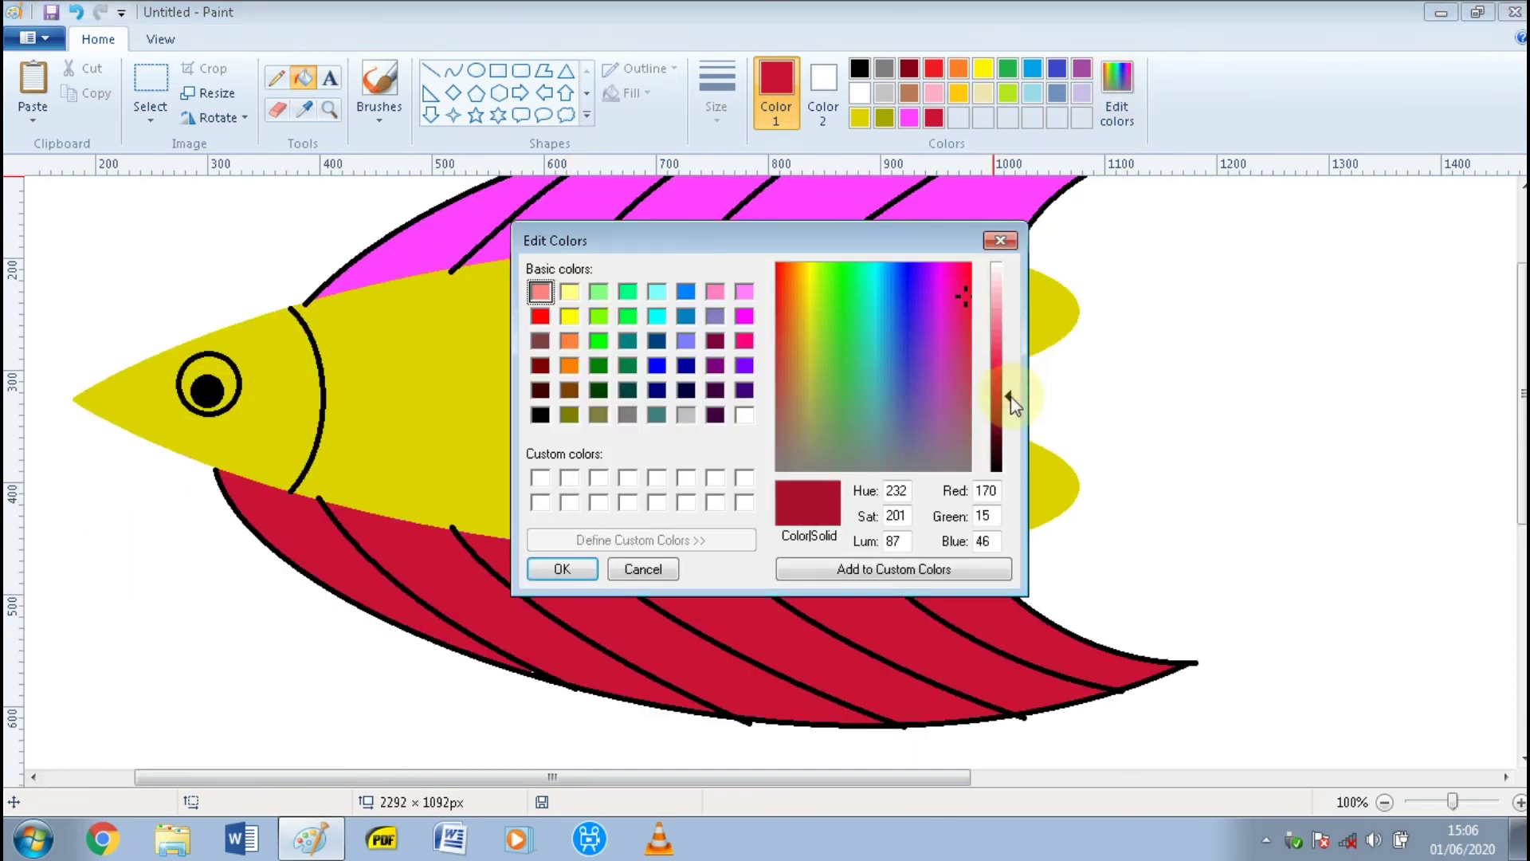
{"action": "left_click", "coordinate": [562, 569]}
- Fill the second, fourth and sixth segments of the lower fin, counted from the head, with the darker crimson
{"action": "left_click", "coordinate": [443, 572]}
{"action": "left_click", "coordinate": [745, 619]}
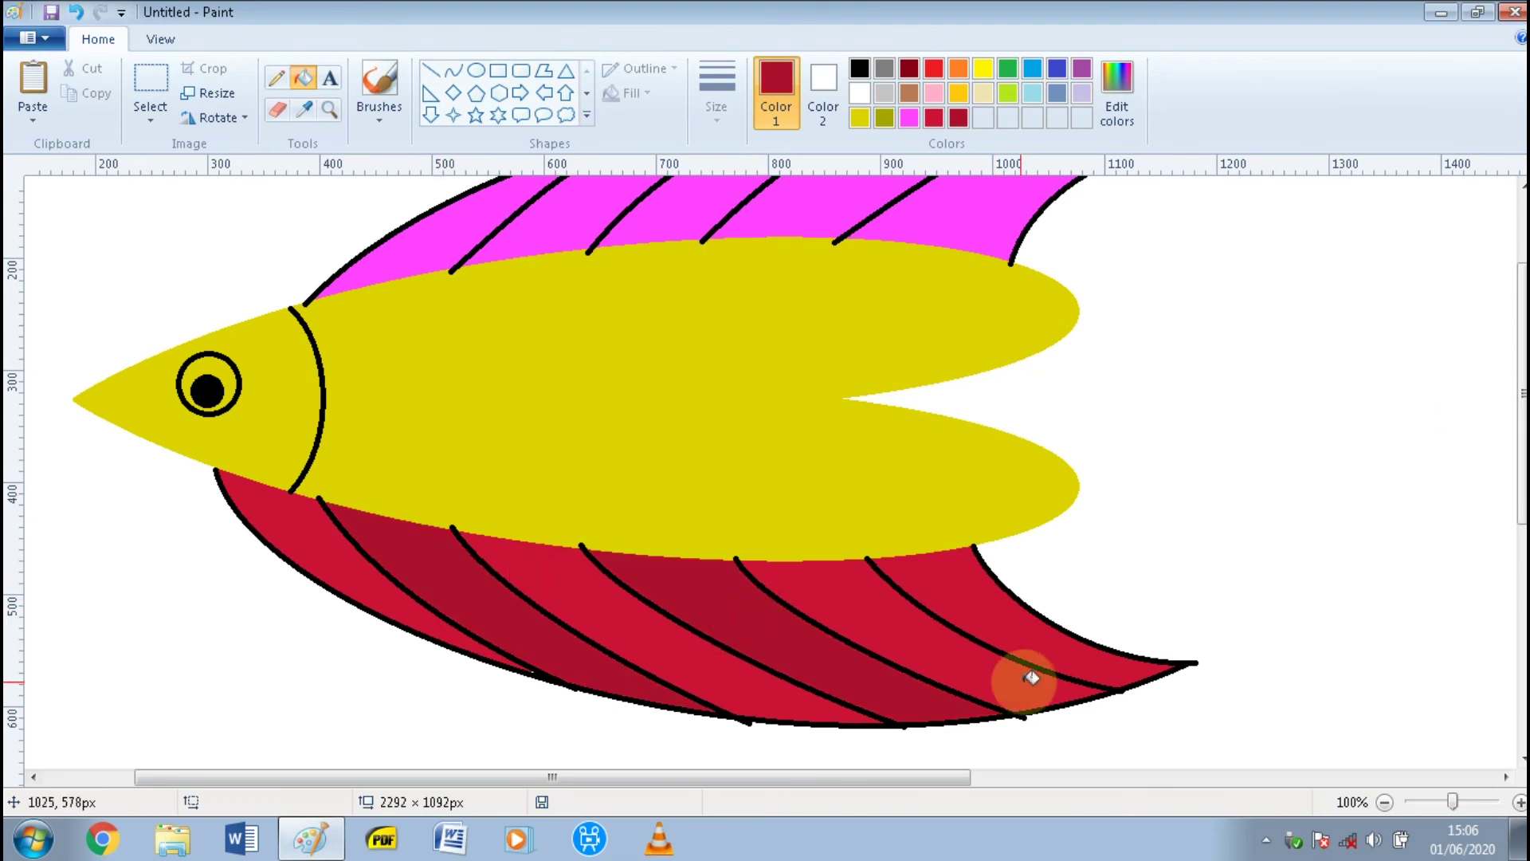
{"action": "left_click", "coordinate": [1042, 649]}
{"action": "scroll", "coordinate": [844, 527], "scroll_direction": "up", "scroll_amount": 3}
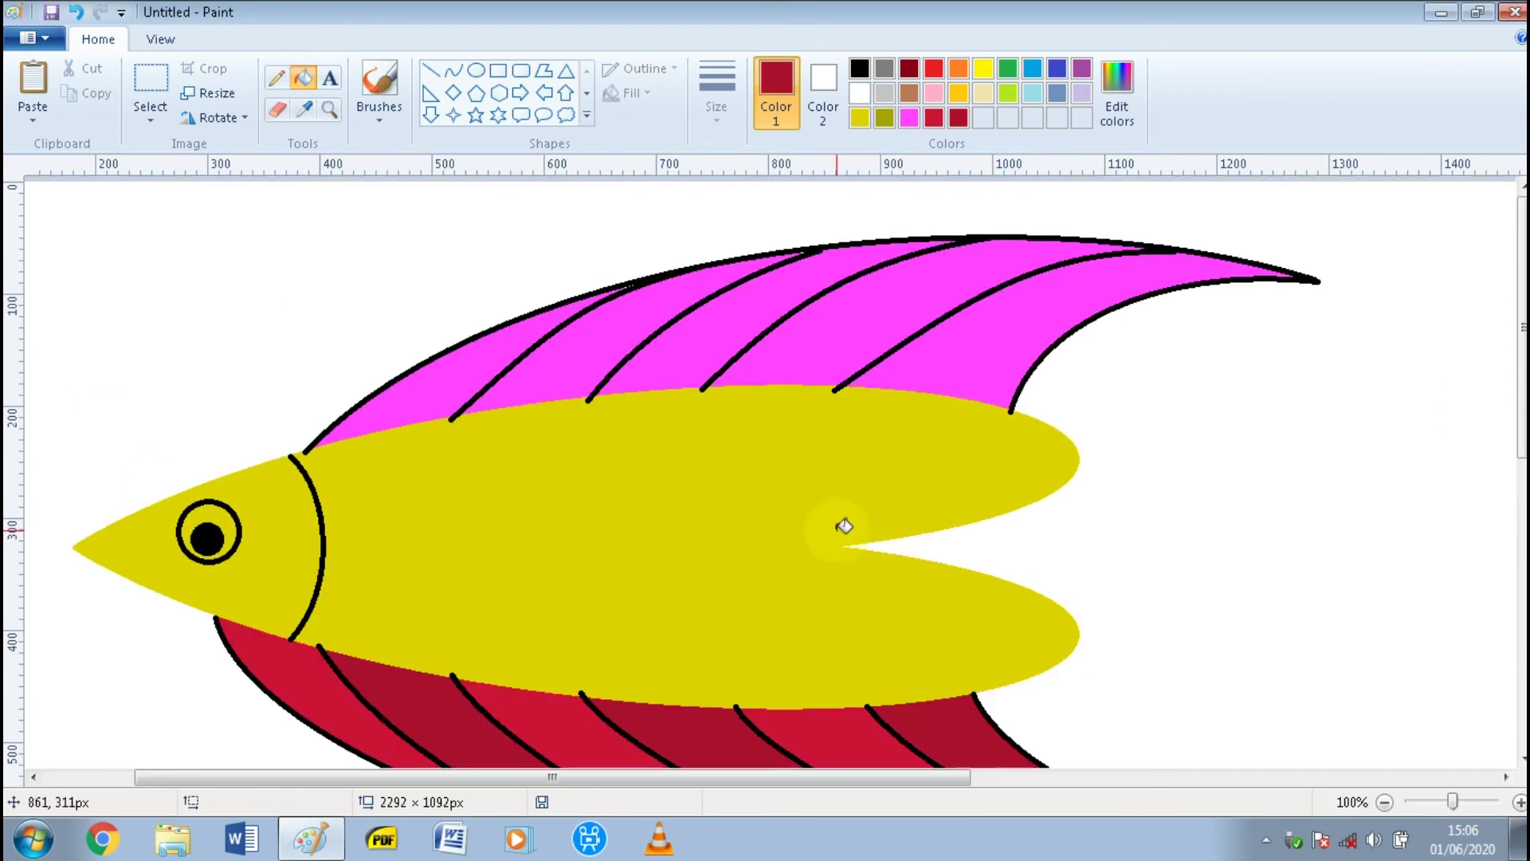
- Set Color 1 to a darker shade of the dorsal fin's magenta in the custom color editor
{"action": "scroll", "coordinate": [844, 526], "scroll_direction": "down", "scroll_amount": 6}
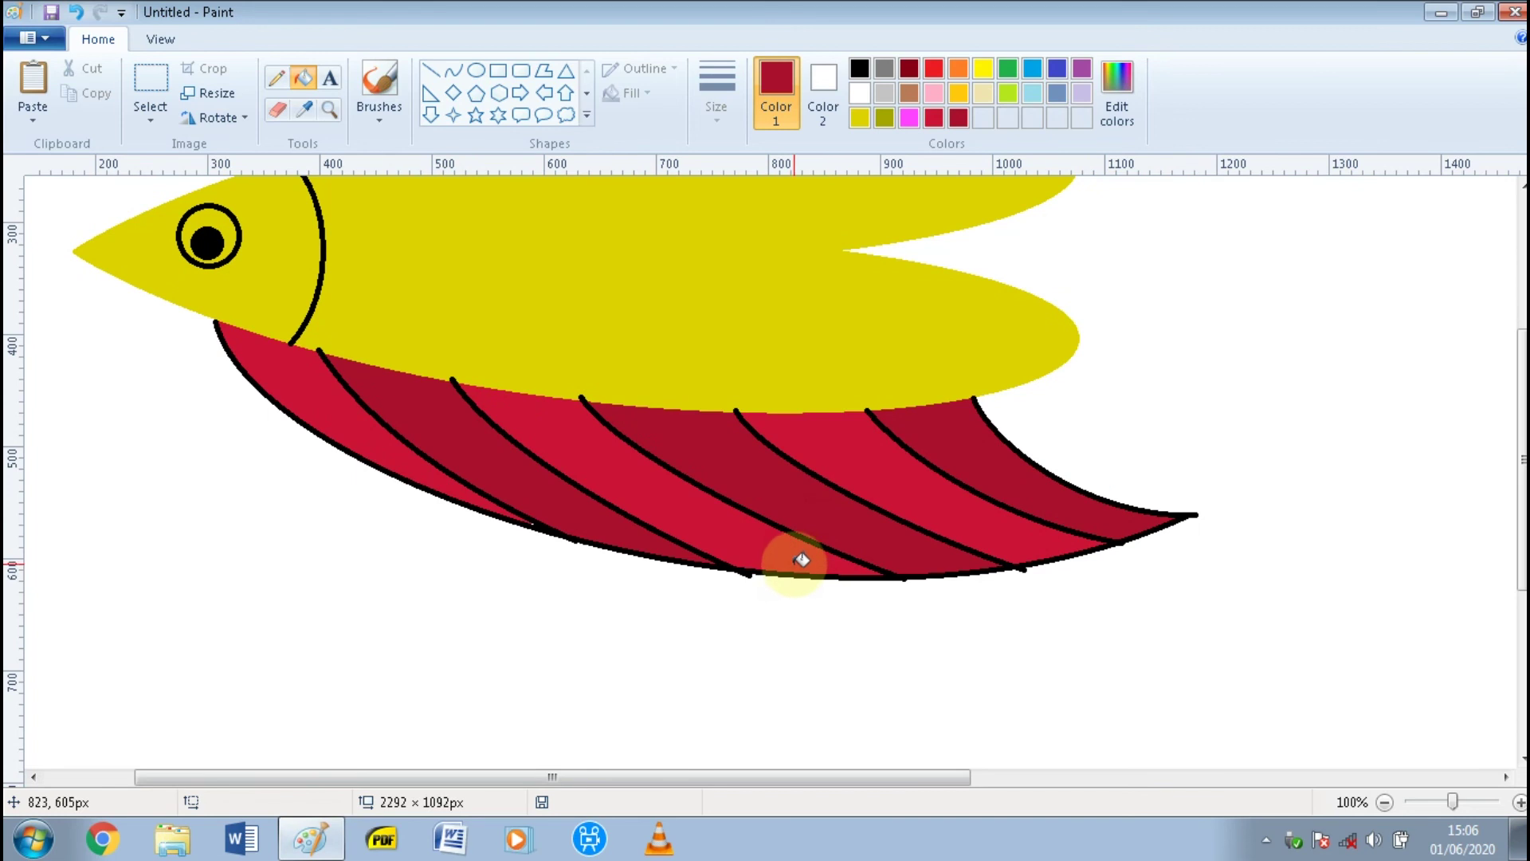
{"action": "scroll", "coordinate": [798, 561], "scroll_direction": "up", "scroll_amount": 6}
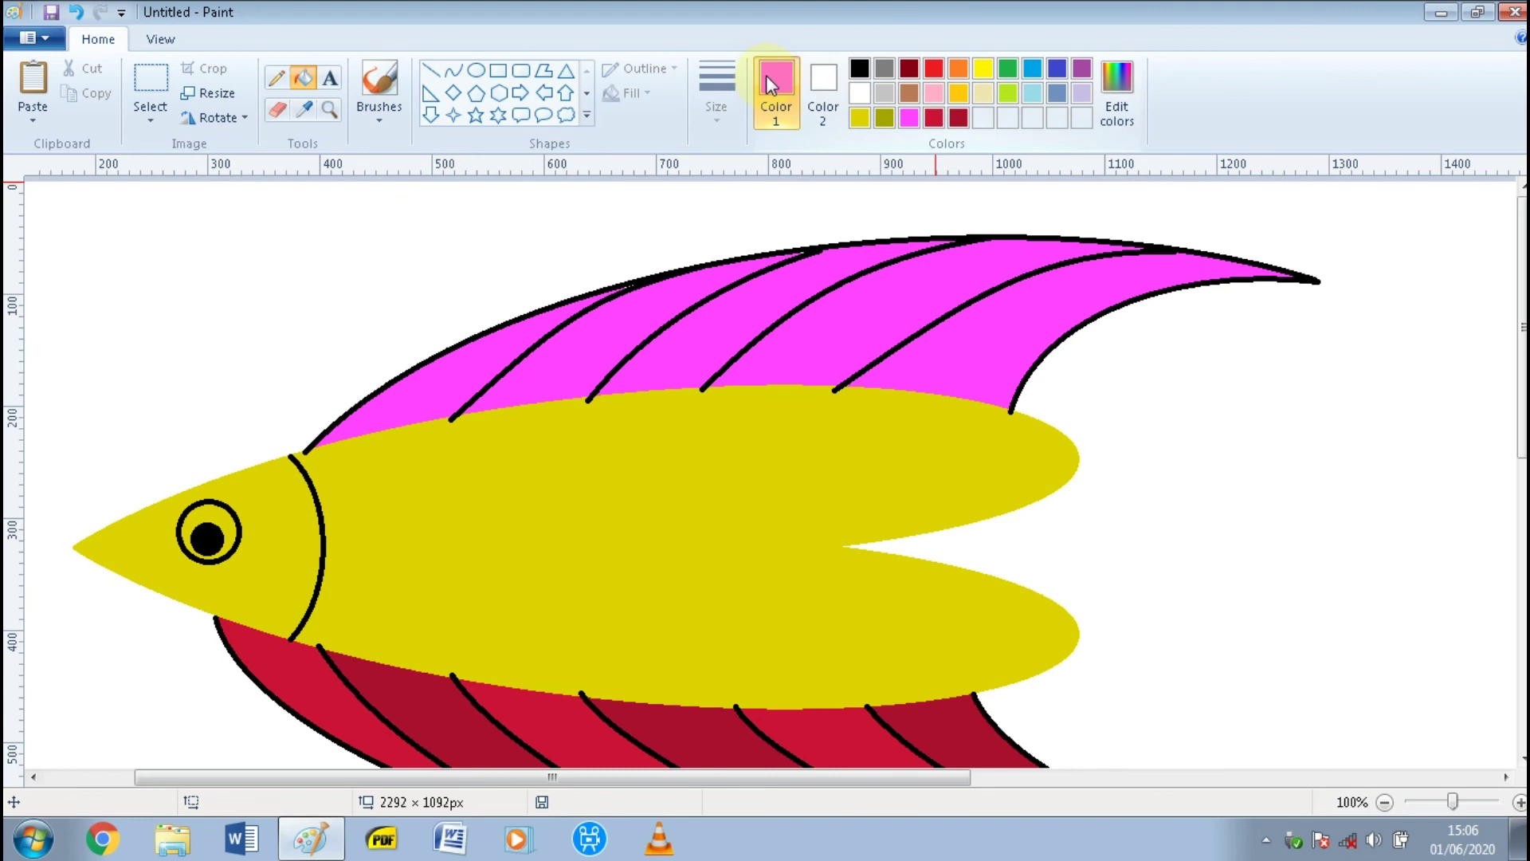
{"action": "left_click", "coordinate": [1133, 79]}
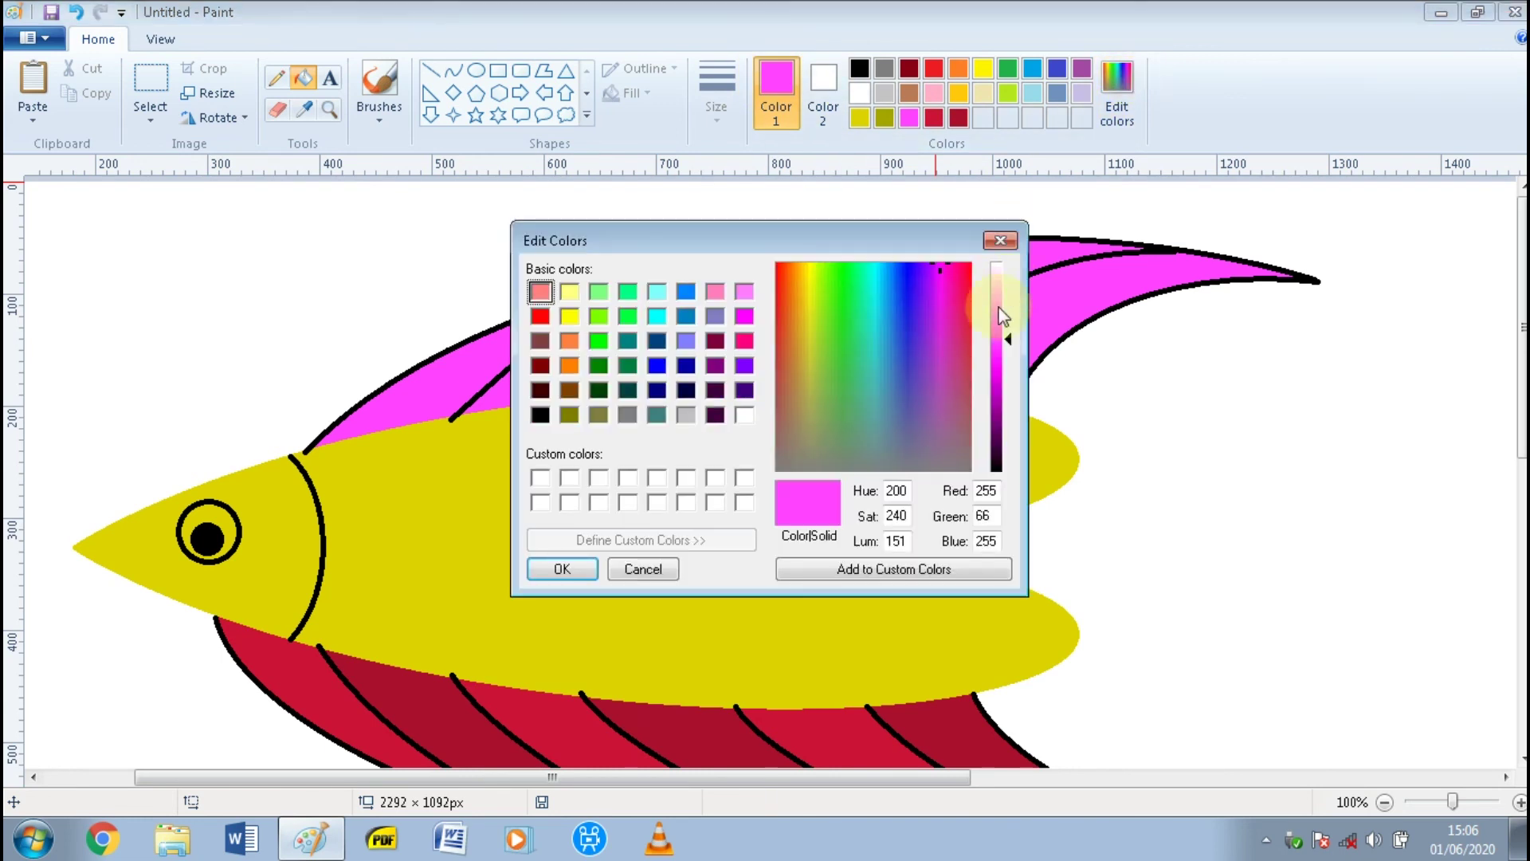
{"action": "left_click_drag", "start_coordinate": [1010, 345], "coordinate": [1011, 390]}
{"action": "left_click", "coordinate": [552, 576]}
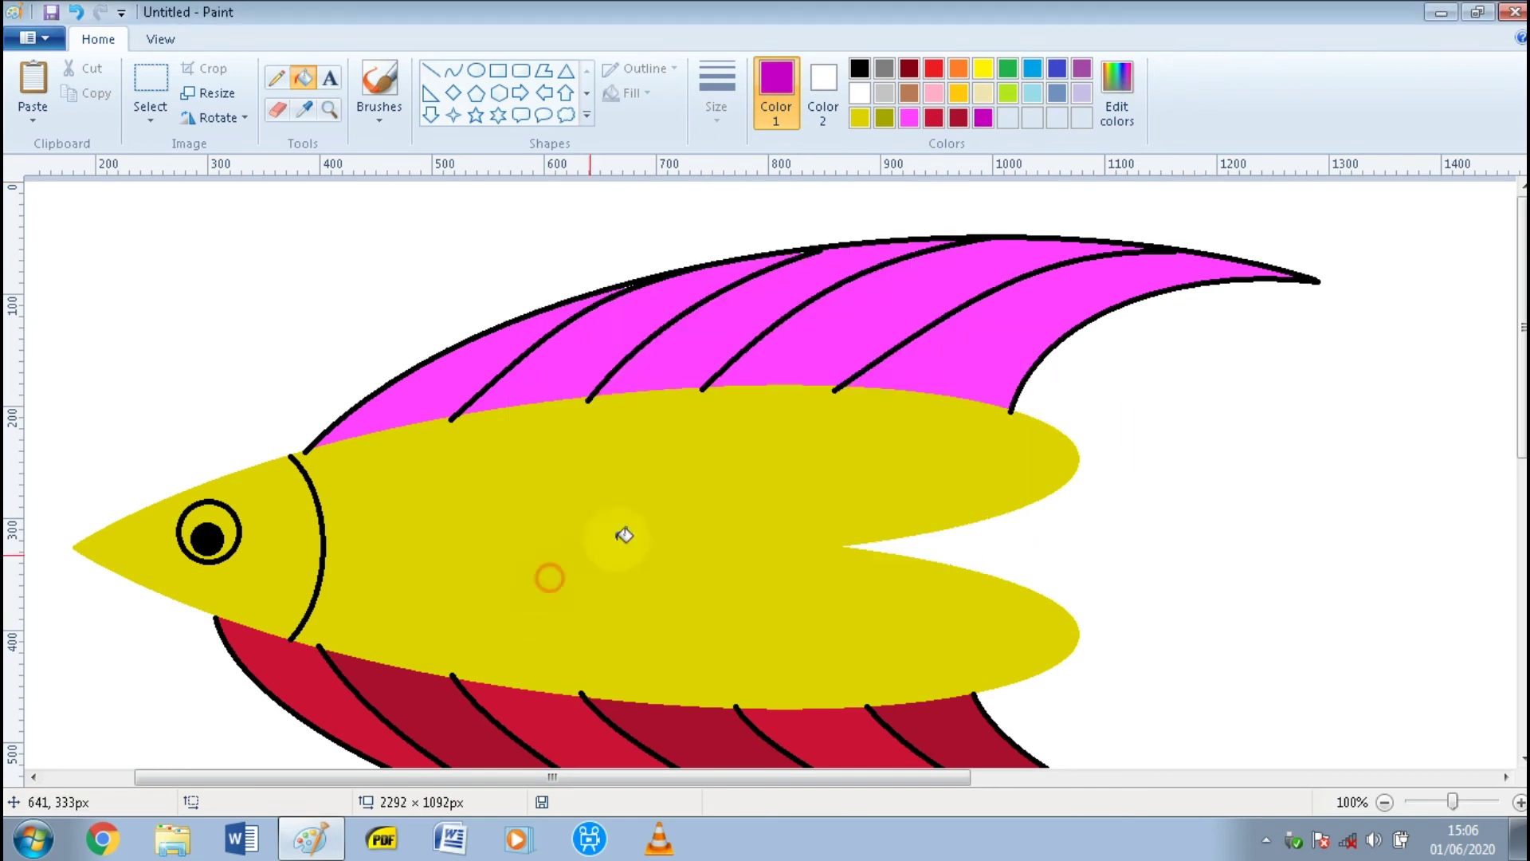
- Fill the second and fourth segments of the dorsal fin, counted from the head, with the darker magenta
{"action": "left_click", "coordinate": [508, 358]}
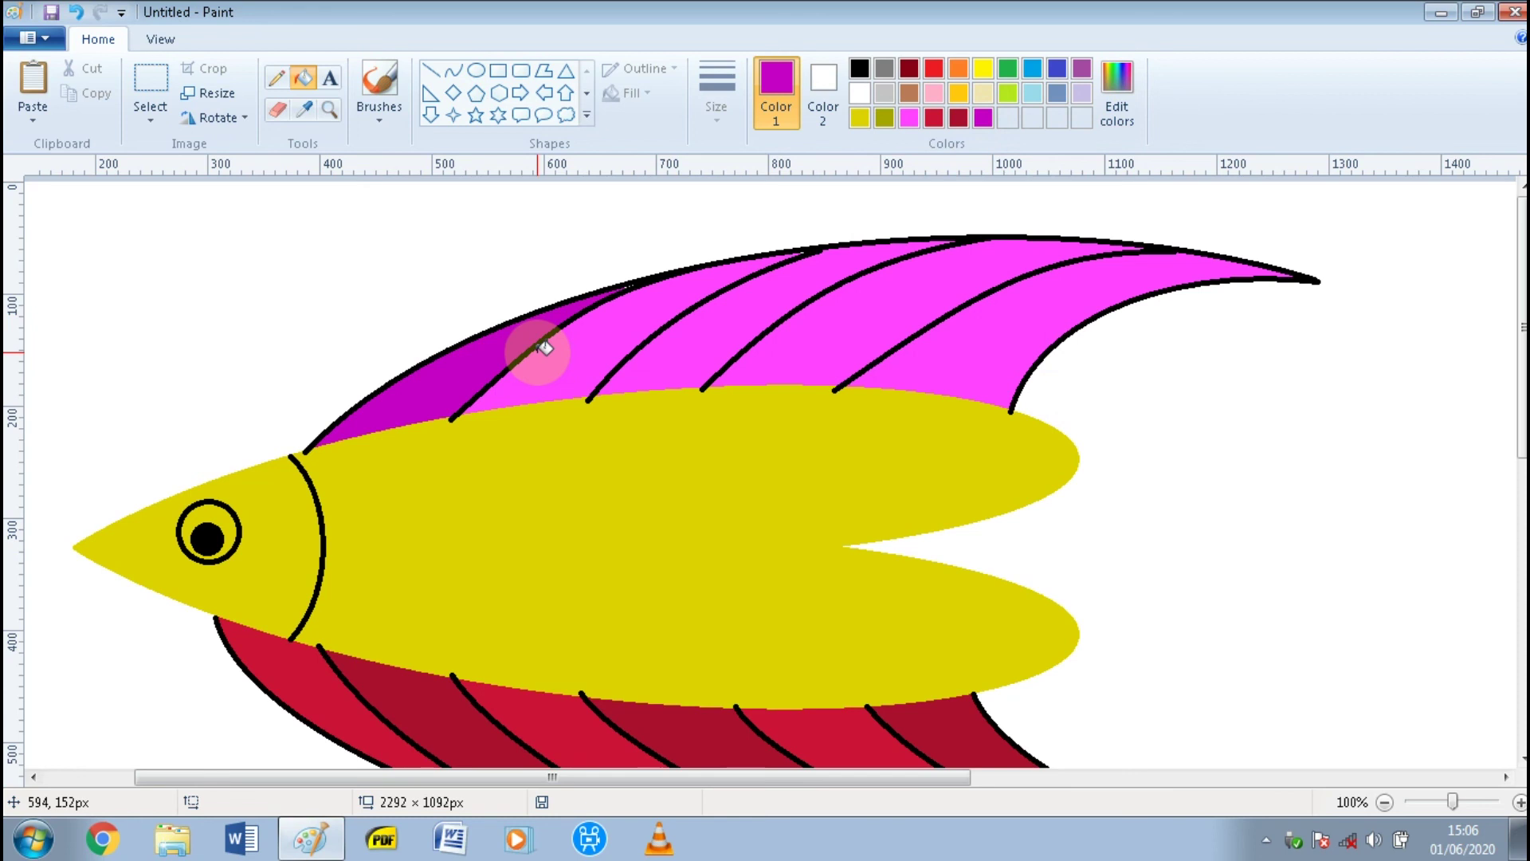
{"action": "left_click", "coordinate": [77, 12]}
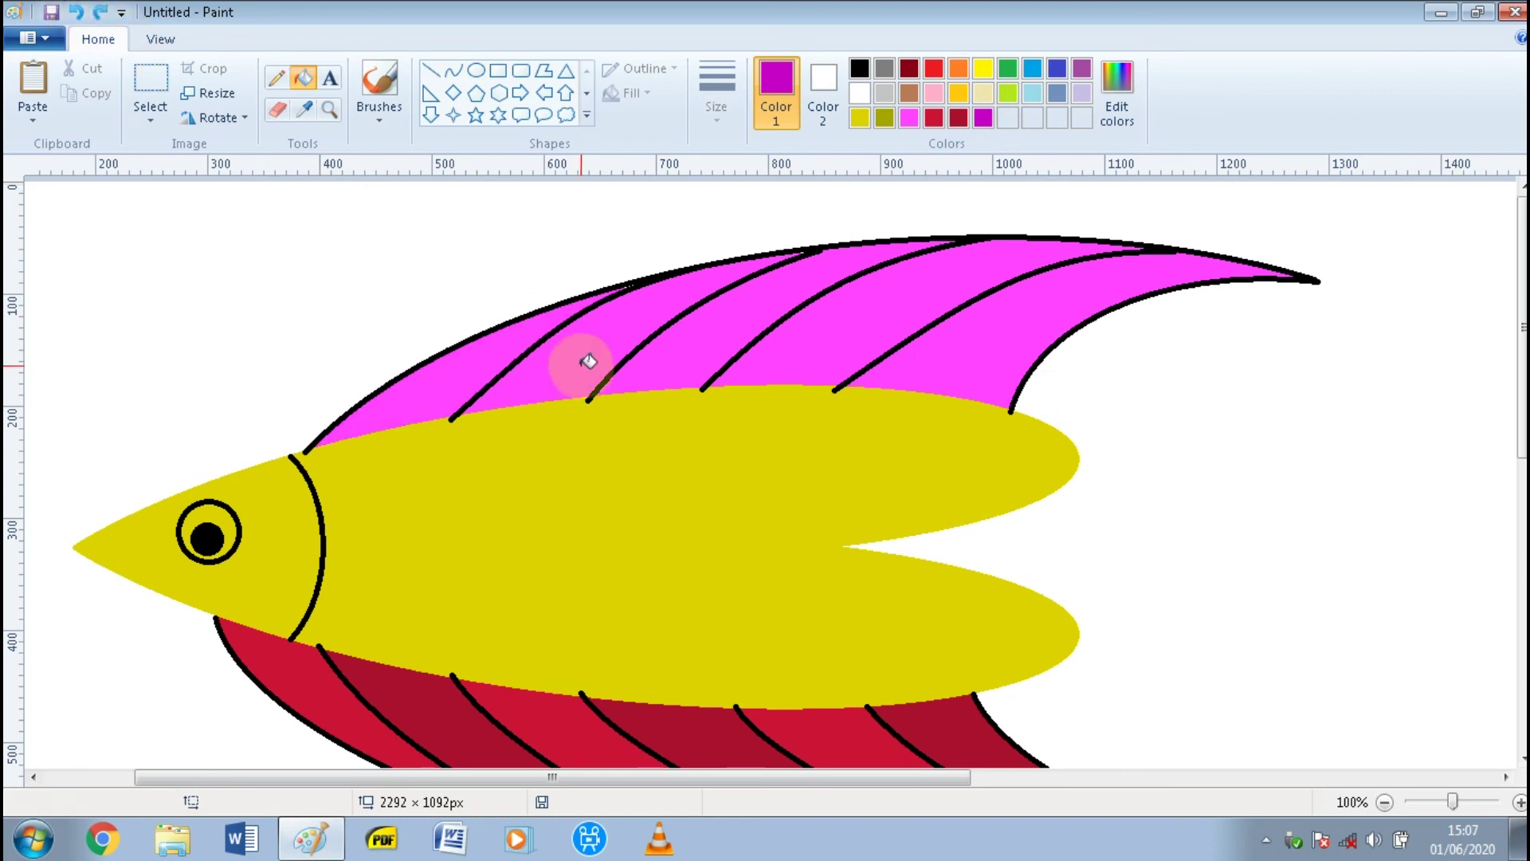
{"action": "left_click", "coordinate": [588, 361]}
{"action": "left_click", "coordinate": [854, 342]}
- Draw a small heart outline about 65 × 79 px in the darker magenta on the blank canvas behind the fish's tail
{"action": "scroll", "coordinate": [988, 382], "scroll_direction": "down", "scroll_amount": 3}
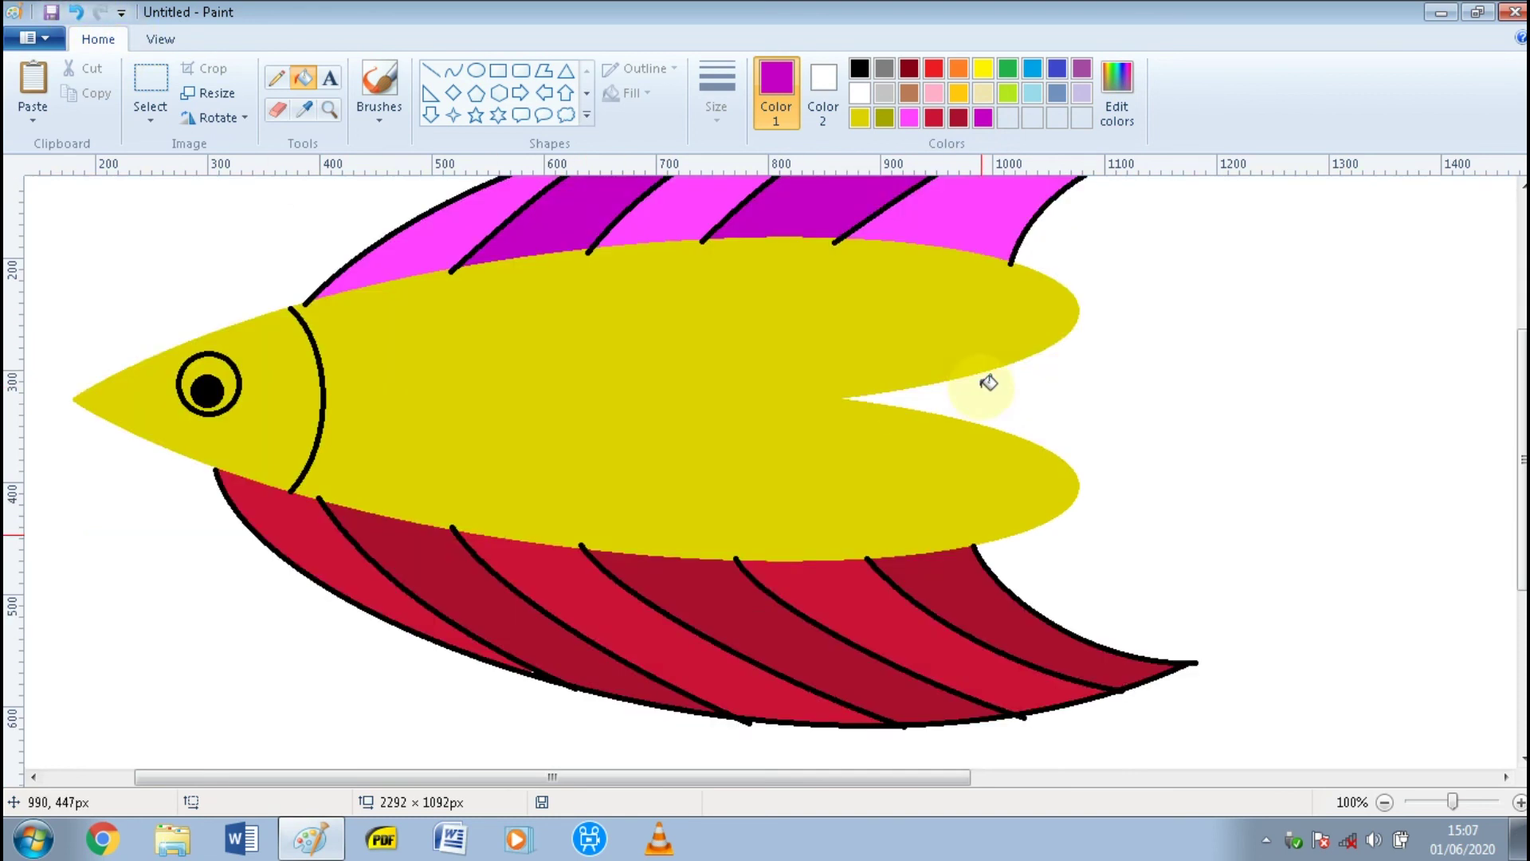
{"action": "scroll", "coordinate": [988, 383], "scroll_direction": "up", "scroll_amount": 3}
{"action": "scroll", "coordinate": [989, 383], "scroll_direction": "down", "scroll_amount": 3}
{"action": "scroll", "coordinate": [988, 382], "scroll_direction": "down", "scroll_amount": 1}
{"action": "scroll", "coordinate": [717, 381], "scroll_direction": "up", "scroll_amount": 1}
{"action": "scroll", "coordinate": [719, 383], "scroll_direction": "down", "scroll_amount": 1}
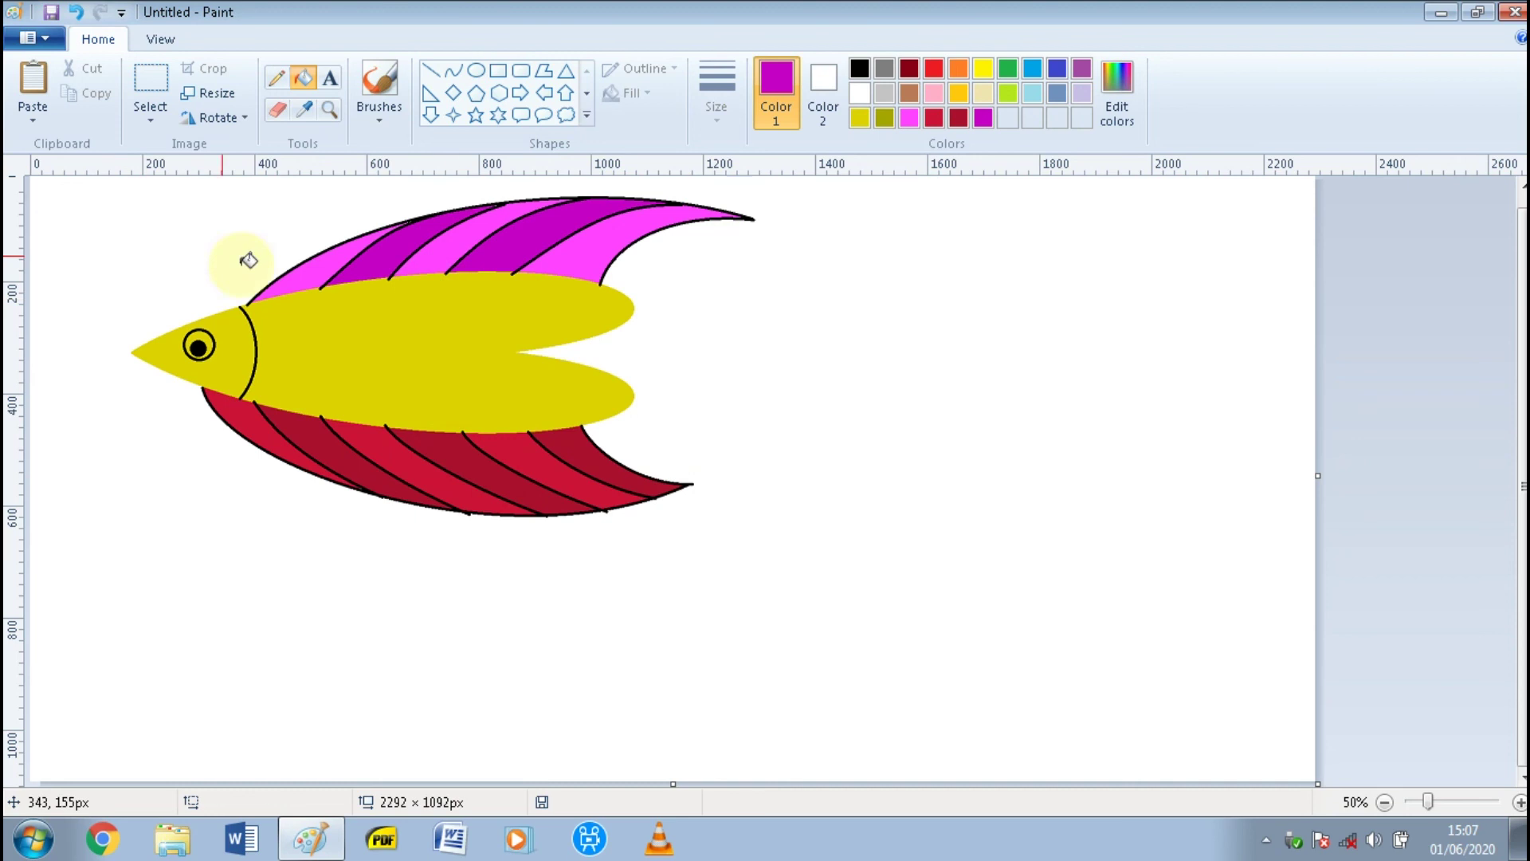
{"action": "scroll", "coordinate": [512, 446], "scroll_direction": "up", "scroll_amount": 1}
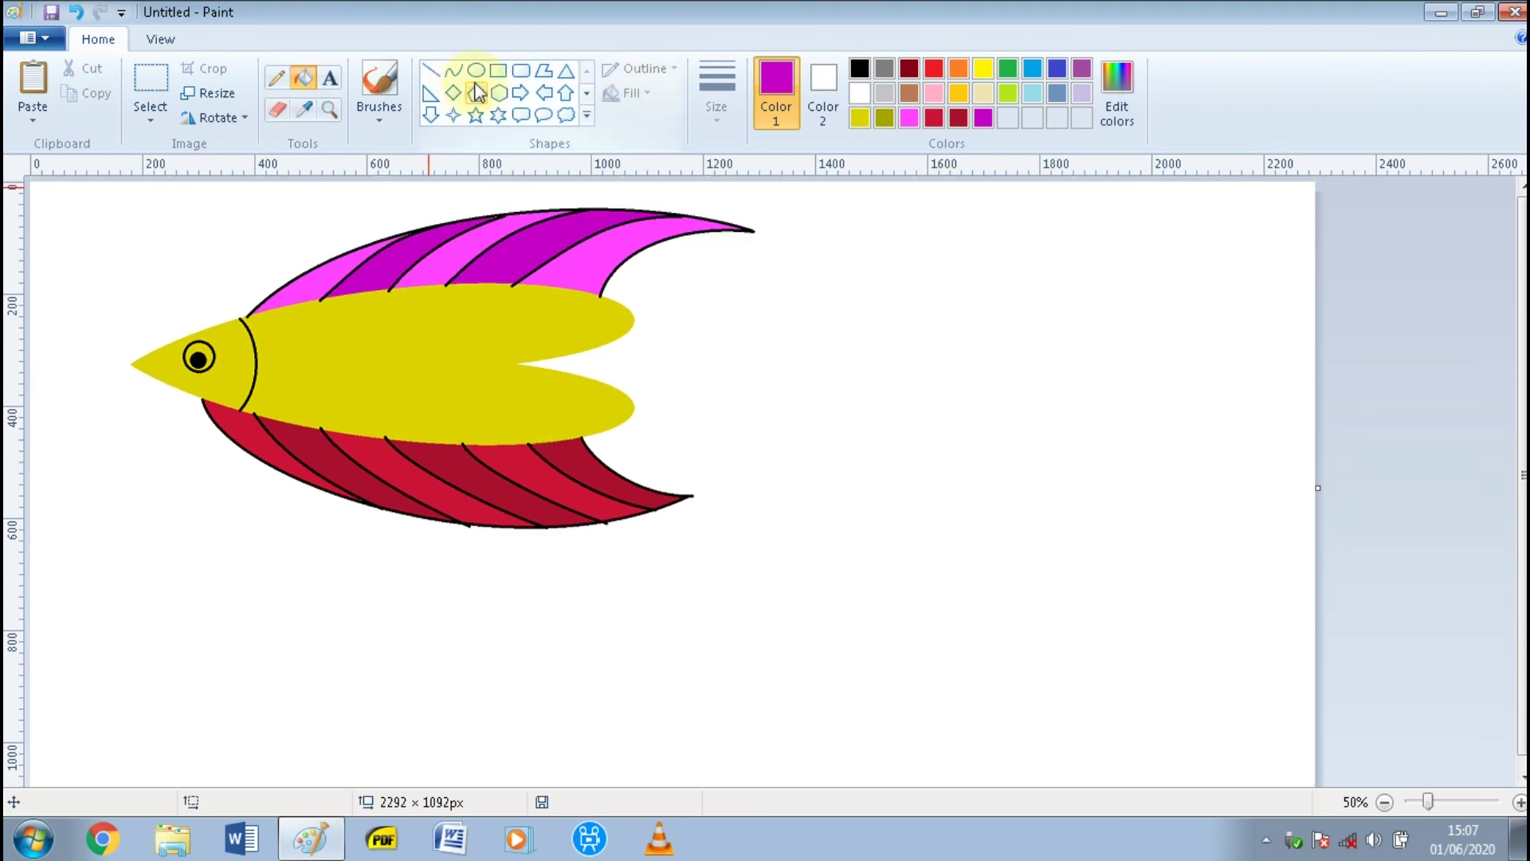
{"action": "left_click", "coordinate": [586, 116]}
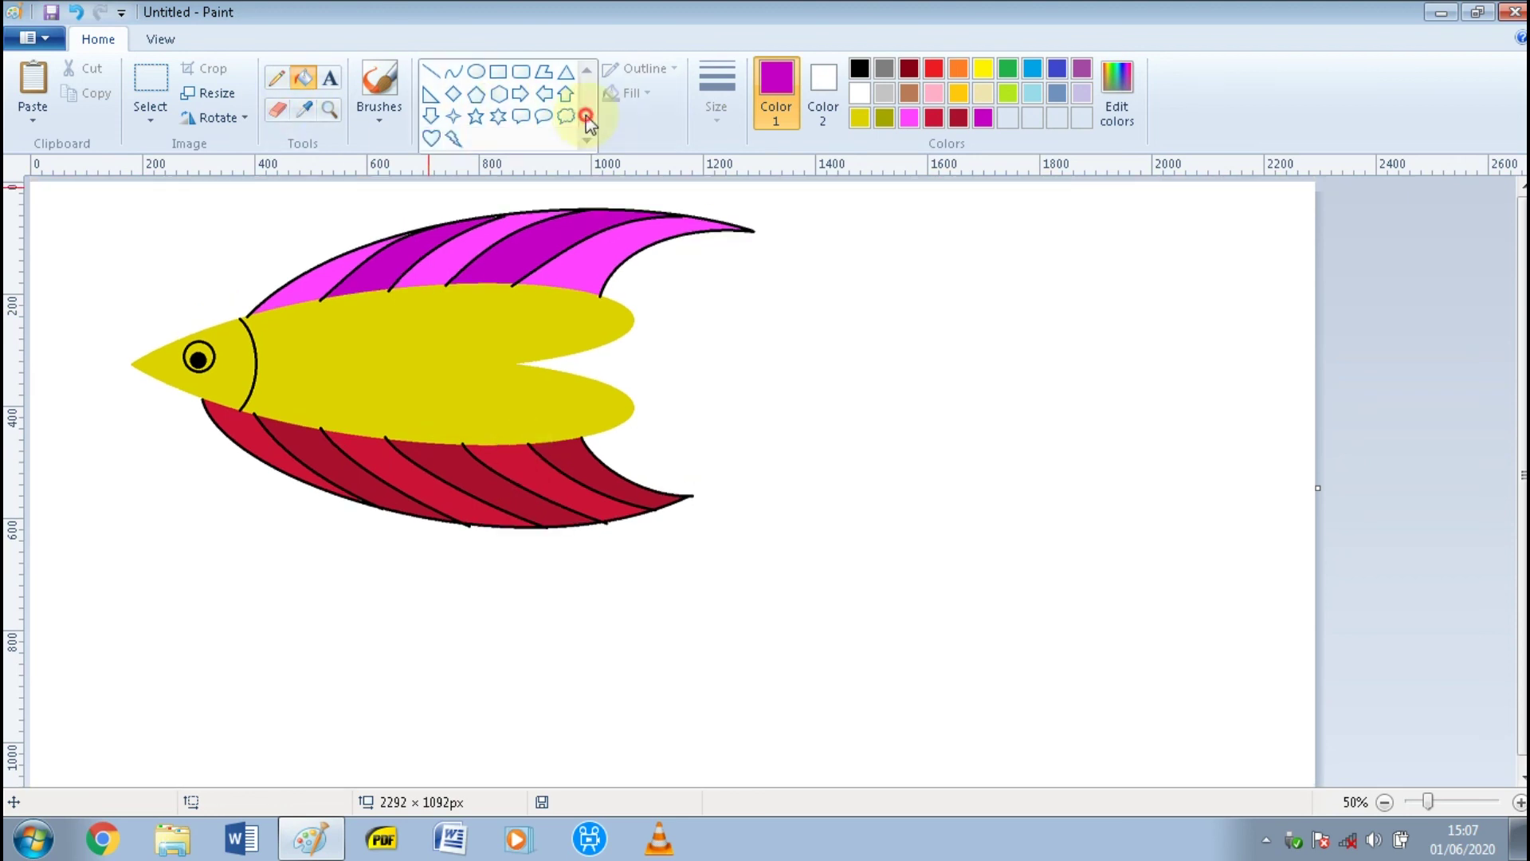
{"action": "left_click", "coordinate": [432, 141]}
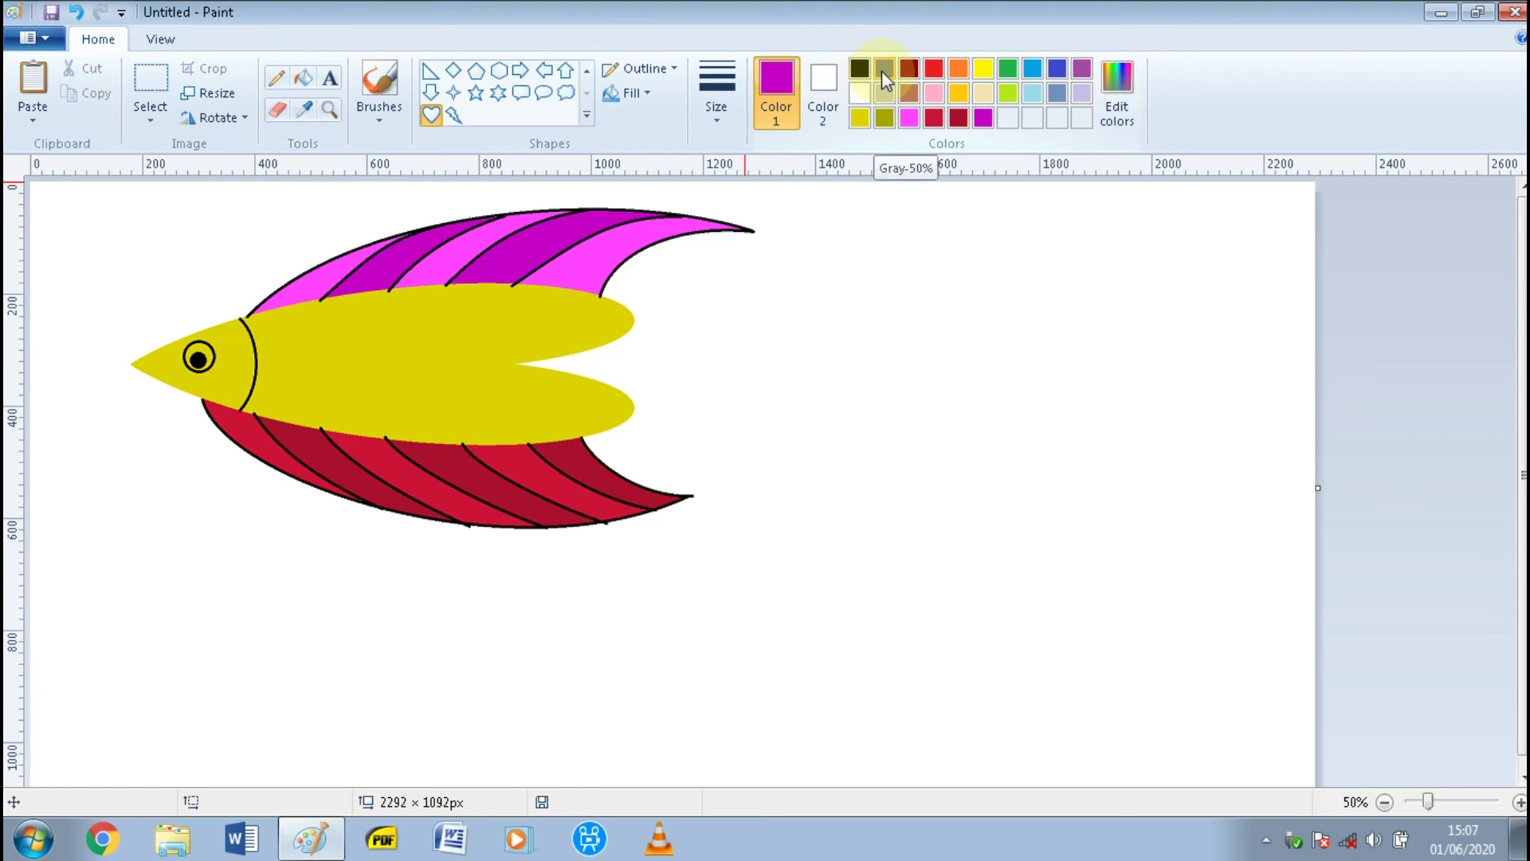
{"action": "left_click_drag", "start_coordinate": [849, 296], "coordinate": [920, 366]}
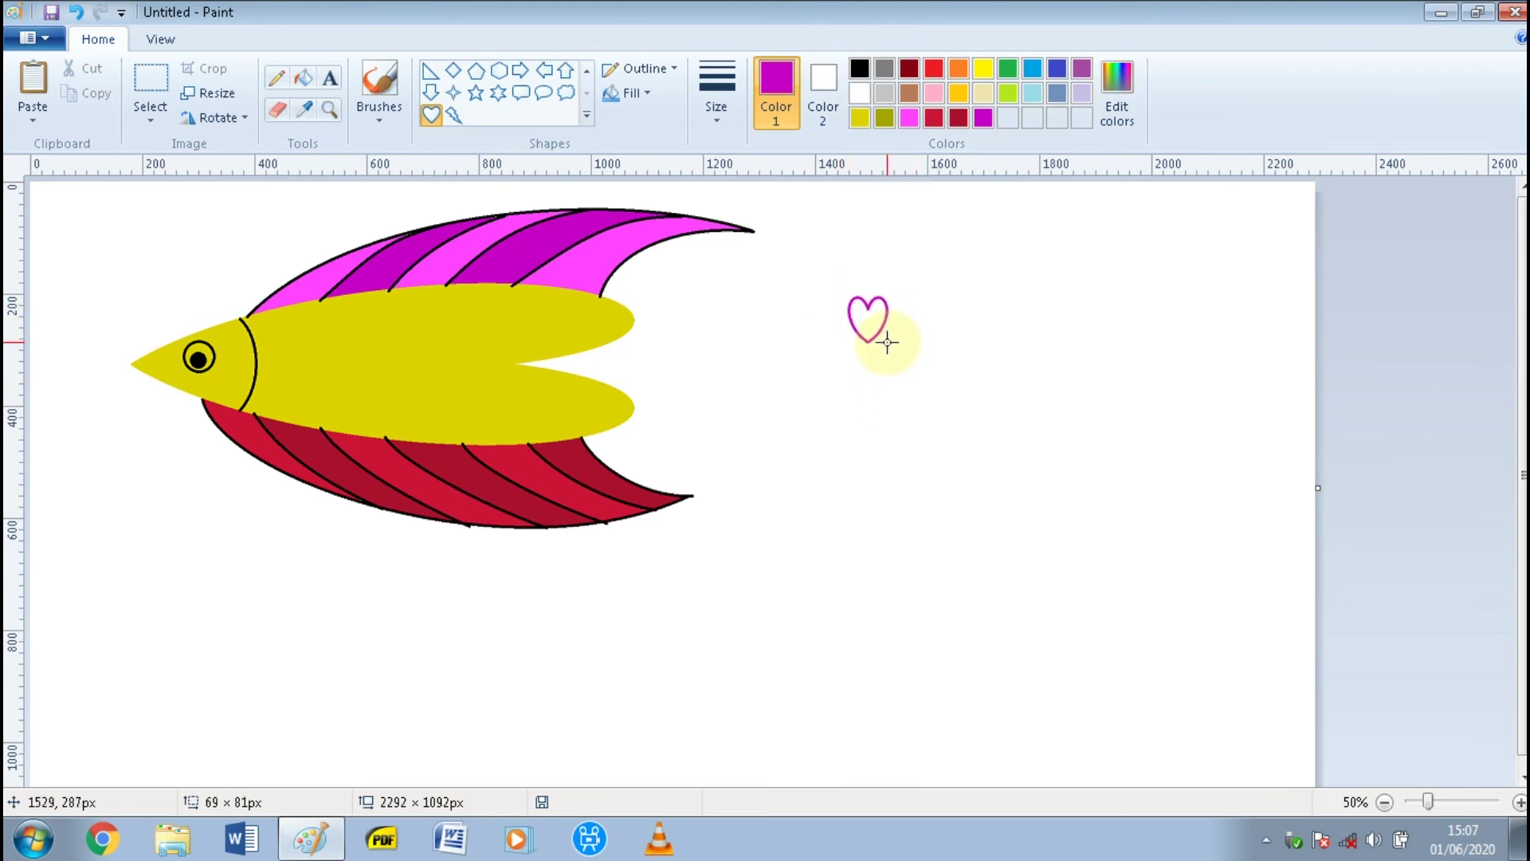
{"action": "left_click_drag", "start_coordinate": [885, 341], "coordinate": [885, 342]}
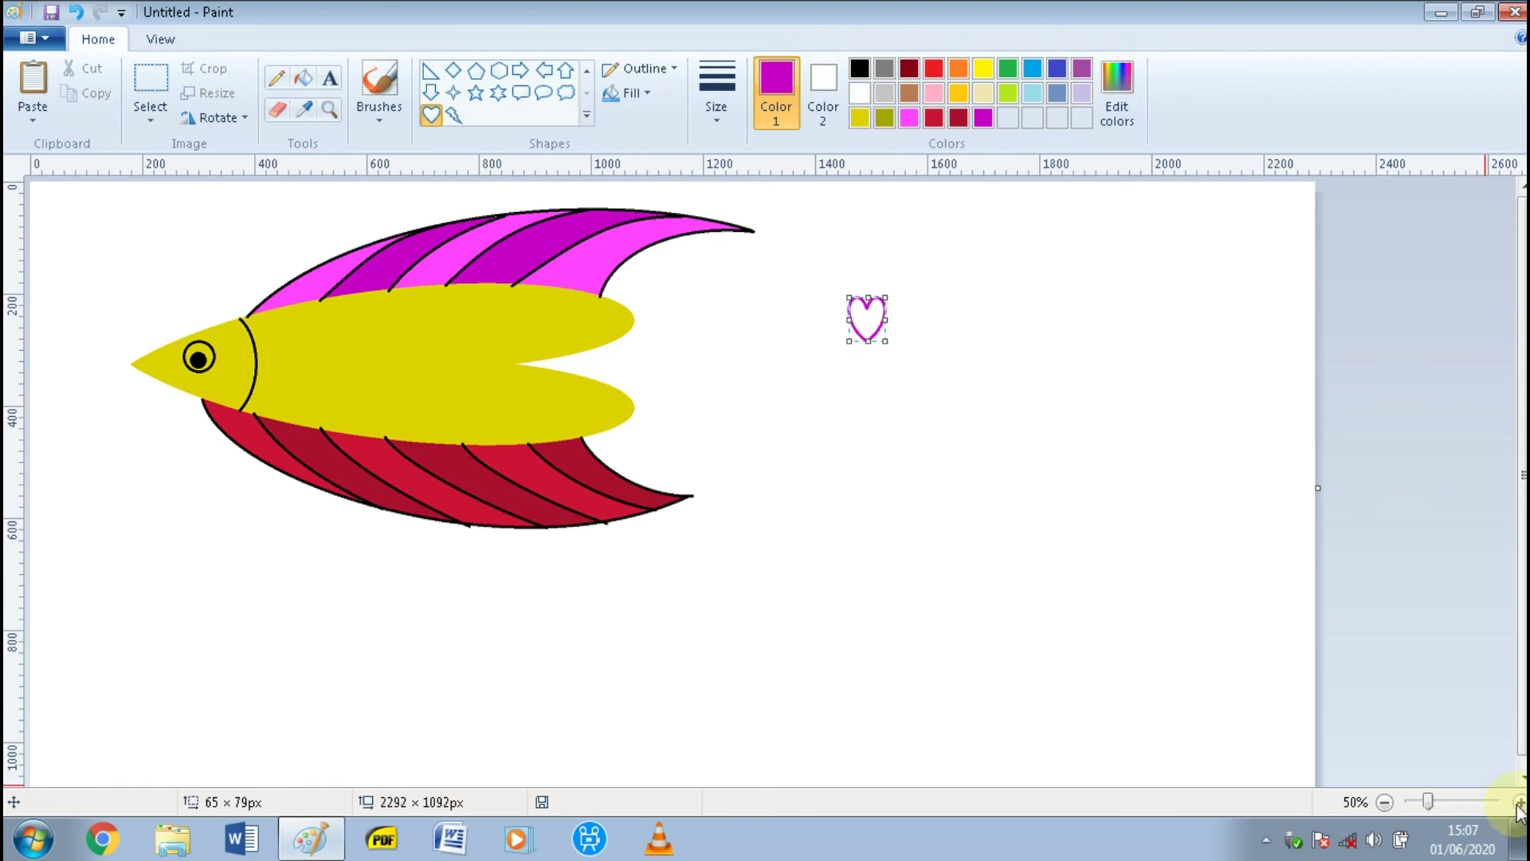
- Shrink the heart outline to about 43 × 55 px and place it on the canvas
{"action": "left_click", "coordinate": [1520, 803]}
{"action": "mouse_move", "coordinate": [609, 775]}
{"action": "left_mouse_down"}
{"action": "mouse_move", "coordinate": [894, 785]}
{"action": "mouse_move", "coordinate": [820, 811]}
{"action": "mouse_move", "coordinate": [845, 807]}
{"action": "left_mouse_up"}
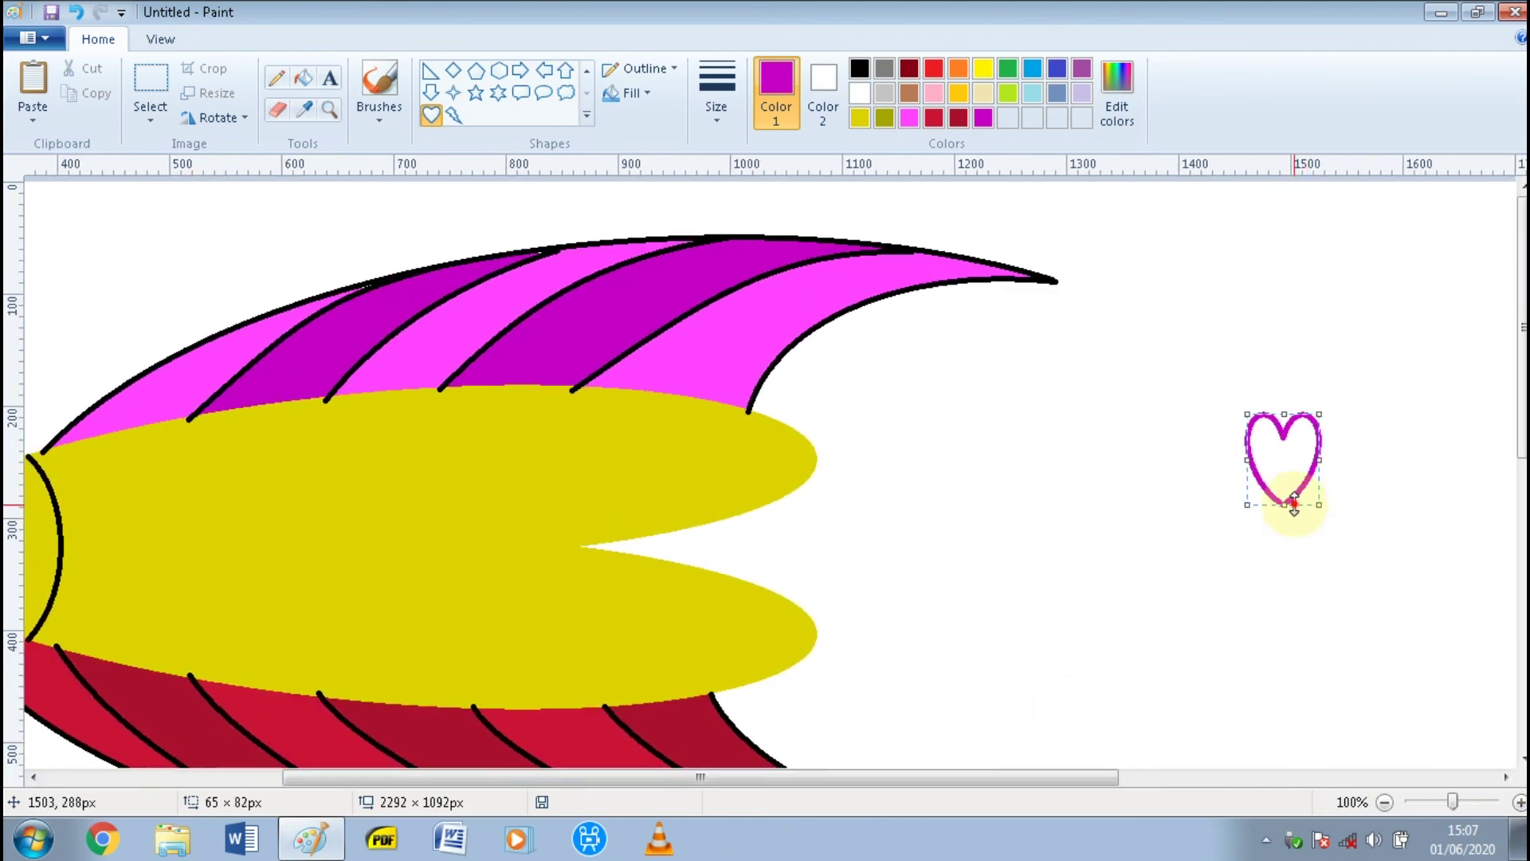
{"action": "left_click_drag", "start_coordinate": [1294, 504], "coordinate": [1294, 449]}
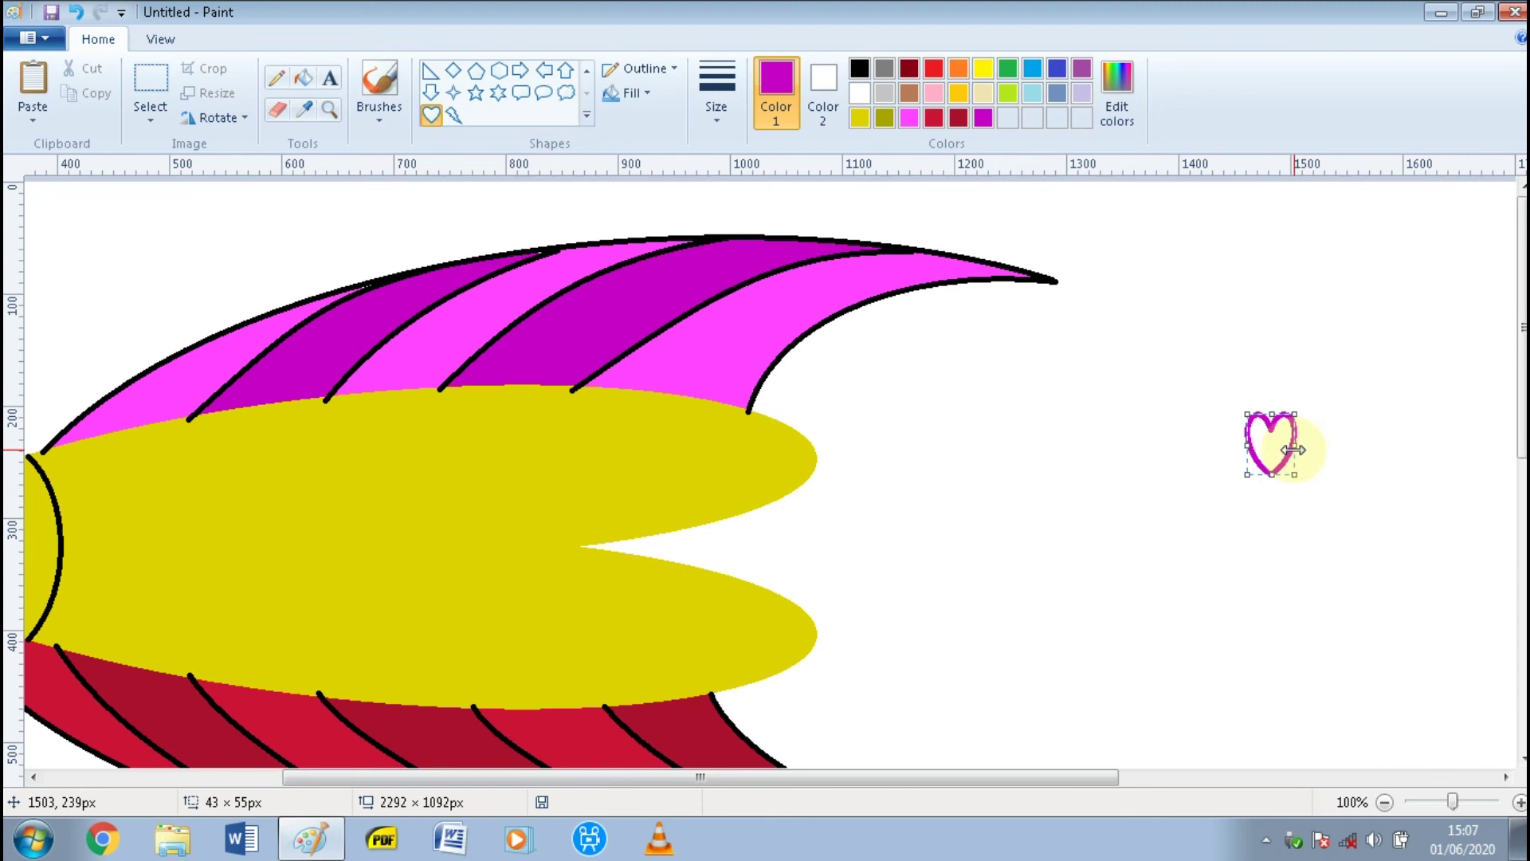
{"action": "left_click", "coordinate": [1122, 360]}
- Select the small heart with a rectangular selection and rotate it right 90°
{"action": "left_click", "coordinate": [156, 66]}
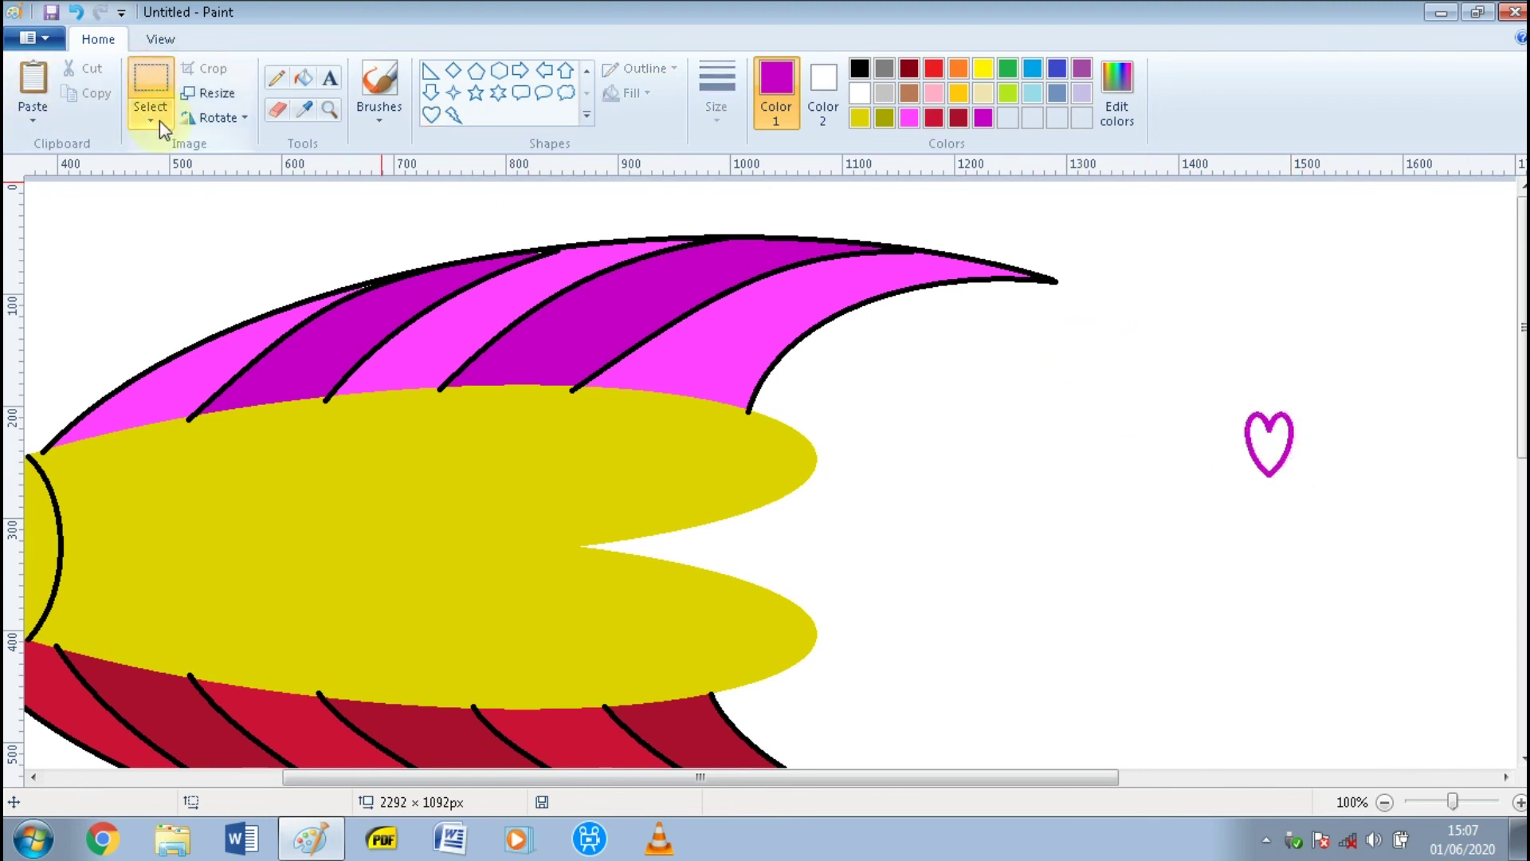
{"action": "left_click_drag", "start_coordinate": [1223, 391], "coordinate": [1320, 491]}
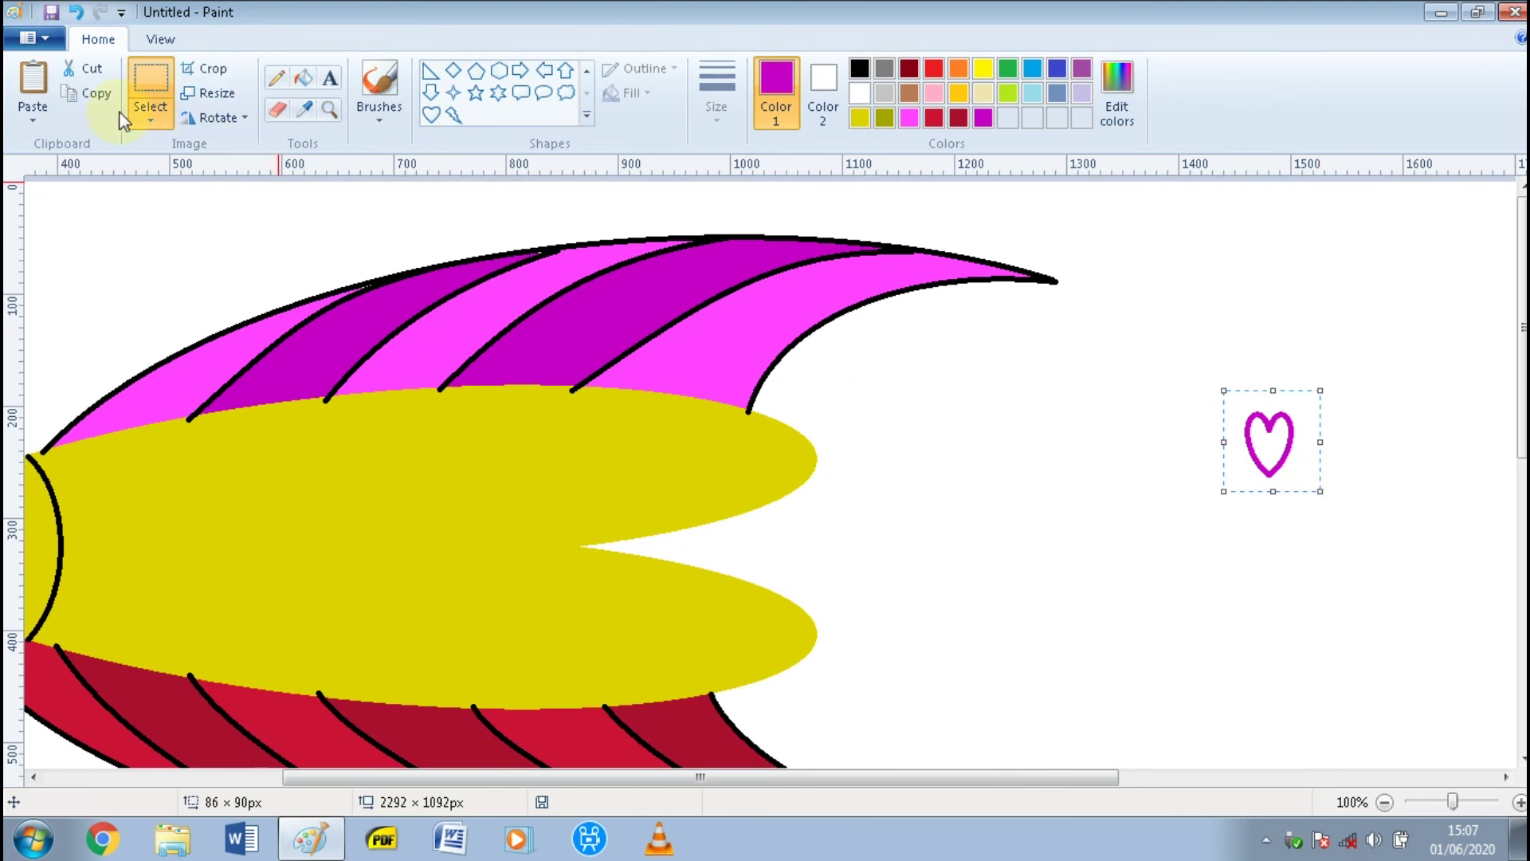
{"action": "left_click", "coordinate": [213, 122]}
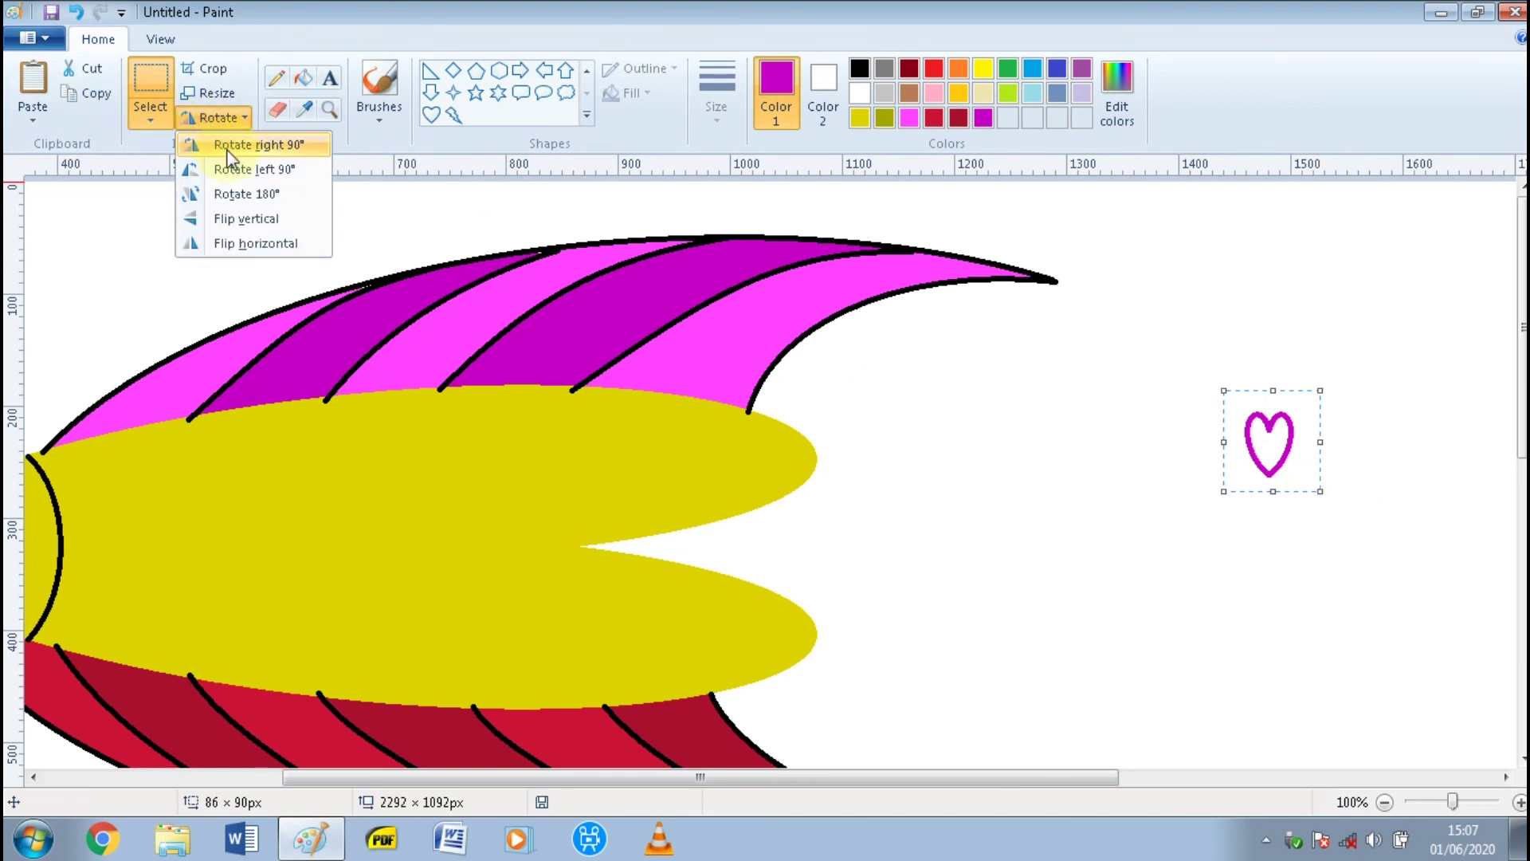
{"action": "left_click", "coordinate": [232, 147]}
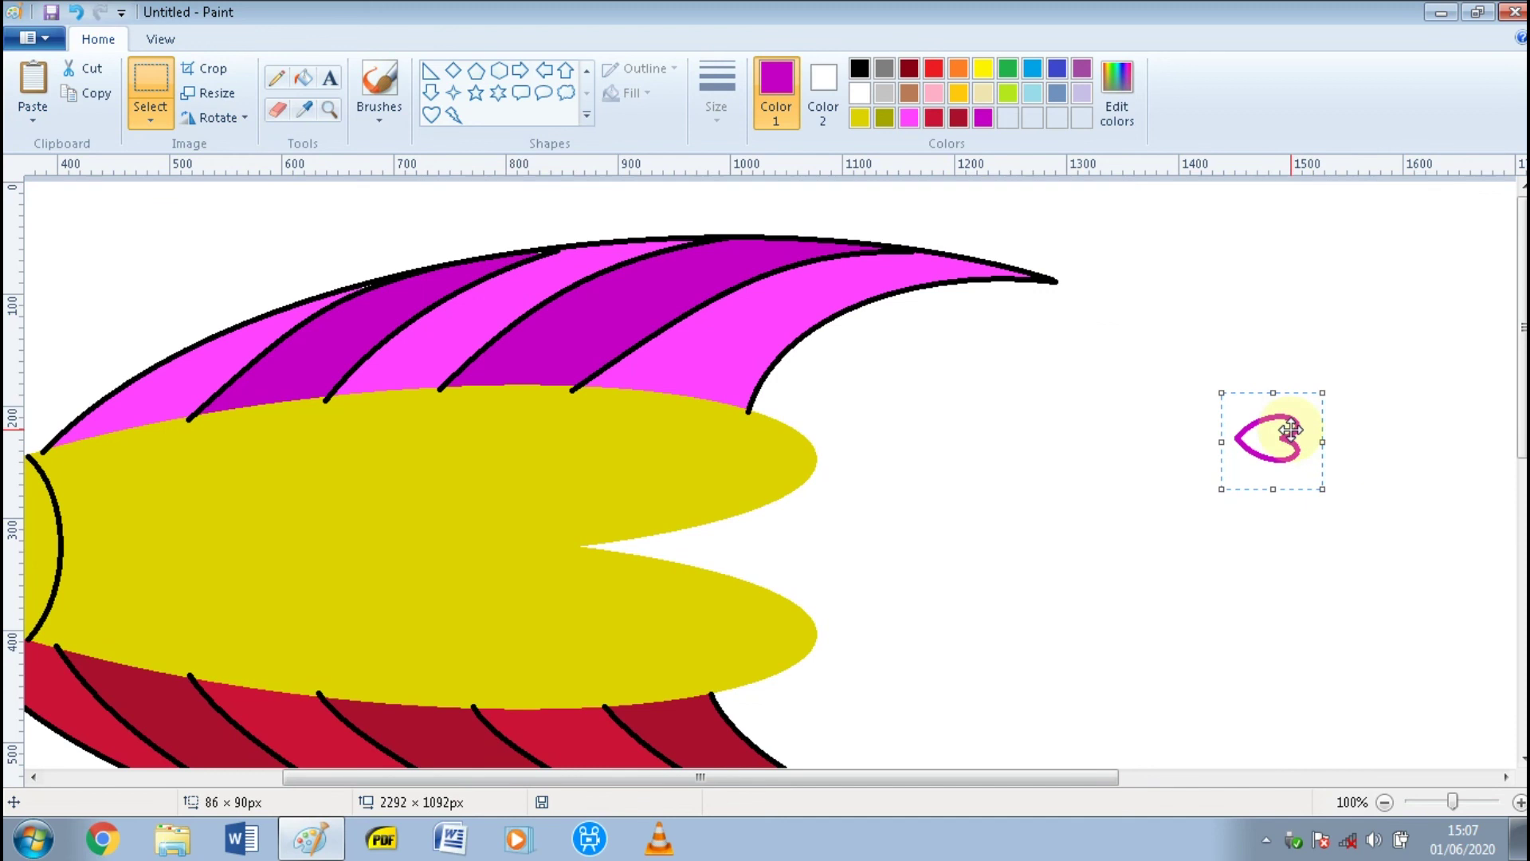
- Turn on transparent selection with the heart placed over the fish body, and move the heart back to the blank canvas behind the tail
{"action": "left_click_drag", "start_coordinate": [1291, 430], "coordinate": [572, 459]}
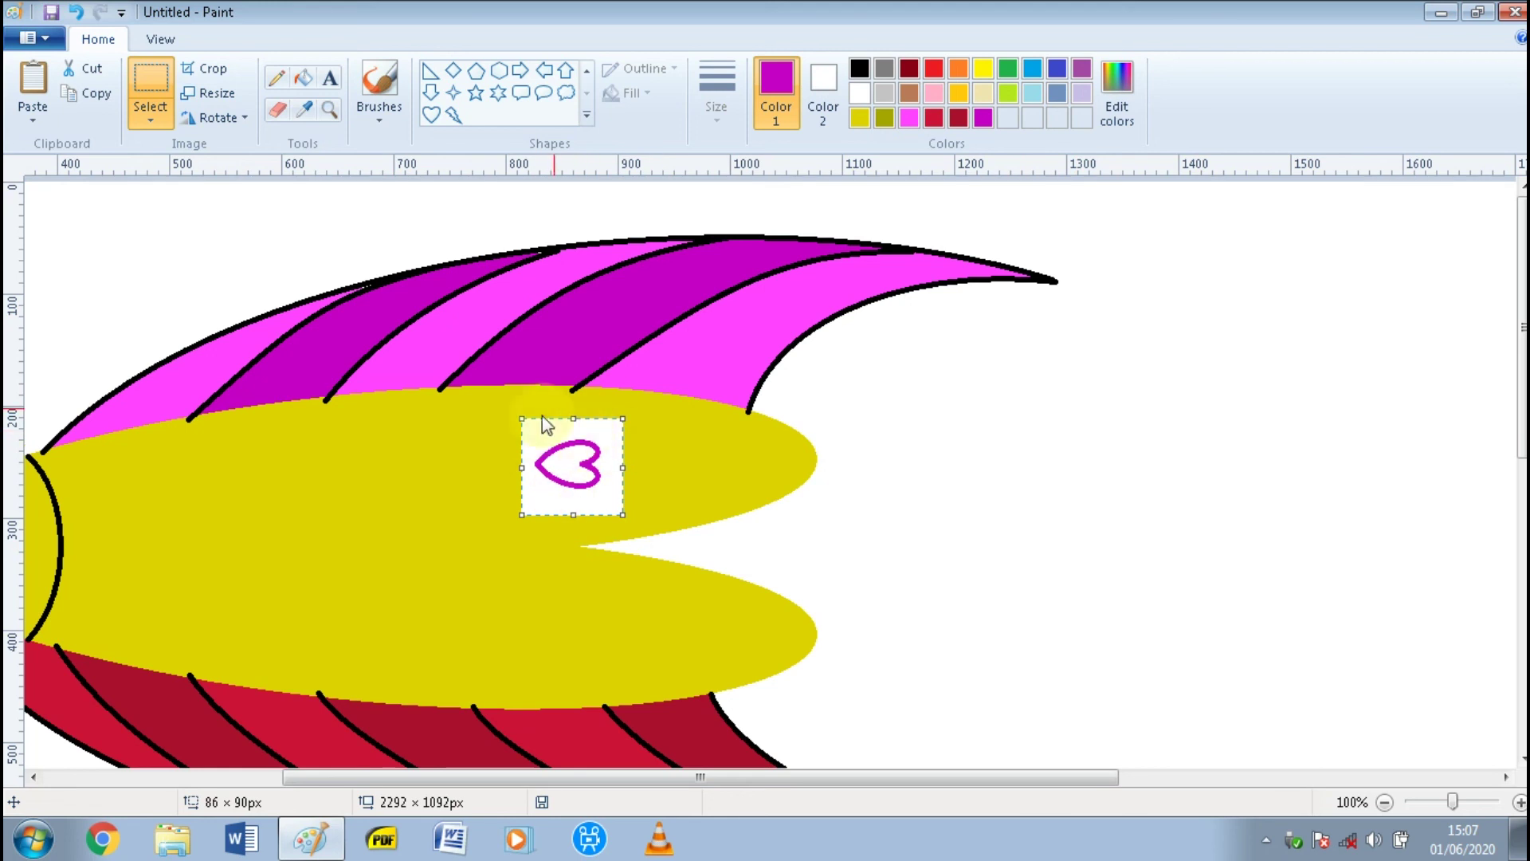
{"action": "left_click", "coordinate": [141, 119]}
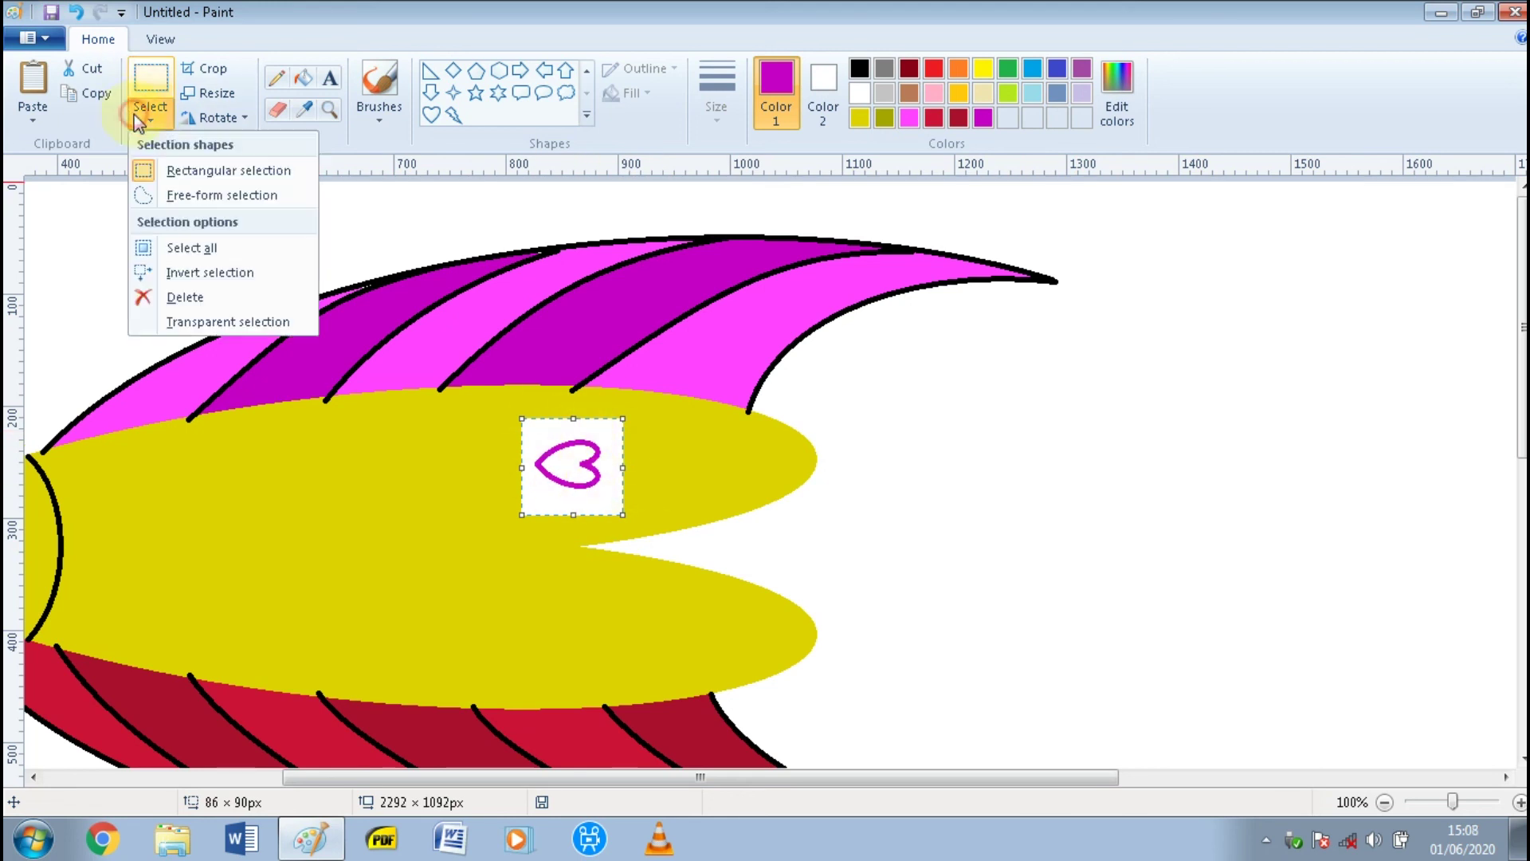
{"action": "left_click", "coordinate": [237, 319]}
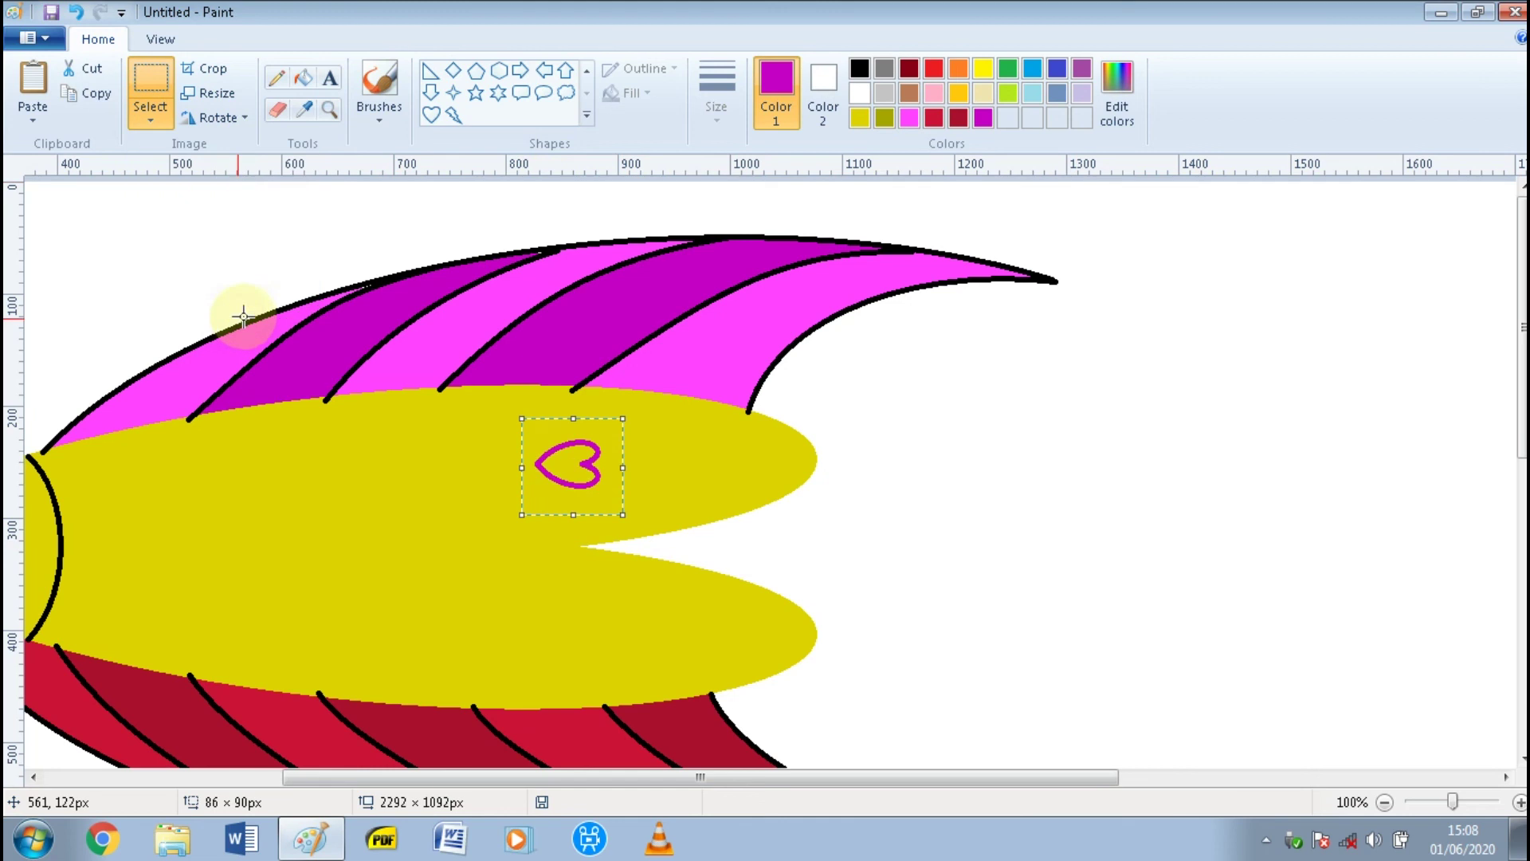
{"action": "left_click_drag", "start_coordinate": [613, 464], "coordinate": [1084, 442]}
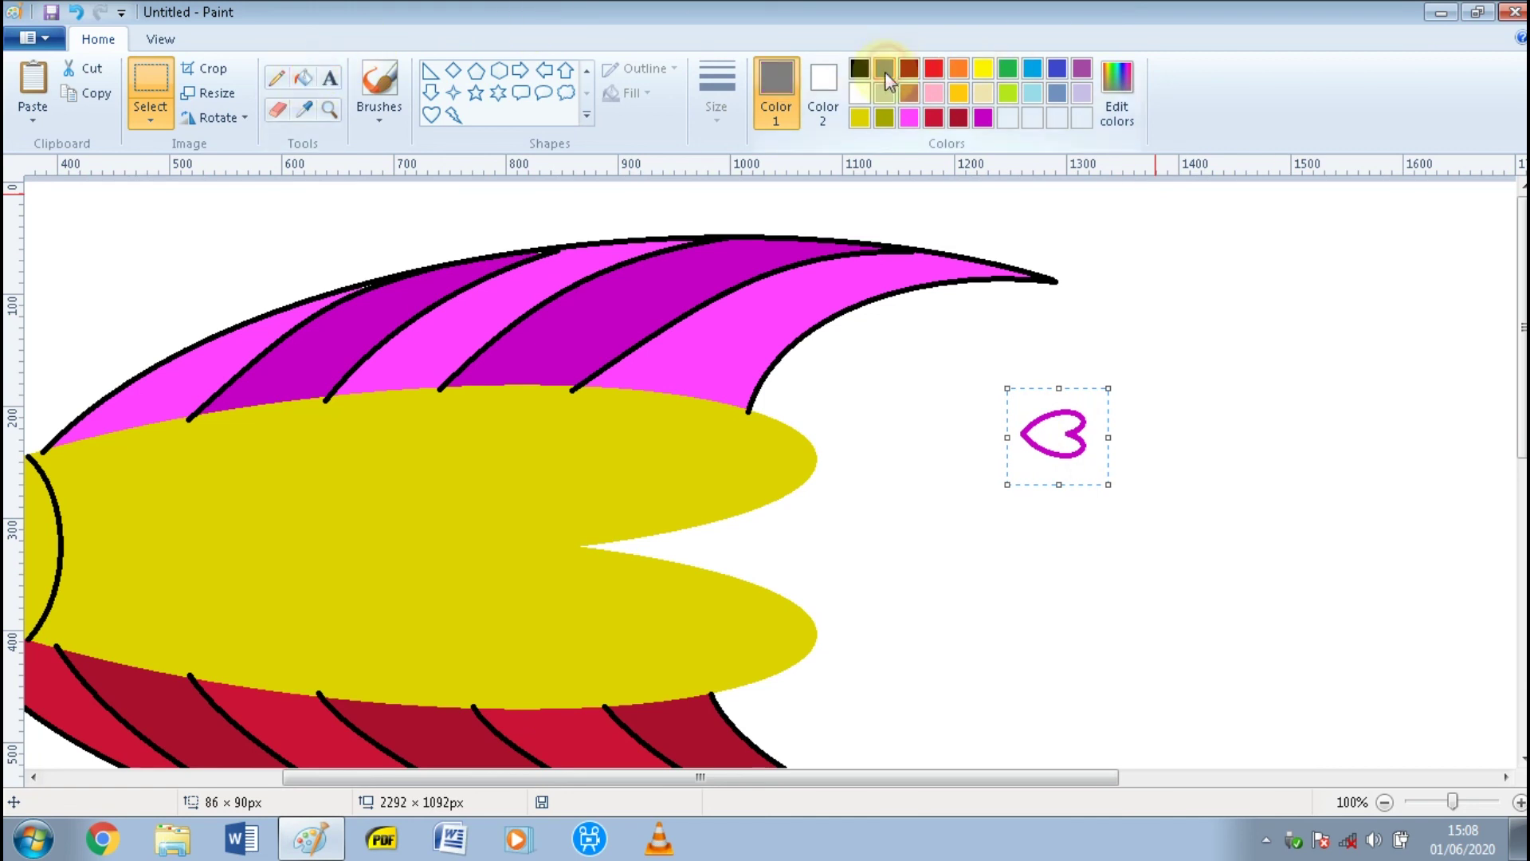
- Recolor the small heart's outline to black with the fill tool
{"action": "left_click", "coordinate": [1389, 586]}
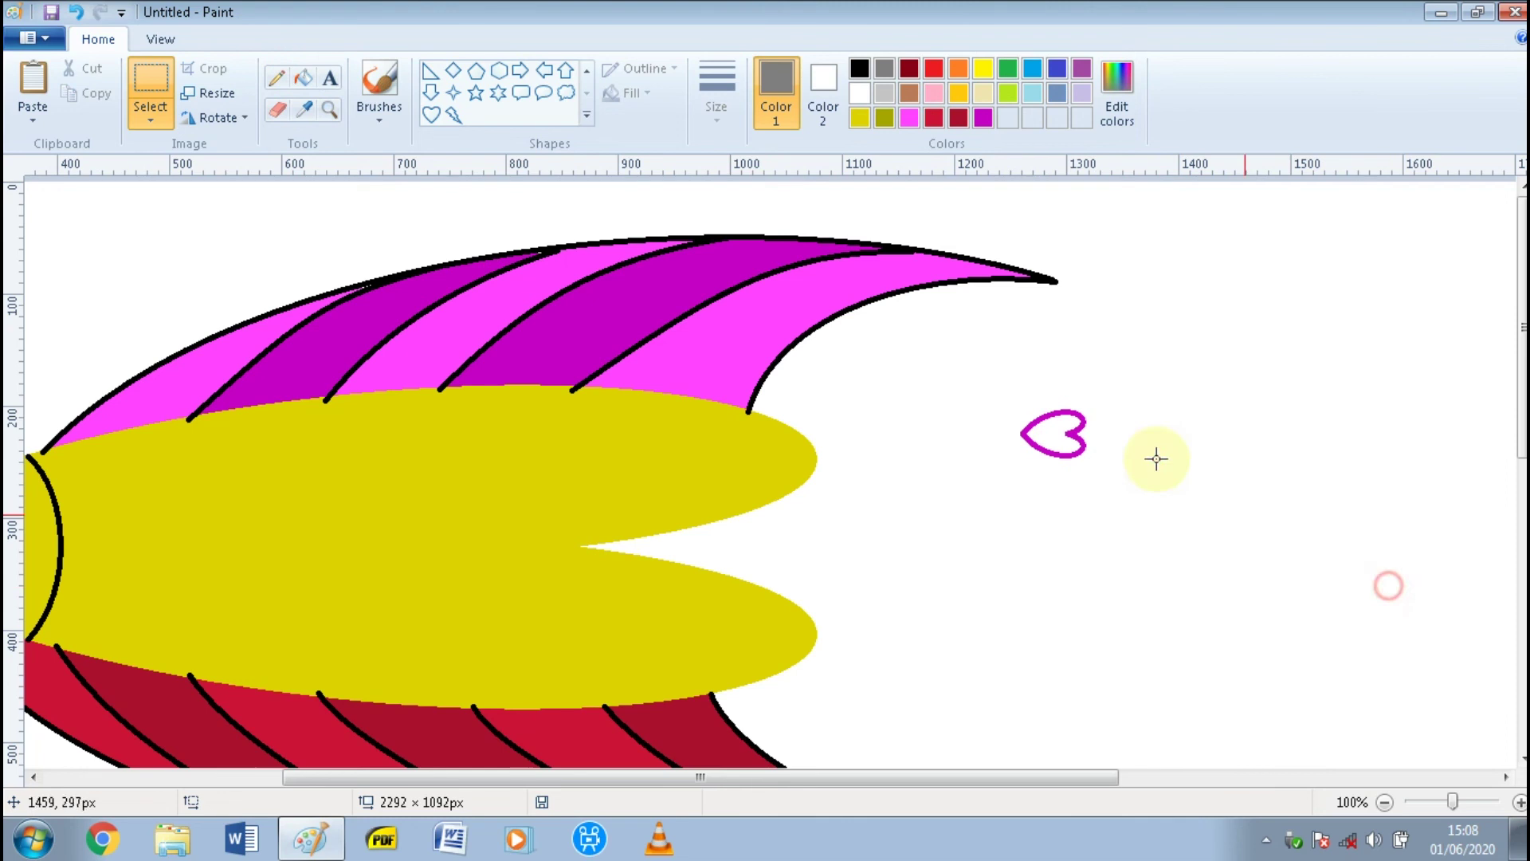
{"action": "left_click", "coordinate": [306, 83]}
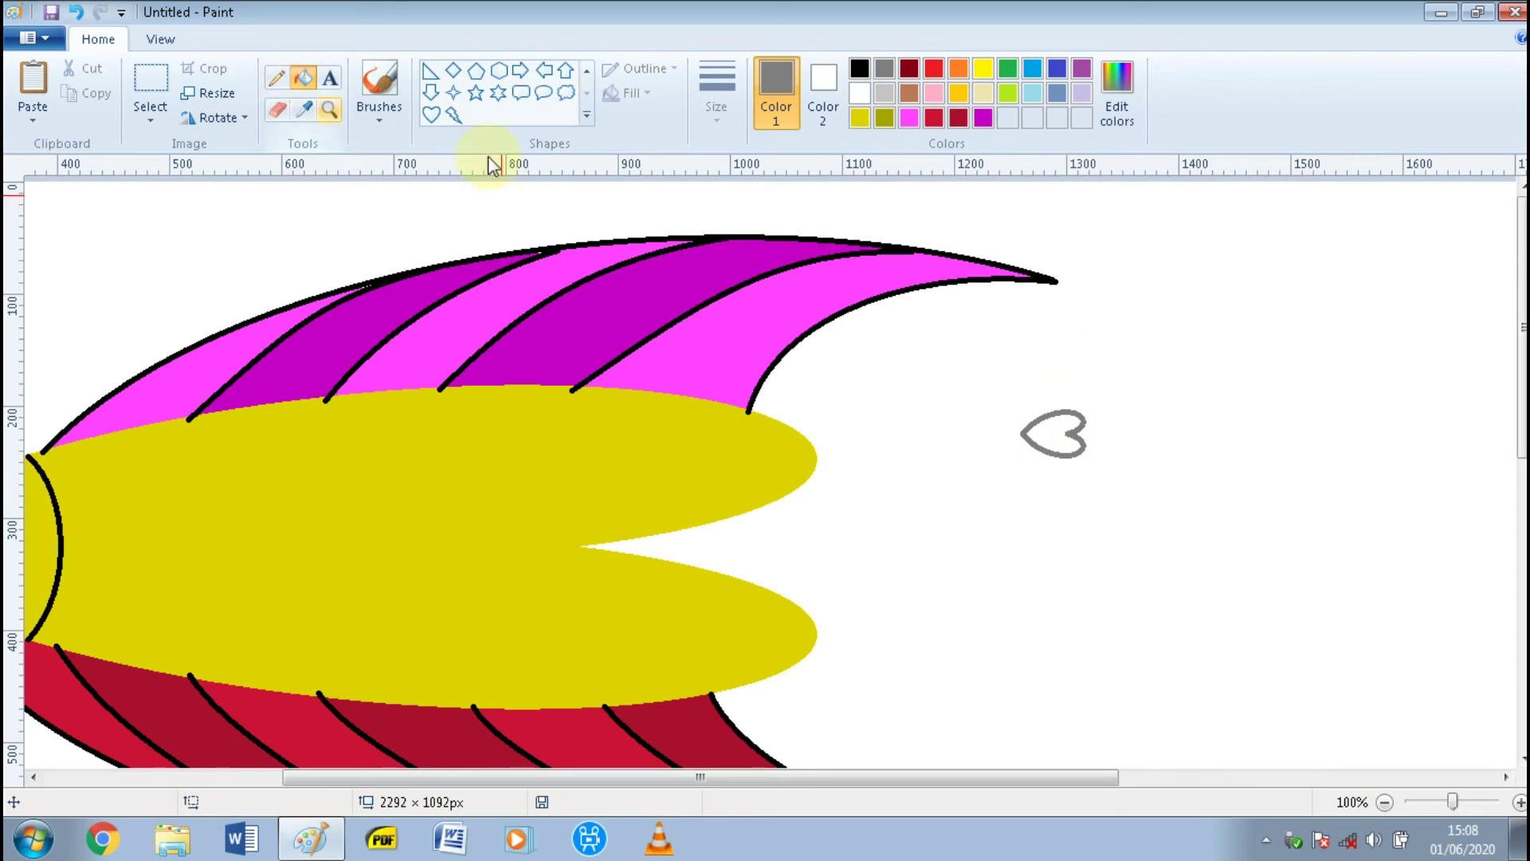
{"action": "left_click", "coordinate": [862, 71]}
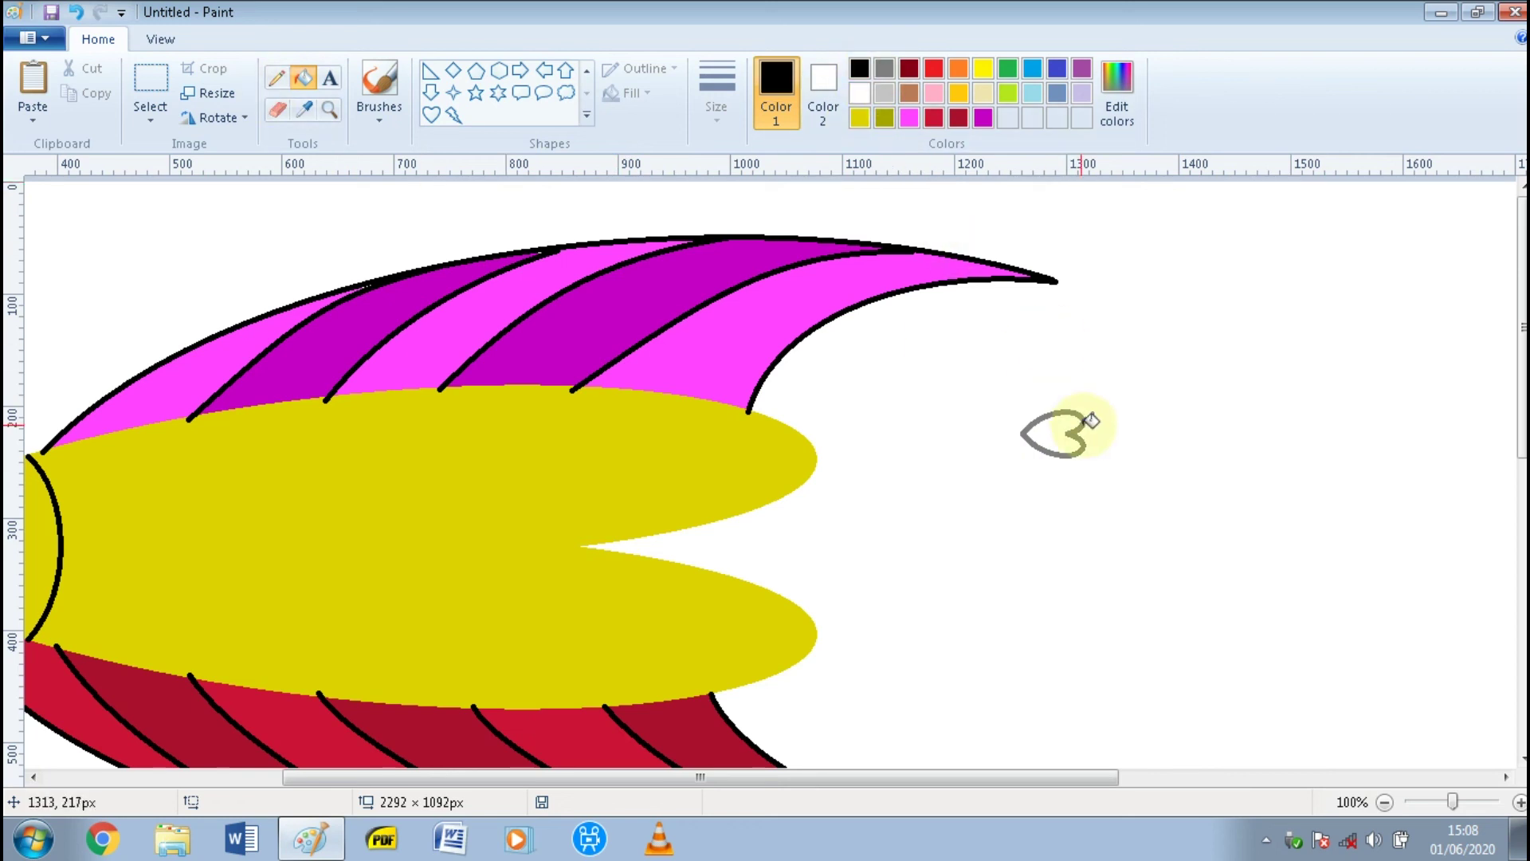
{"action": "left_click", "coordinate": [1086, 425]}
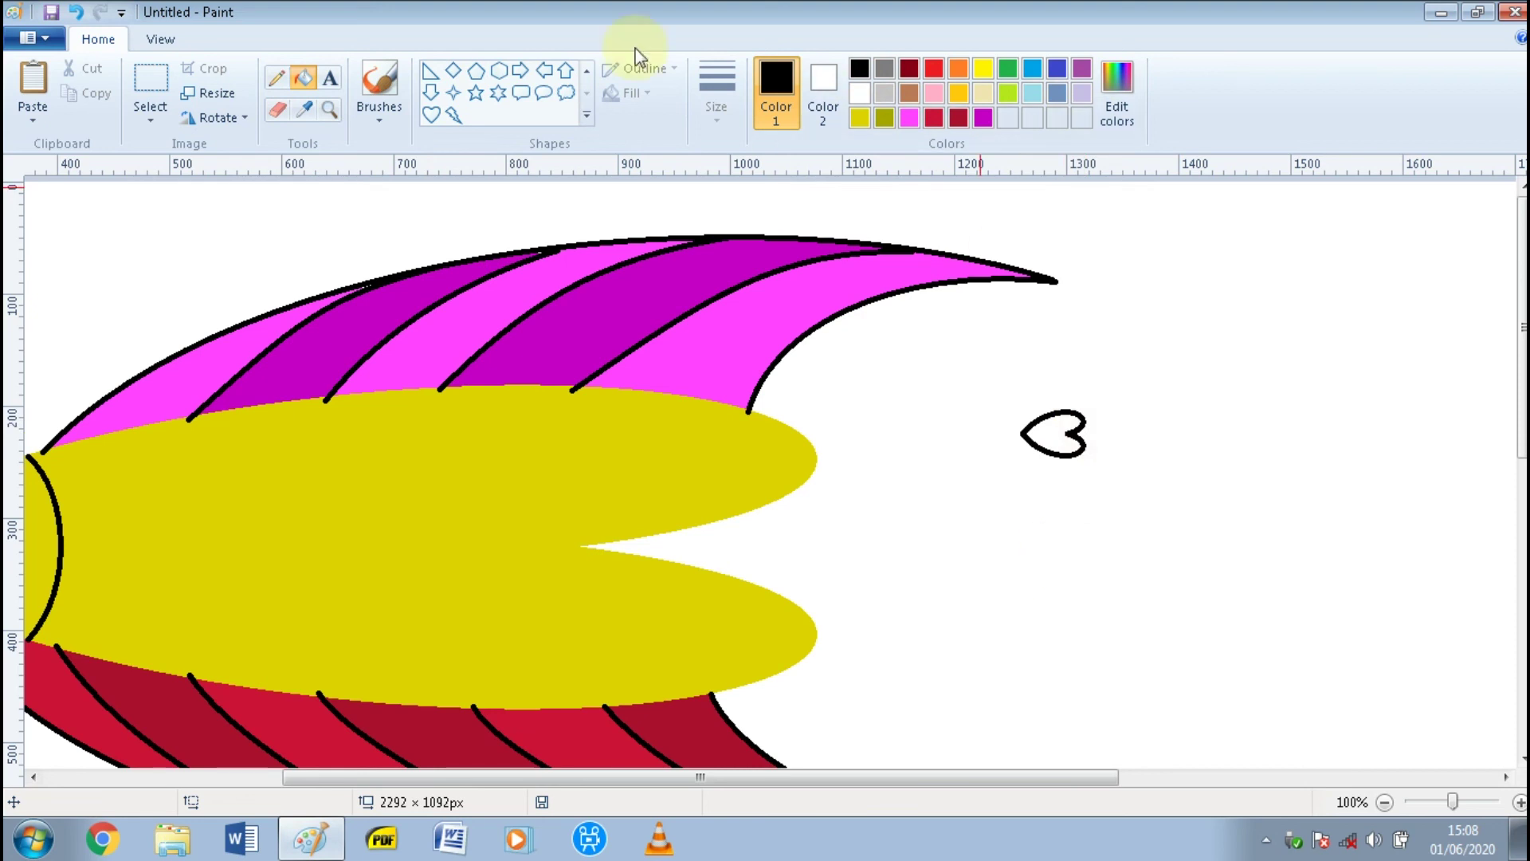
- Copy the black heart and paste four copies in a vertical column on the body just behind the gill line
{"action": "left_click", "coordinate": [153, 86]}
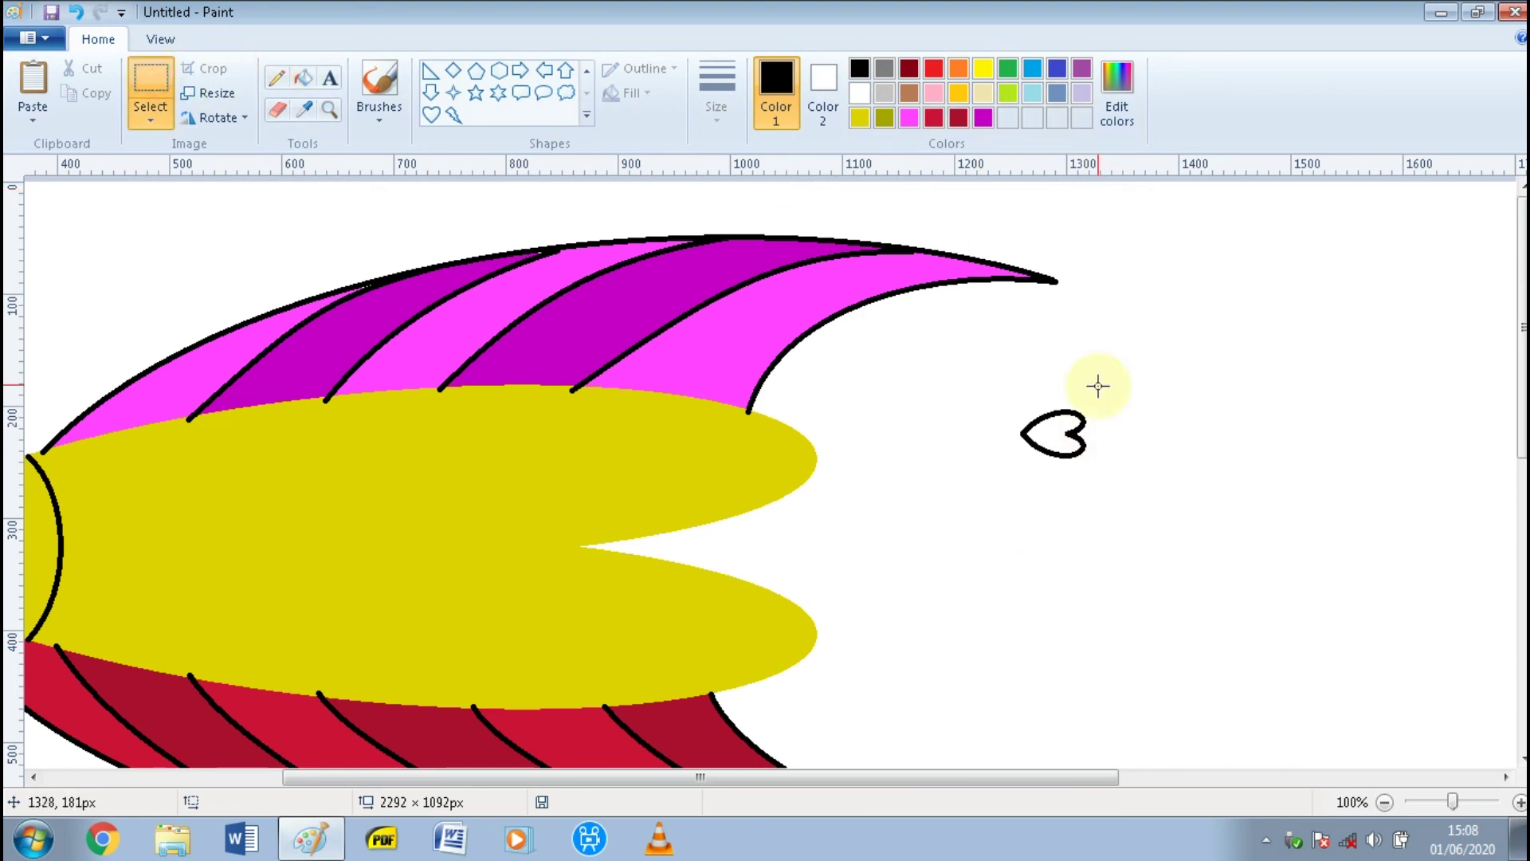
{"action": "left_click_drag", "start_coordinate": [1001, 393], "coordinate": [1110, 490]}
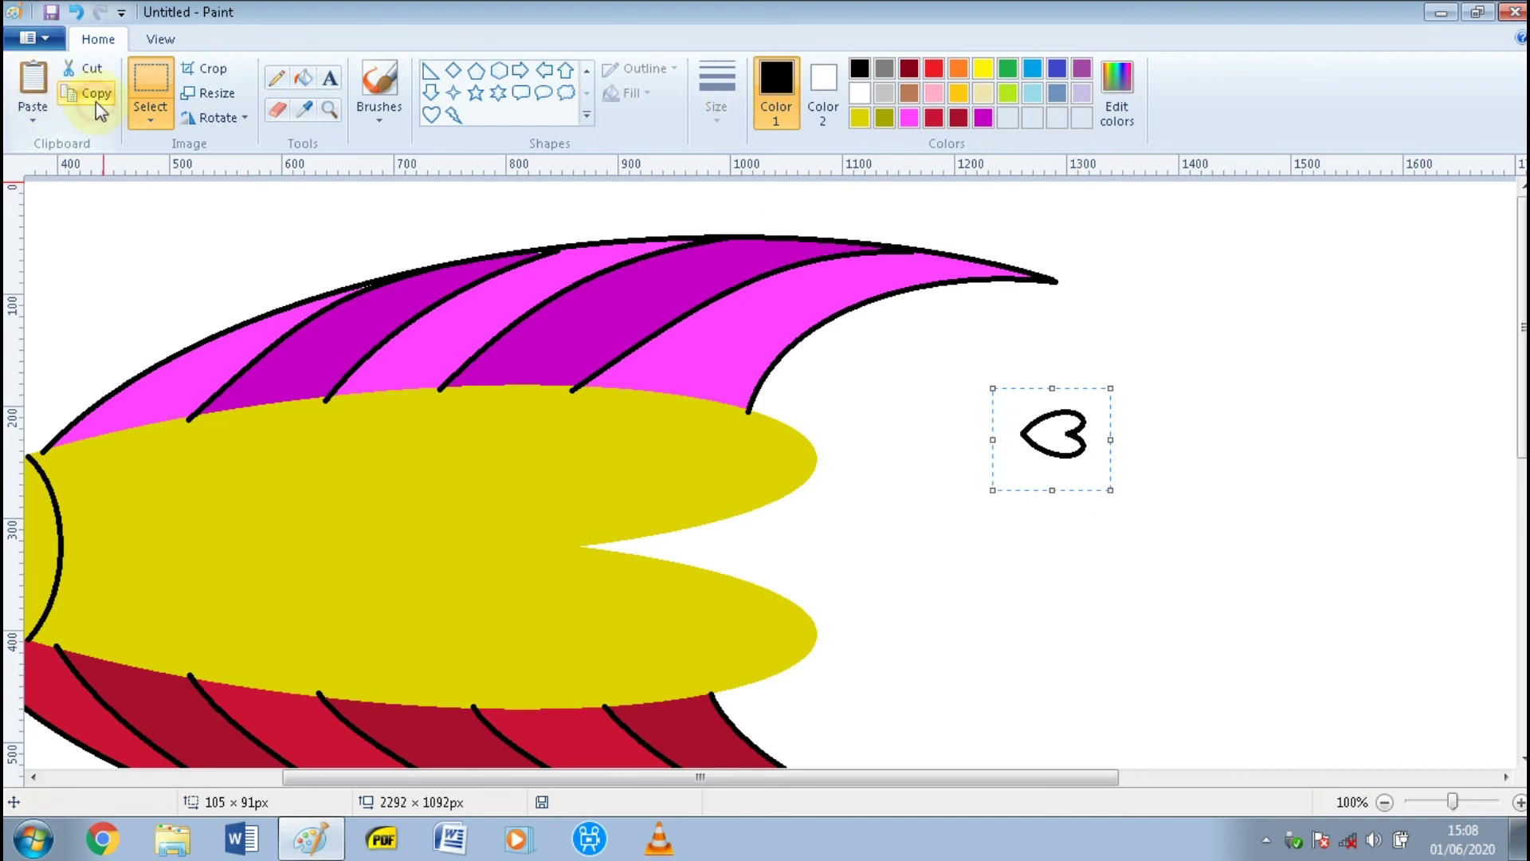
{"action": "left_click", "coordinate": [41, 87]}
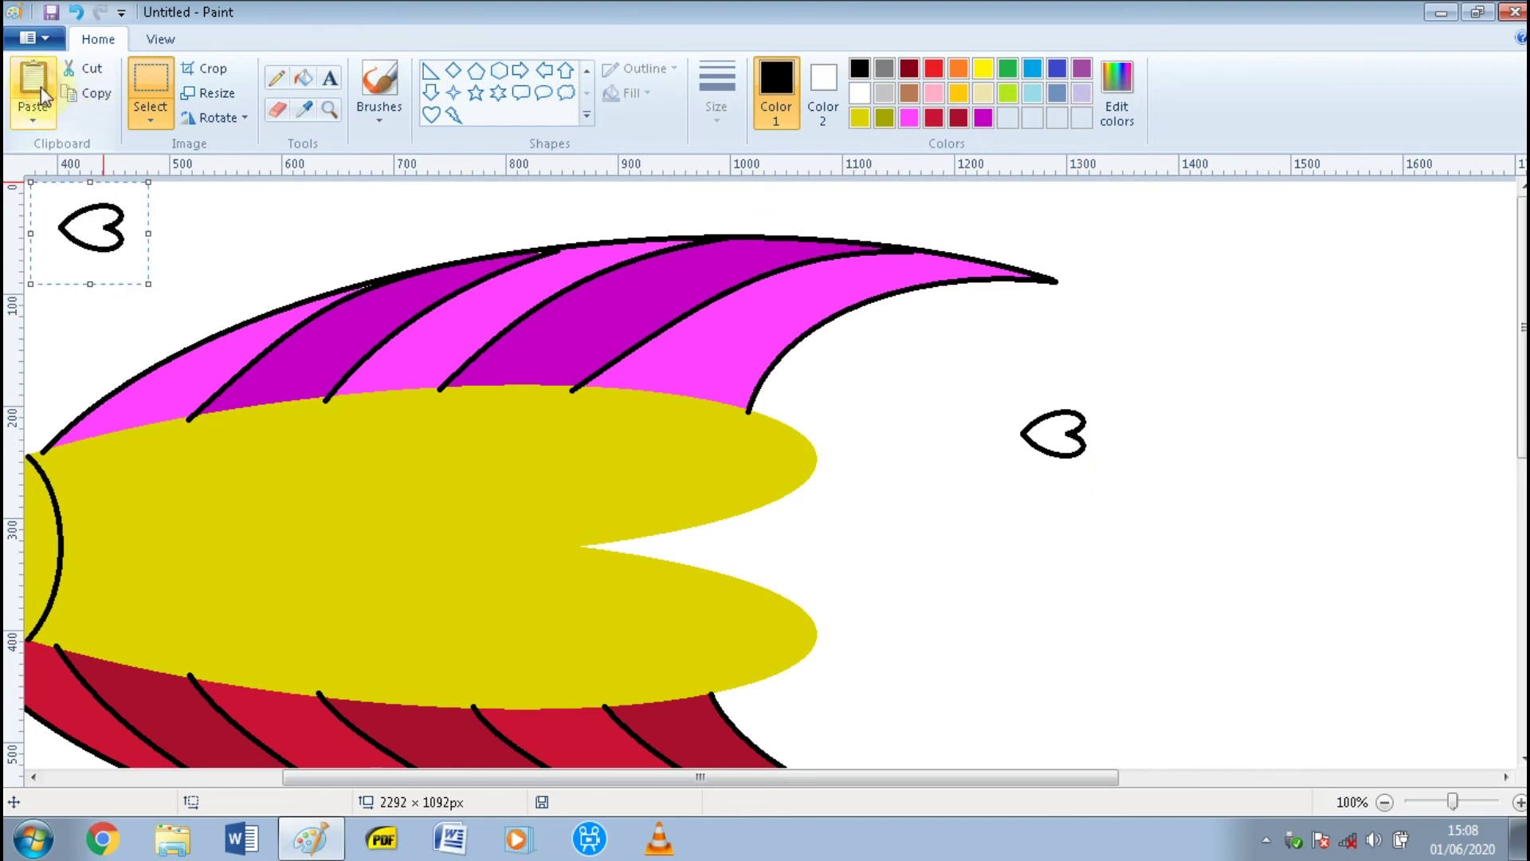
{"action": "left_click_drag", "start_coordinate": [89, 204], "coordinate": [101, 446]}
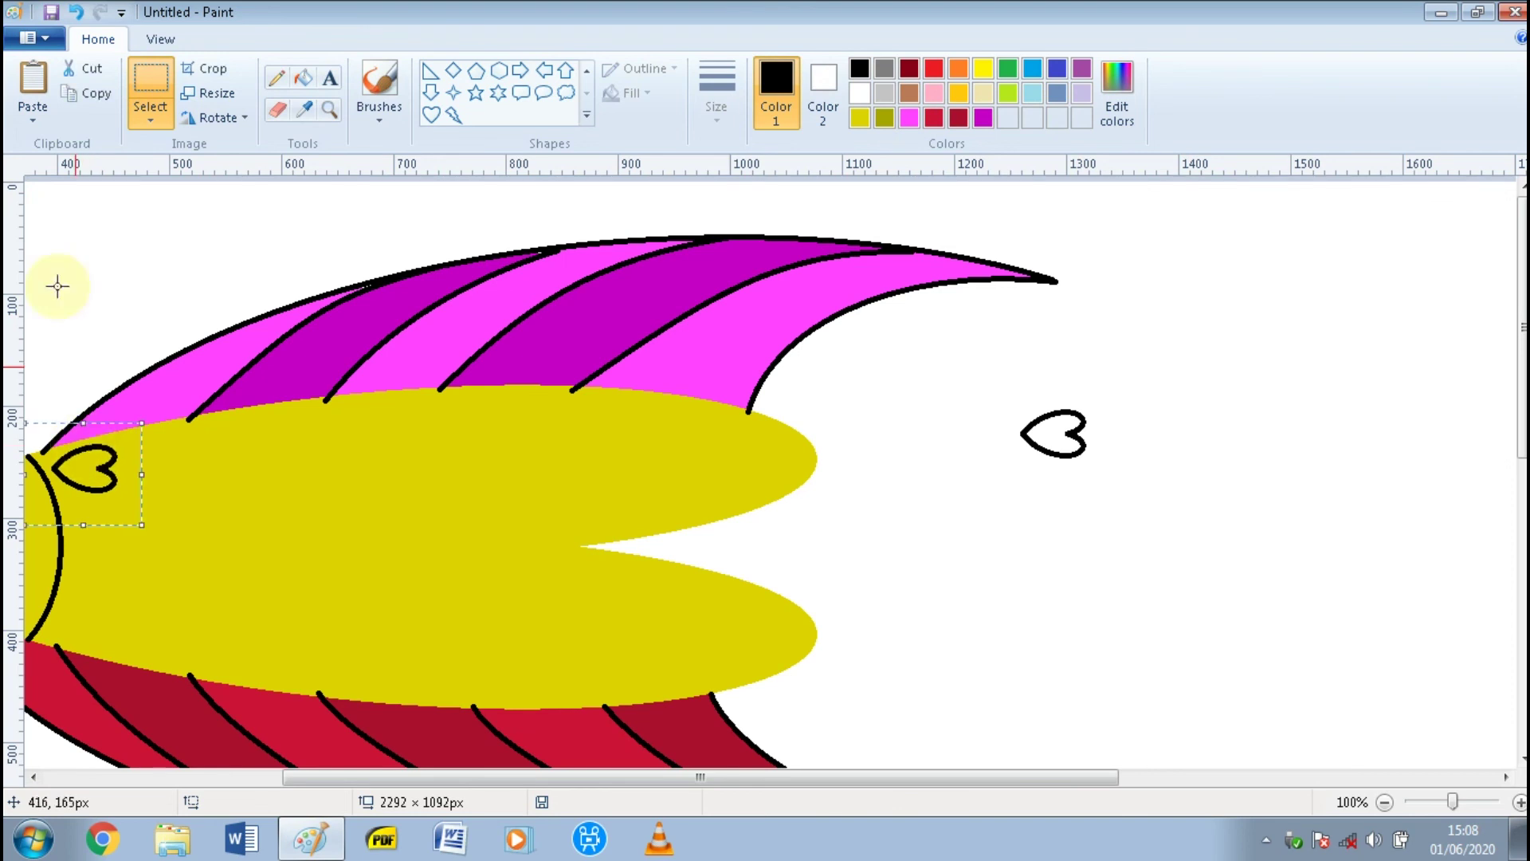
{"action": "left_click", "coordinate": [32, 84]}
{"action": "left_click_drag", "start_coordinate": [60, 233], "coordinate": [85, 520]}
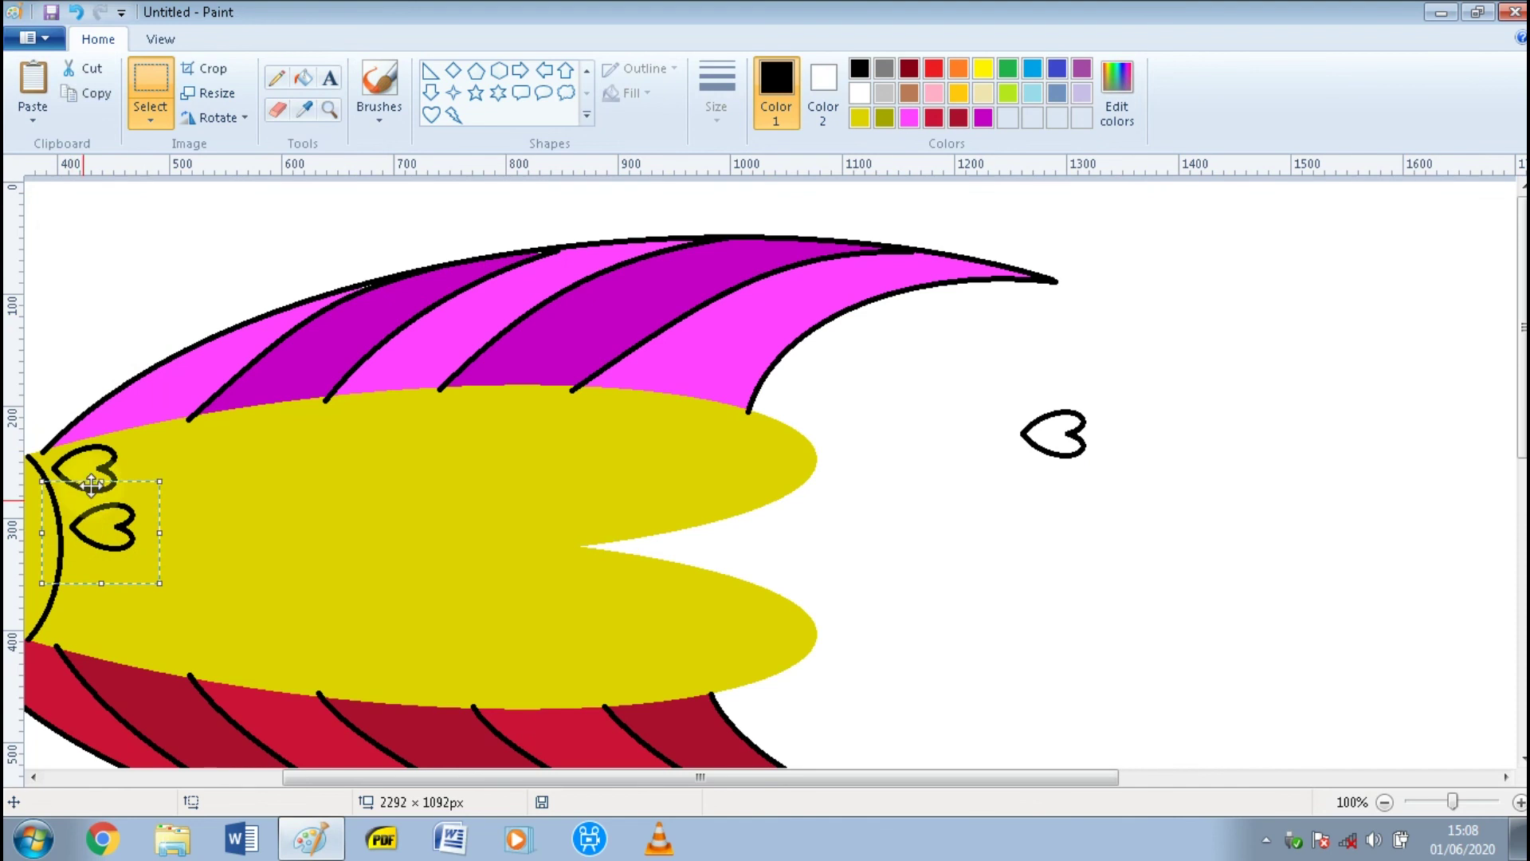
{"action": "left_click", "coordinate": [32, 84]}
{"action": "left_click_drag", "start_coordinate": [112, 275], "coordinate": [118, 607]}
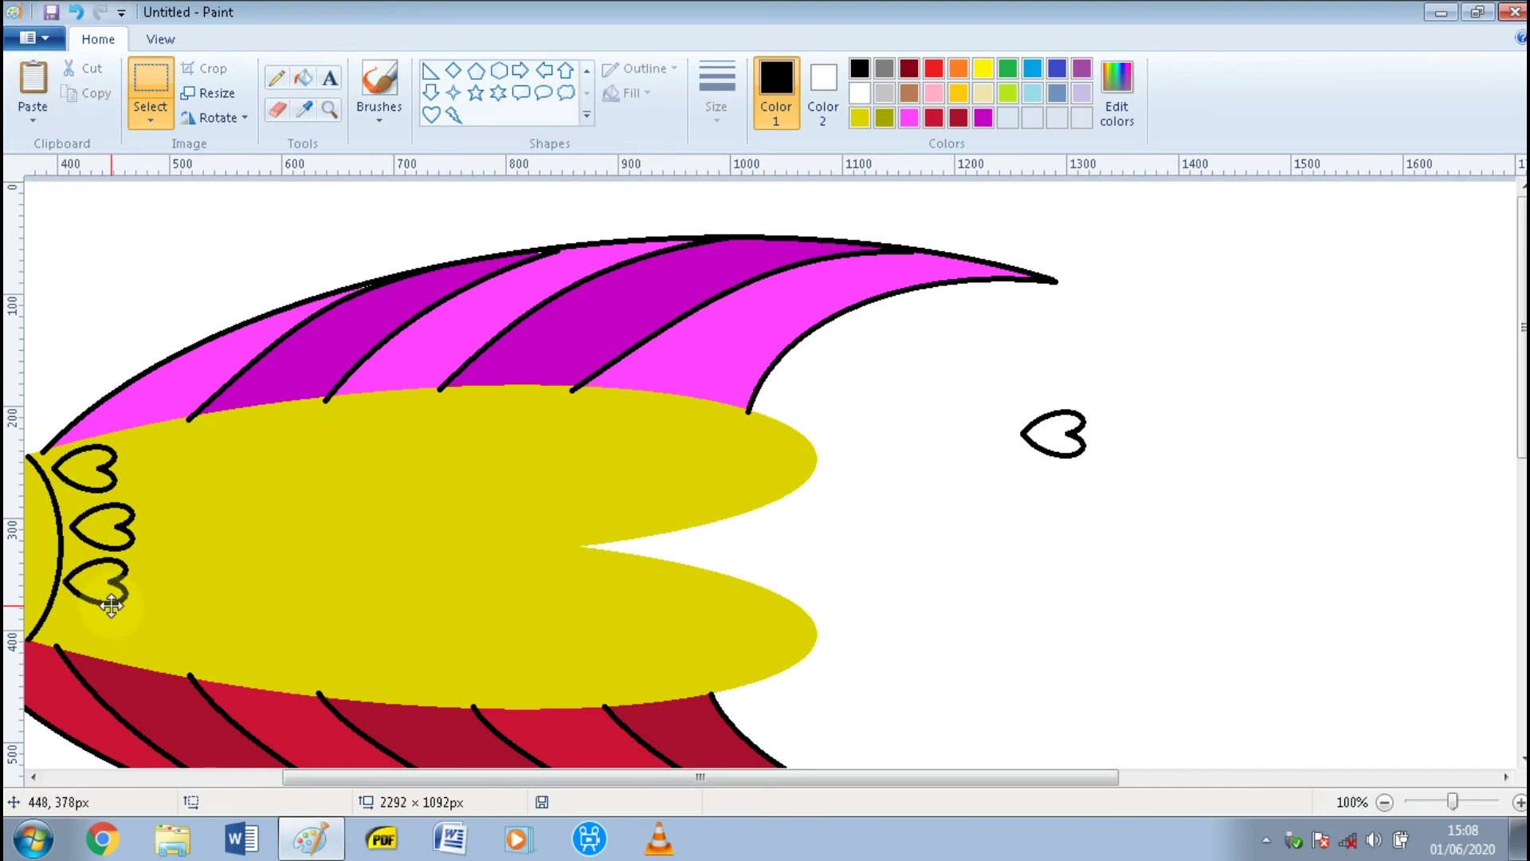
{"action": "key", "text": "ctrl+v"}
{"action": "left_click_drag", "start_coordinate": [80, 240], "coordinate": [48, 634]}
- Paste five more heart scales as a second vertical column on the body, right behind the first one
{"action": "left_click", "coordinate": [32, 83]}
{"action": "left_click_drag", "start_coordinate": [44, 239], "coordinate": [133, 501]}
{"action": "left_click", "coordinate": [34, 89]}
{"action": "left_click", "coordinate": [33, 90]}
{"action": "left_click_drag", "start_coordinate": [116, 246], "coordinate": [200, 577]}
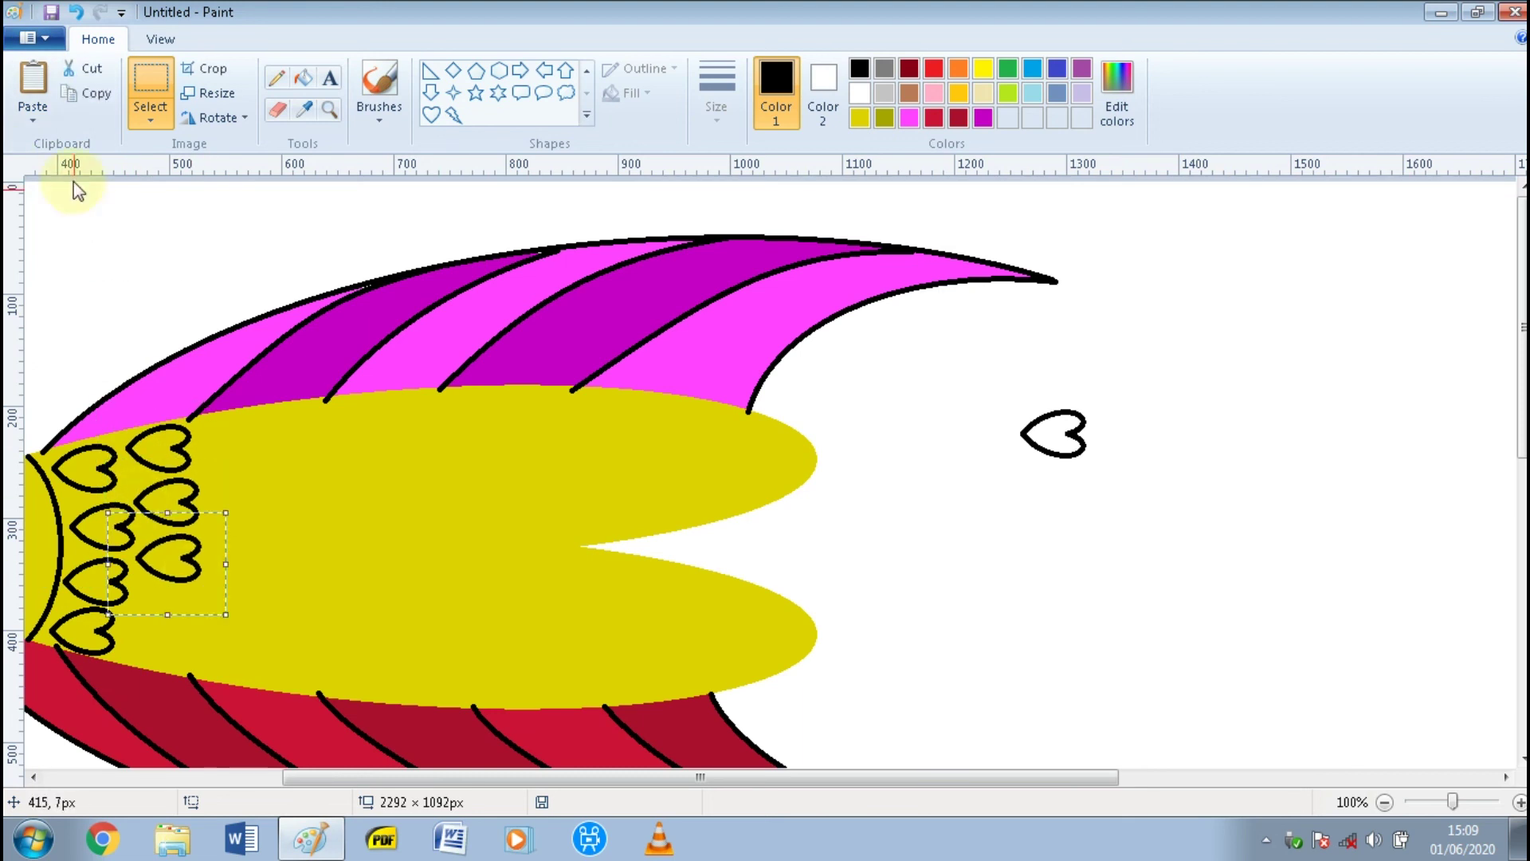
{"action": "left_click", "coordinate": [34, 90]}
{"action": "left_click_drag", "start_coordinate": [75, 223], "coordinate": [155, 658]}
- Paste hearts to finish the second scale column and continue a row along the body's upper edge towards the tail
{"action": "left_click", "coordinate": [33, 89]}
{"action": "left_click", "coordinate": [33, 119]}
{"action": "left_click", "coordinate": [48, 141]}
{"action": "left_click_drag", "start_coordinate": [80, 227], "coordinate": [231, 428]}
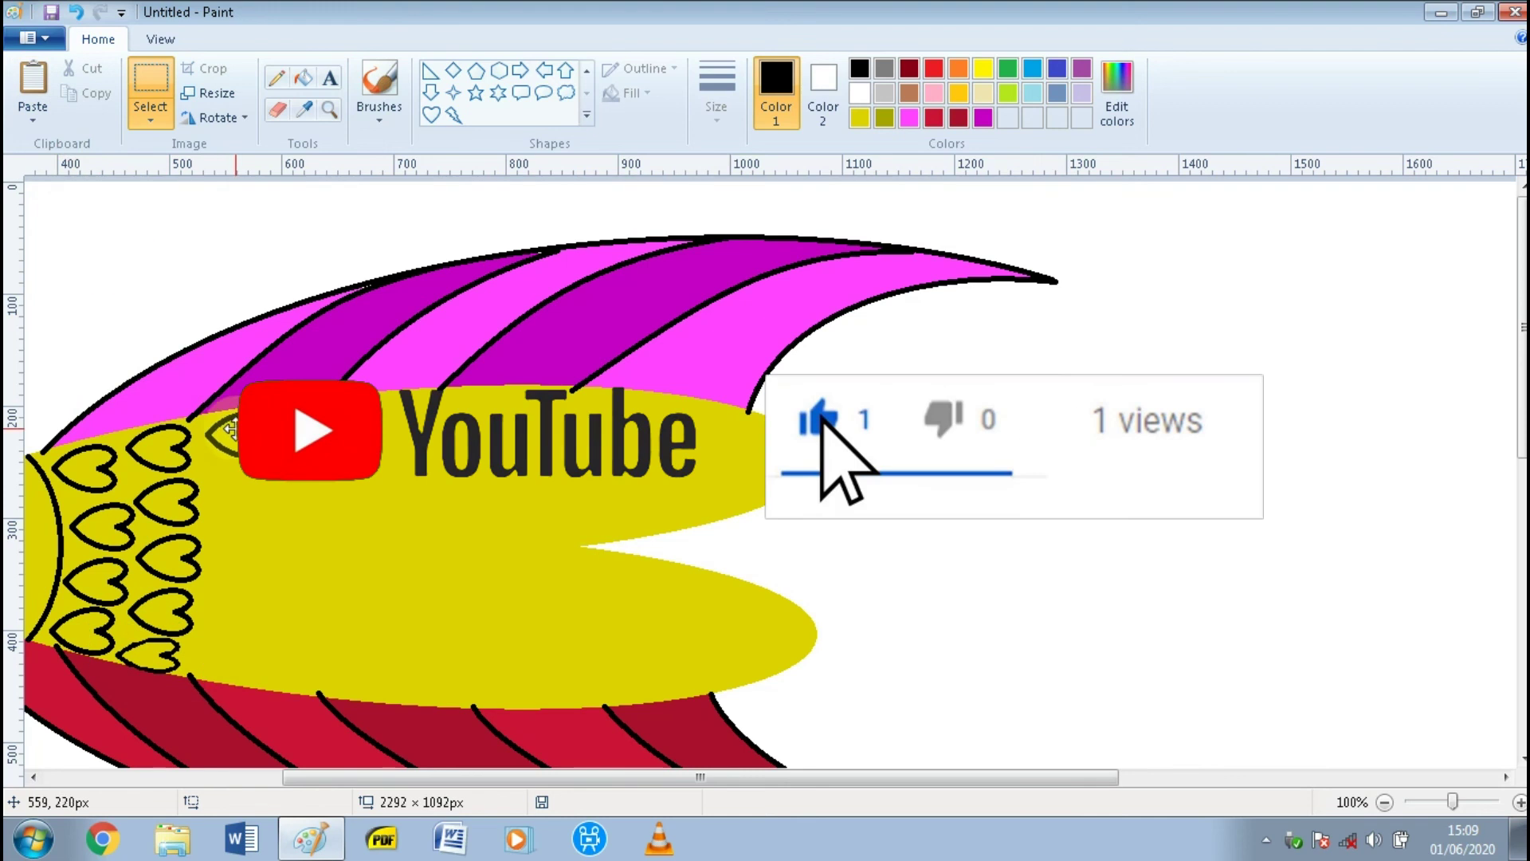
{"action": "left_click", "coordinate": [33, 89]}
{"action": "left_click_drag", "start_coordinate": [95, 228], "coordinate": [706, 418]}
- Paste more heart scales down the body to fill the third column
{"action": "left_click", "coordinate": [34, 90]}
{"action": "left_click", "coordinate": [34, 89]}
{"action": "left_click", "coordinate": [33, 89]}
{"action": "left_click", "coordinate": [33, 89]}
{"action": "left_click", "coordinate": [33, 89]}
{"action": "left_click_drag", "start_coordinate": [104, 229], "coordinate": [215, 664]}
- Paste four more heart scales beneath the top-row heart to complete the fourth column
{"action": "left_click", "coordinate": [33, 89]}
{"action": "left_click", "coordinate": [34, 89]}
{"action": "left_click", "coordinate": [34, 89]}
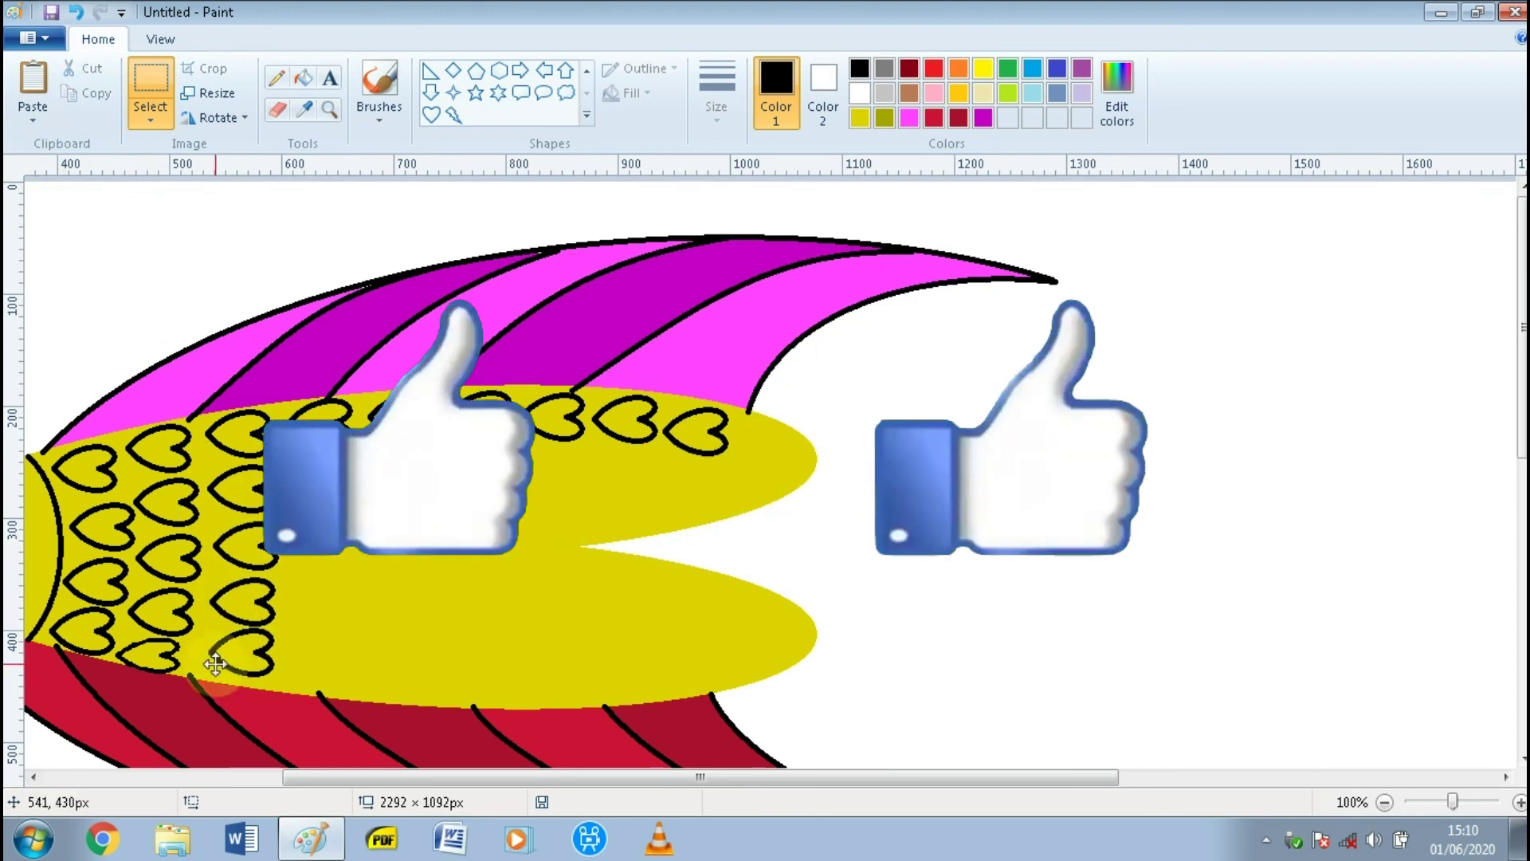
{"action": "left_click", "coordinate": [34, 89]}
{"action": "left_click_drag", "start_coordinate": [96, 228], "coordinate": [317, 600]}
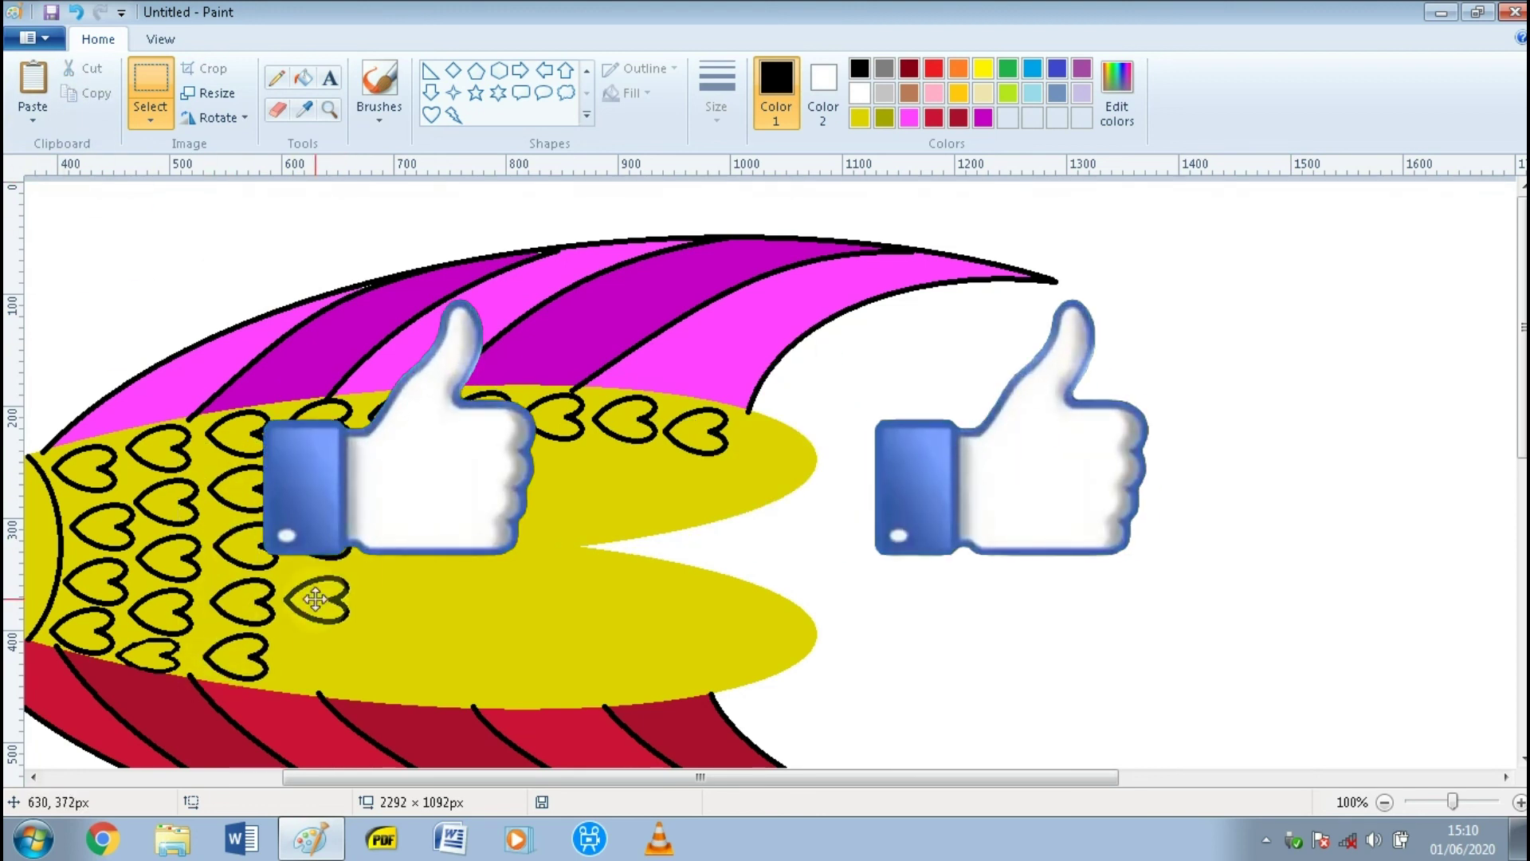
{"action": "left_click", "coordinate": [33, 89]}
{"action": "left_click_drag", "start_coordinate": [96, 228], "coordinate": [322, 642]}
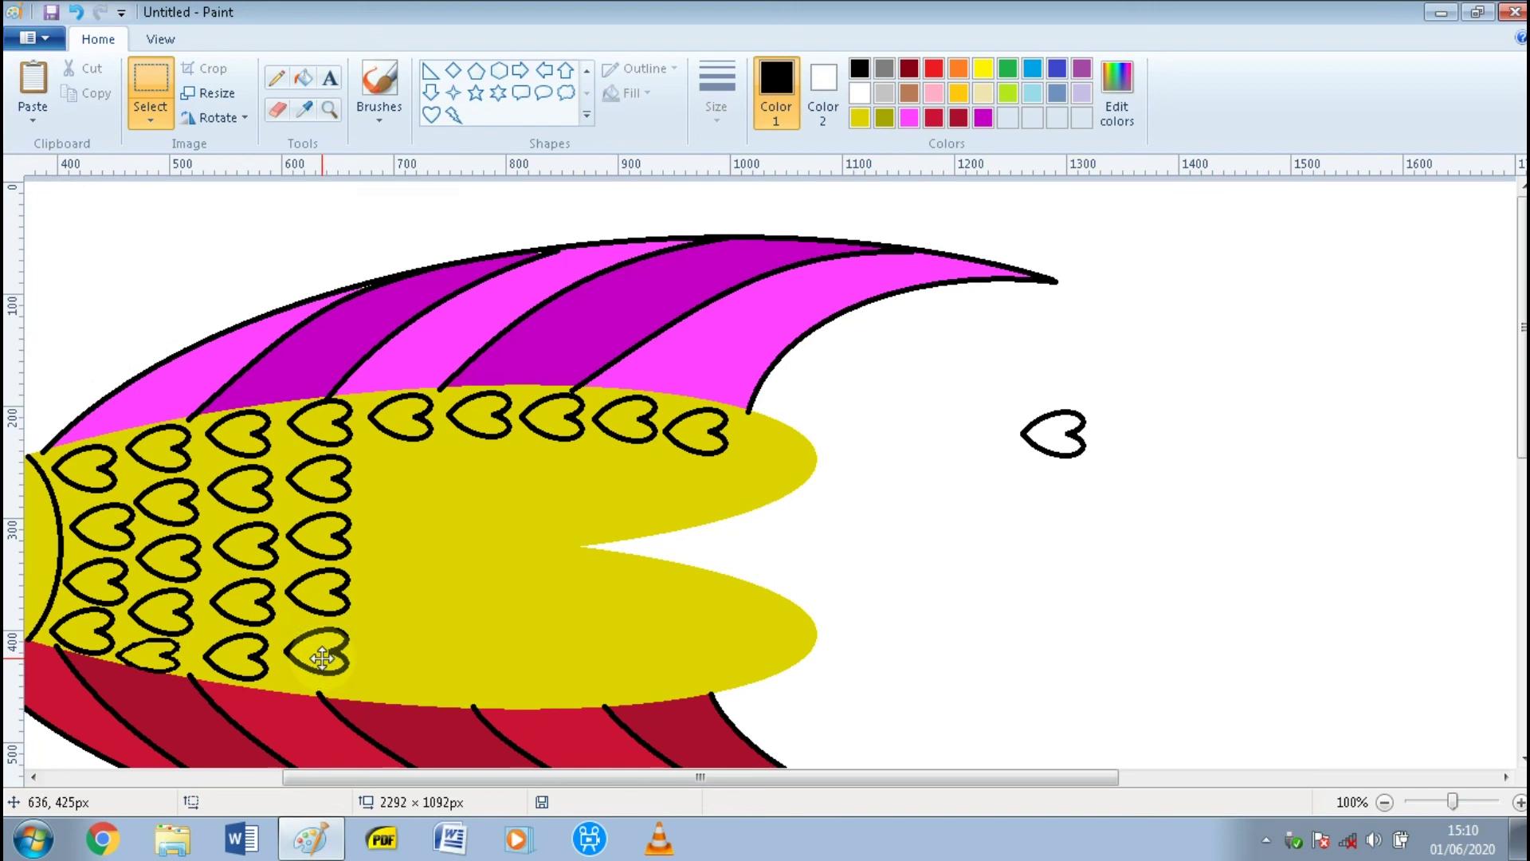
- Paste four heart scales beneath the top-row heart to form the fifth column
{"action": "left_click", "coordinate": [32, 112]}
{"action": "left_click_drag", "start_coordinate": [95, 239], "coordinate": [403, 495]}
{"action": "left_click", "coordinate": [32, 88]}
{"action": "left_click_drag", "start_coordinate": [95, 239], "coordinate": [389, 608]}
{"action": "key", "text": "ctrl+v"}
- Paste heart scales beneath the top-row heart to build the sixth column
{"action": "key", "text": "ctrl+v"}
{"action": "left_click_drag", "start_coordinate": [58, 204], "coordinate": [483, 472]}
{"action": "left_click", "coordinate": [33, 89]}
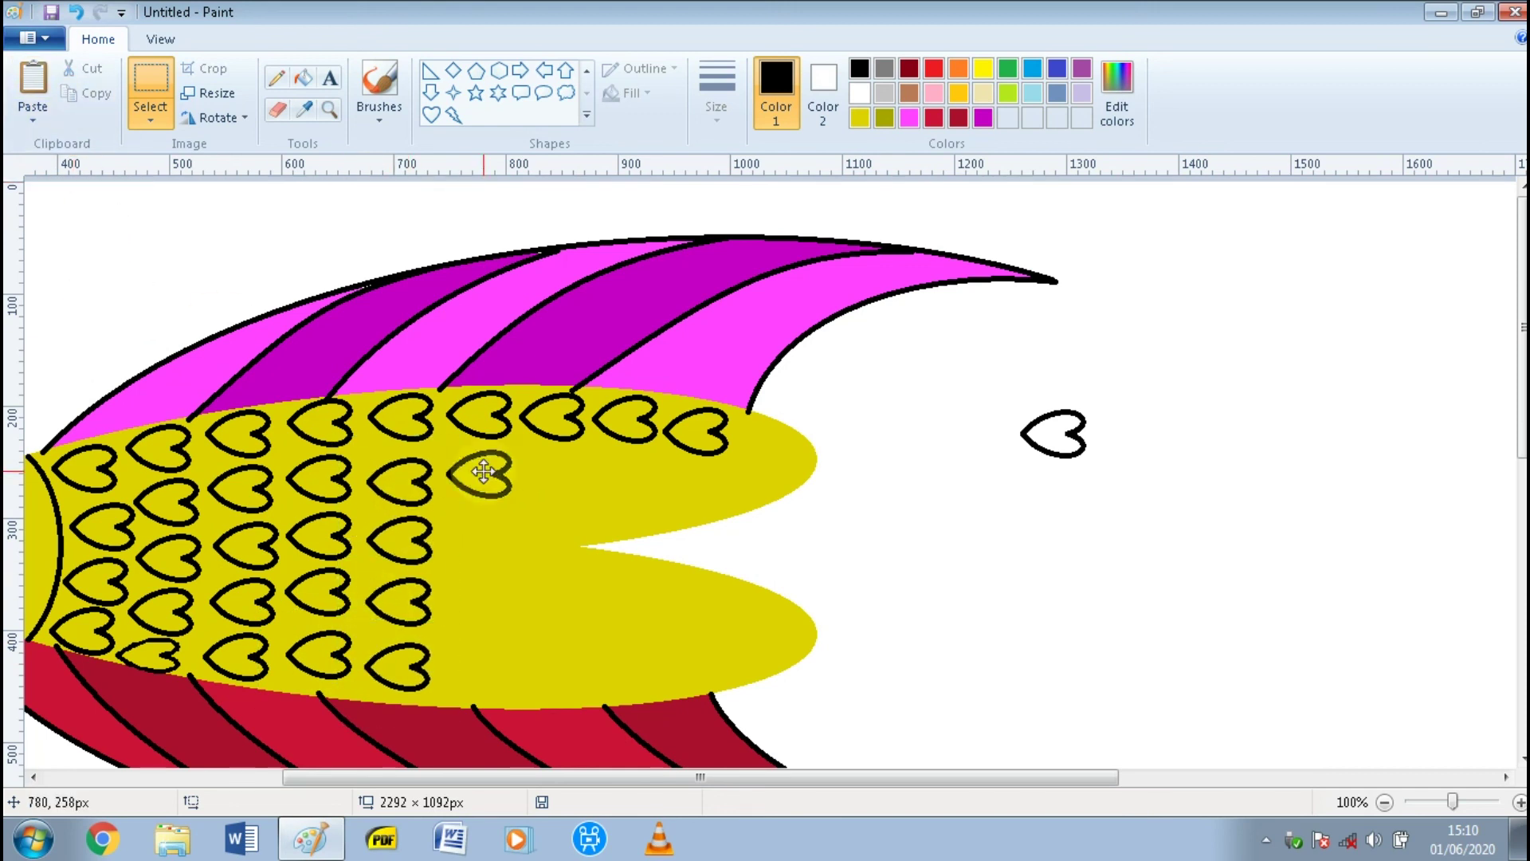
{"action": "key", "text": "ctrl+v"}
{"action": "left_click_drag", "start_coordinate": [60, 211], "coordinate": [477, 609]}
{"action": "key", "text": "ctrl+v"}
{"action": "key", "text": "ctrl+v"}
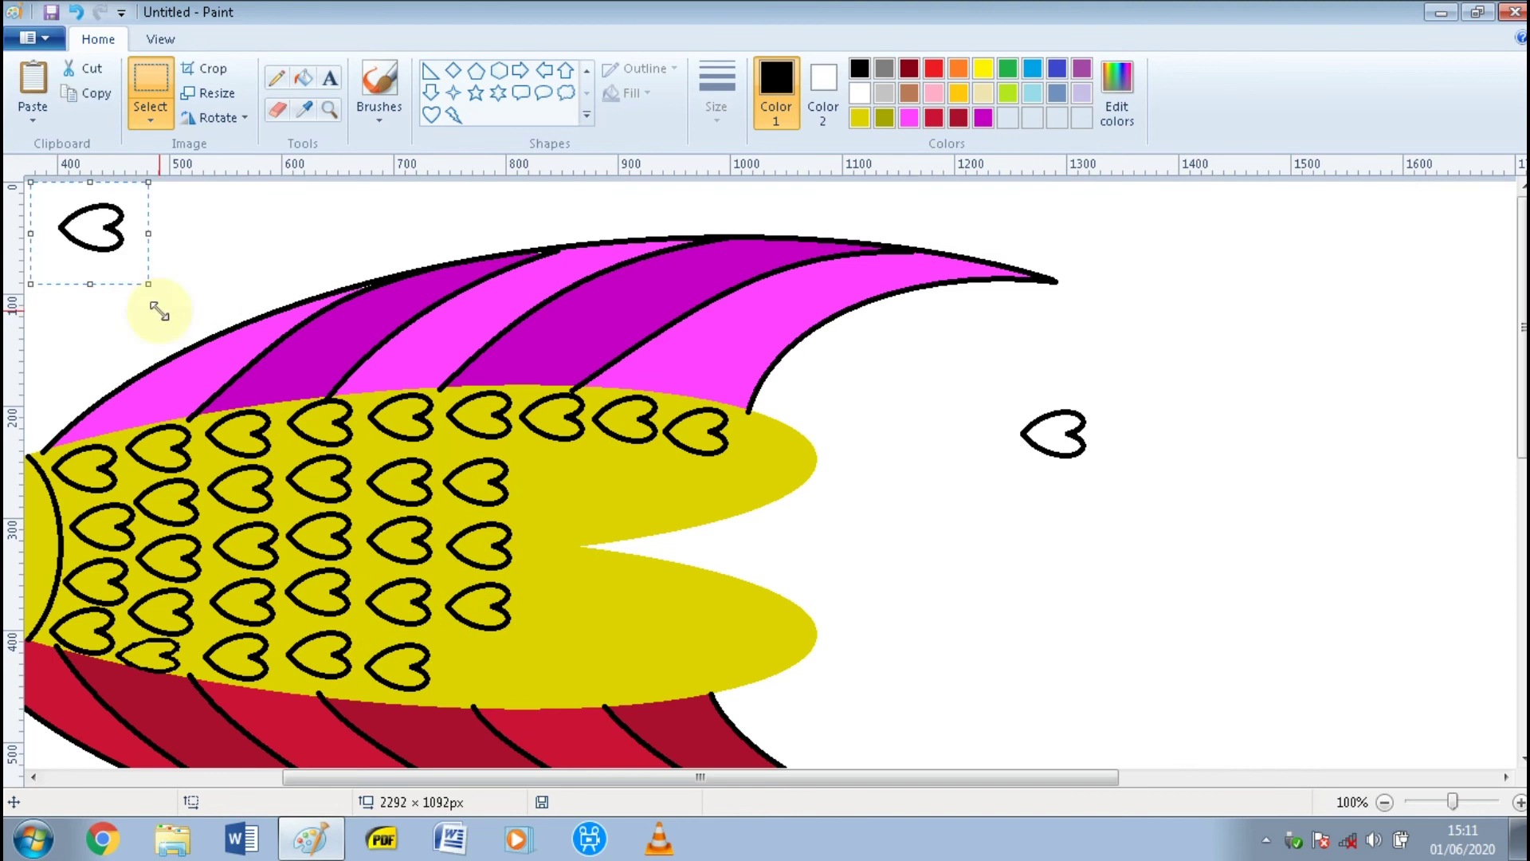
- Paste heart scales beneath the top-row heart in the seventh column, where the two tail lobes meet
{"action": "left_click_drag", "start_coordinate": [87, 231], "coordinate": [519, 461]}
{"action": "key", "text": "ctrl+v"}
{"action": "left_click", "coordinate": [32, 88]}
{"action": "left_click_drag", "start_coordinate": [120, 226], "coordinate": [544, 594]}
{"action": "left_click", "coordinate": [44, 89]}
{"action": "key", "text": "ctrl+v"}
{"action": "left_click_drag", "start_coordinate": [120, 191], "coordinate": [541, 651]}
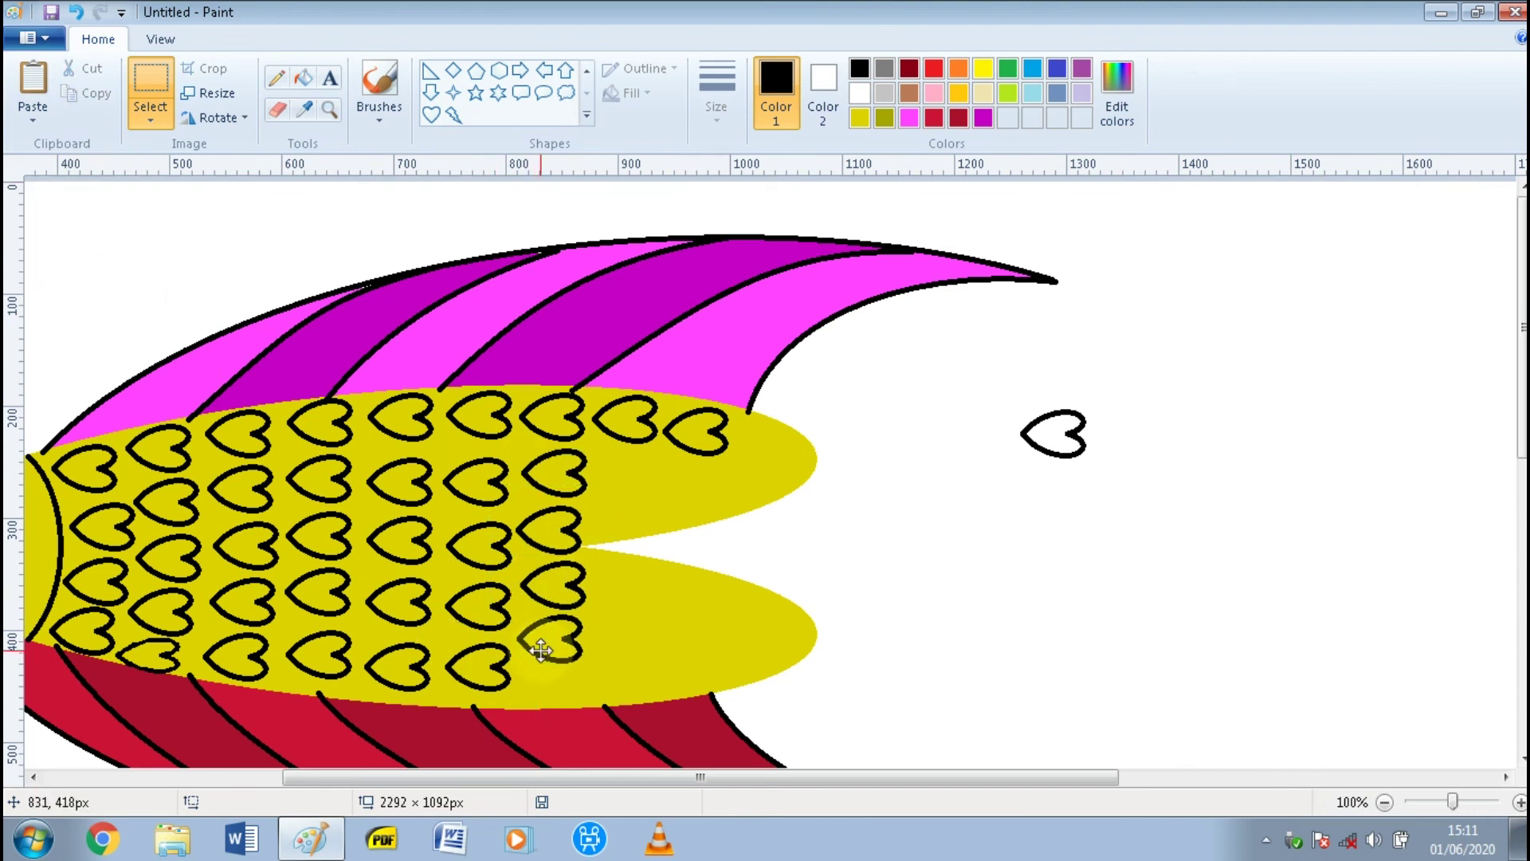
- Paste heart scales over the upper and lower tail lobes out to their rounded tips
{"action": "left_click", "coordinate": [33, 84]}
{"action": "left_click_drag", "start_coordinate": [106, 231], "coordinate": [765, 458]}
{"action": "left_click", "coordinate": [33, 84]}
{"action": "left_click", "coordinate": [33, 84]}
{"action": "left_click", "coordinate": [33, 83]}
{"action": "left_click_drag", "start_coordinate": [91, 226], "coordinate": [743, 631]}
{"action": "left_click", "coordinate": [32, 83]}
{"action": "left_click", "coordinate": [33, 84]}
{"action": "left_click", "coordinate": [33, 84]}
{"action": "left_click", "coordinate": [33, 84]}
{"action": "left_click", "coordinate": [33, 84]}
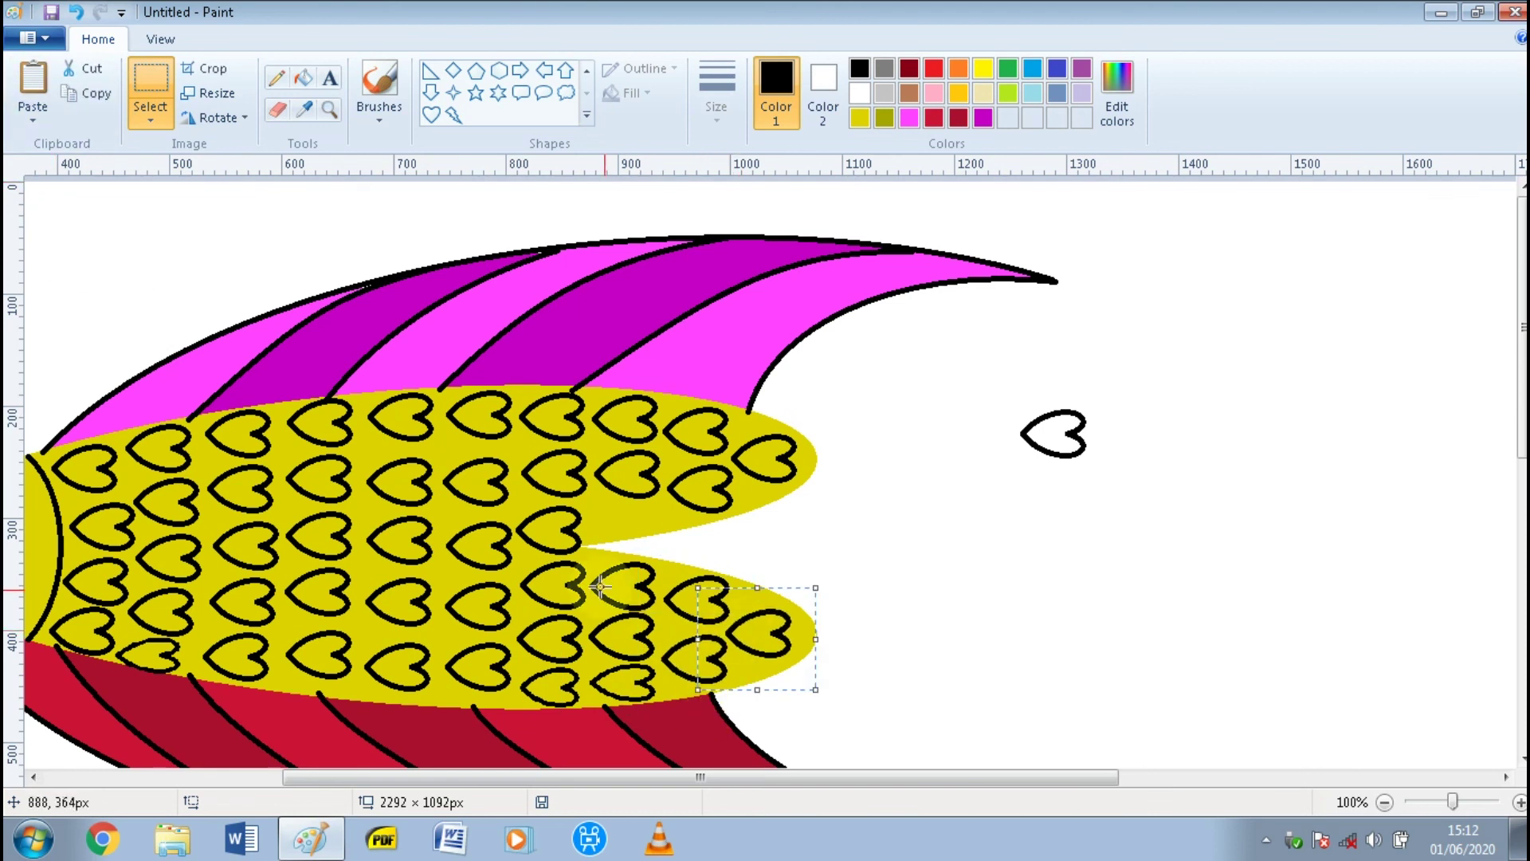
- Paste one more heart at the inner edge of the upper tail lobe and shrink it to fit inside the lobe
{"action": "left_click", "coordinate": [28, 87]}
{"action": "left_click_drag", "start_coordinate": [87, 226], "coordinate": [676, 484]}
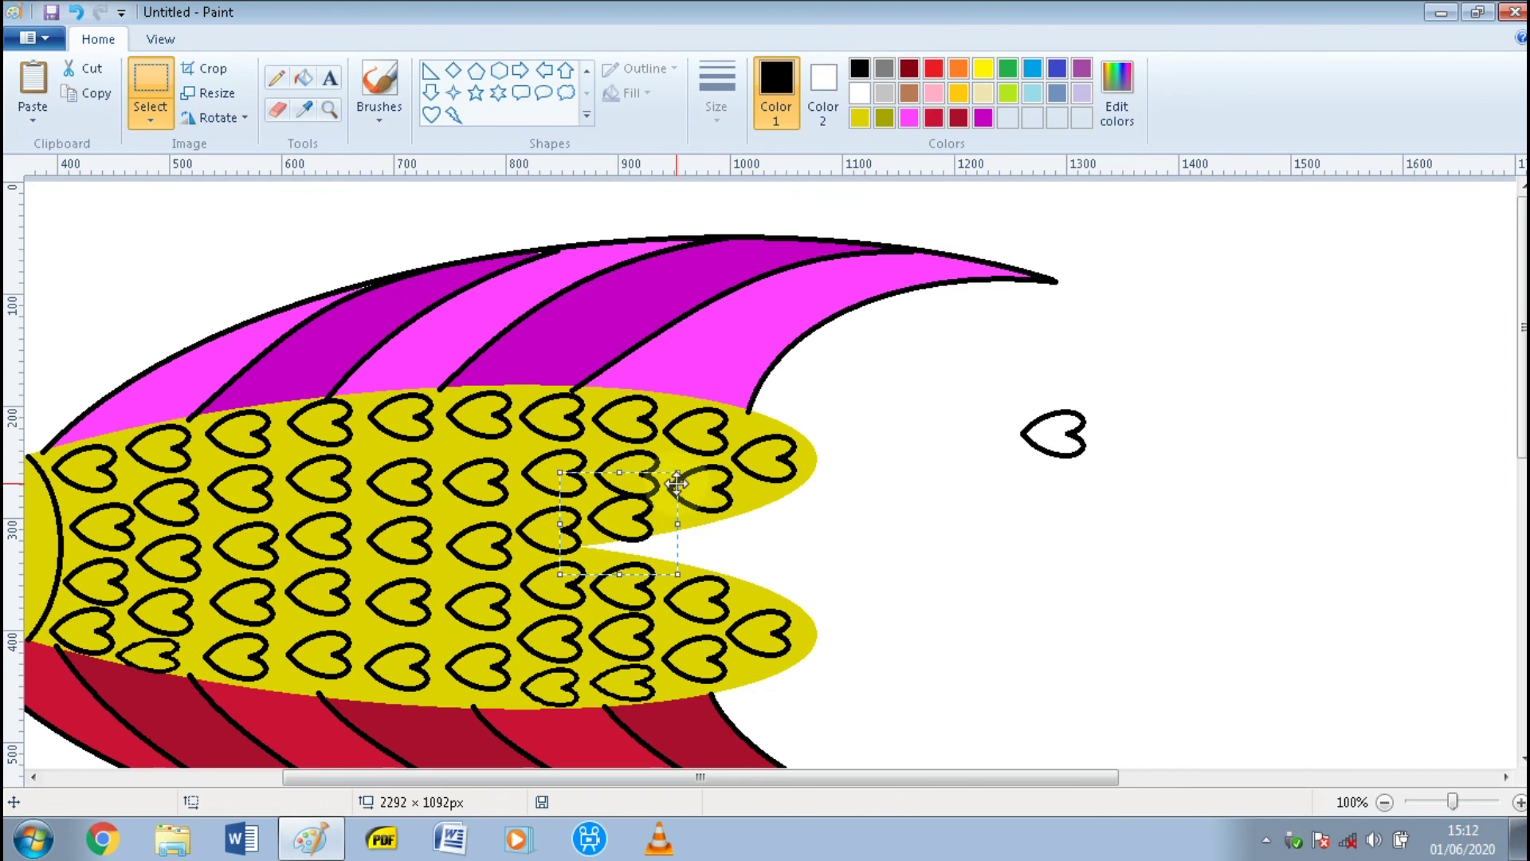
{"action": "left_click", "coordinate": [683, 472]}
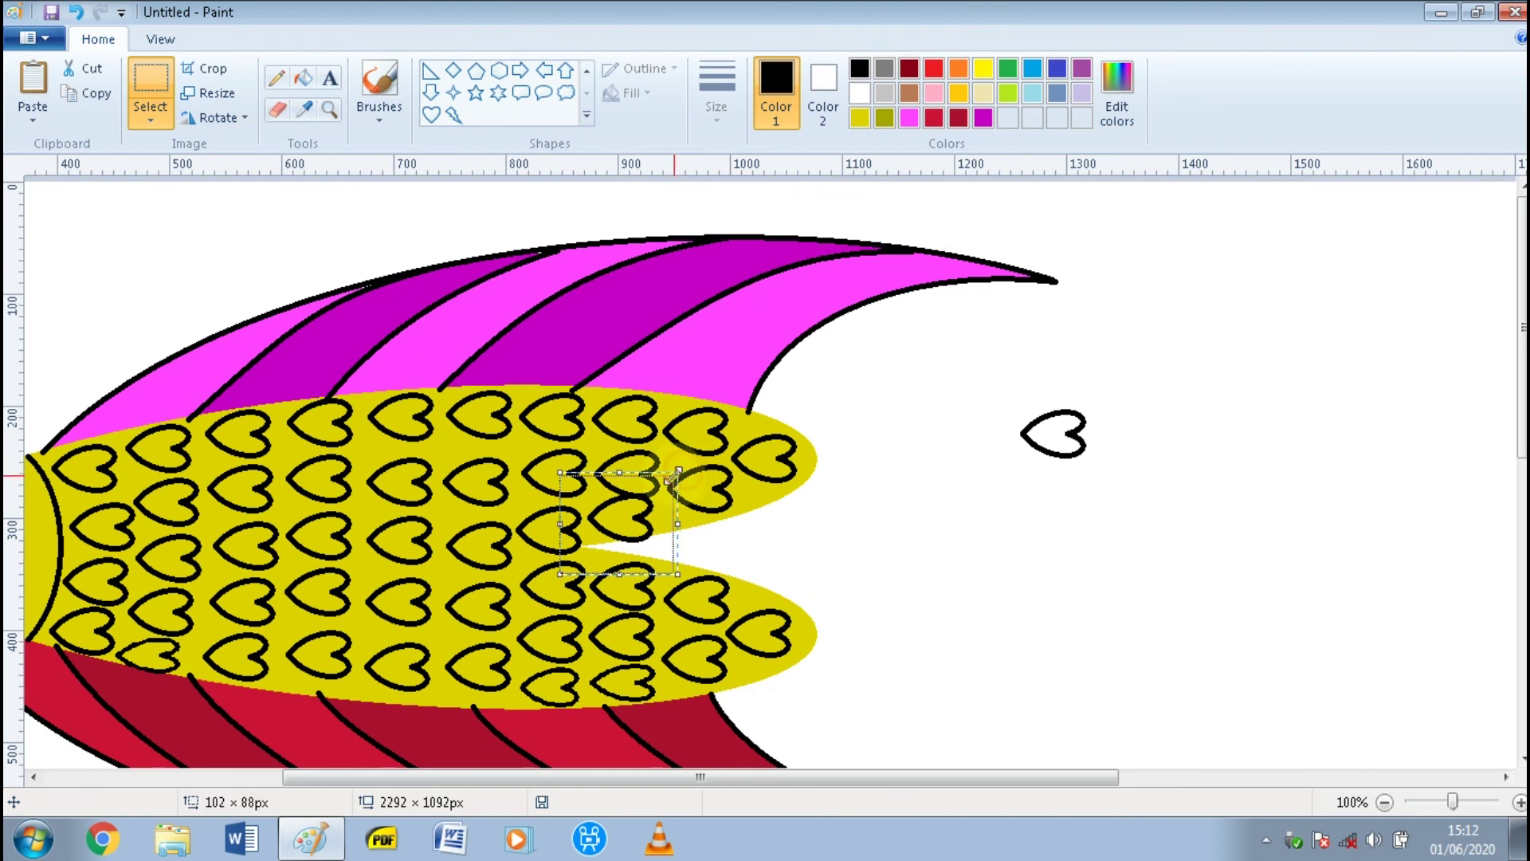
{"action": "left_click_drag", "start_coordinate": [586, 494], "coordinate": [621, 555]}
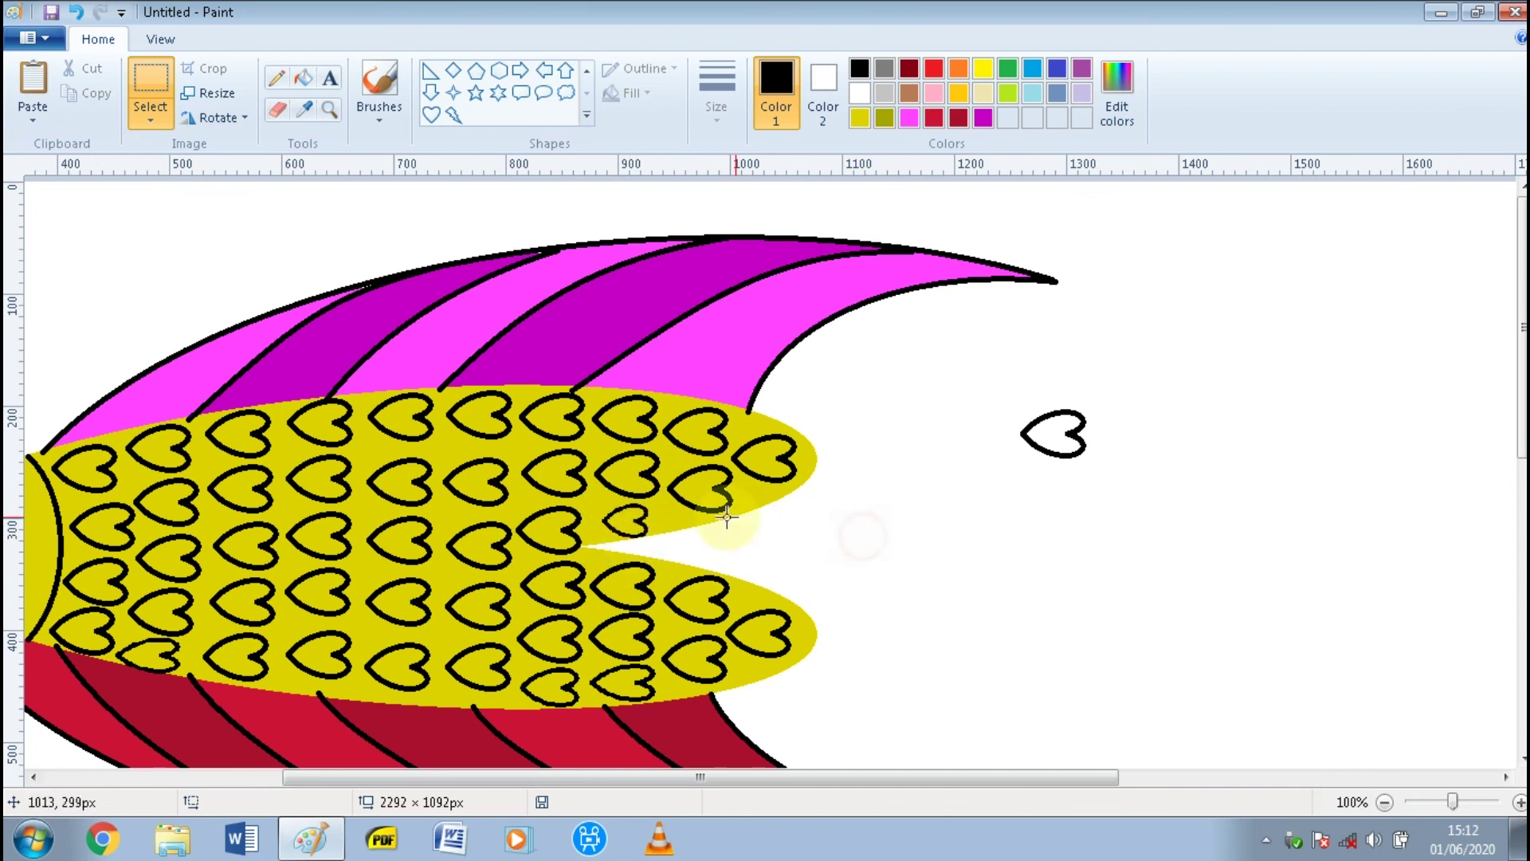
- Delete the leftover heart from the blank canvas behind the tail
{"action": "scroll", "coordinate": [678, 519], "scroll_direction": "down", "scroll_amount": 3}
{"action": "scroll", "coordinate": [679, 519], "scroll_direction": "up", "scroll_amount": 3}
{"action": "left_click", "coordinate": [678, 519]}
{"action": "scroll", "coordinate": [678, 519], "scroll_direction": "down", "scroll_amount": 1}
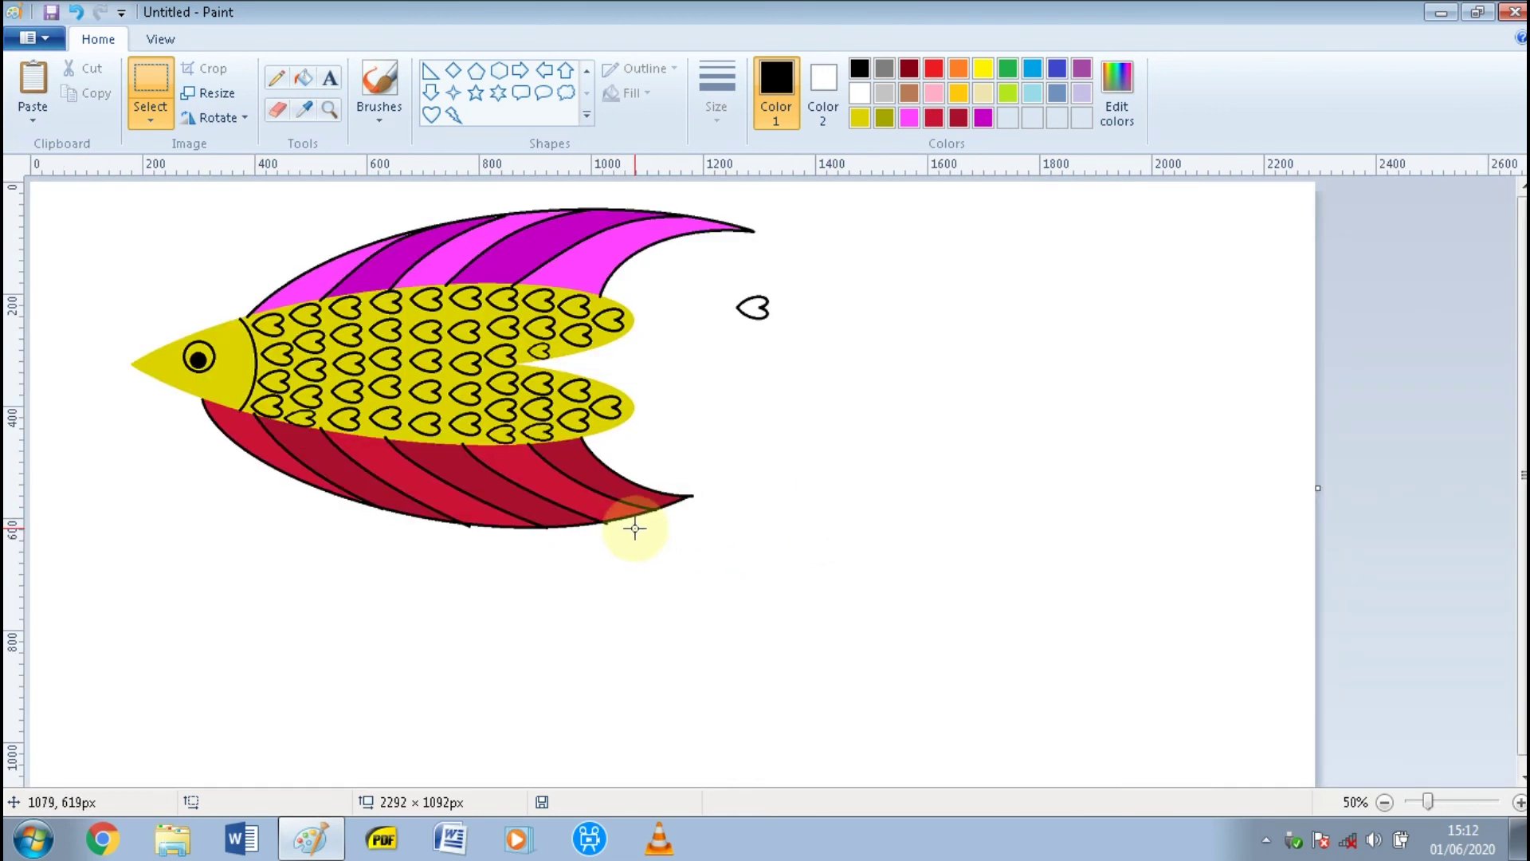
{"action": "left_click", "coordinate": [162, 82]}
{"action": "left_click_drag", "start_coordinate": [712, 282], "coordinate": [832, 379]}
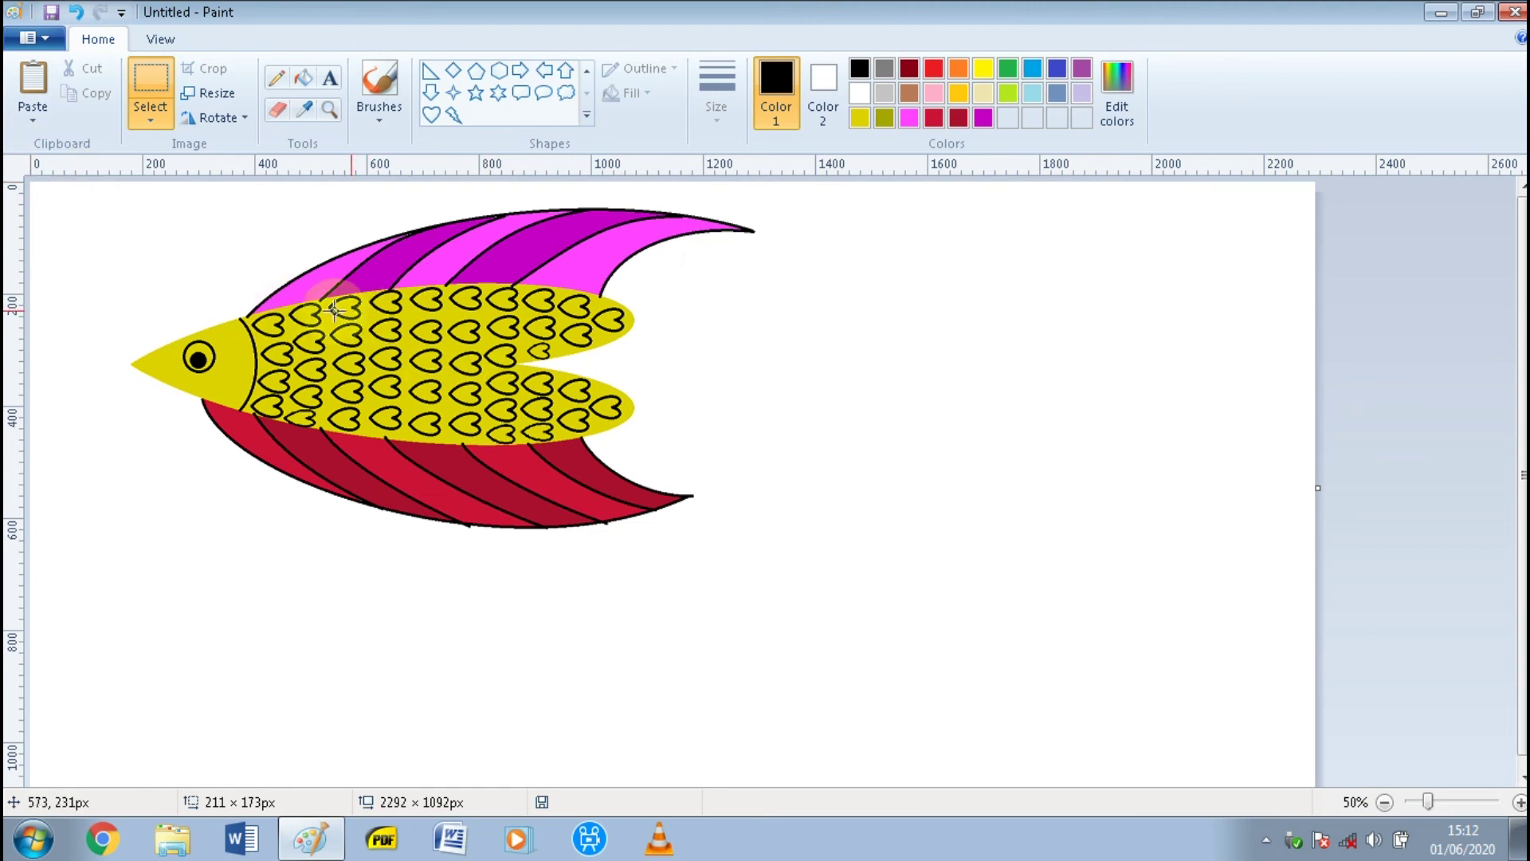
{"action": "left_click", "coordinate": [588, 527]}
- Fill the ring around the eye's pupil with white
{"action": "scroll", "coordinate": [587, 527], "scroll_direction": "up", "scroll_amount": 1}
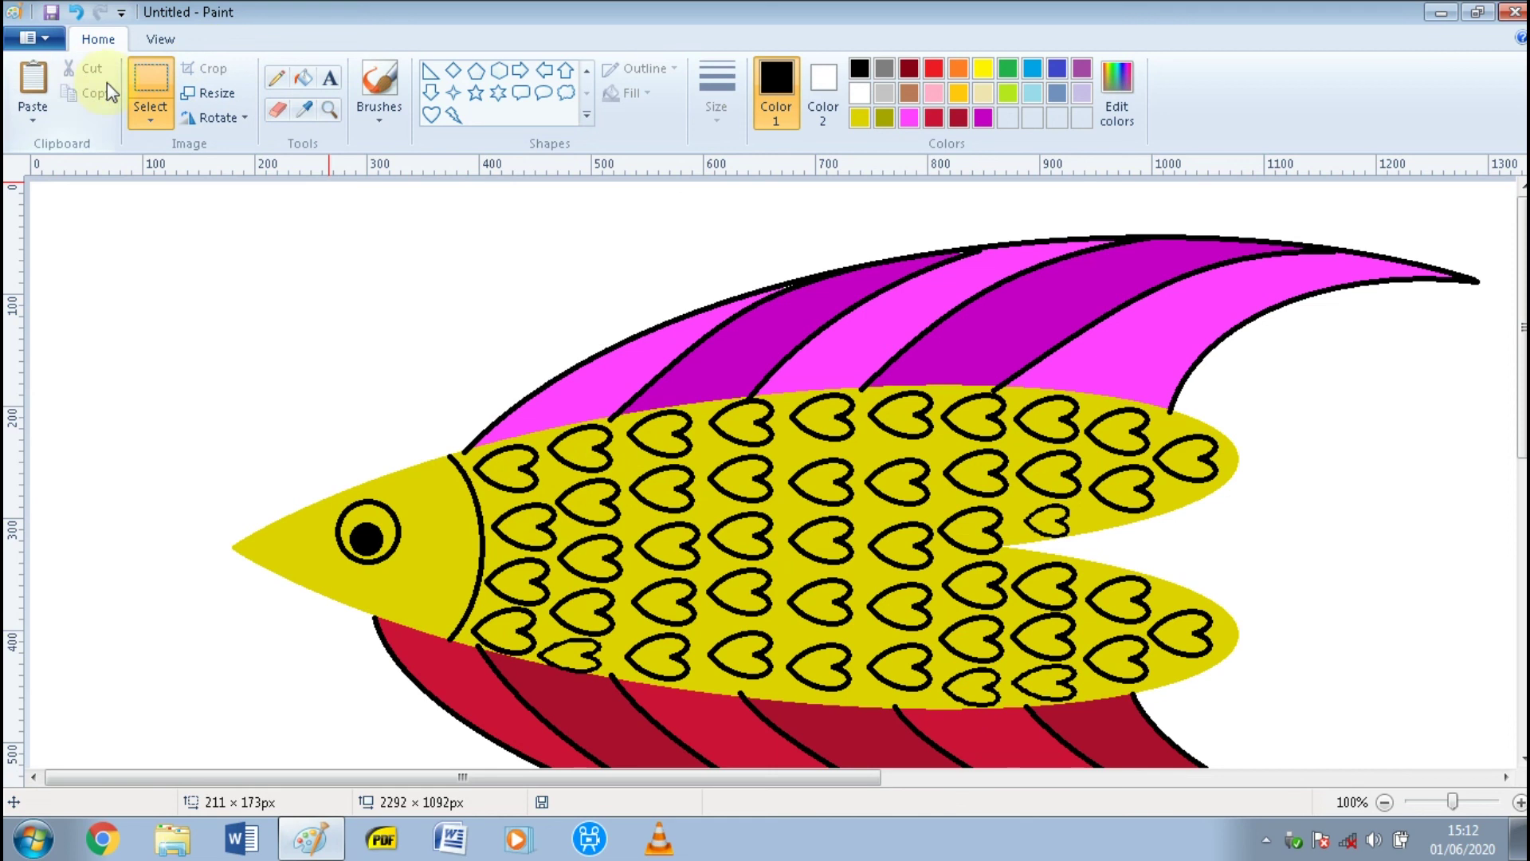
{"action": "left_click", "coordinate": [305, 83]}
{"action": "left_click", "coordinate": [856, 94]}
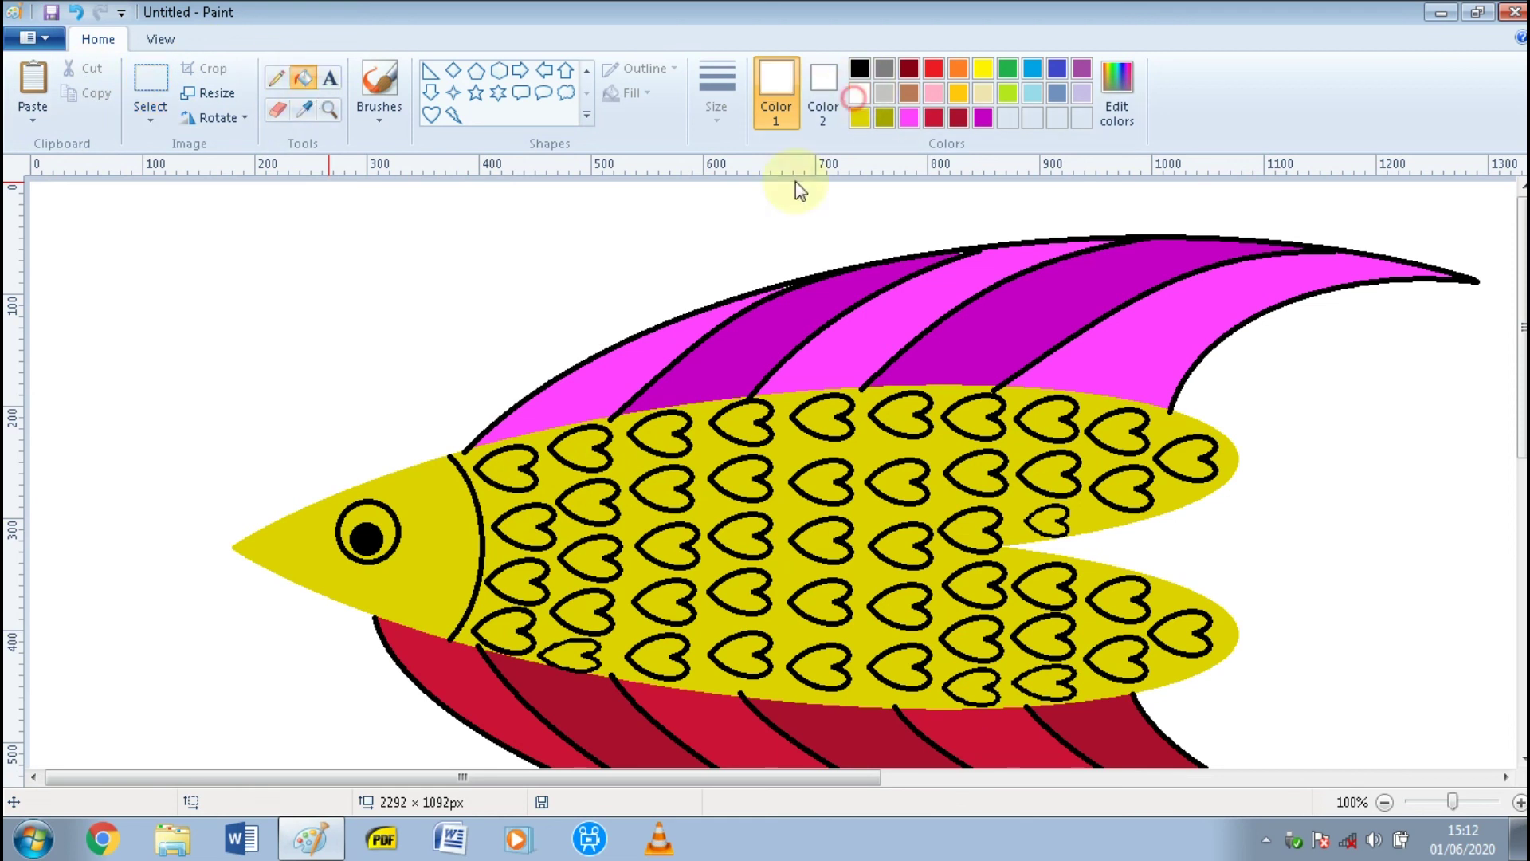
{"action": "left_click", "coordinate": [383, 516]}
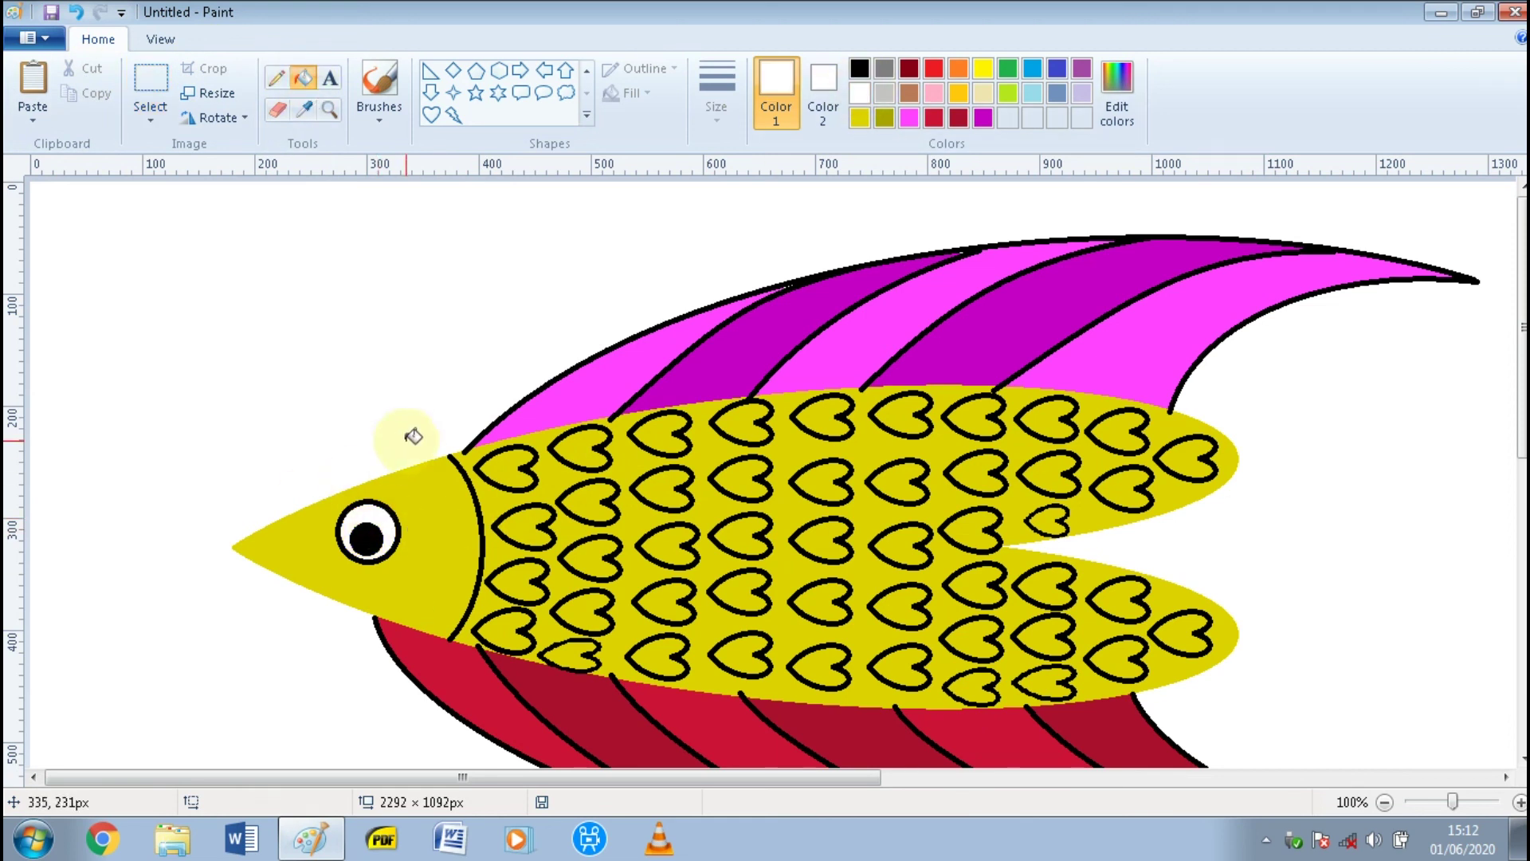
- Mix a light gray with red, green and blue at 226 and fill the ring around the eye's pupil with it
{"action": "left_click", "coordinate": [1133, 88]}
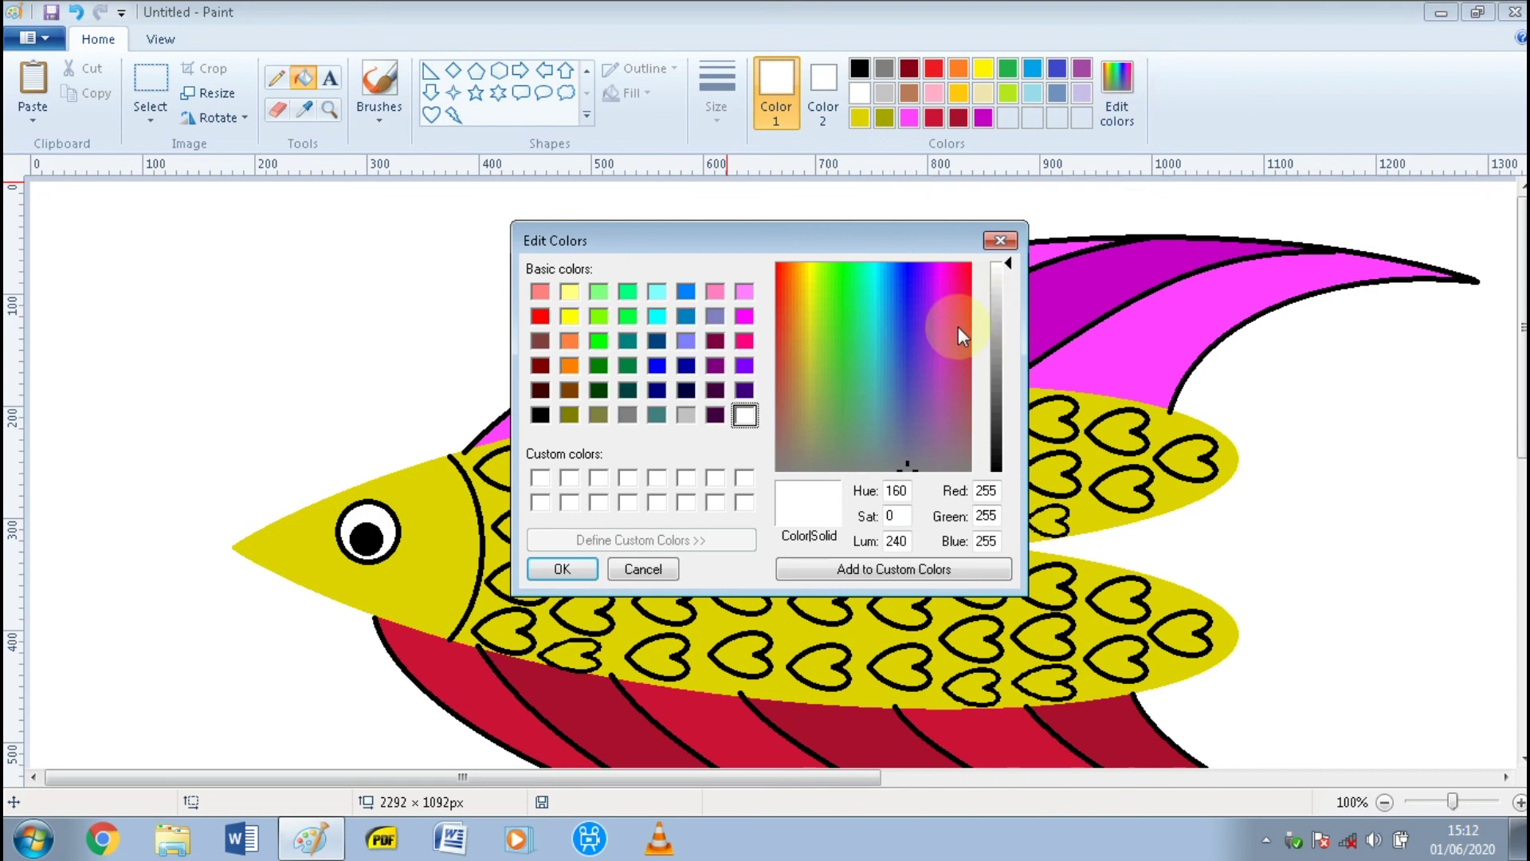
{"action": "left_click_drag", "start_coordinate": [1012, 275], "coordinate": [1012, 292]}
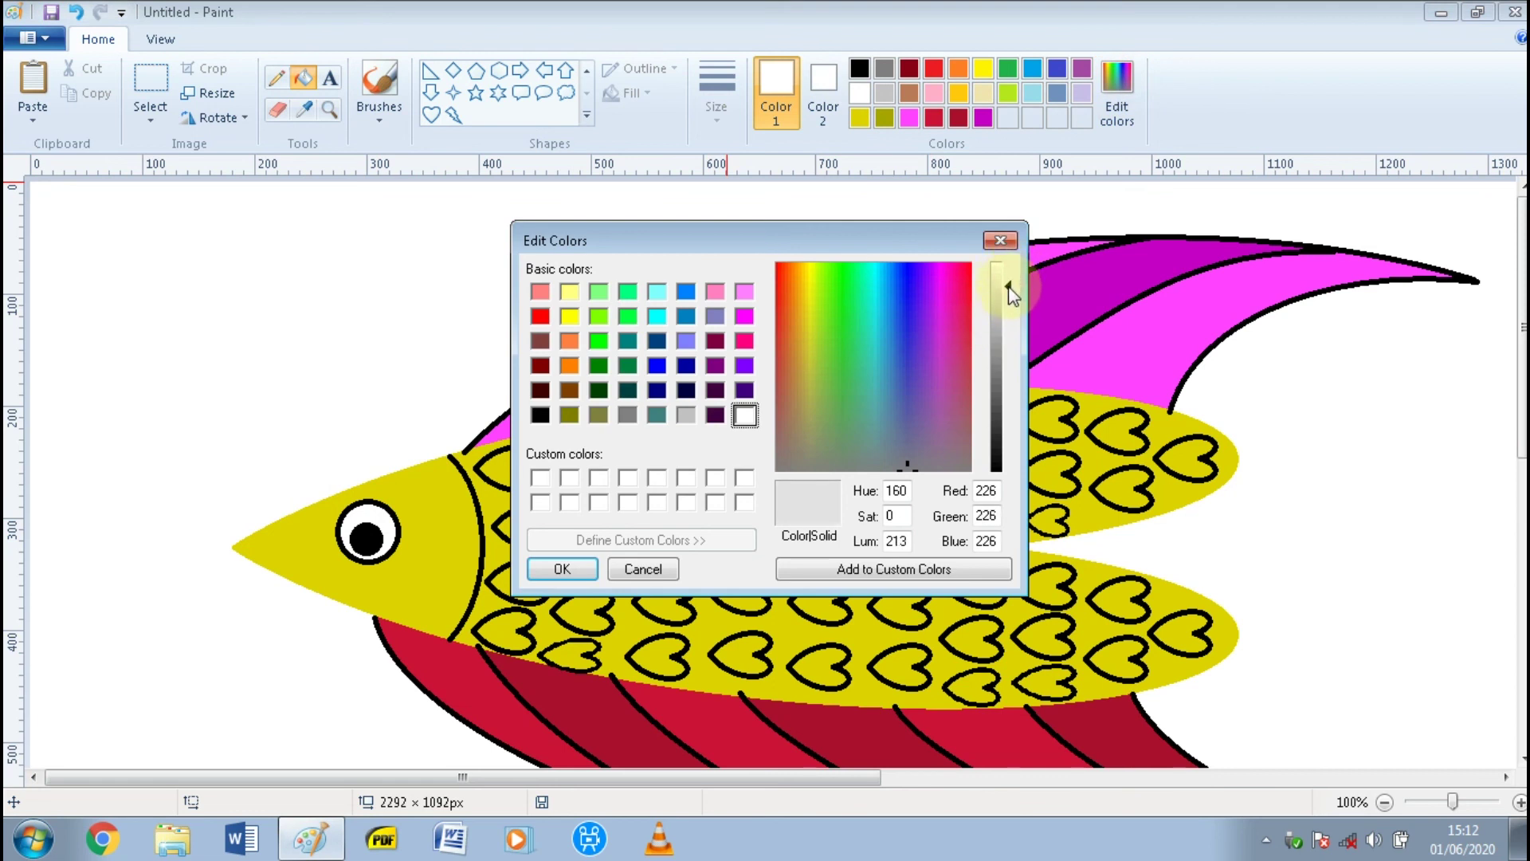
{"action": "left_click", "coordinate": [591, 571]}
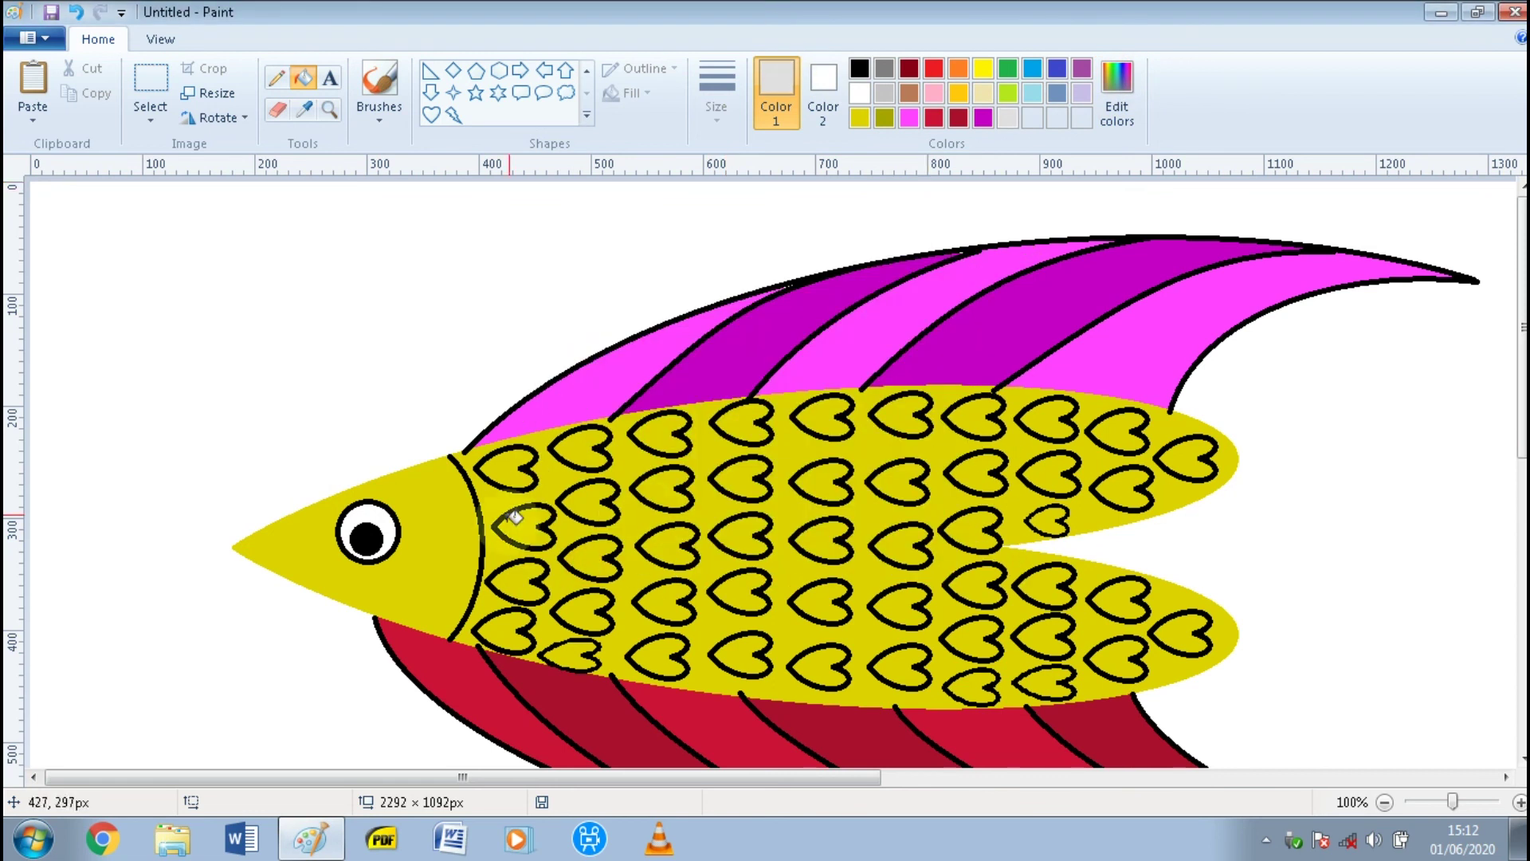
{"action": "left_click", "coordinate": [359, 513]}
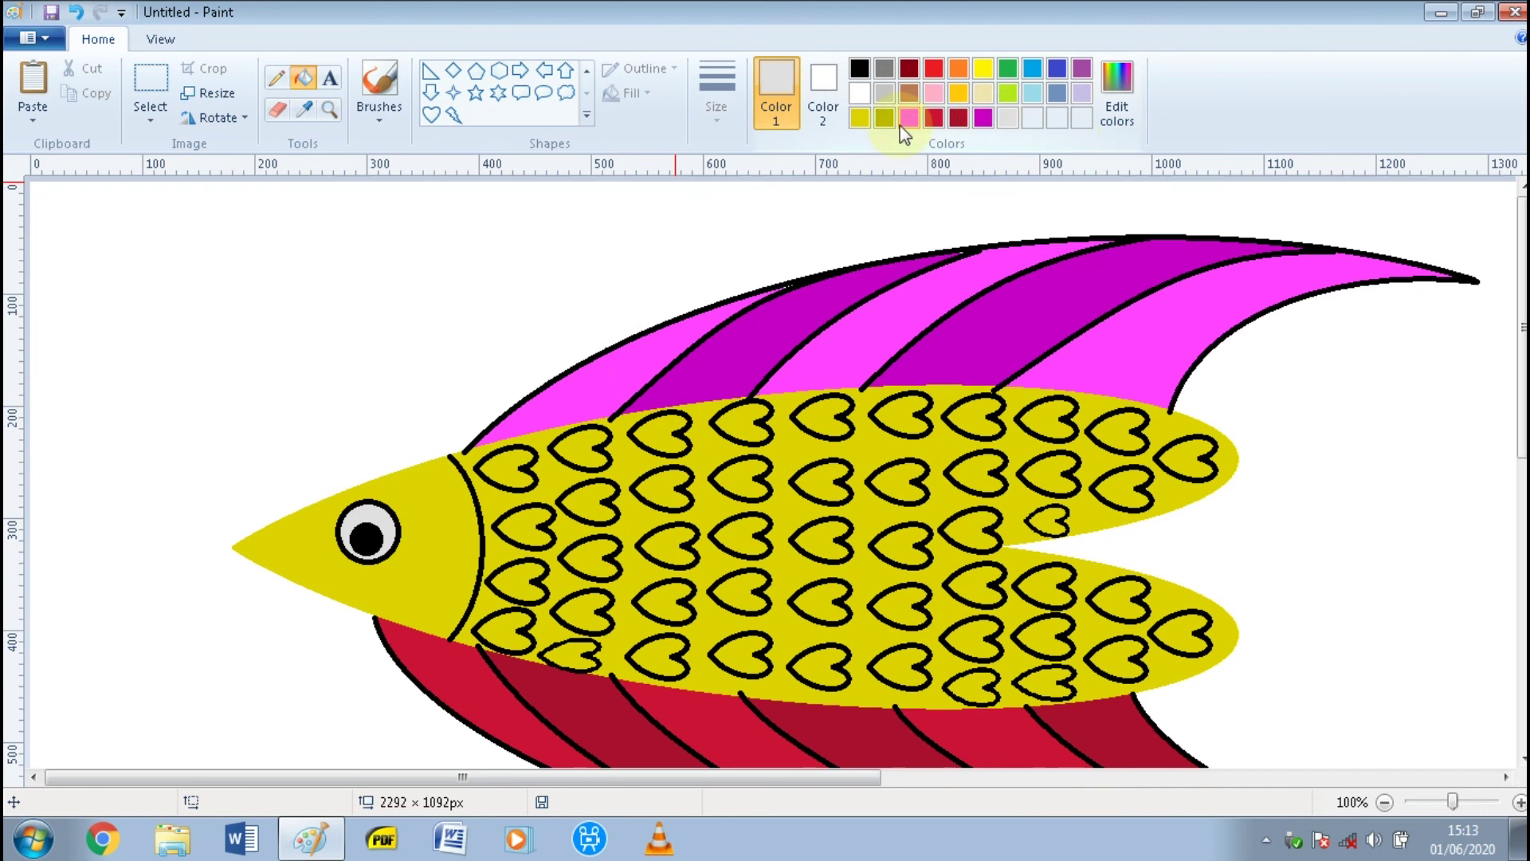
- Darken the palette yellow into a custom olive with red 166, green 157 and blue 0
{"action": "left_click", "coordinate": [983, 74]}
{"action": "left_click", "coordinate": [1116, 90]}
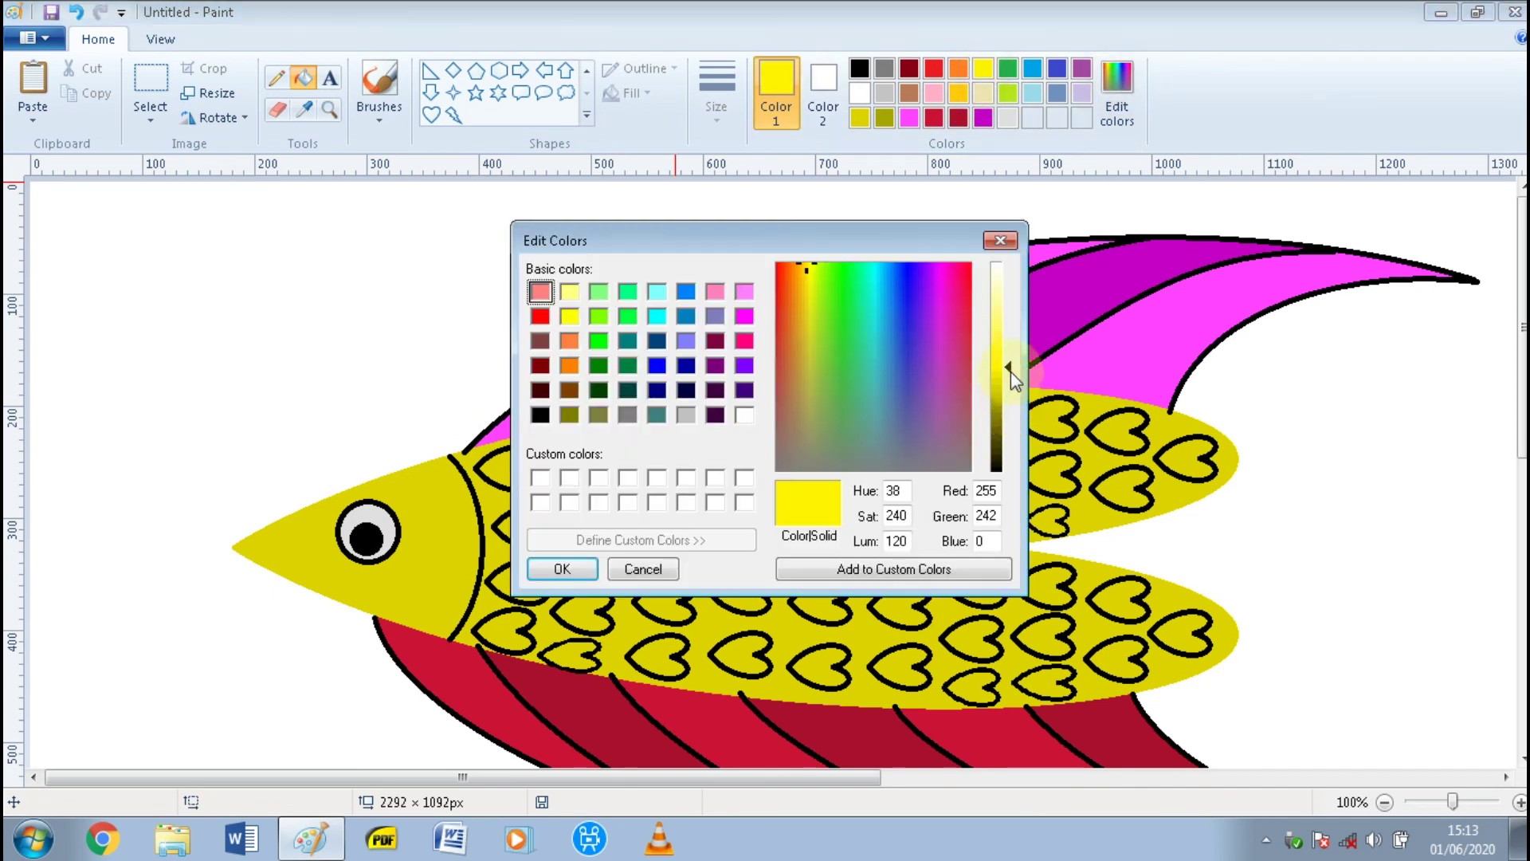
{"action": "mouse_move", "coordinate": [1011, 372]}
{"action": "left_mouse_down"}
{"action": "mouse_move", "coordinate": [1013, 400]}
{"action": "mouse_move", "coordinate": [1011, 387]}
{"action": "left_mouse_up"}
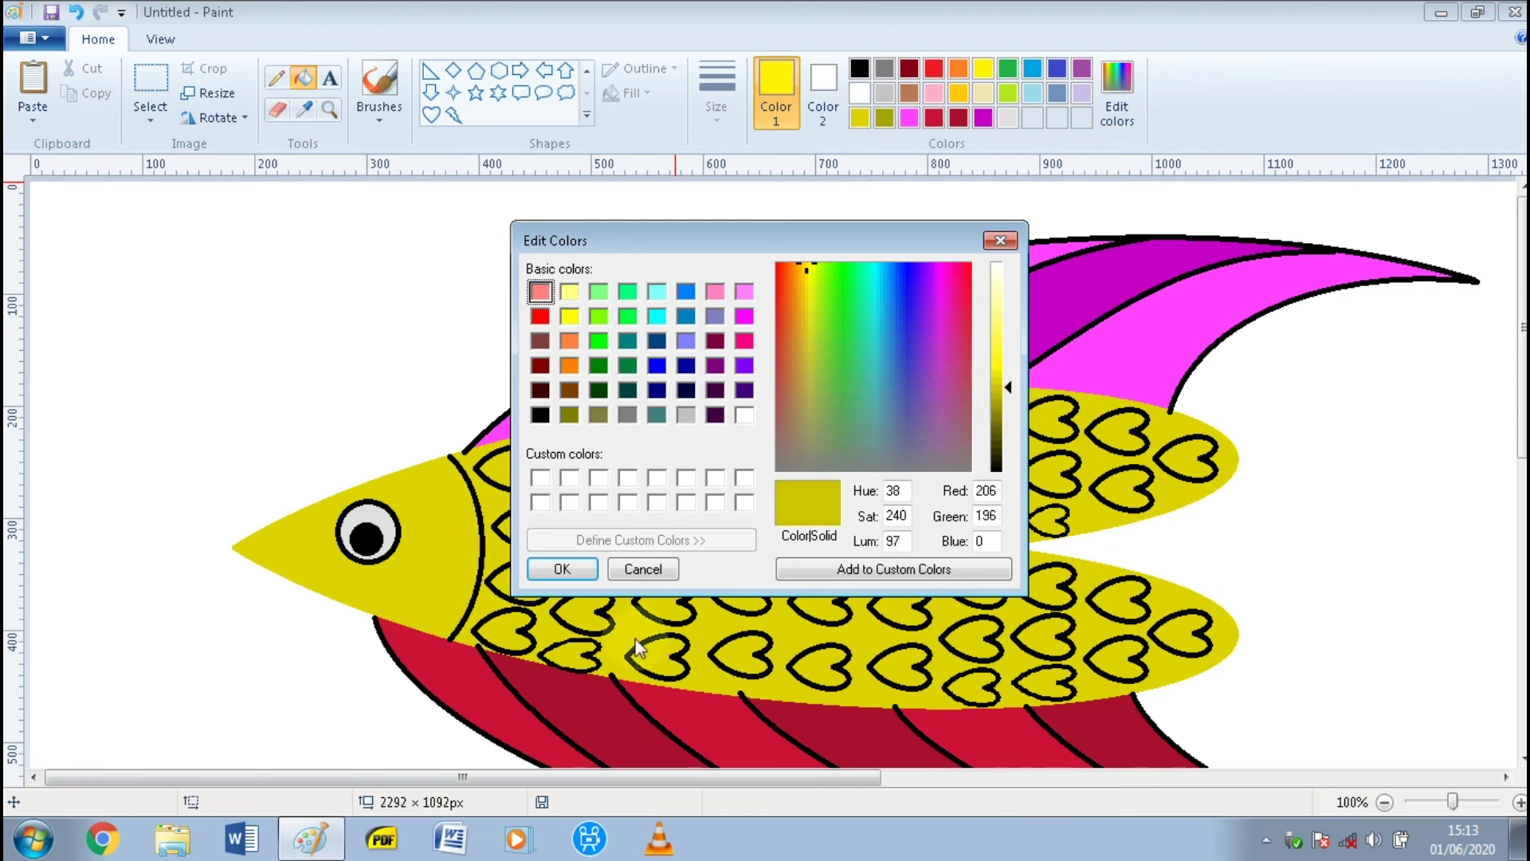
{"action": "left_click", "coordinate": [562, 569]}
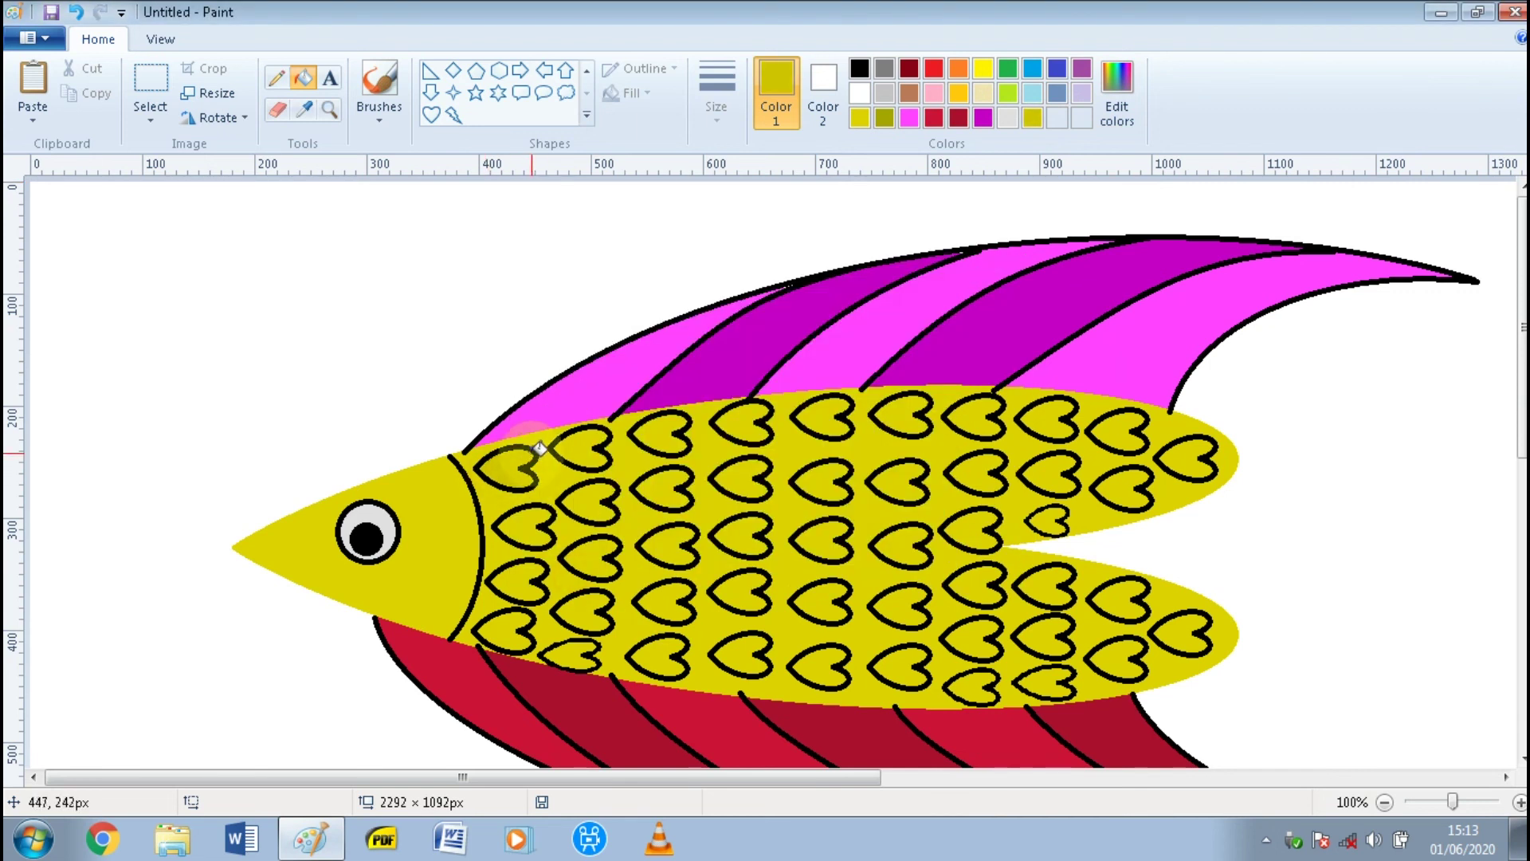
{"action": "left_click", "coordinate": [1124, 89]}
{"action": "left_click_drag", "start_coordinate": [1013, 392], "coordinate": [1012, 404]}
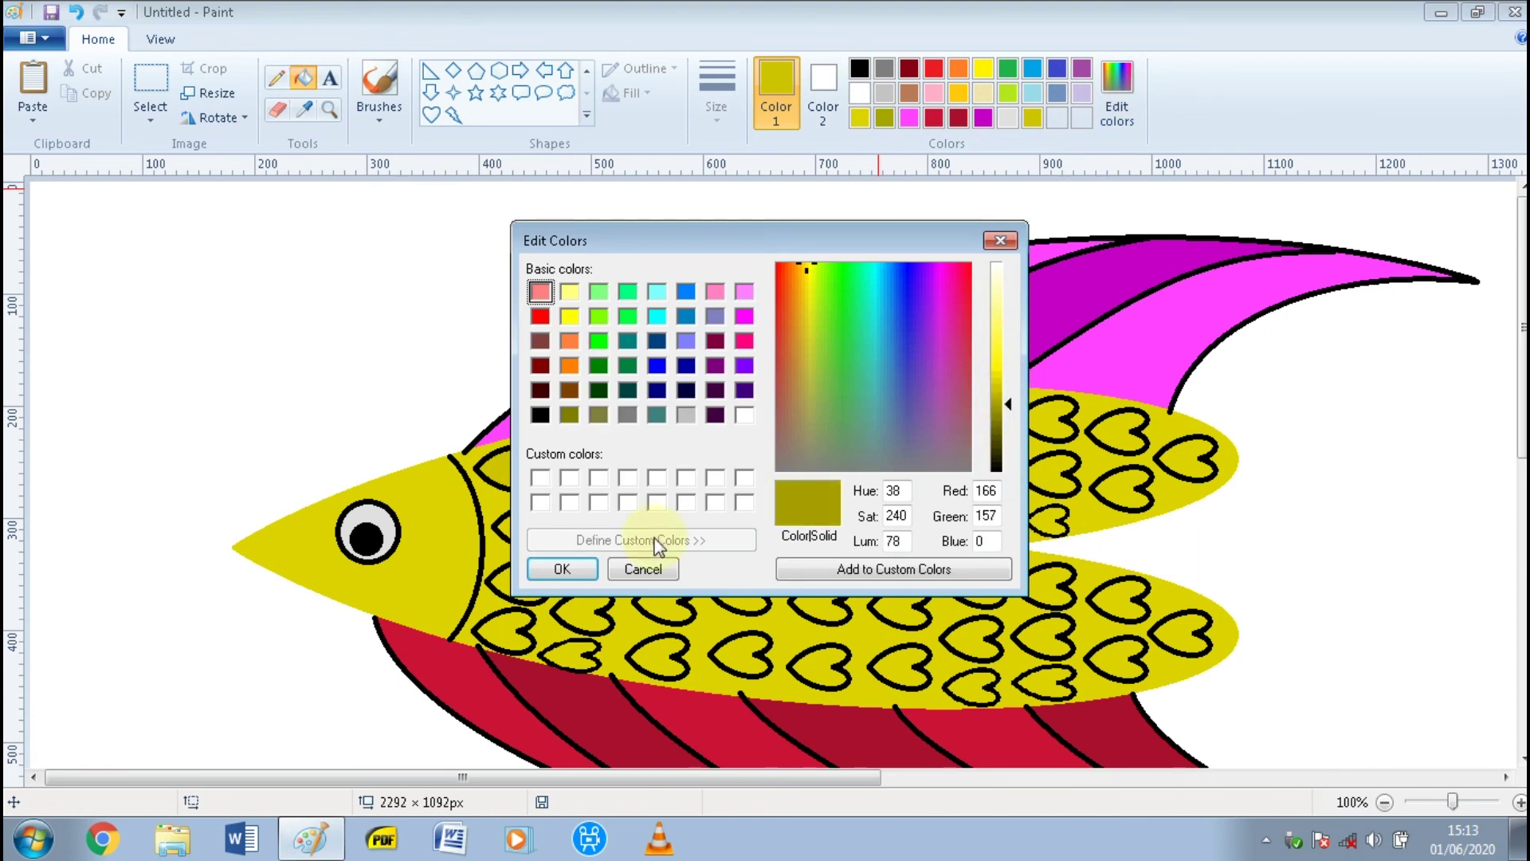
{"action": "left_click", "coordinate": [563, 569]}
{"action": "left_click", "coordinate": [525, 471]}
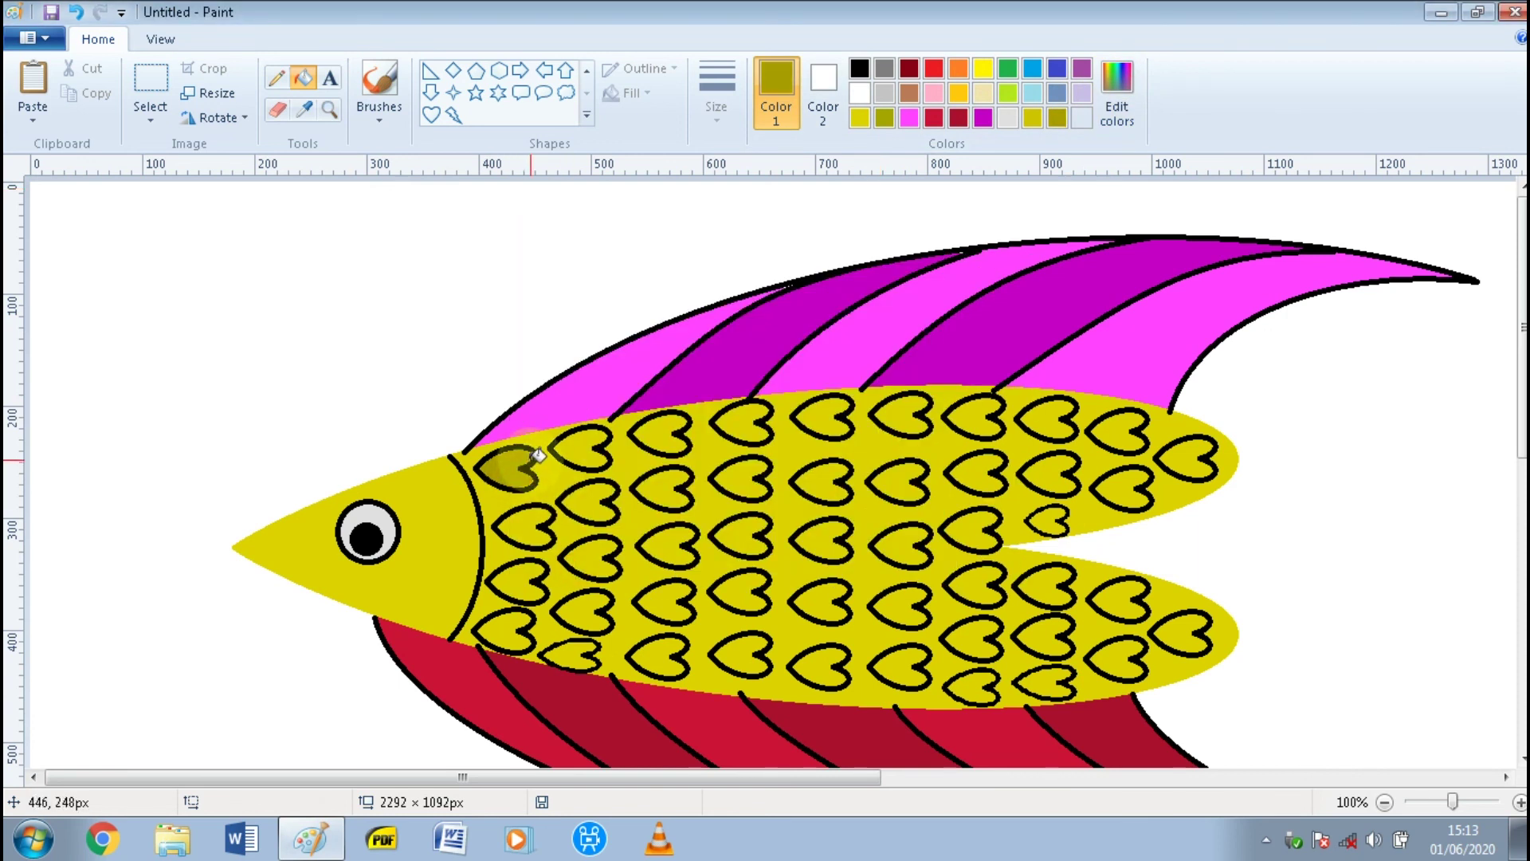
{"action": "left_click", "coordinate": [597, 467]}
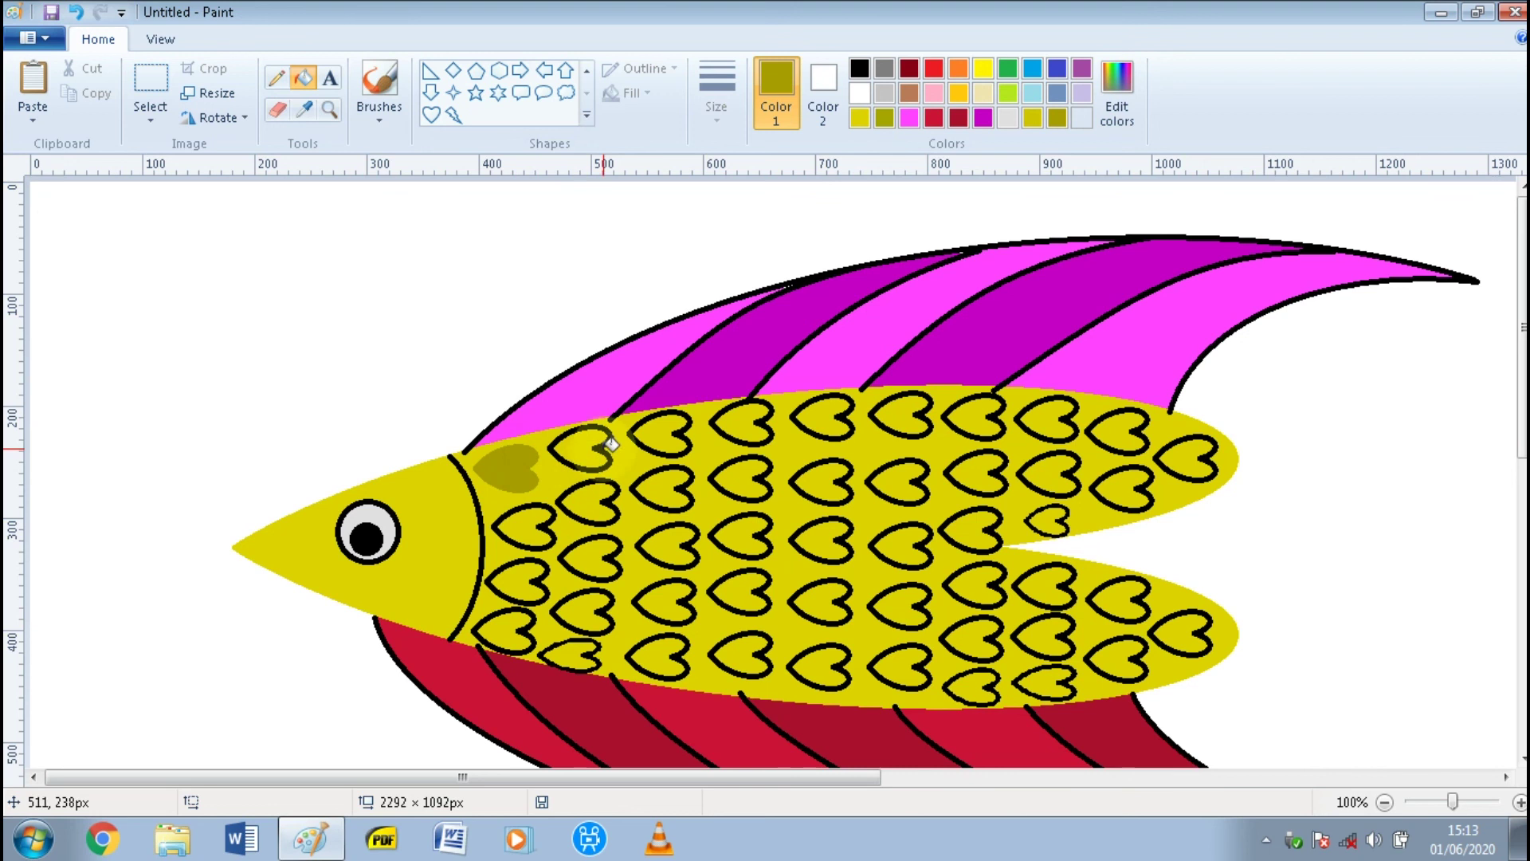
{"action": "left_click", "coordinate": [620, 493]}
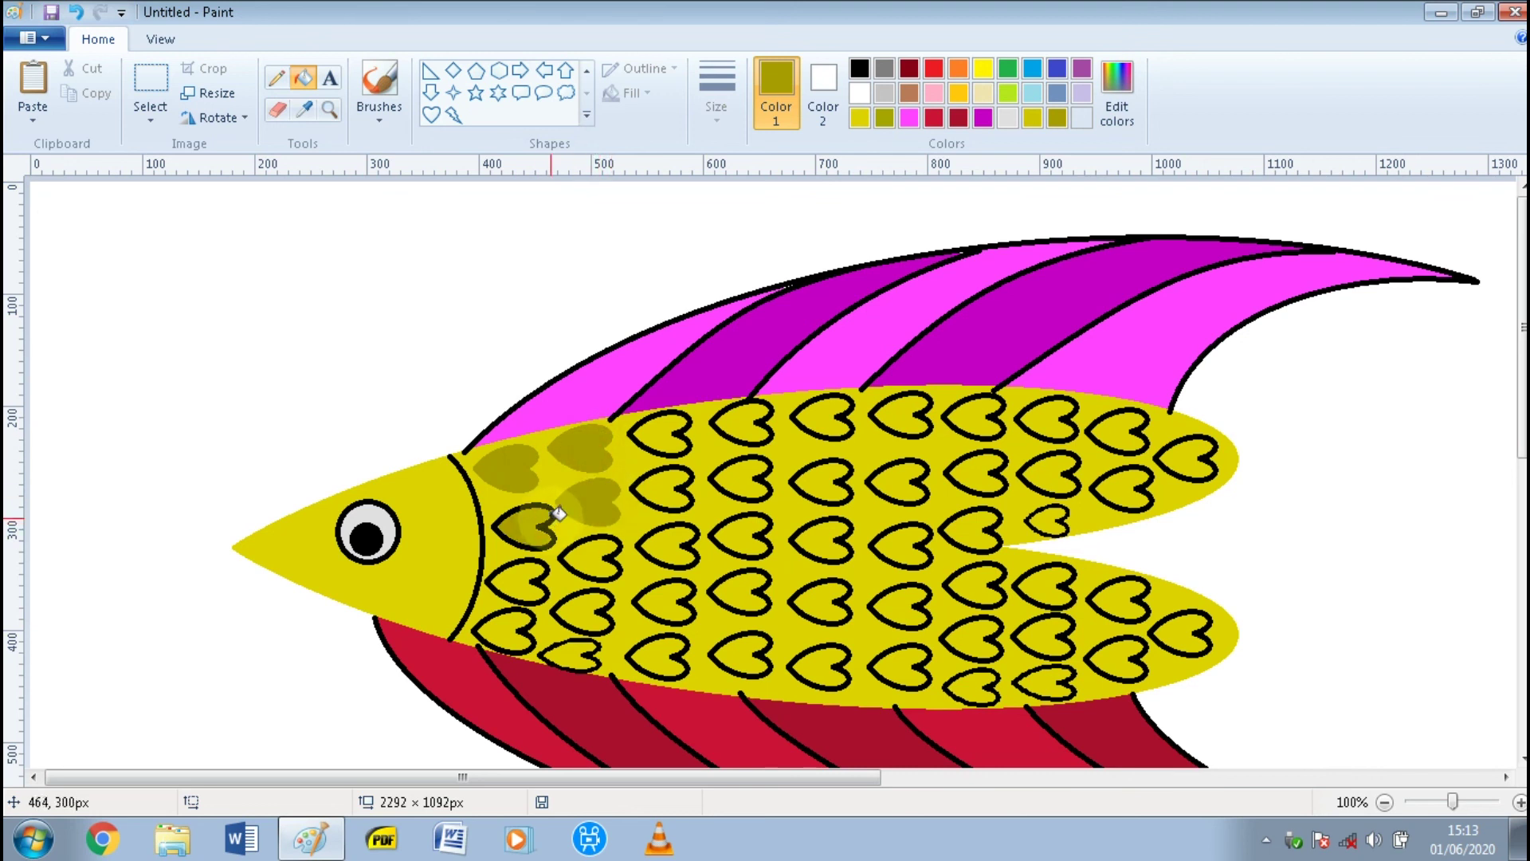
{"action": "left_click", "coordinate": [558, 514]}
{"action": "left_click", "coordinate": [556, 572]}
{"action": "key", "text": "ctrl+z"}
{"action": "key", "text": "ctrl+z"}
{"action": "key", "text": "ctrl+z"}
{"action": "key", "text": "ctrl+z"}
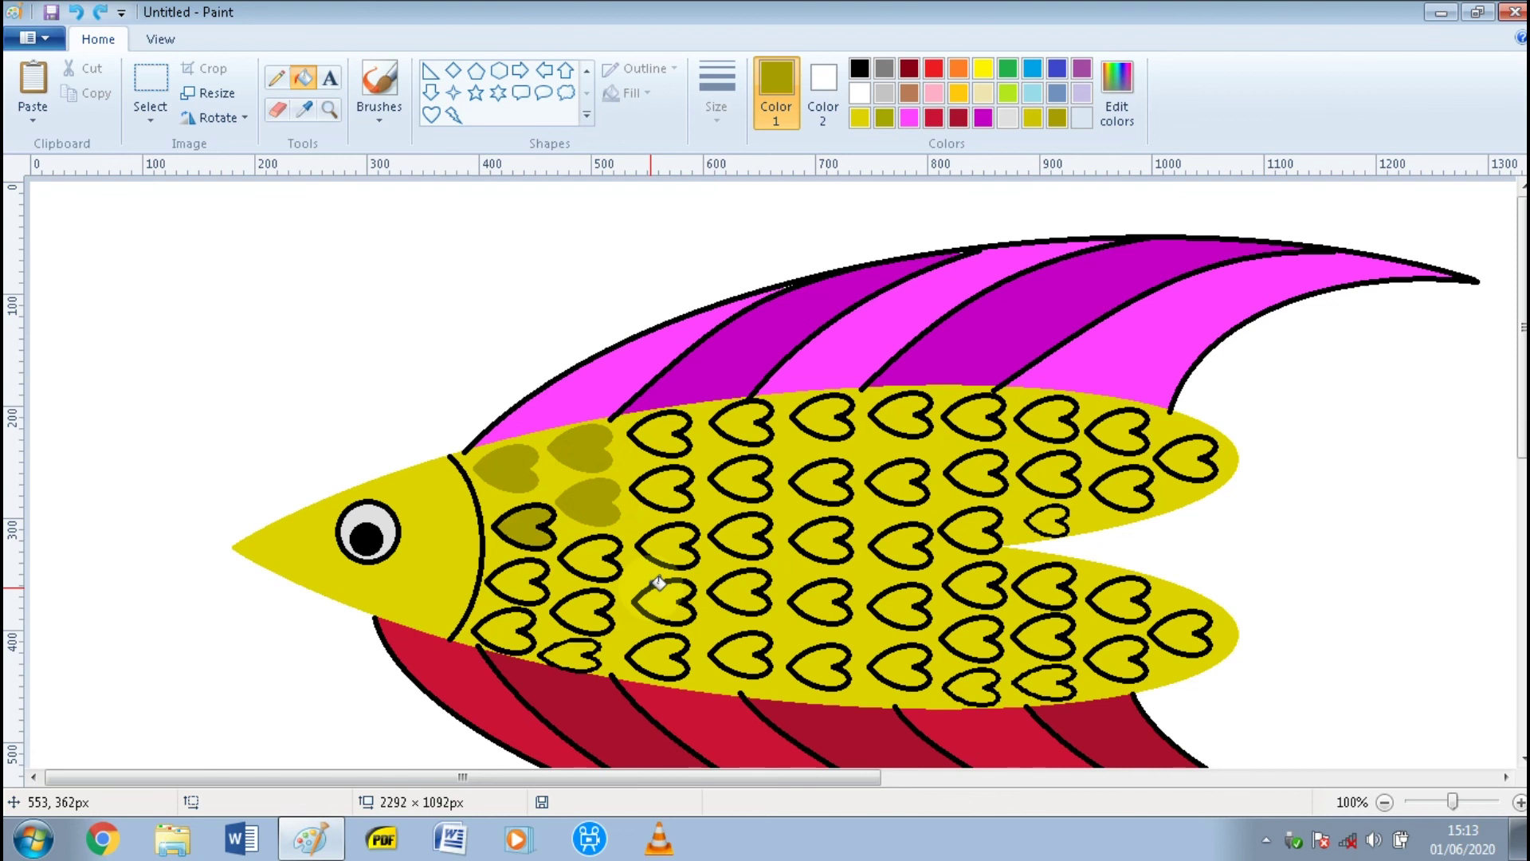
- Fill the insides of the hearts in the first two columns behind the gill line with olive, keeping their black outlines
{"action": "left_click", "coordinate": [586, 442]}
{"action": "left_click", "coordinate": [590, 502]}
{"action": "left_click", "coordinate": [526, 526]}
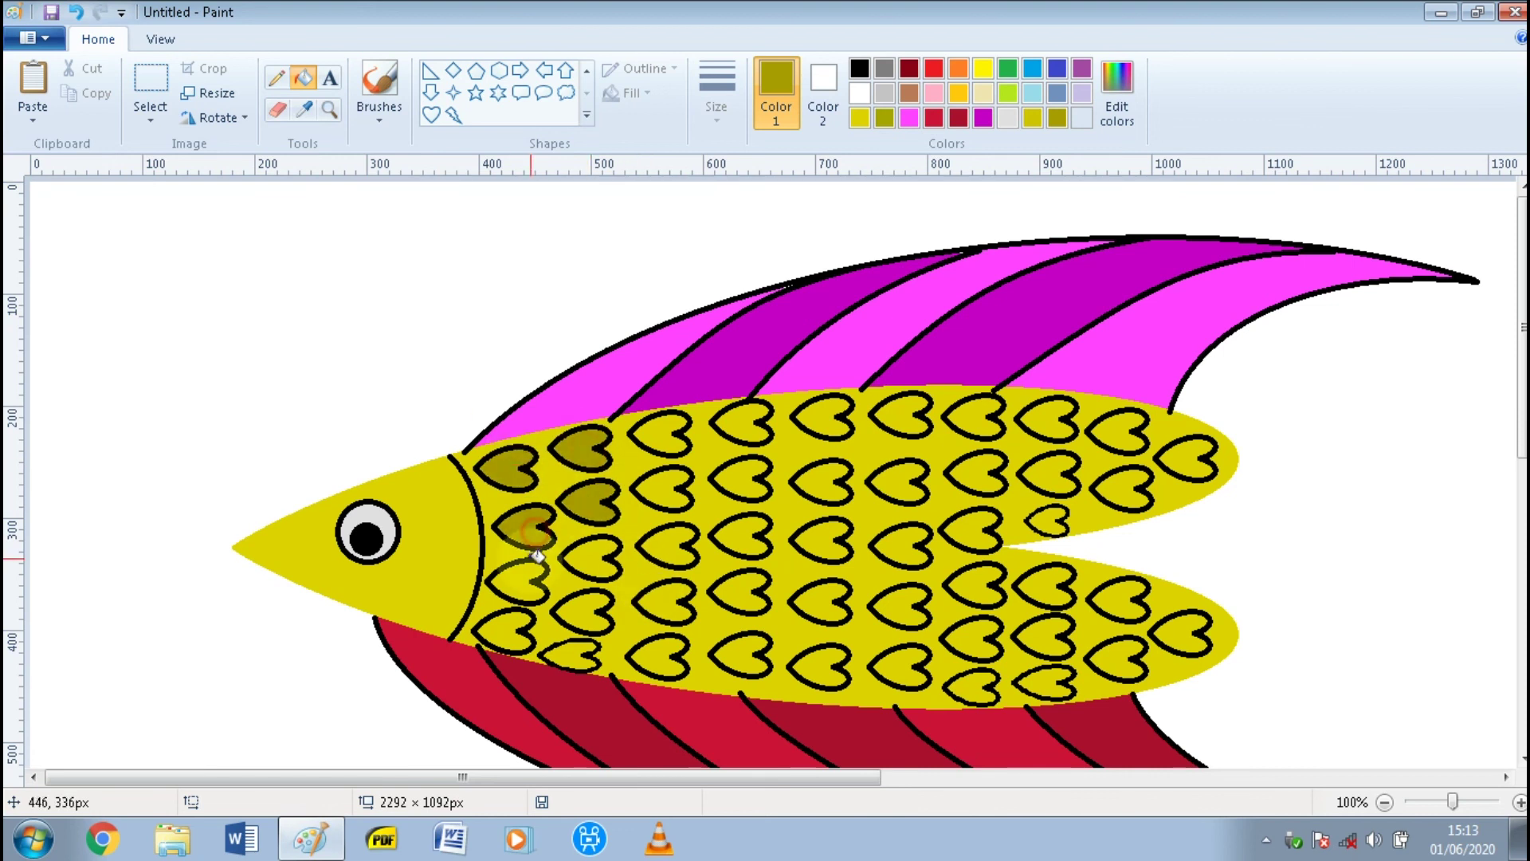
{"action": "left_click", "coordinate": [522, 578]}
{"action": "left_click", "coordinate": [594, 554]}
{"action": "left_click", "coordinate": [586, 610]}
{"action": "left_click", "coordinate": [510, 630]}
{"action": "left_click", "coordinate": [576, 655]}
- Fill the top two rows of hearts with olive, from the third column to the middle of the body
{"action": "scroll", "coordinate": [579, 655], "scroll_direction": "down", "scroll_amount": 3}
{"action": "left_click", "coordinate": [664, 286]}
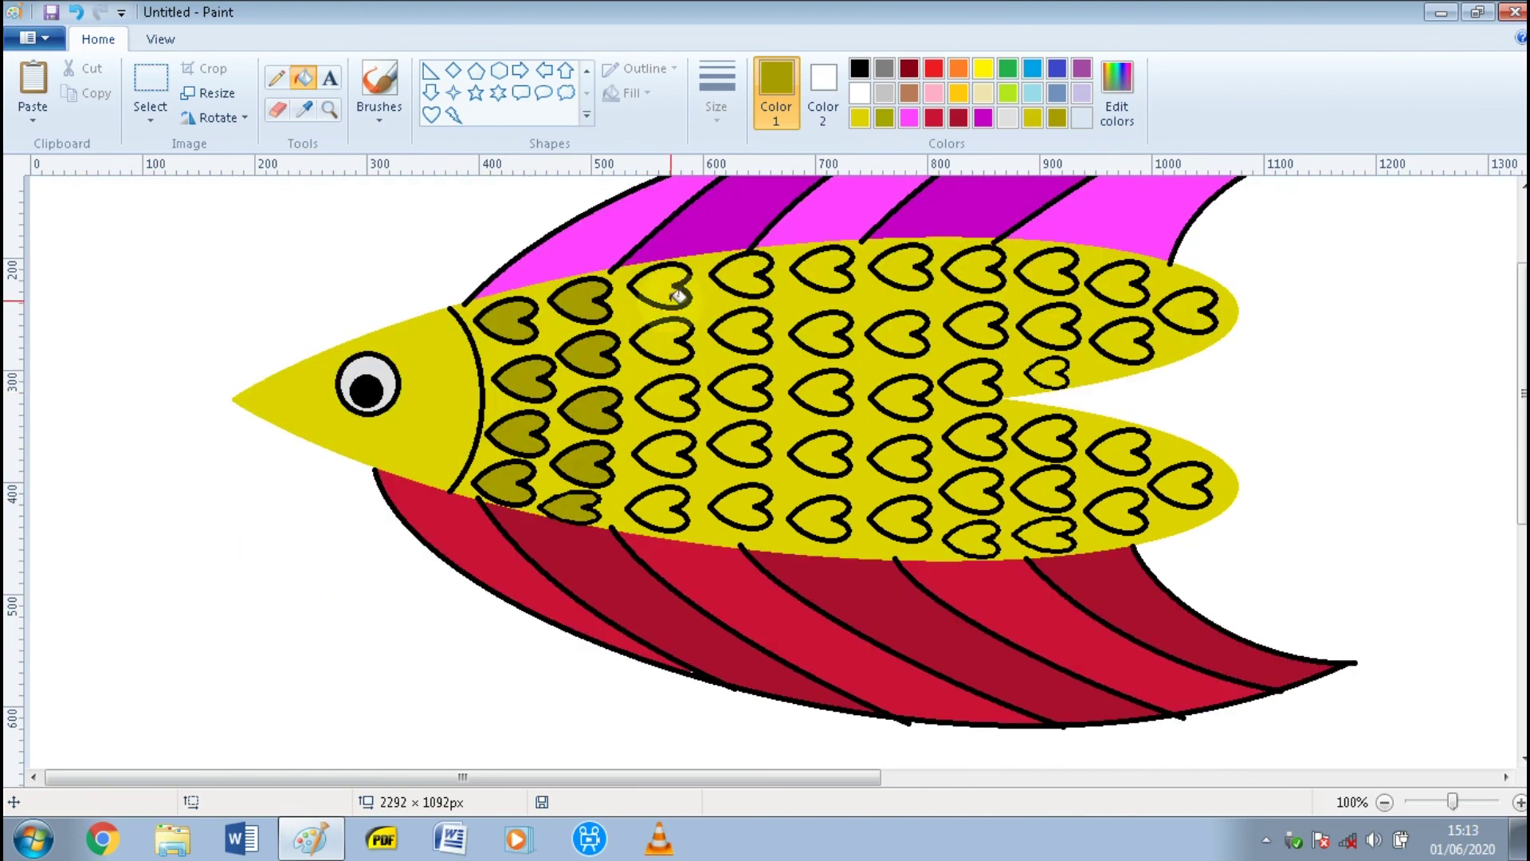
{"action": "left_click", "coordinate": [740, 275]}
{"action": "left_click", "coordinate": [821, 270]}
{"action": "left_click", "coordinate": [898, 265]}
{"action": "left_click", "coordinate": [979, 265]}
{"action": "left_click", "coordinate": [665, 338]}
{"action": "left_click", "coordinate": [745, 331]}
{"action": "left_click", "coordinate": [825, 333]}
{"action": "left_click", "coordinate": [903, 335]}
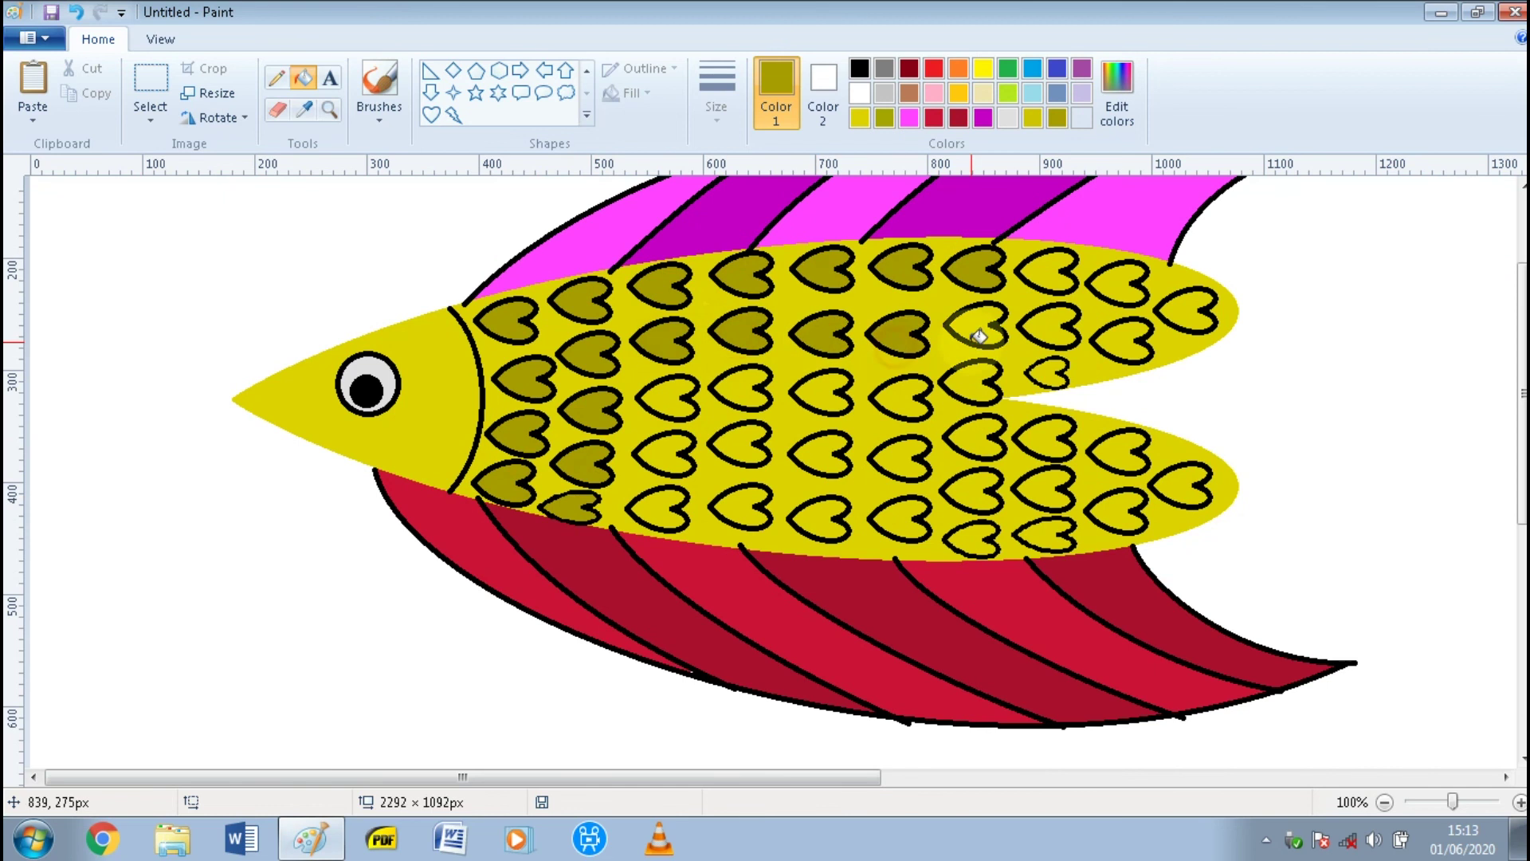
- Fill the hearts on the upper tail lobe with olive and undo the accidental fill of the body background
{"action": "left_click", "coordinate": [979, 325]}
{"action": "left_click", "coordinate": [1050, 271]}
{"action": "left_click", "coordinate": [1050, 327]}
{"action": "left_click", "coordinate": [1123, 283]}
{"action": "left_click", "coordinate": [1198, 302]}
{"action": "left_click", "coordinate": [1047, 373]}
{"action": "left_click", "coordinate": [967, 383]}
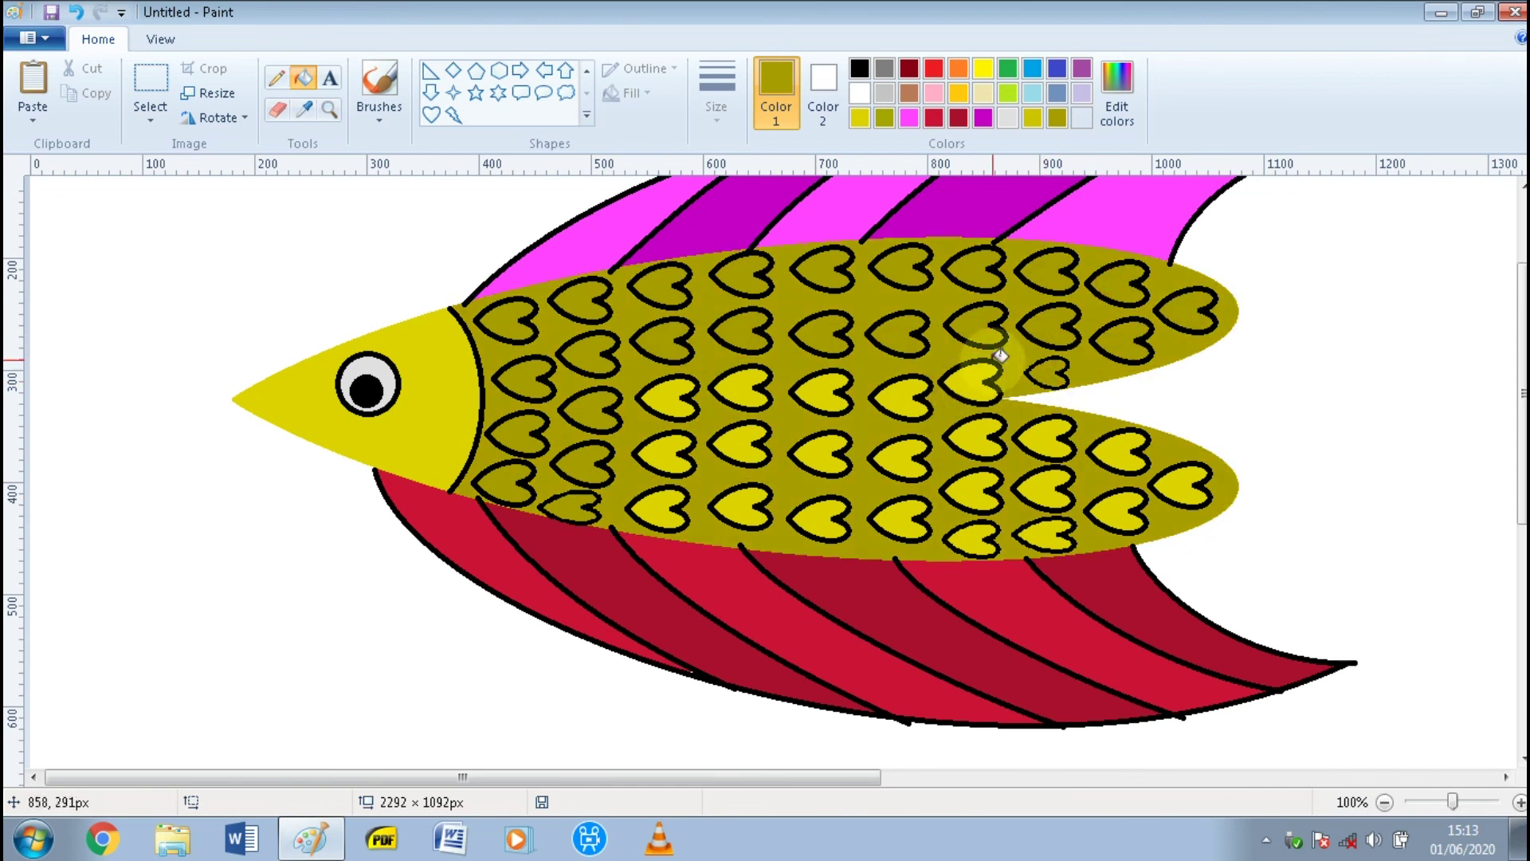
{"action": "key", "text": "ctrl+z"}
- Fill the middle row of hearts and the front hearts of the lower rows with olive
{"action": "left_click", "coordinate": [977, 382]}
{"action": "left_click", "coordinate": [901, 395]}
{"action": "left_click", "coordinate": [825, 390]}
{"action": "left_click", "coordinate": [672, 394]}
{"action": "left_click", "coordinate": [668, 450]}
{"action": "left_click", "coordinate": [743, 443]}
{"action": "left_click", "coordinate": [659, 506]}
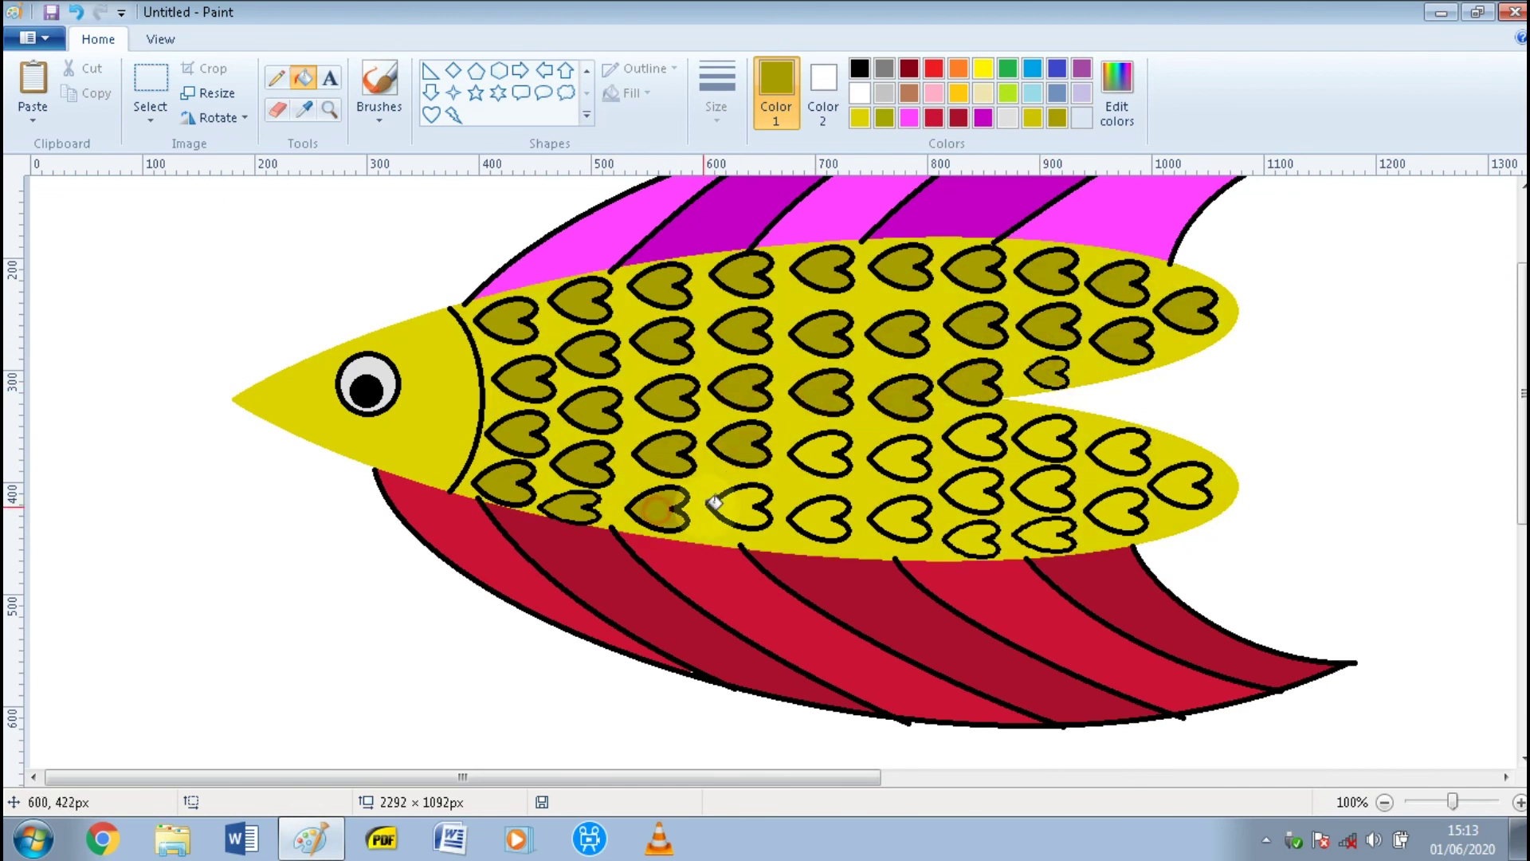
- Fill the remaining lower-row hearts from the fourth through the seventh column with olive
{"action": "left_click", "coordinate": [742, 506]}
{"action": "left_click", "coordinate": [822, 455]}
{"action": "left_click", "coordinate": [822, 518]}
{"action": "left_click", "coordinate": [908, 462]}
{"action": "left_click", "coordinate": [905, 518]}
{"action": "left_click", "coordinate": [974, 488]}
{"action": "left_click", "coordinate": [976, 436]}
{"action": "left_click", "coordinate": [976, 539]}
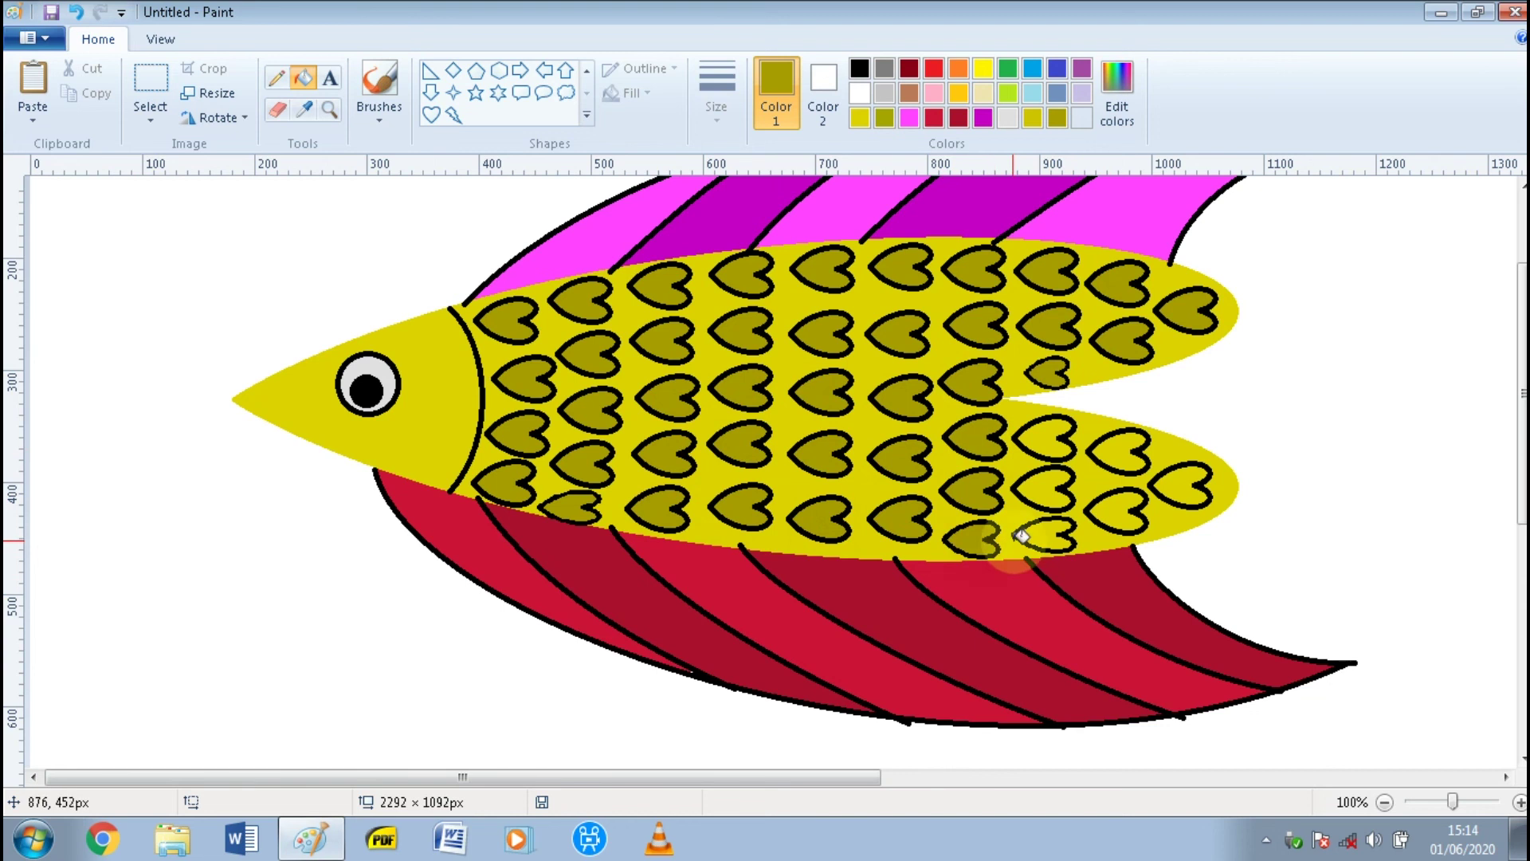
- Fill the hearts on the lower tail lobe with olive
{"action": "left_click", "coordinate": [1048, 535]}
{"action": "left_click", "coordinate": [1048, 486]}
{"action": "left_click", "coordinate": [1048, 436]}
{"action": "left_click", "coordinate": [1119, 445]}
{"action": "left_click", "coordinate": [1189, 486]}
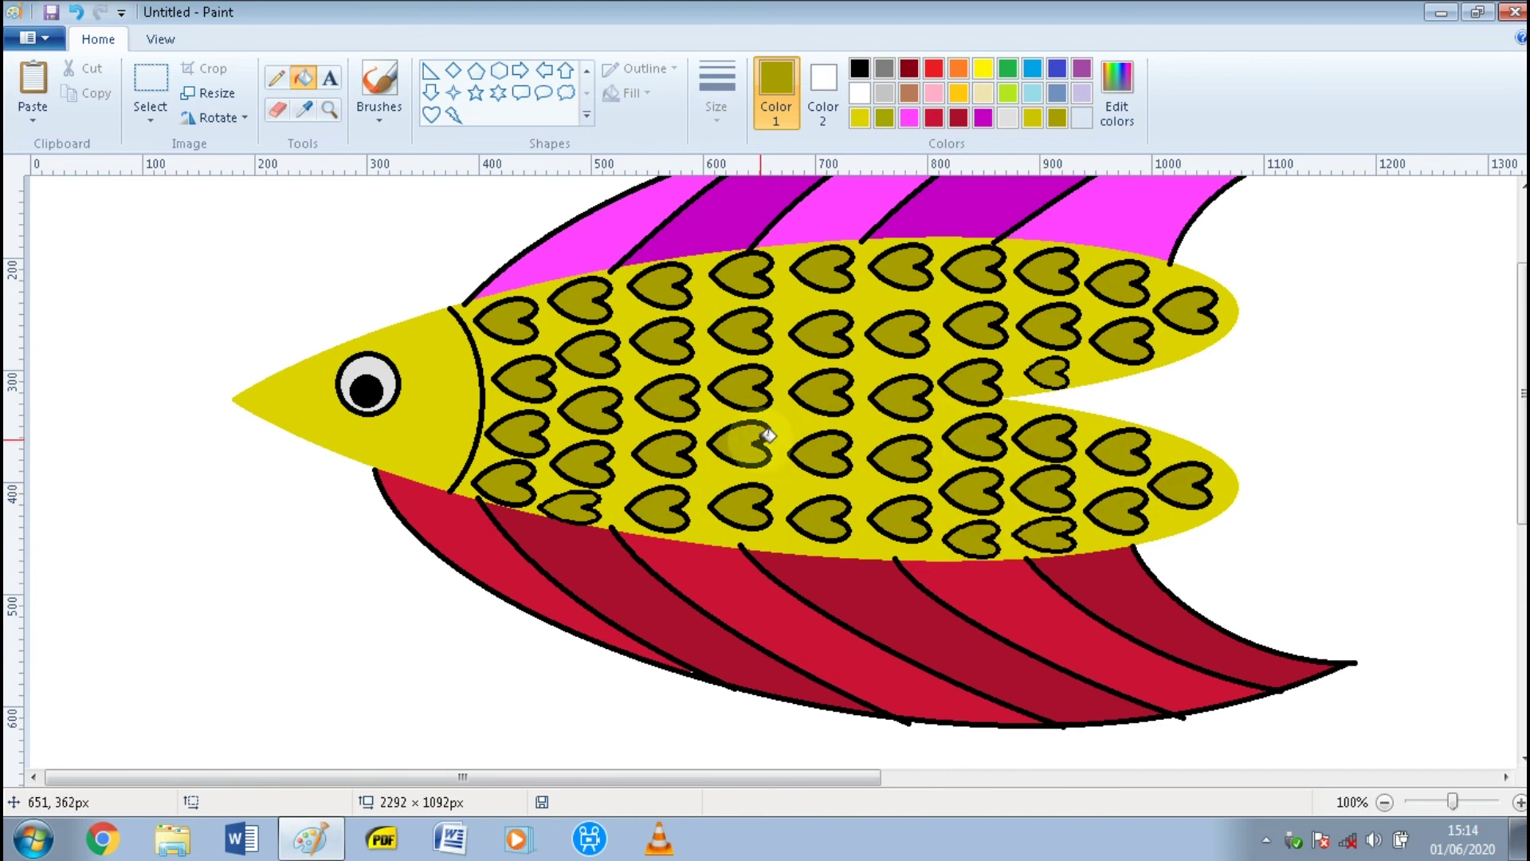
- Select the whole fish and move it to the lower-left area of the canvas
{"action": "scroll", "coordinate": [761, 437], "scroll_direction": "down", "scroll_amount": 2}
{"action": "scroll", "coordinate": [760, 444], "scroll_direction": "up", "scroll_amount": 1}
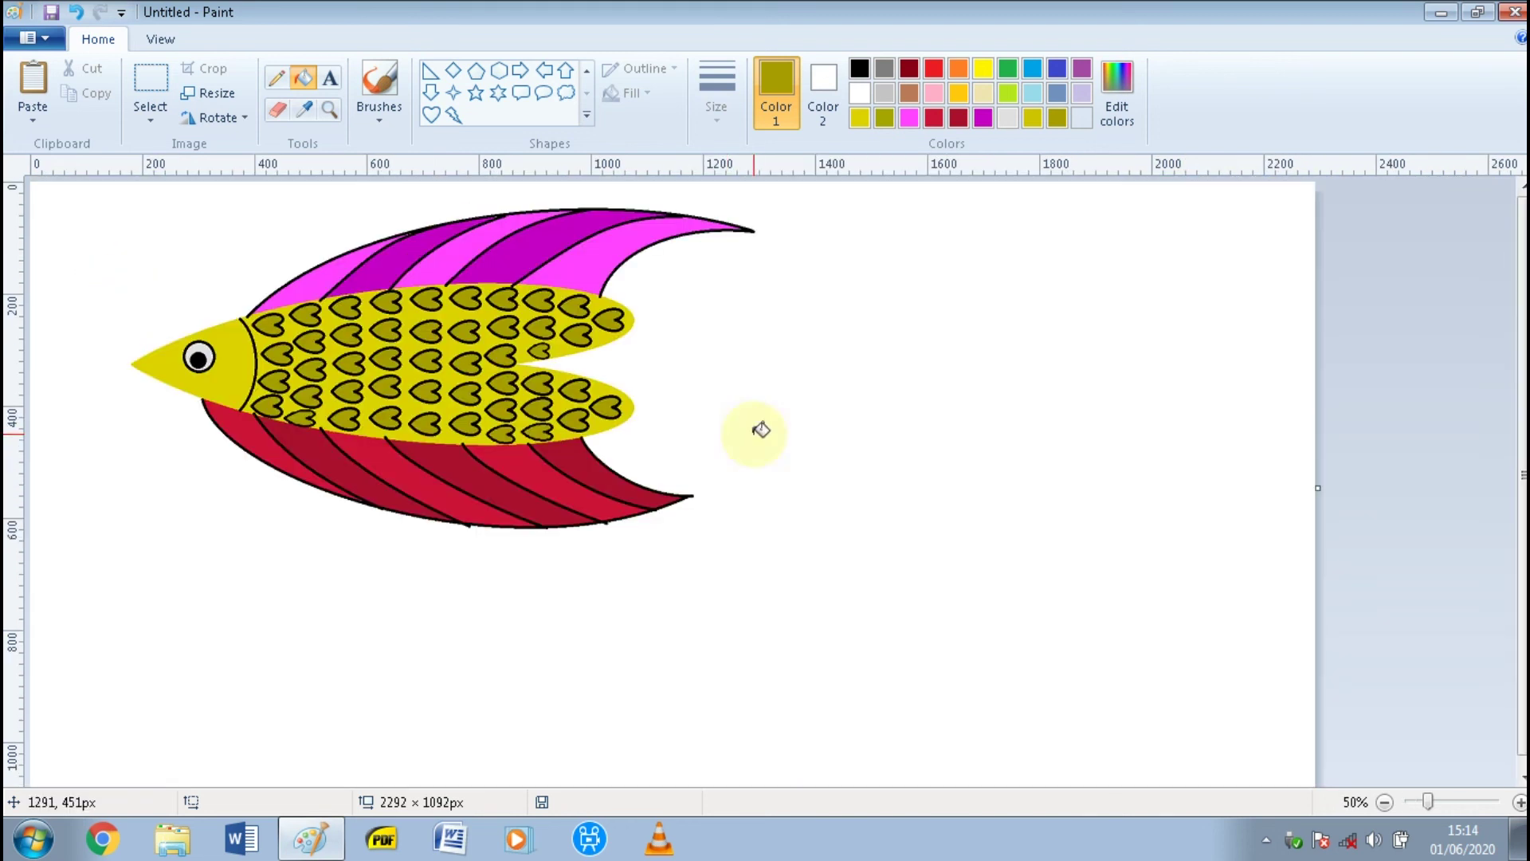
{"action": "left_click", "coordinate": [148, 87]}
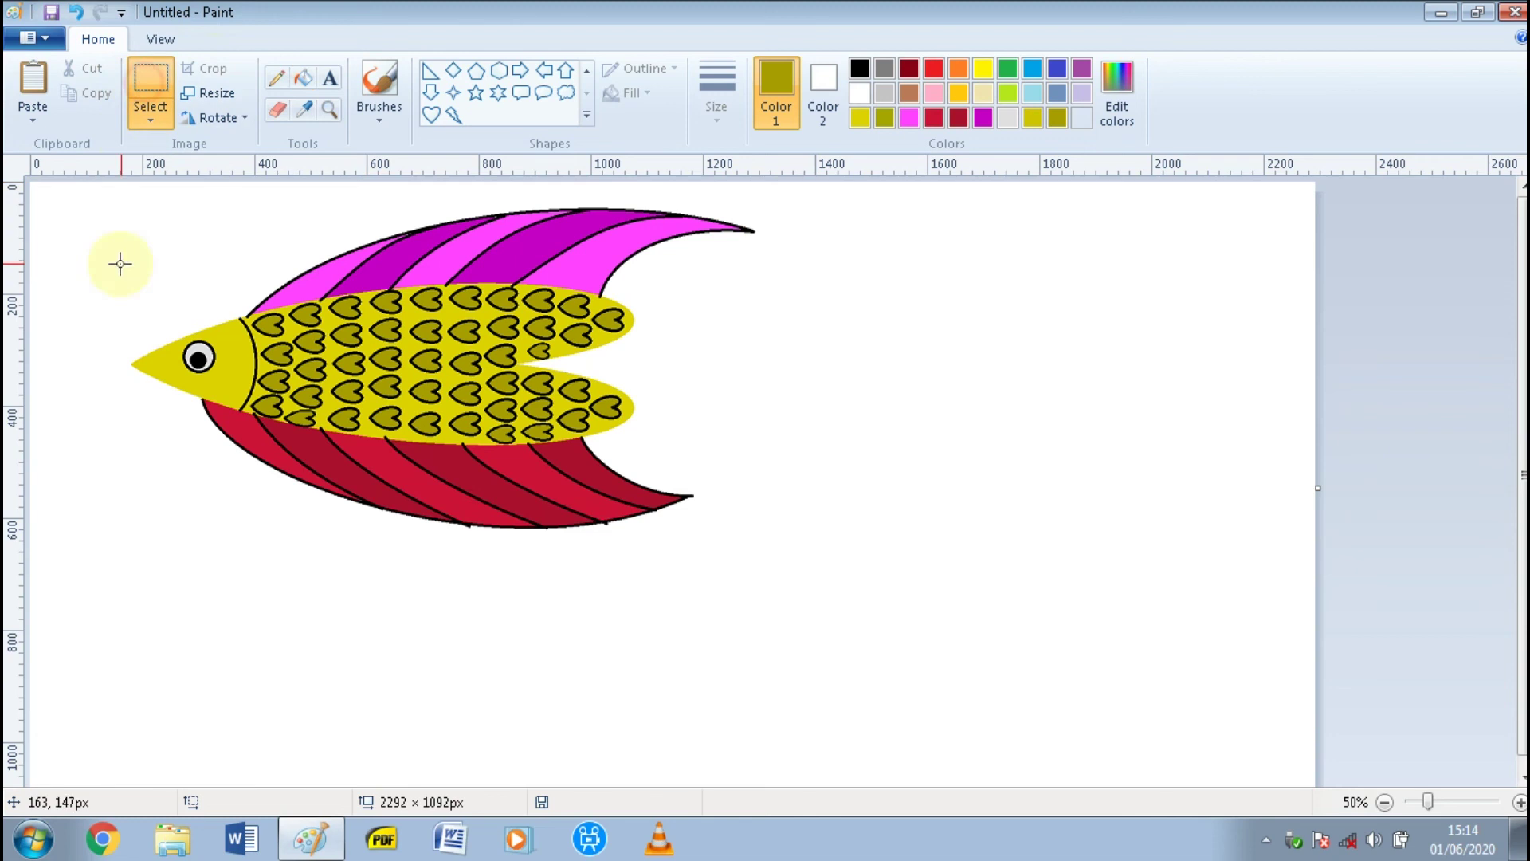
{"action": "left_click_drag", "start_coordinate": [85, 186], "coordinate": [848, 609]}
{"action": "left_click_drag", "start_coordinate": [752, 441], "coordinate": [981, 642]}
{"action": "left_click", "coordinate": [1504, 429]}
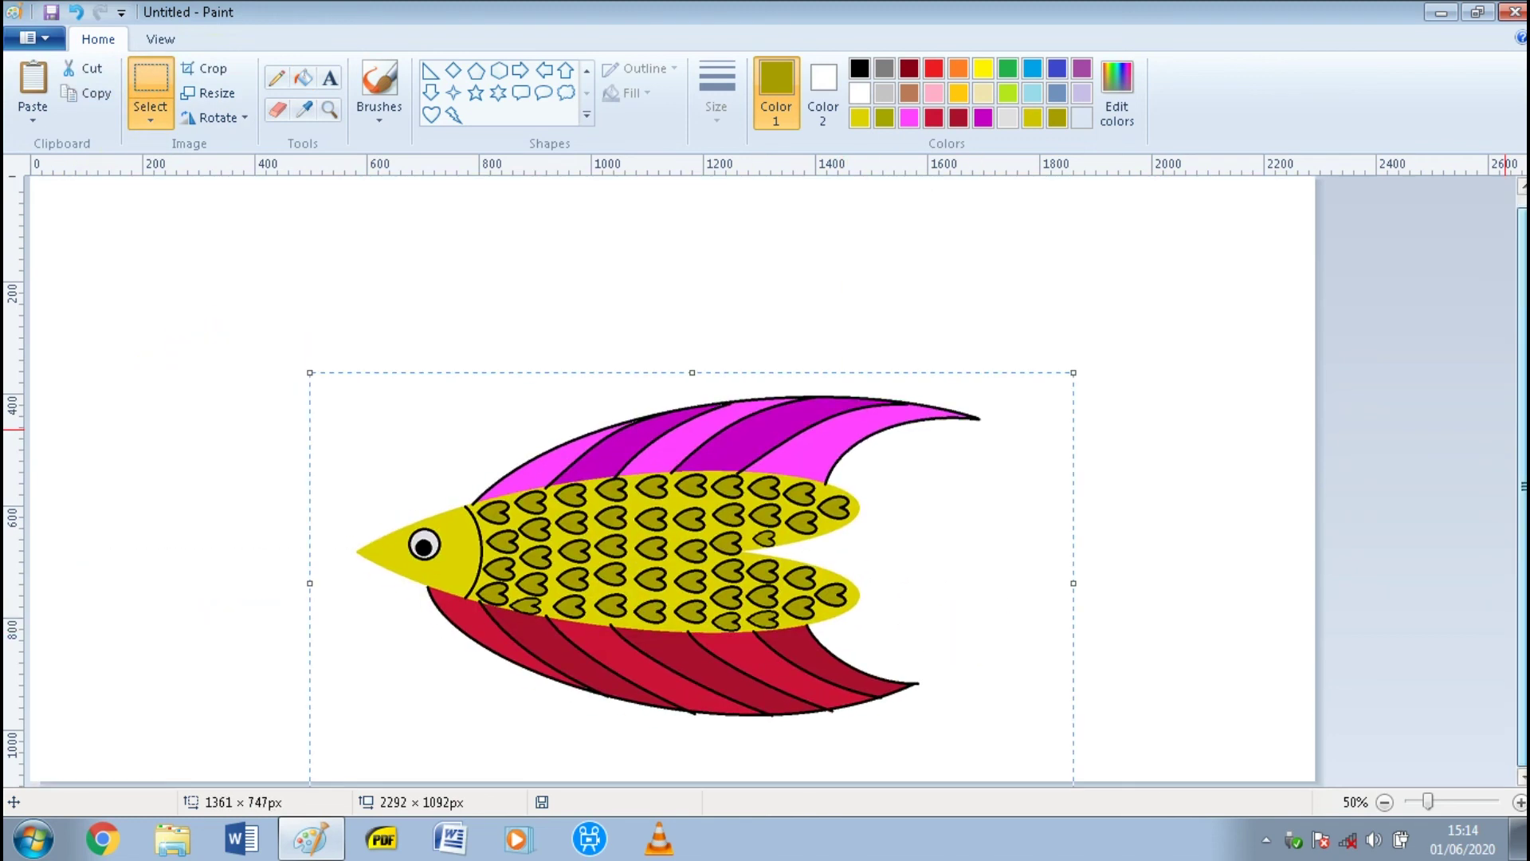
{"action": "left_click_drag", "start_coordinate": [896, 608], "coordinate": [652, 614]}
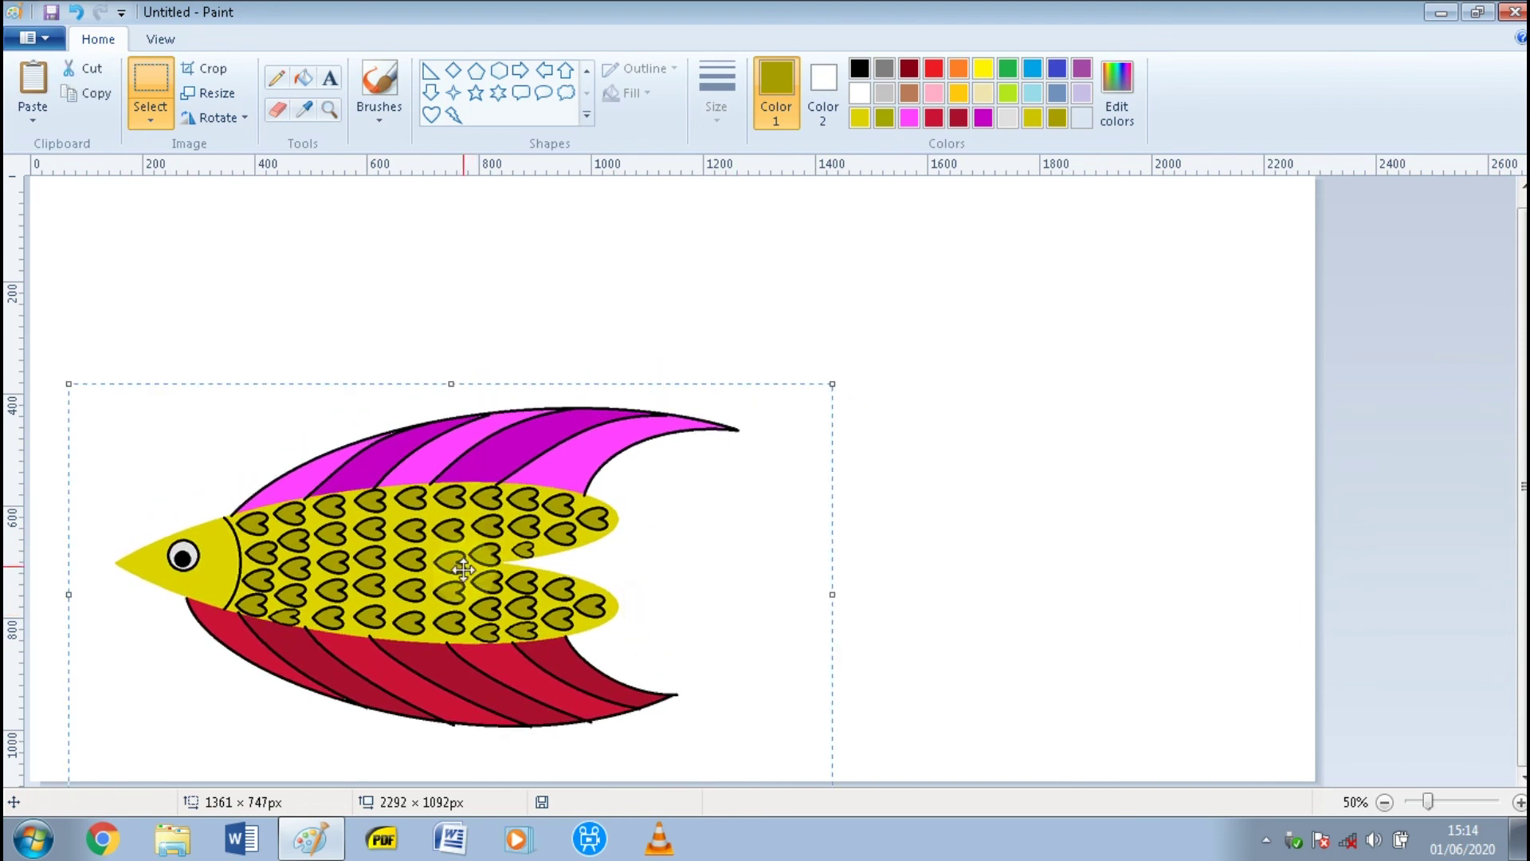
- Paste a copy of the fish, shrink it to about 926 × 508 px and place it in the canvas's lower-right corner
{"action": "left_click", "coordinate": [46, 87]}
{"action": "left_click_drag", "start_coordinate": [598, 396], "coordinate": [789, 363]}
{"action": "left_click_drag", "start_coordinate": [1344, 256], "coordinate": [1100, 389]}
{"action": "left_click_drag", "start_coordinate": [917, 494], "coordinate": [169, 300]}
{"action": "left_click_drag", "start_coordinate": [471, 289], "coordinate": [257, 300]}
{"action": "left_click_drag", "start_coordinate": [1027, 473], "coordinate": [1187, 639]}
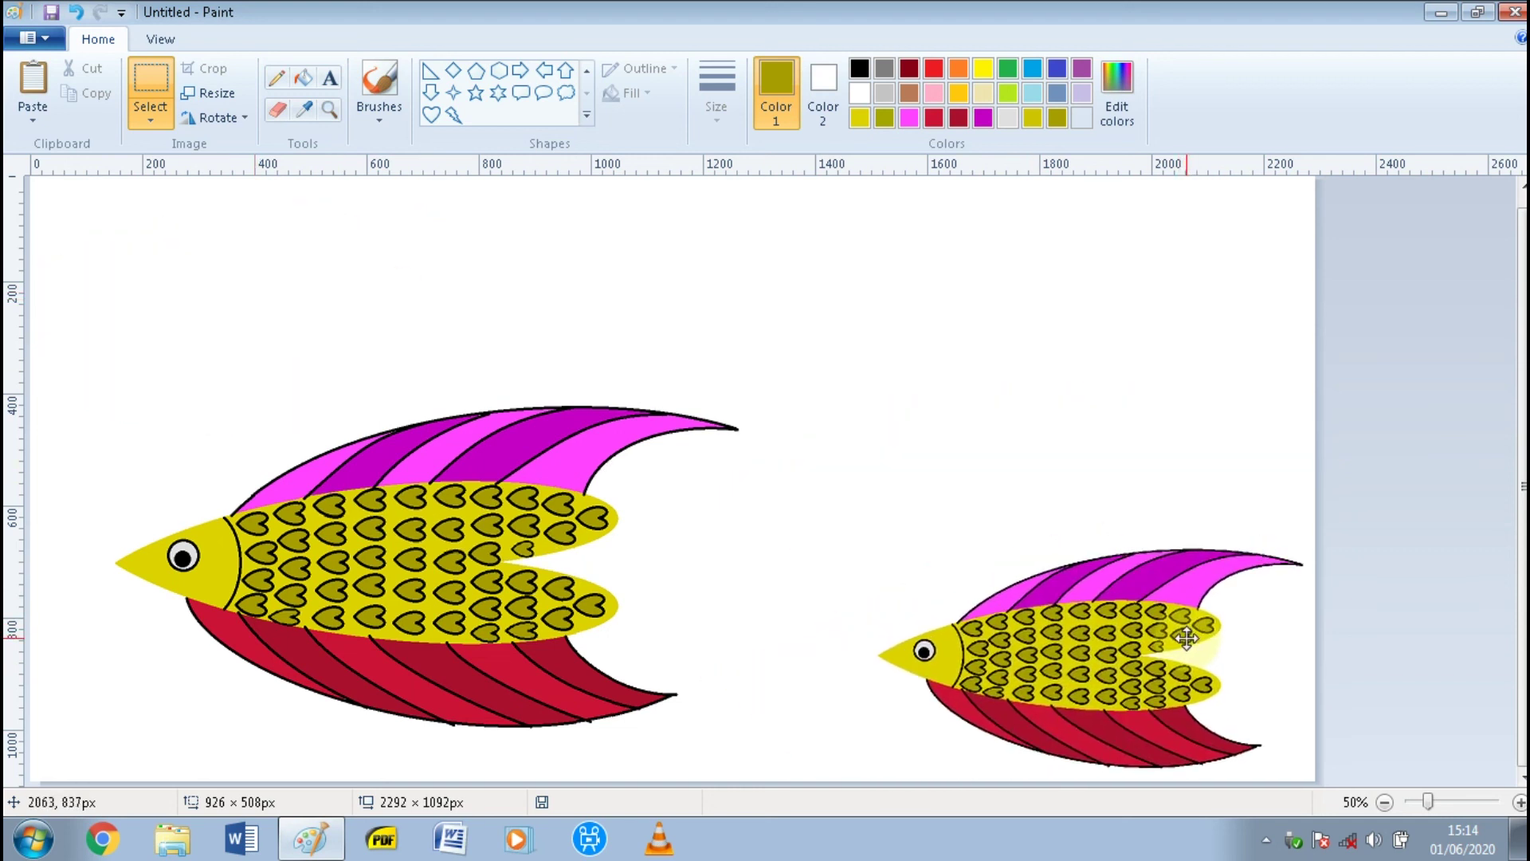
- Add a second fish copy of about 914 × 534 px at the canvas's upper right and shift the large fish slightly right and down
{"action": "left_click", "coordinate": [34, 79]}
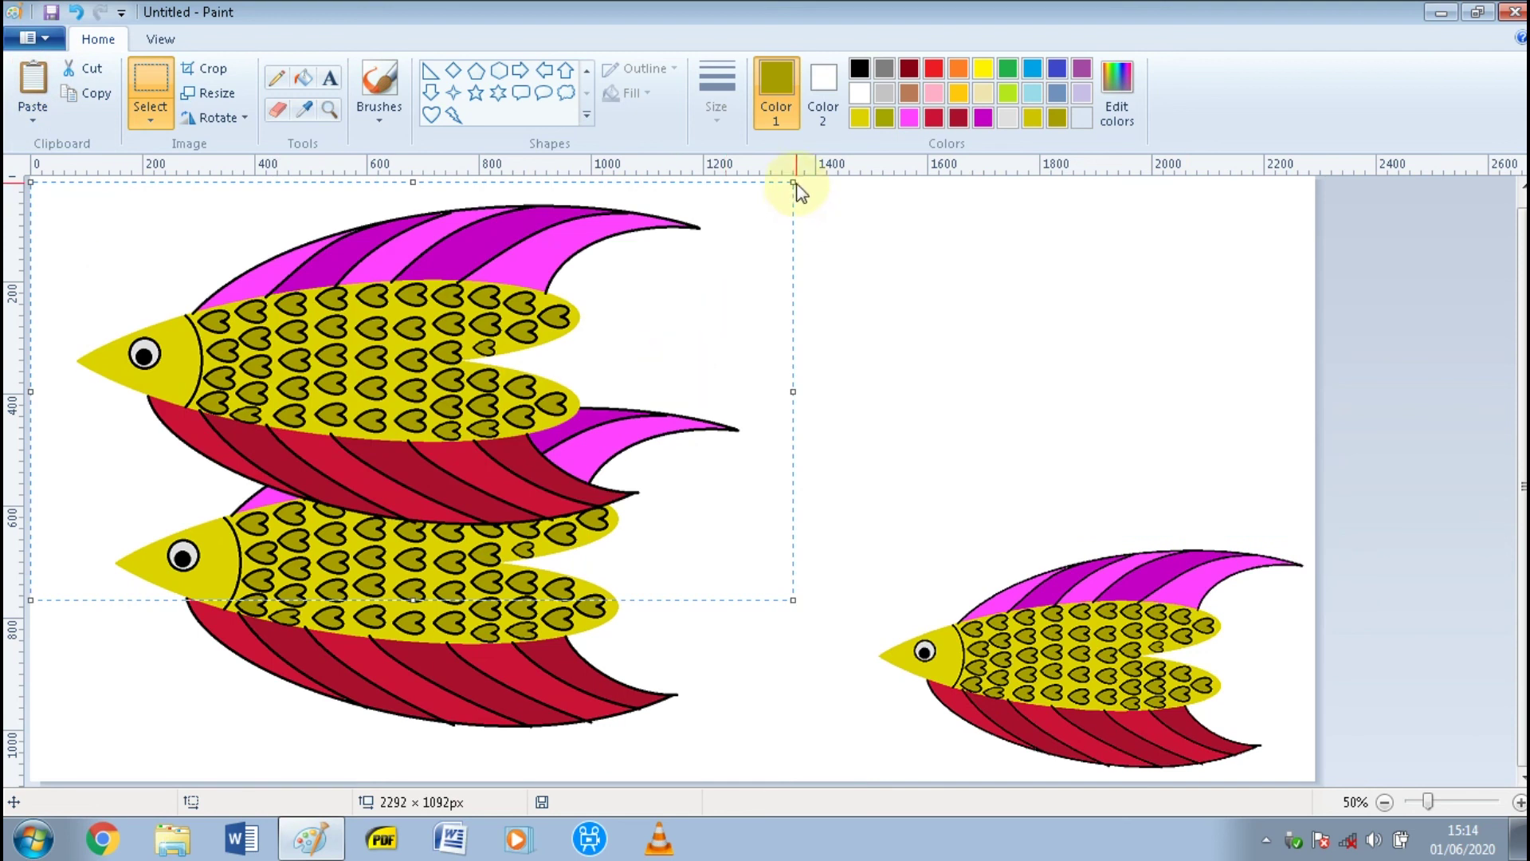
{"action": "left_click_drag", "start_coordinate": [795, 183], "coordinate": [544, 301]}
{"action": "left_click_drag", "start_coordinate": [992, 470], "coordinate": [1087, 377]}
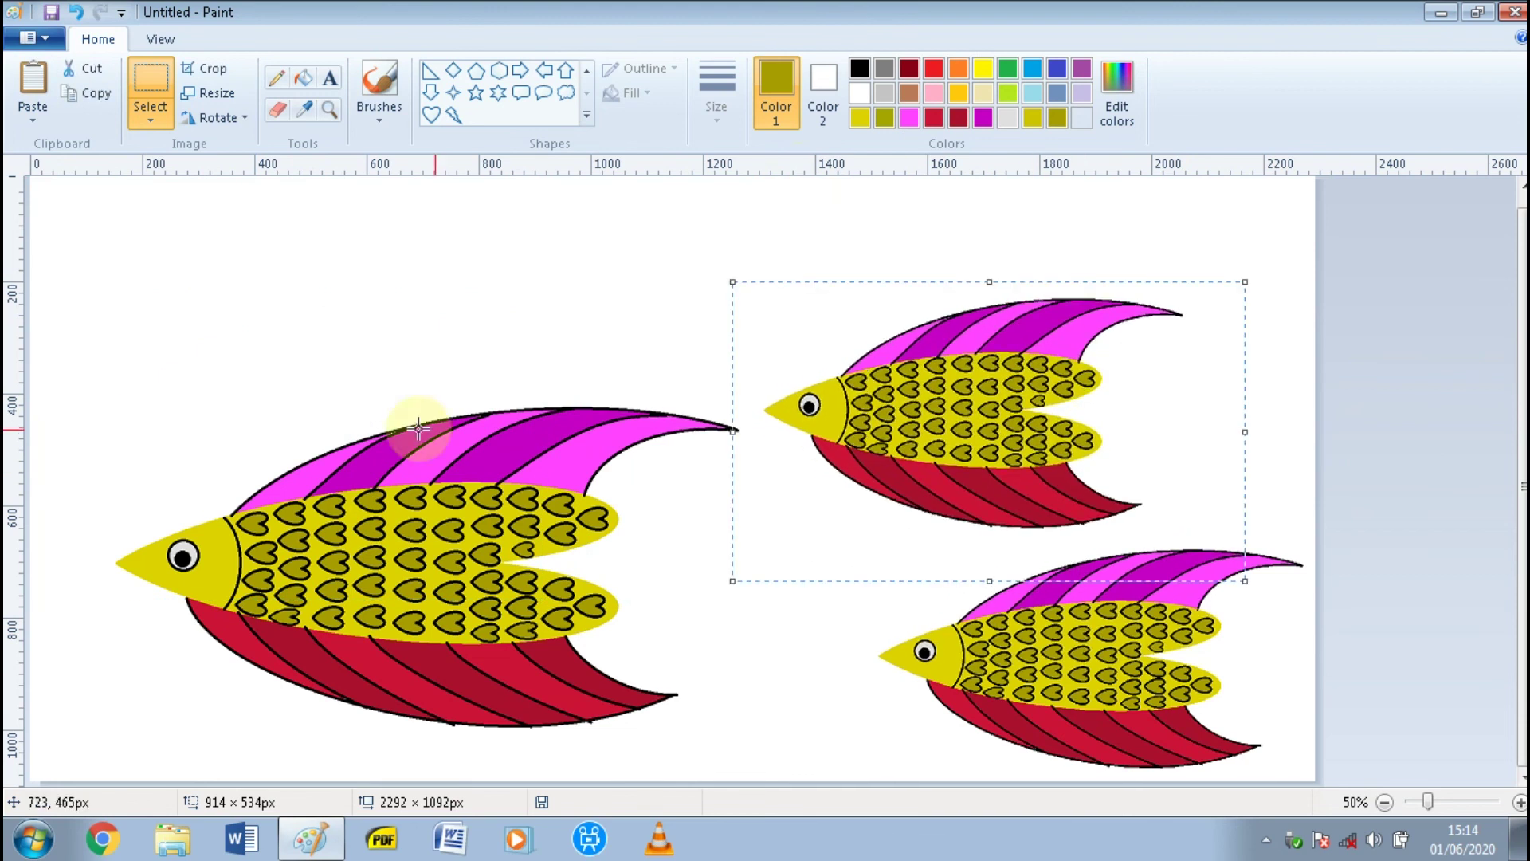
{"action": "left_click_drag", "start_coordinate": [68, 332], "coordinate": [747, 770]}
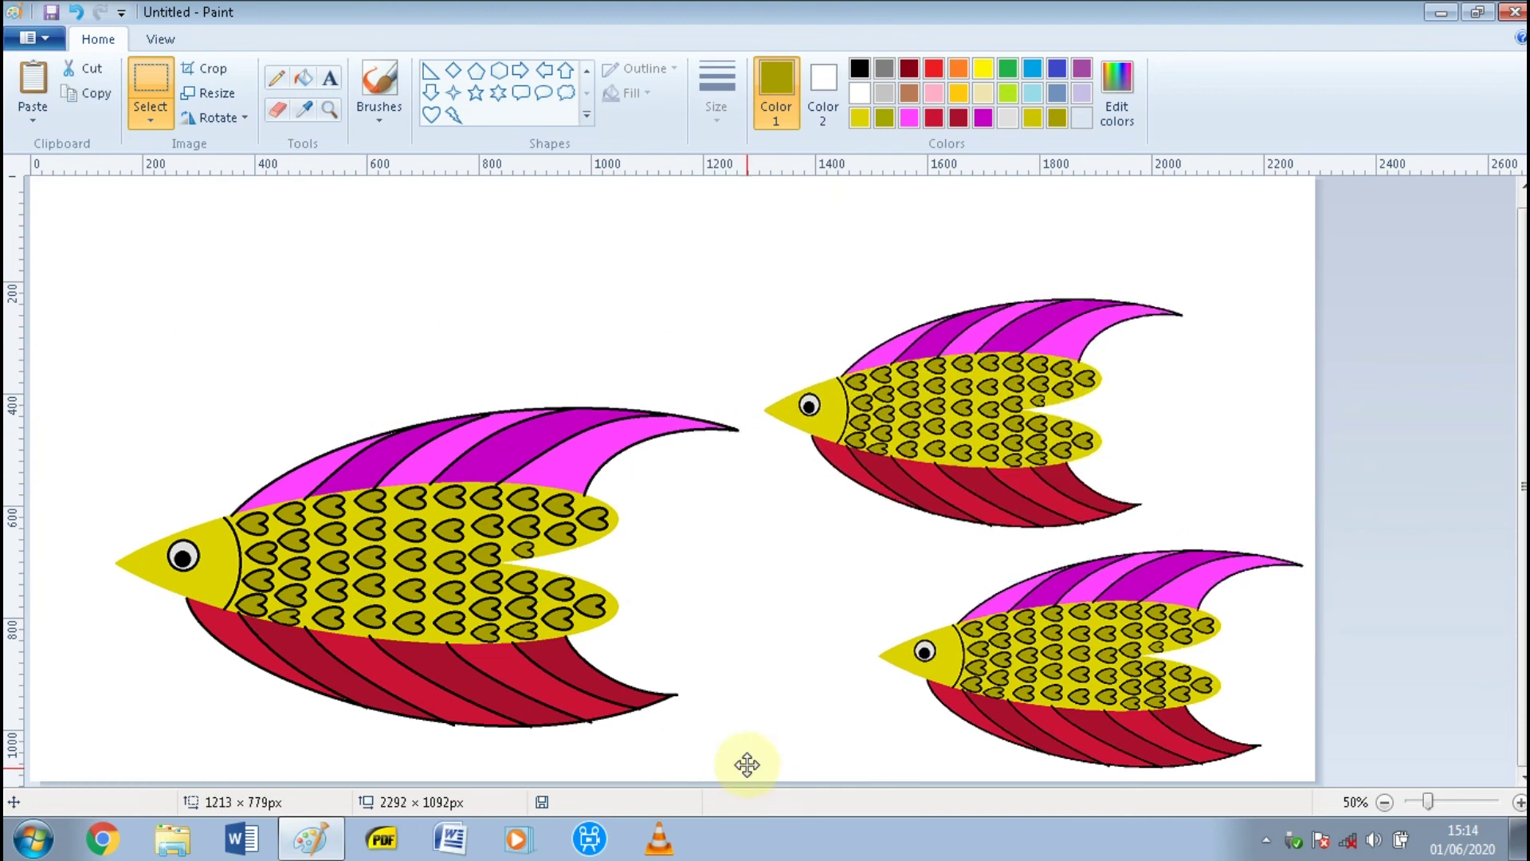
{"action": "left_click_drag", "start_coordinate": [694, 649], "coordinate": [797, 683]}
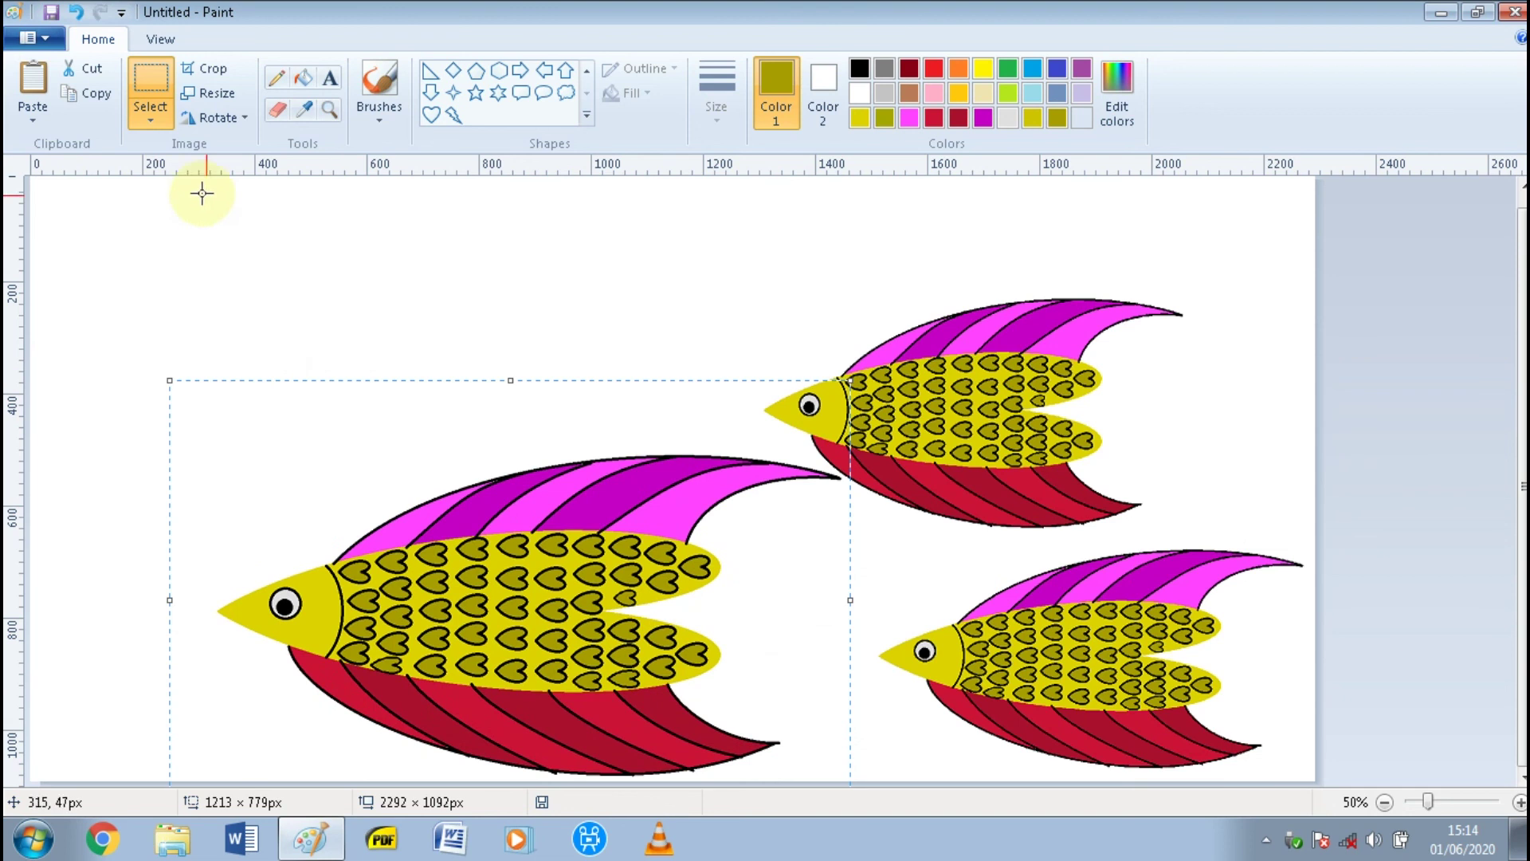
- Paste a third fish copy, shrink it to about 754 × 470 px and place it at the canvas's upper left above the large fish
{"action": "left_click", "coordinate": [34, 94]}
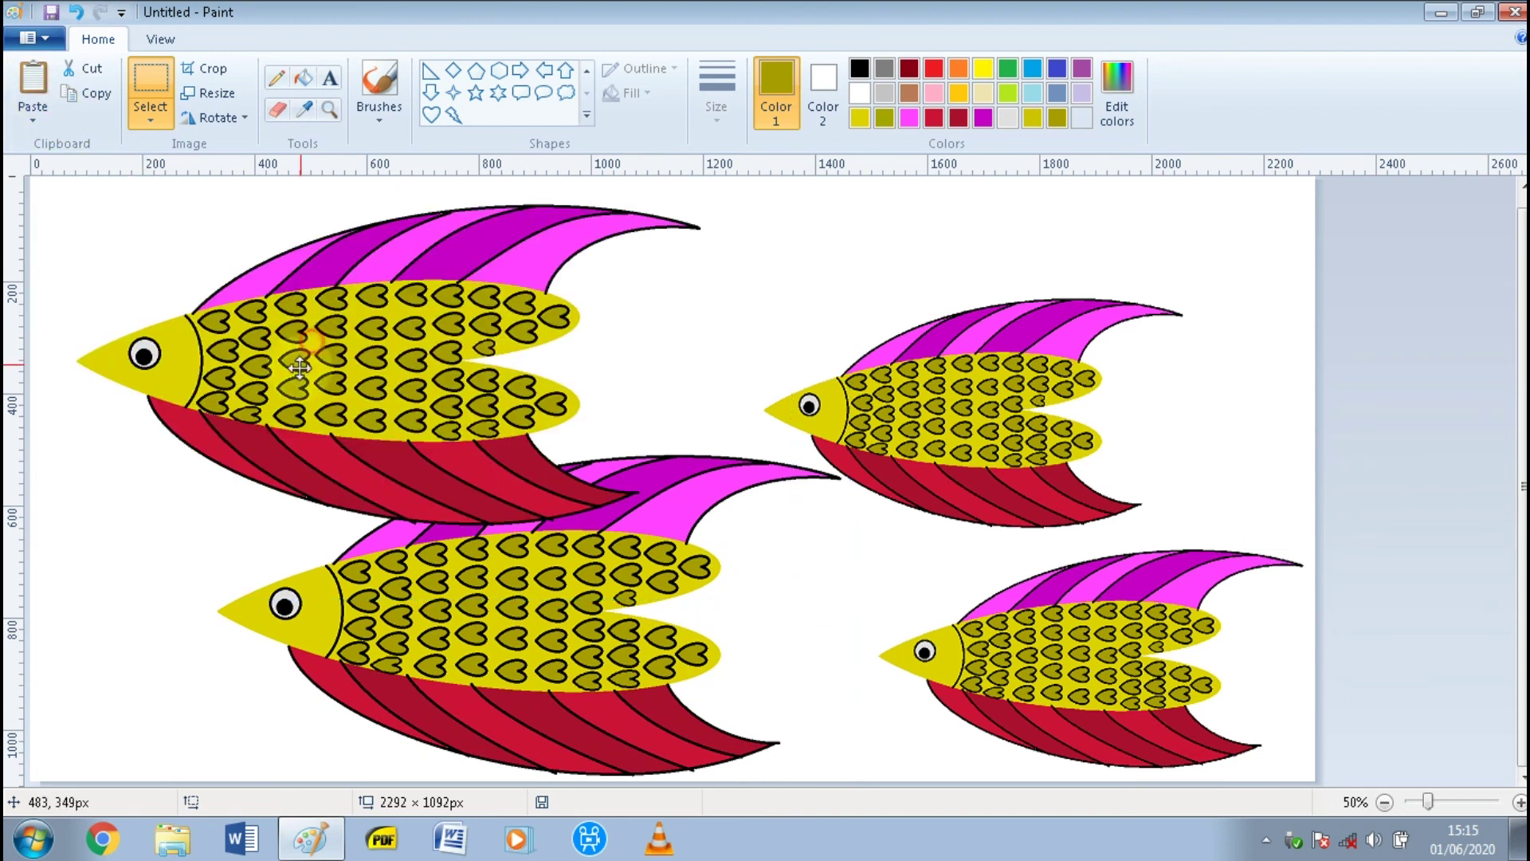
{"action": "left_click_drag", "start_coordinate": [441, 267], "coordinate": [441, 344]}
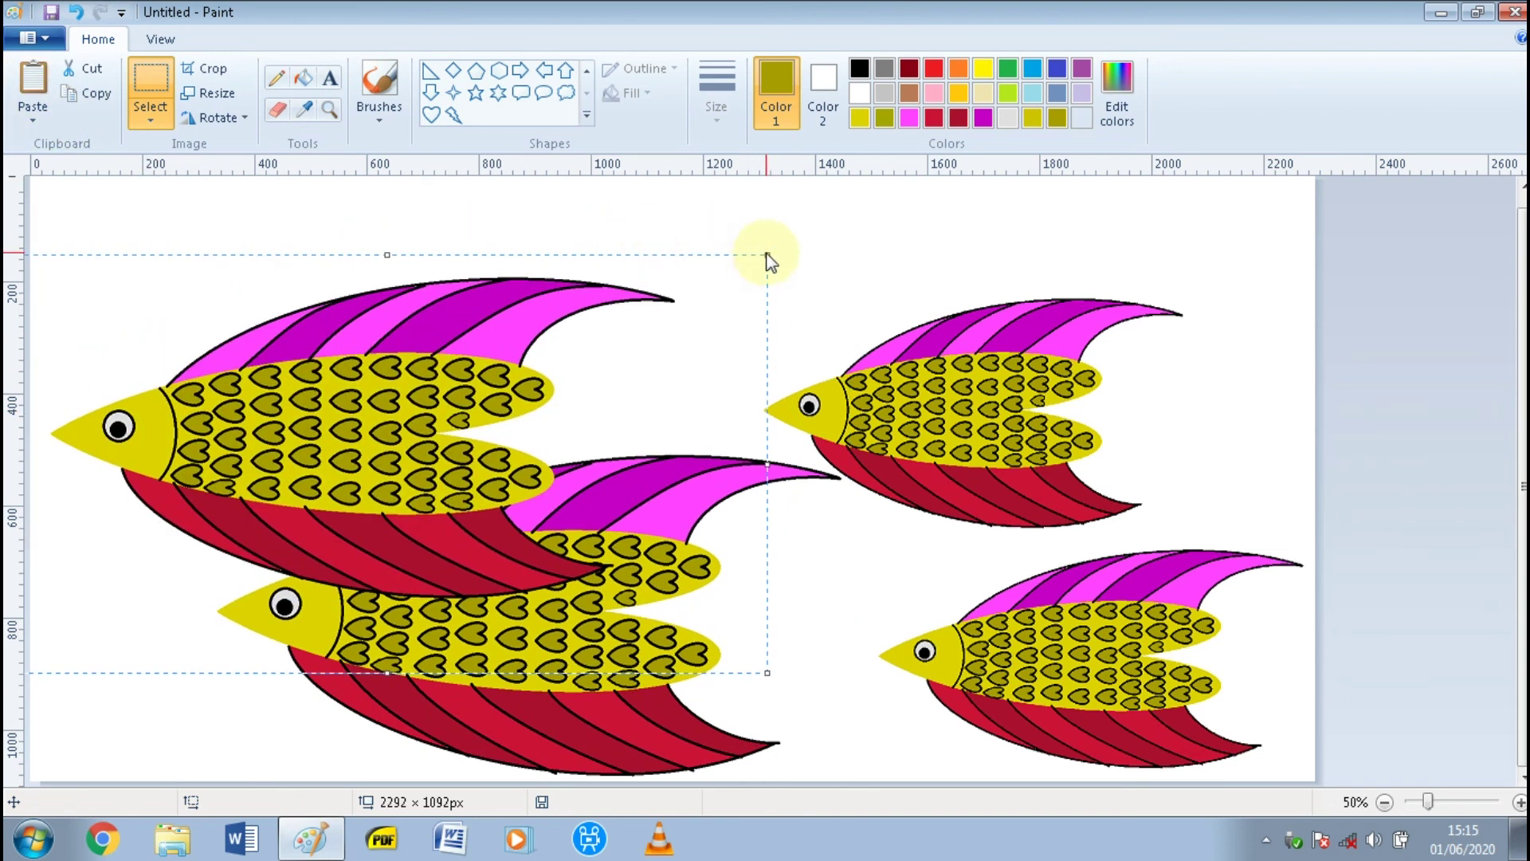
{"action": "left_click_drag", "start_coordinate": [767, 255], "coordinate": [448, 355]}
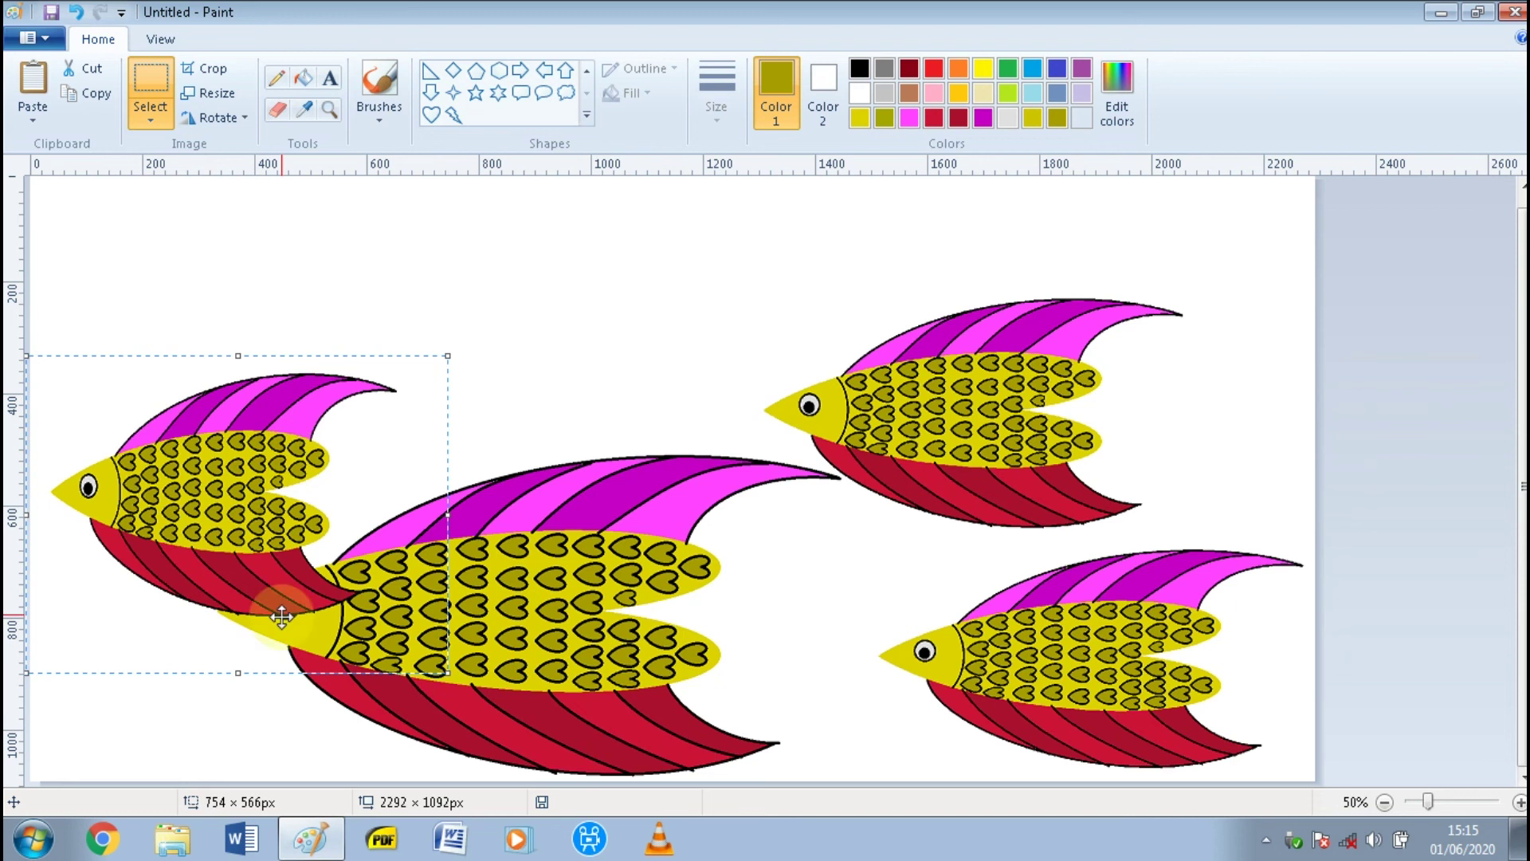
{"action": "left_click_drag", "start_coordinate": [238, 672], "coordinate": [243, 633]}
{"action": "left_click_drag", "start_coordinate": [275, 534], "coordinate": [308, 428]}
{"action": "scroll", "coordinate": [534, 389], "scroll_direction": "up", "scroll_amount": 1}
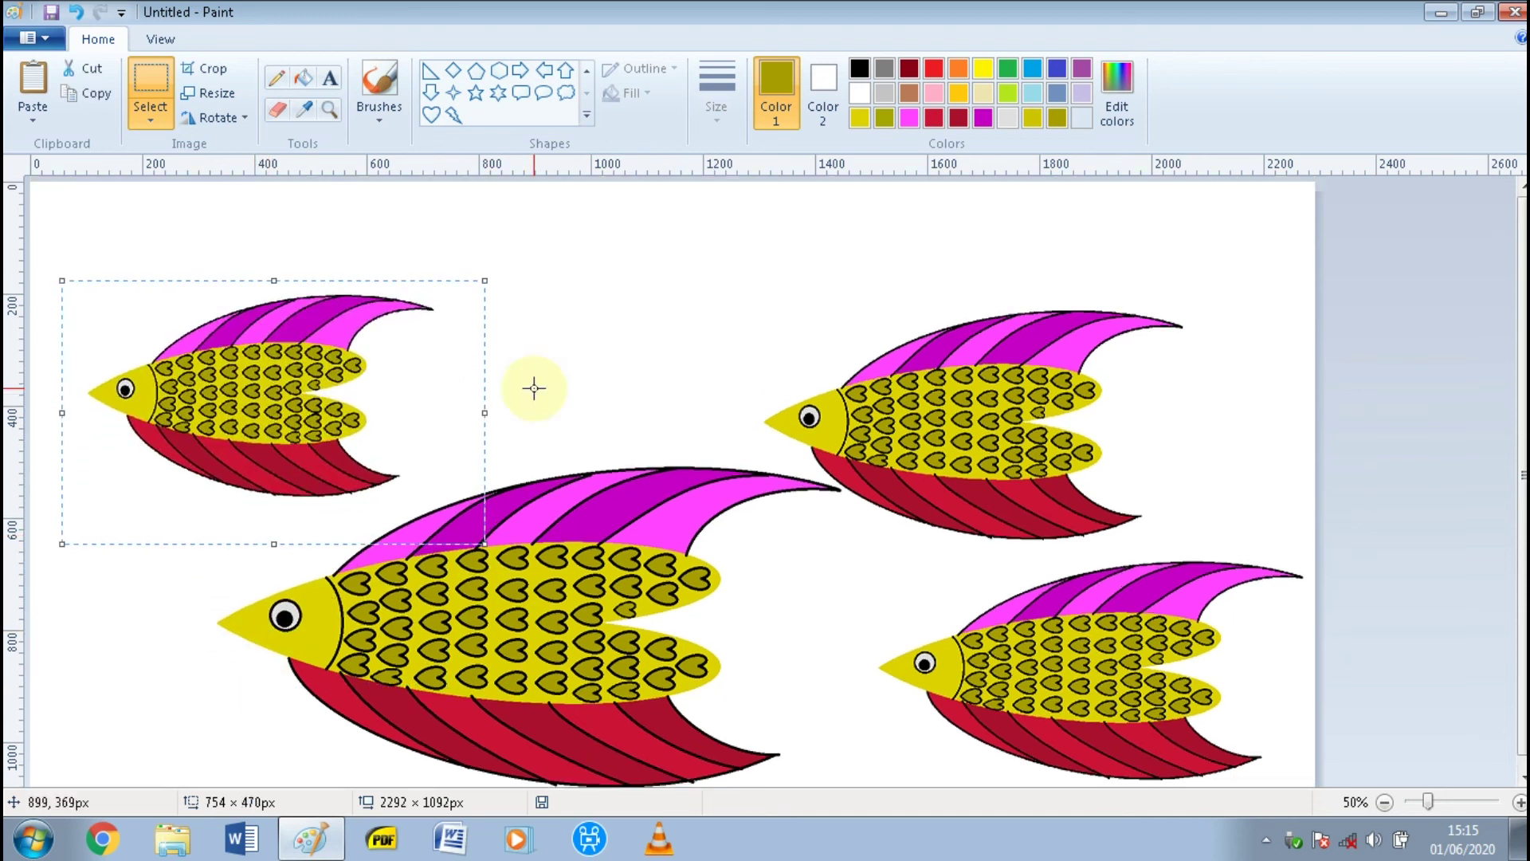
{"action": "scroll", "coordinate": [1112, 410], "scroll_direction": "down", "scroll_amount": 1}
{"action": "left_click", "coordinate": [931, 462]}
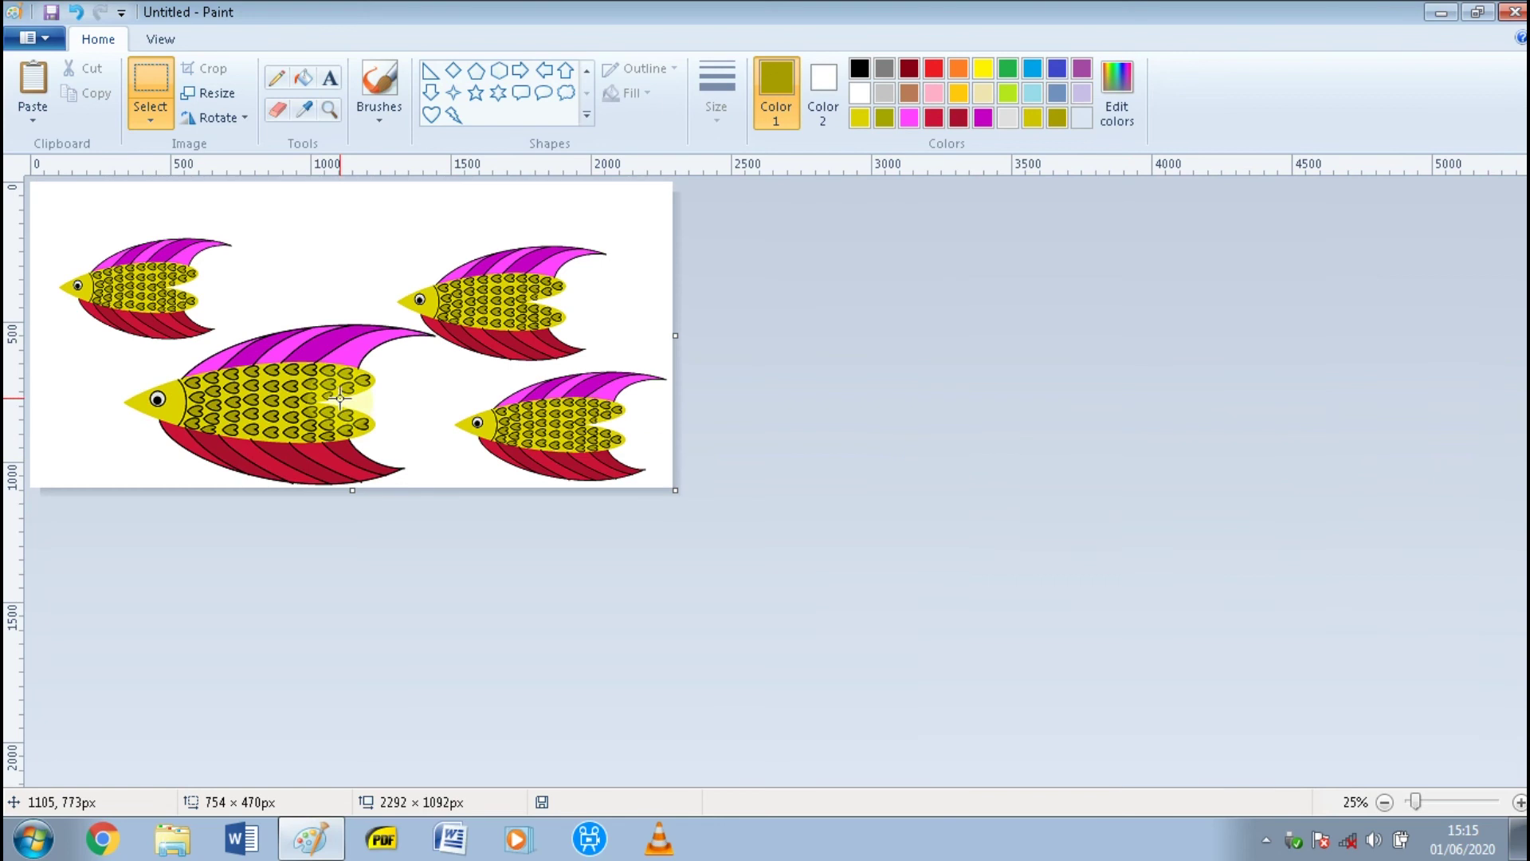
{"action": "scroll", "coordinate": [632, 444], "scroll_direction": "up", "scroll_amount": 1}
{"action": "scroll", "coordinate": [666, 444], "scroll_direction": "down", "scroll_amount": 1}
{"action": "scroll", "coordinate": [659, 444], "scroll_direction": "up", "scroll_amount": 1}
{"action": "scroll", "coordinate": [665, 452], "scroll_direction": "down", "scroll_amount": 1}
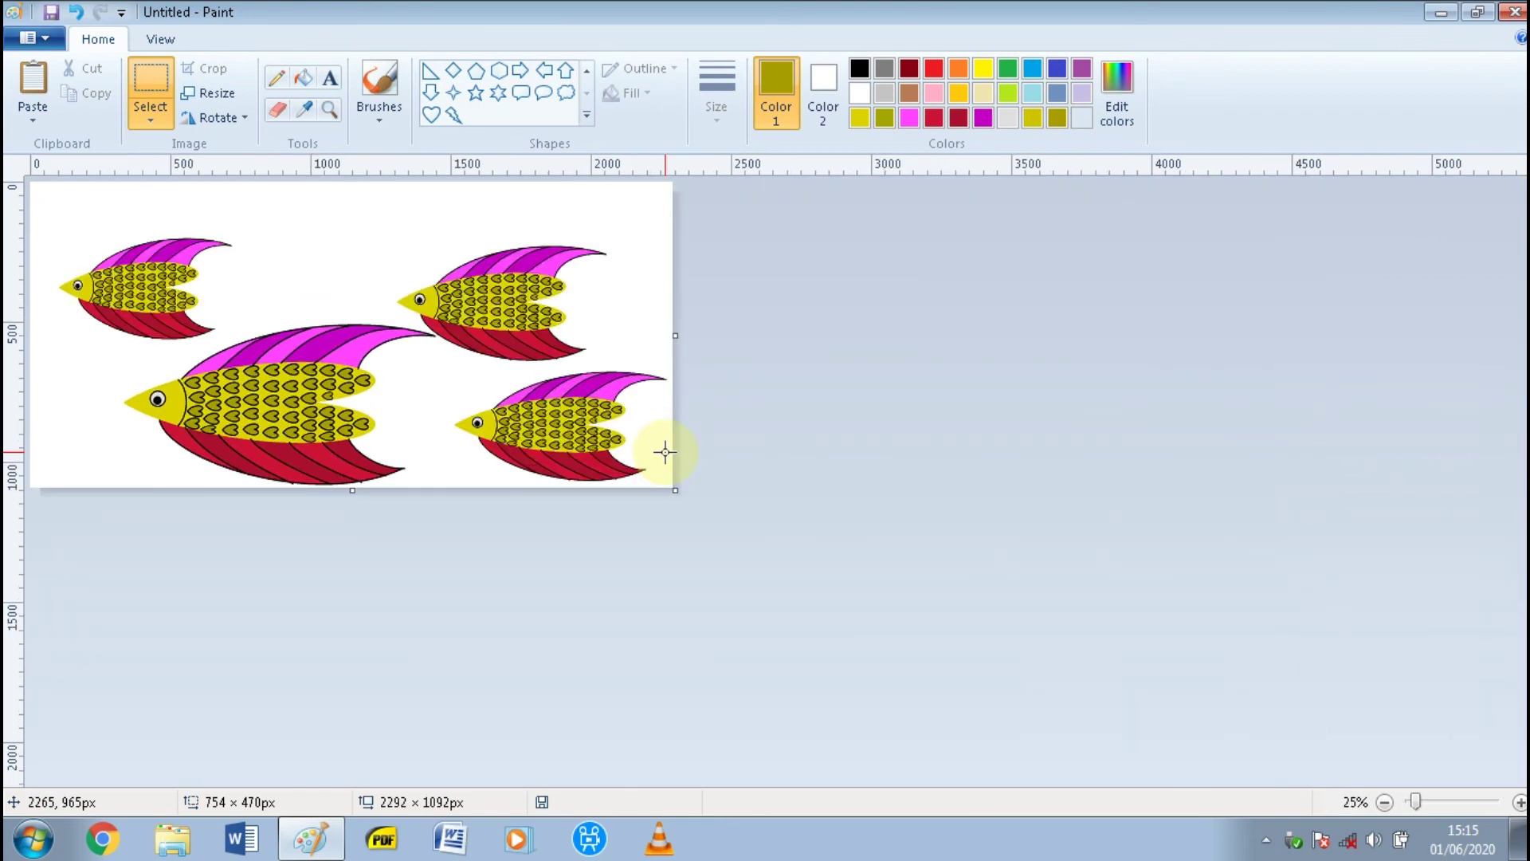
- Draw a light turquoise wavy curve across the full canvas width and position it just above the fish as the water line
{"action": "scroll", "coordinate": [666, 452], "scroll_direction": "up", "scroll_amount": 1}
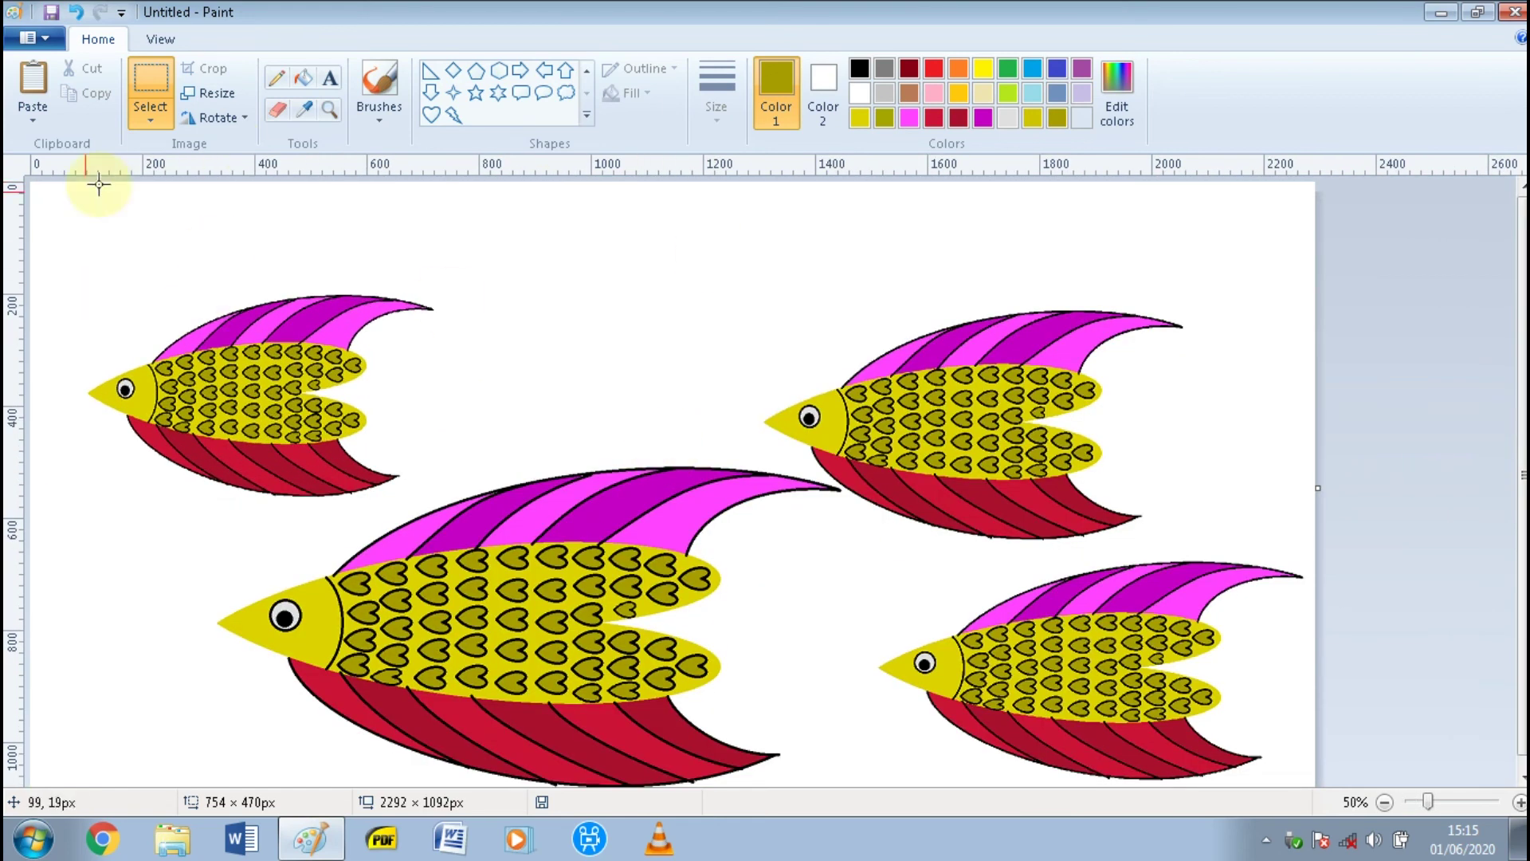
{"action": "left_click", "coordinate": [591, 72]}
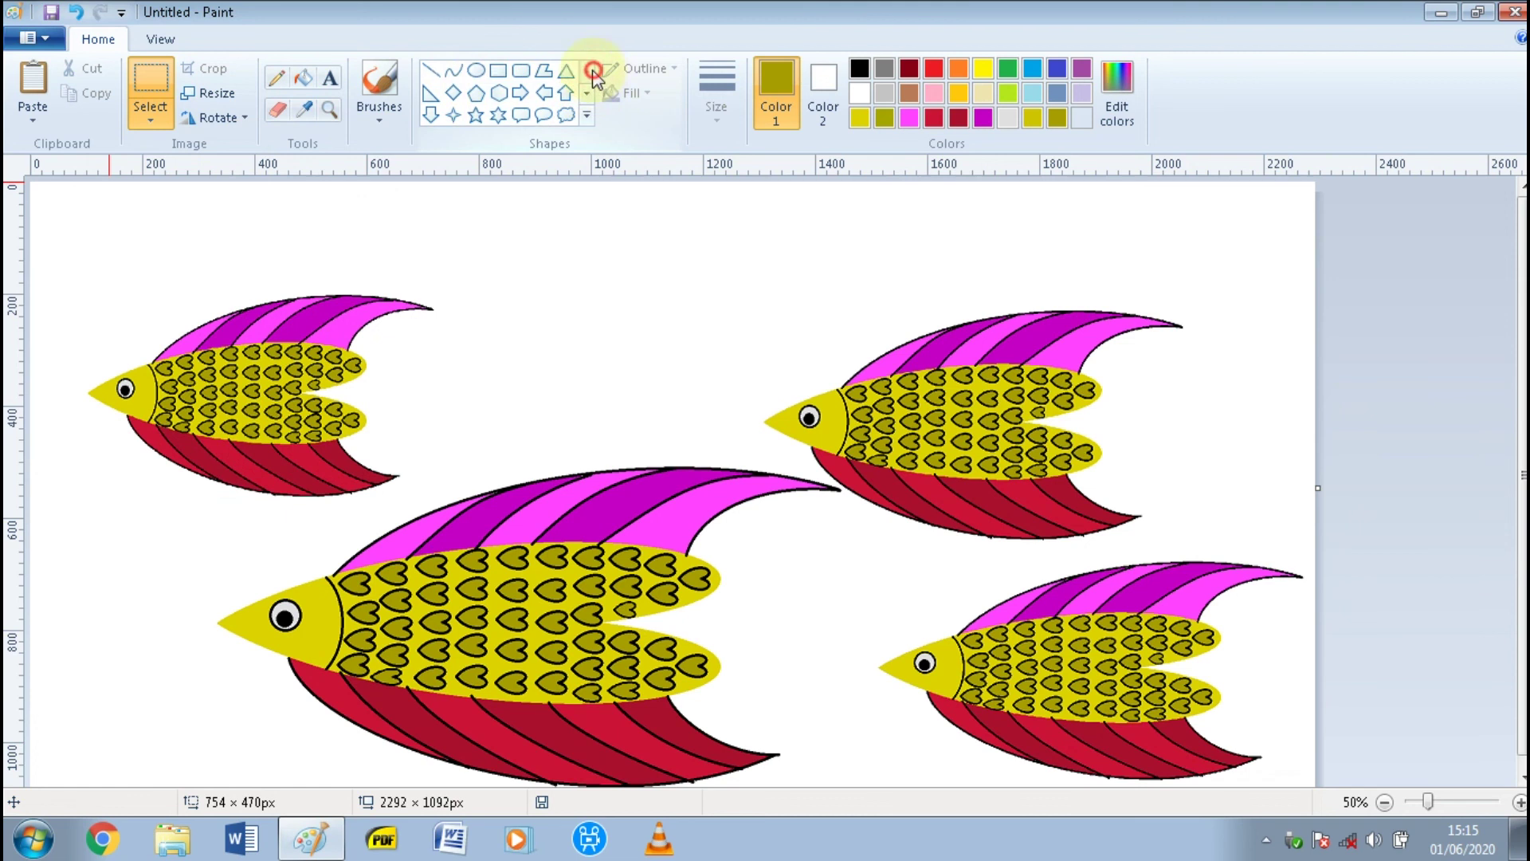
{"action": "left_click", "coordinate": [452, 72]}
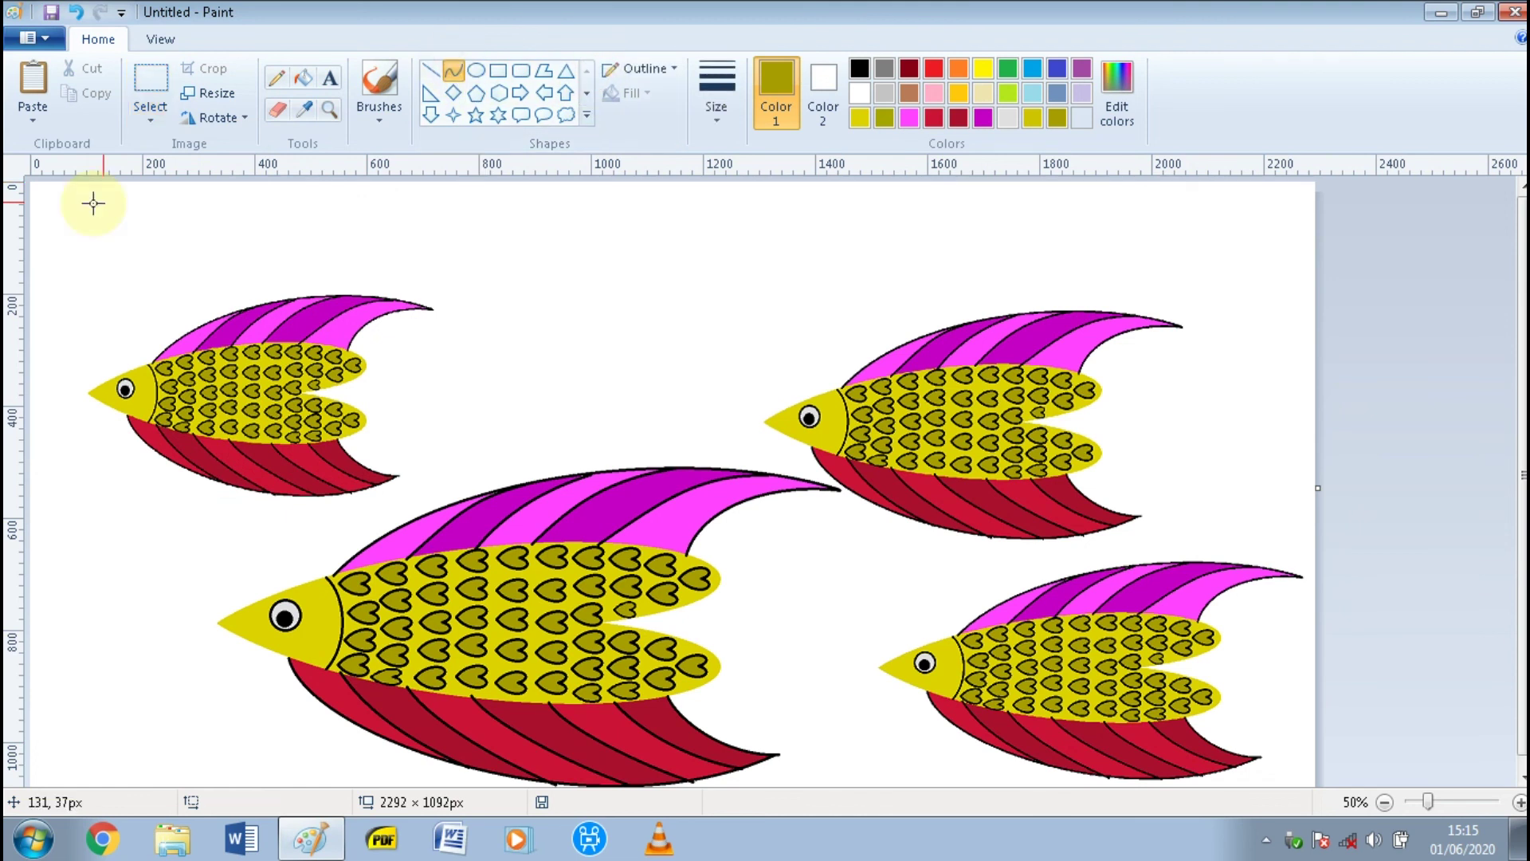
{"action": "left_click", "coordinate": [1040, 94]}
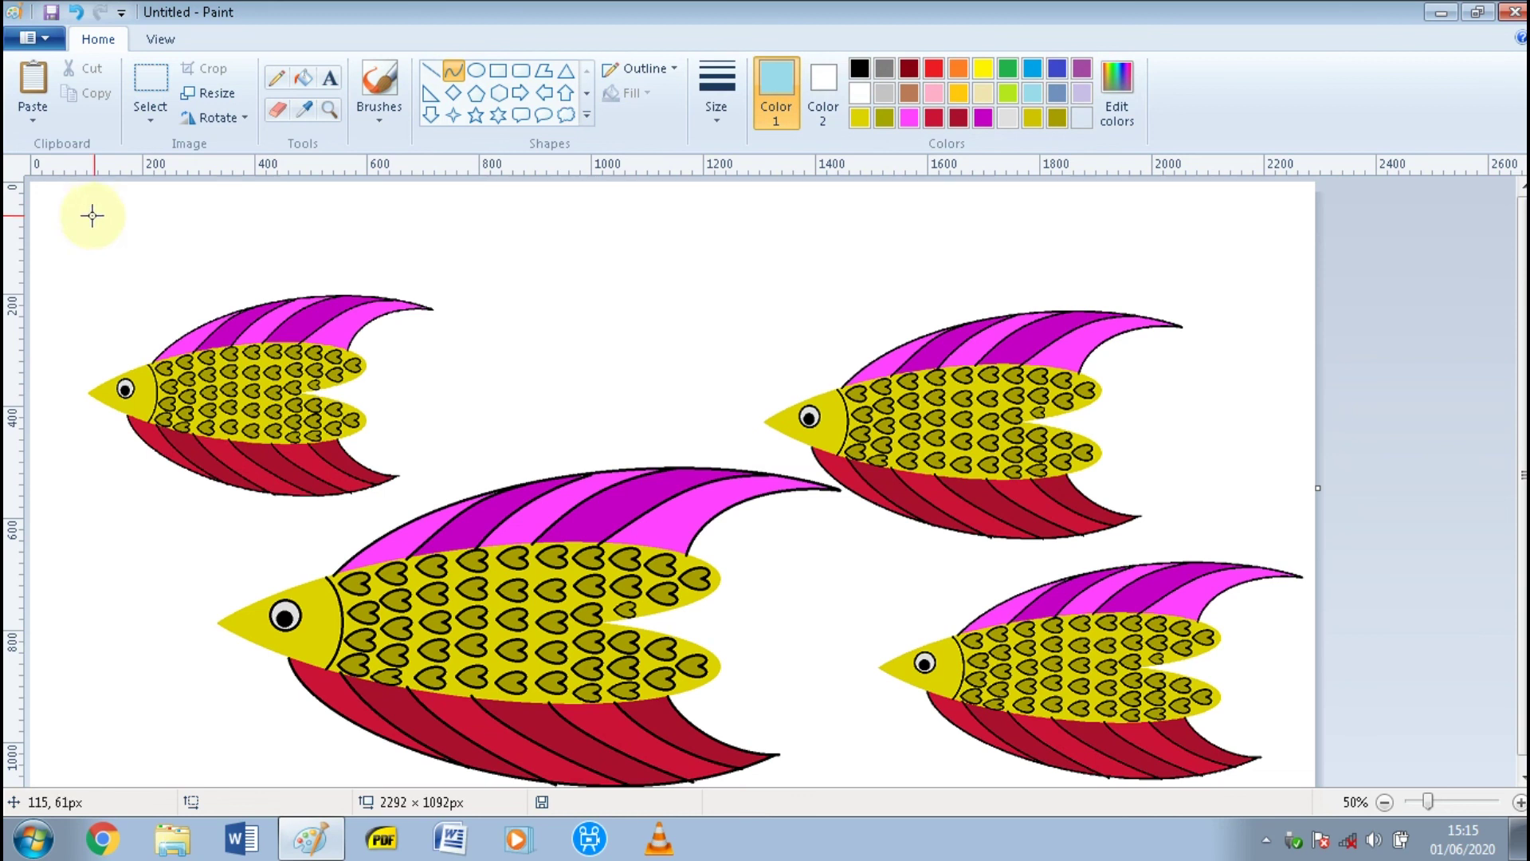
{"action": "left_click_drag", "start_coordinate": [30, 225], "coordinate": [1526, 226]}
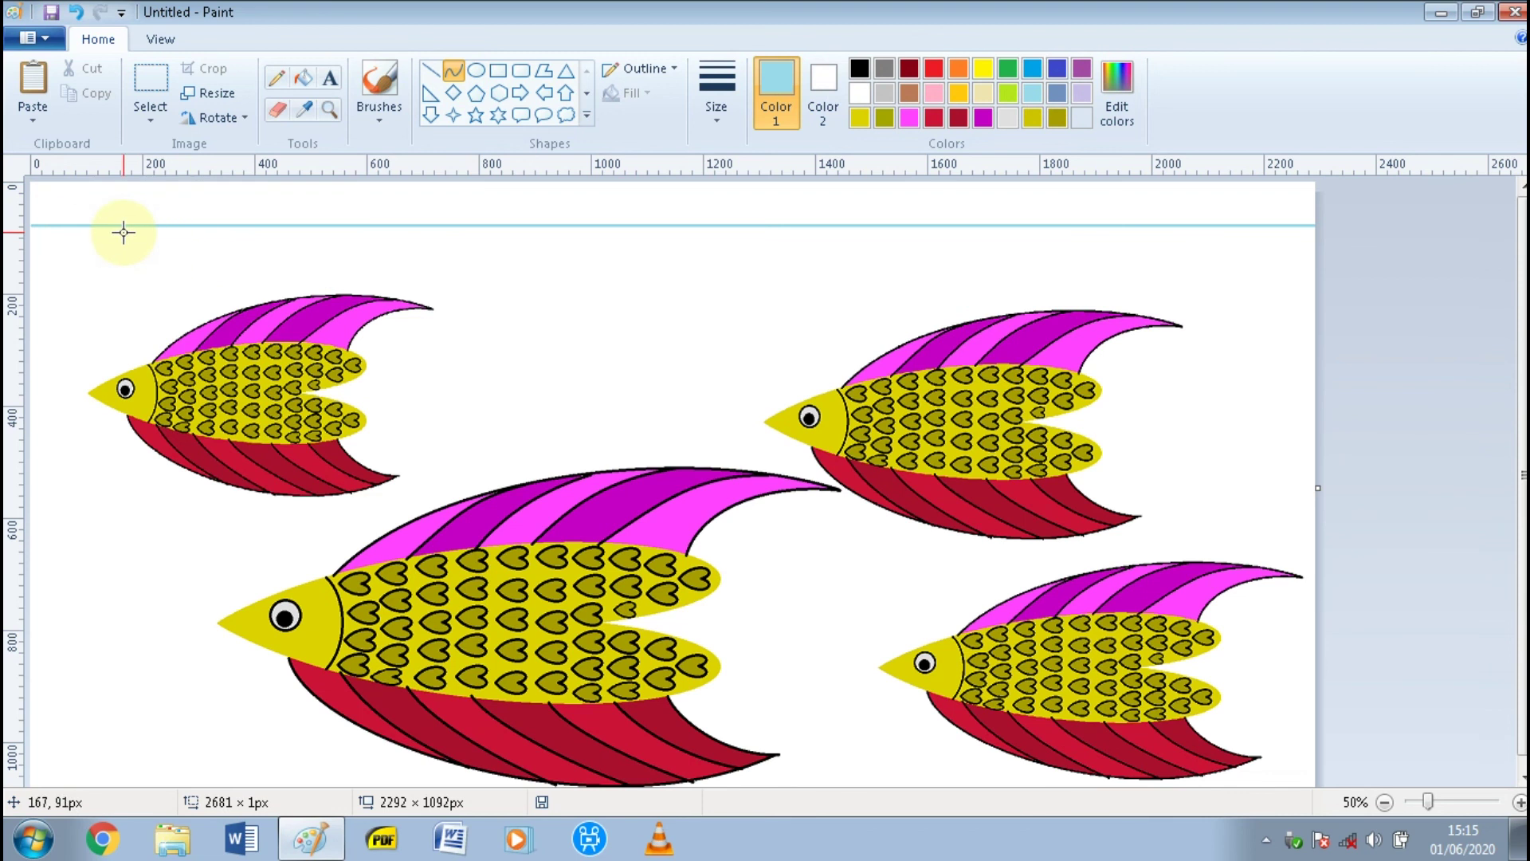
{"action": "left_click_drag", "start_coordinate": [123, 232], "coordinate": [183, 271]}
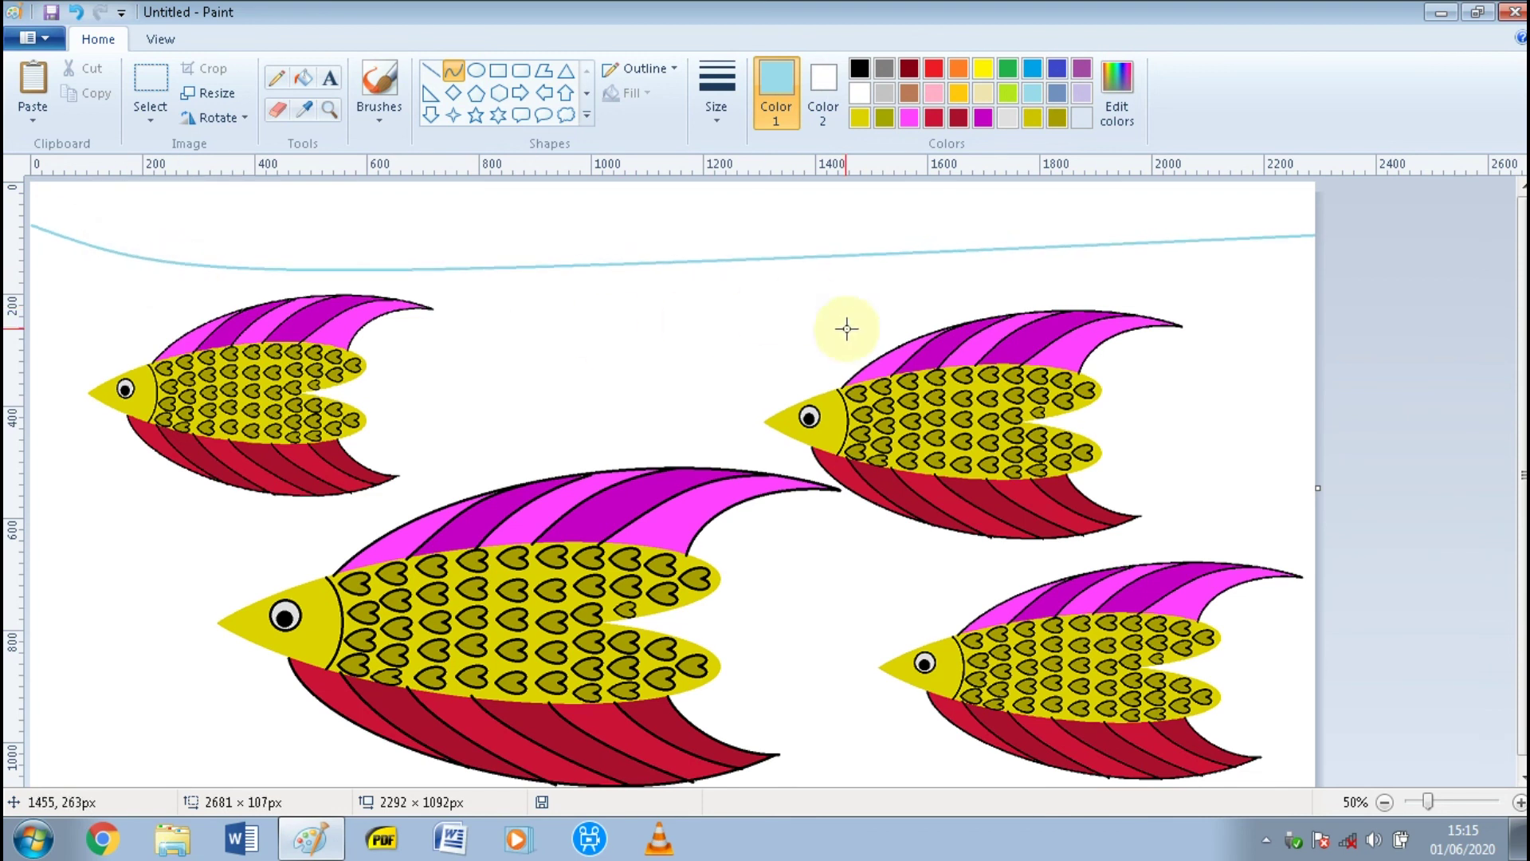
{"action": "left_click_drag", "start_coordinate": [843, 327], "coordinate": [959, 120]}
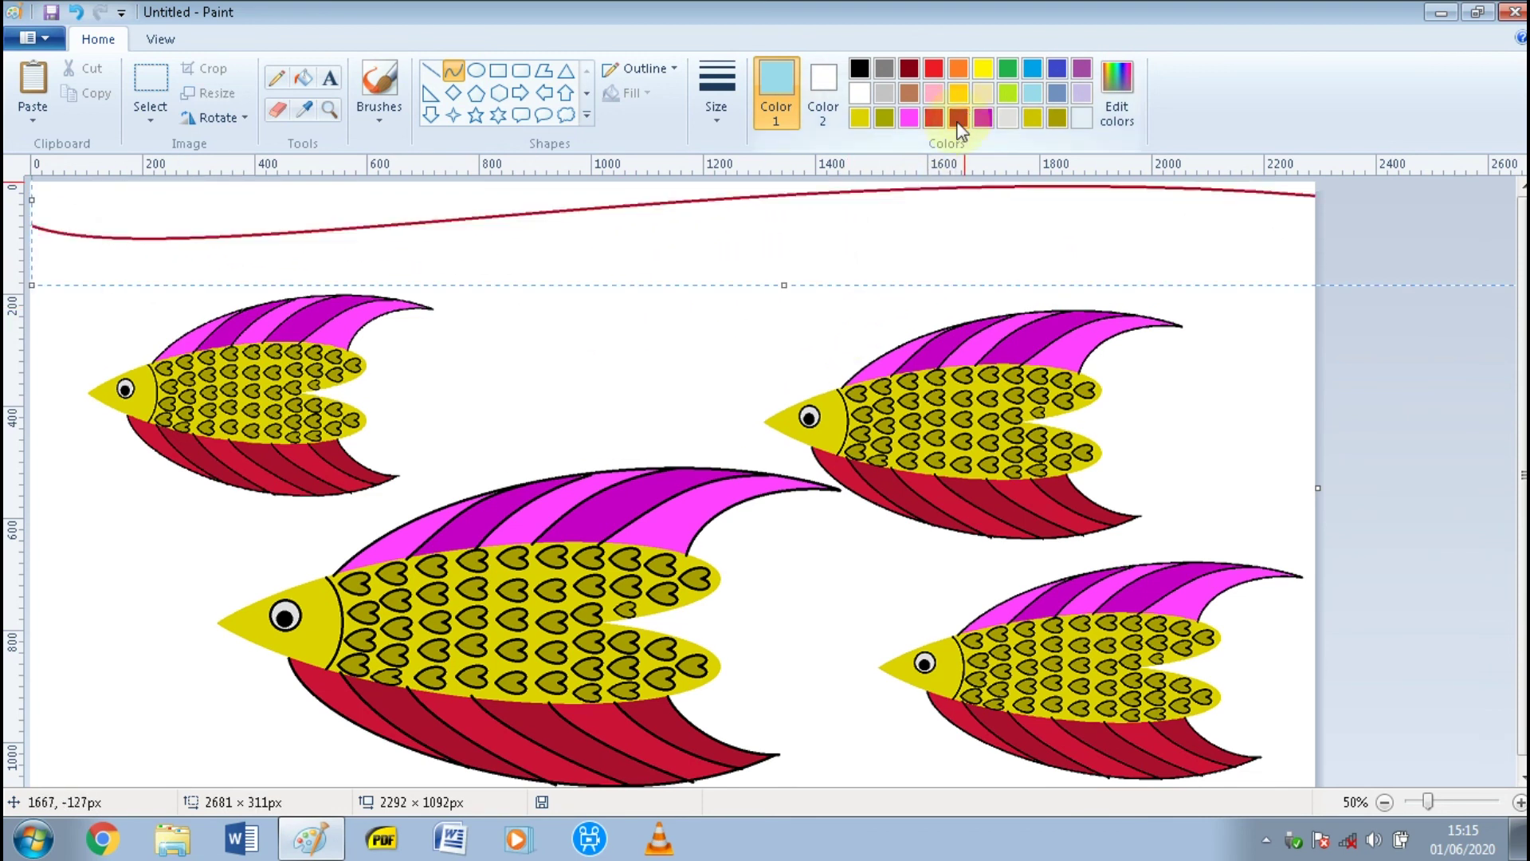
{"action": "left_click_drag", "start_coordinate": [819, 237], "coordinate": [677, 284]}
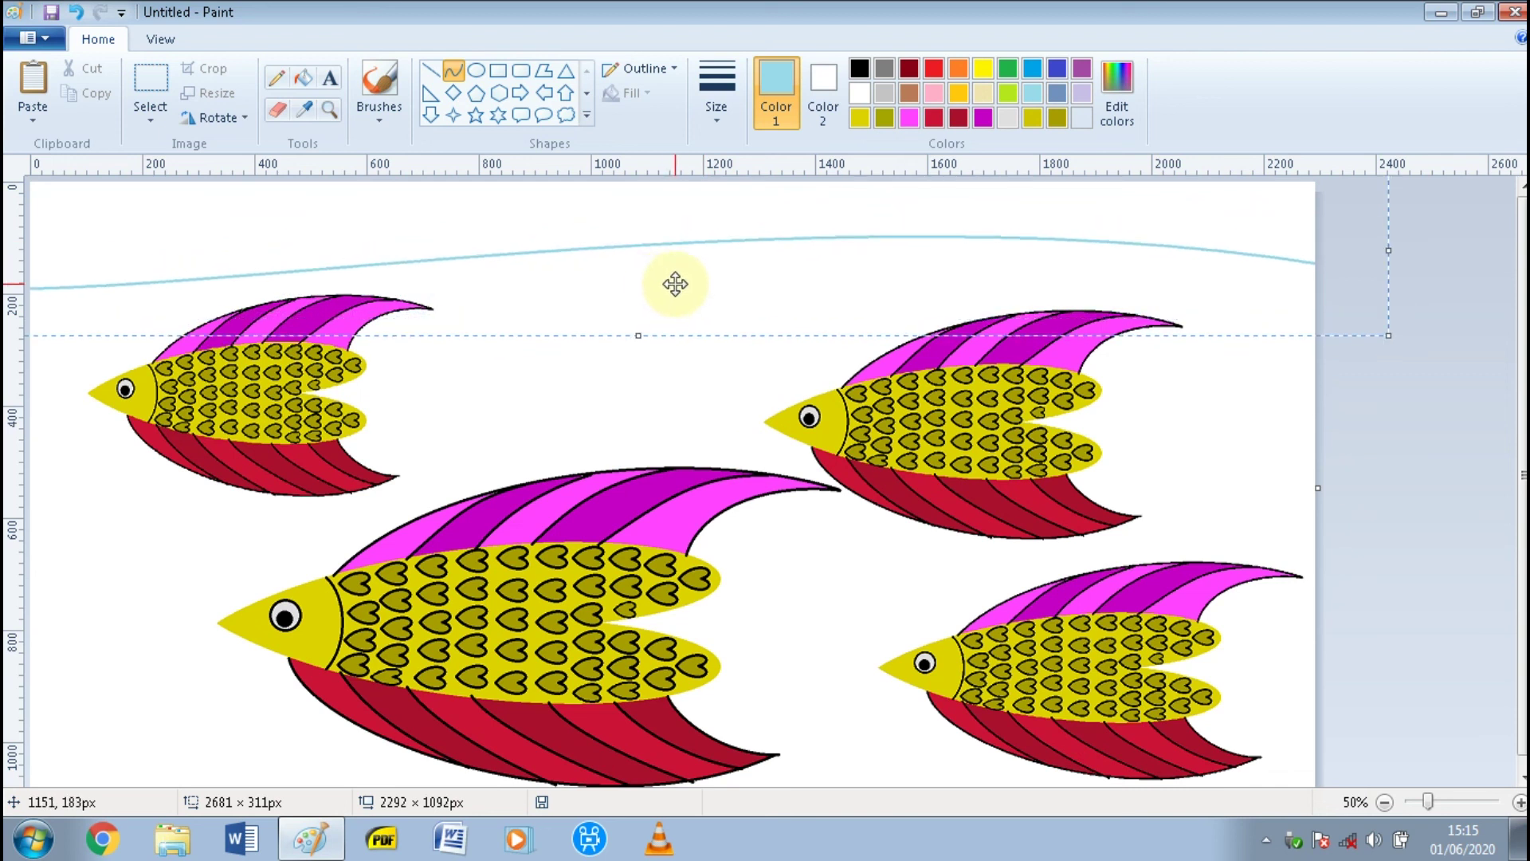
- Fill the background below the water line with light turquoise
{"action": "left_click", "coordinate": [305, 80]}
{"action": "left_click", "coordinate": [684, 338]}
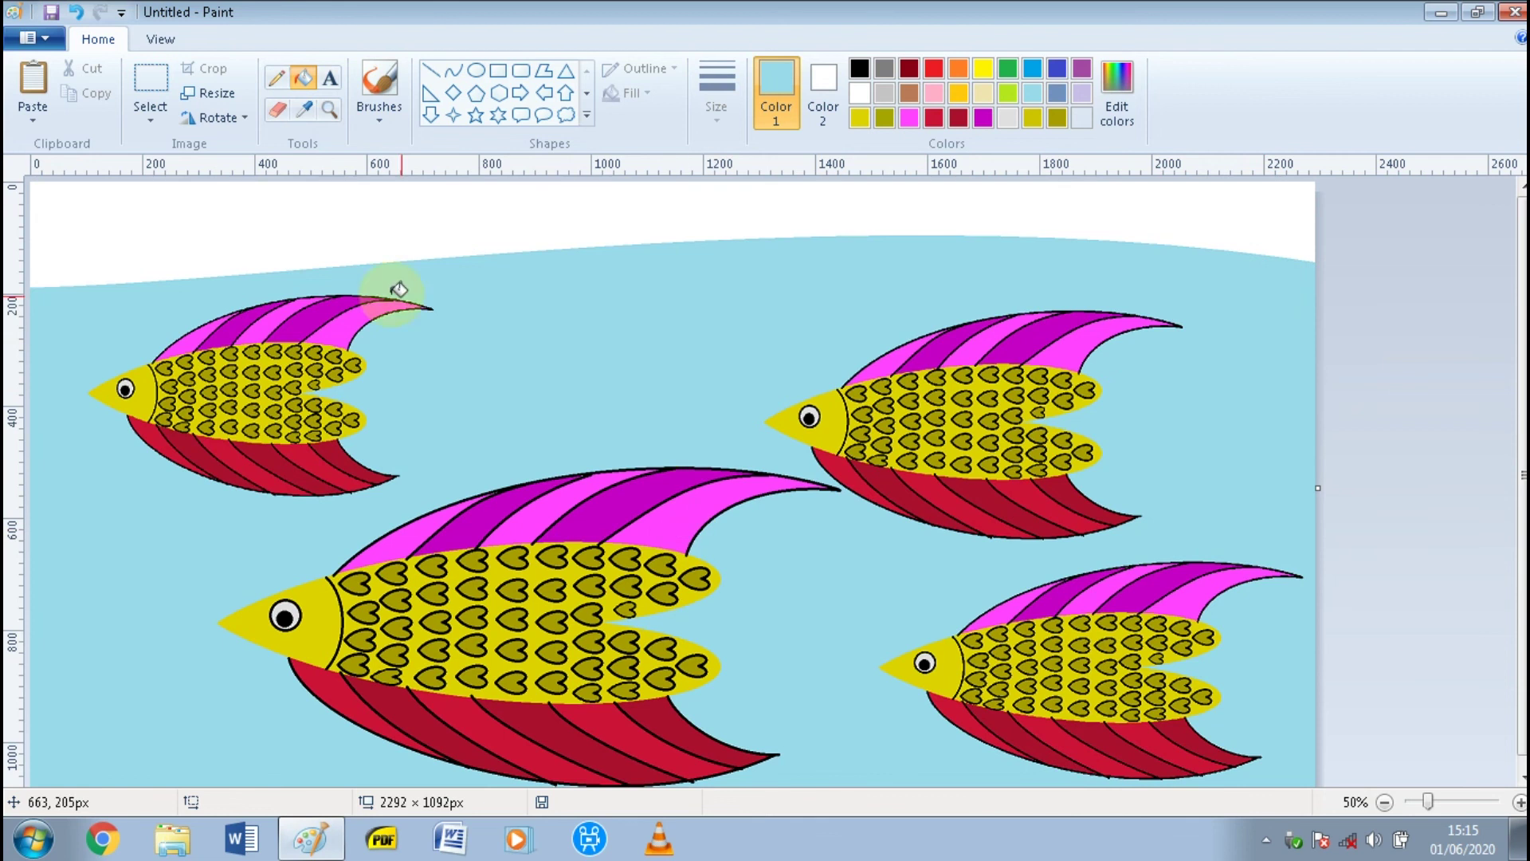
{"action": "scroll", "coordinate": [1461, 458], "scroll_direction": "down", "scroll_amount": 1}
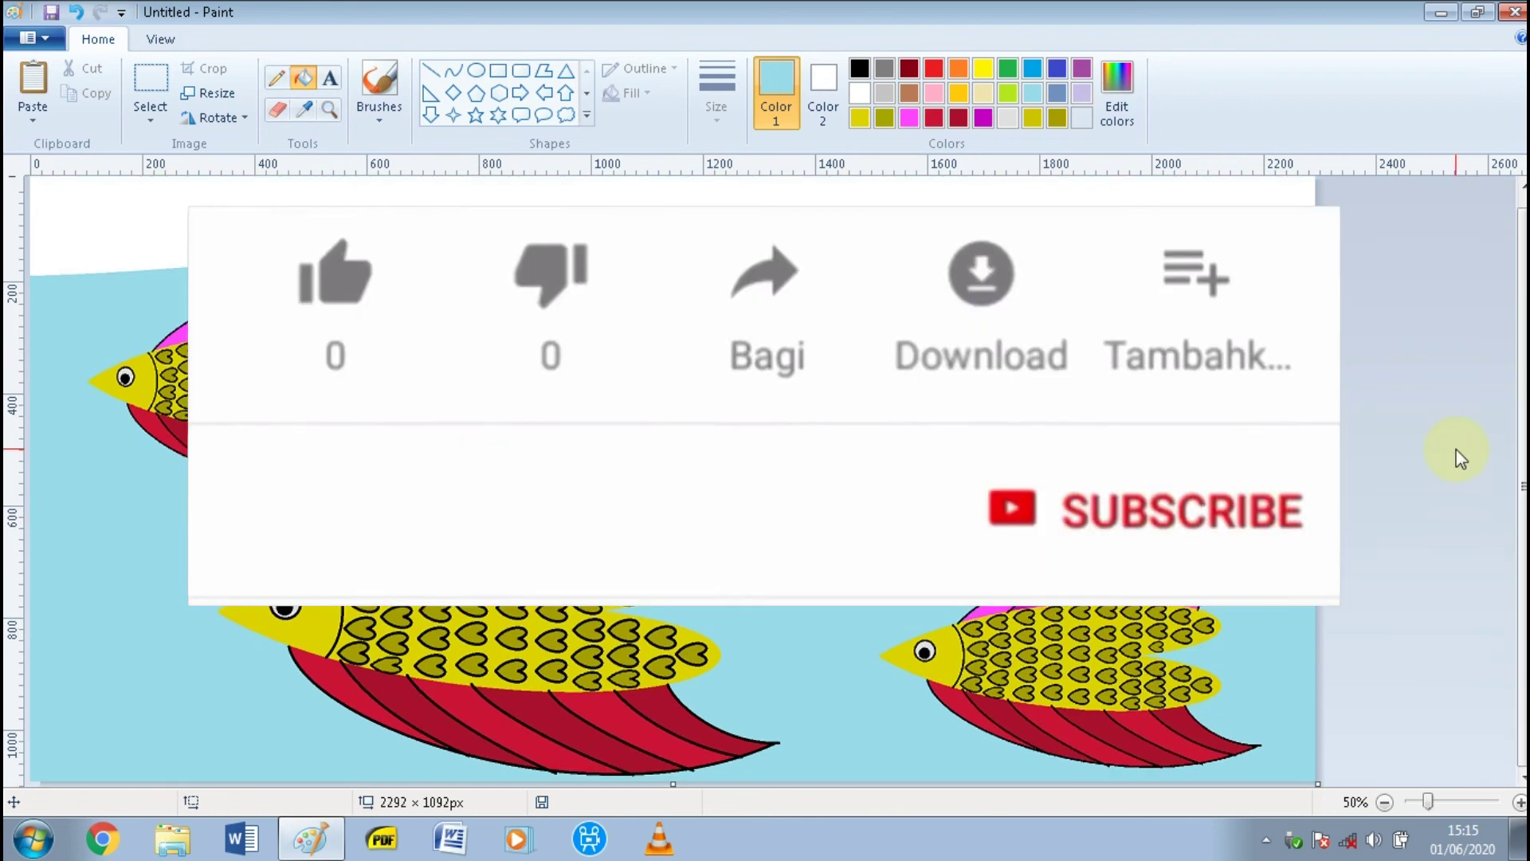